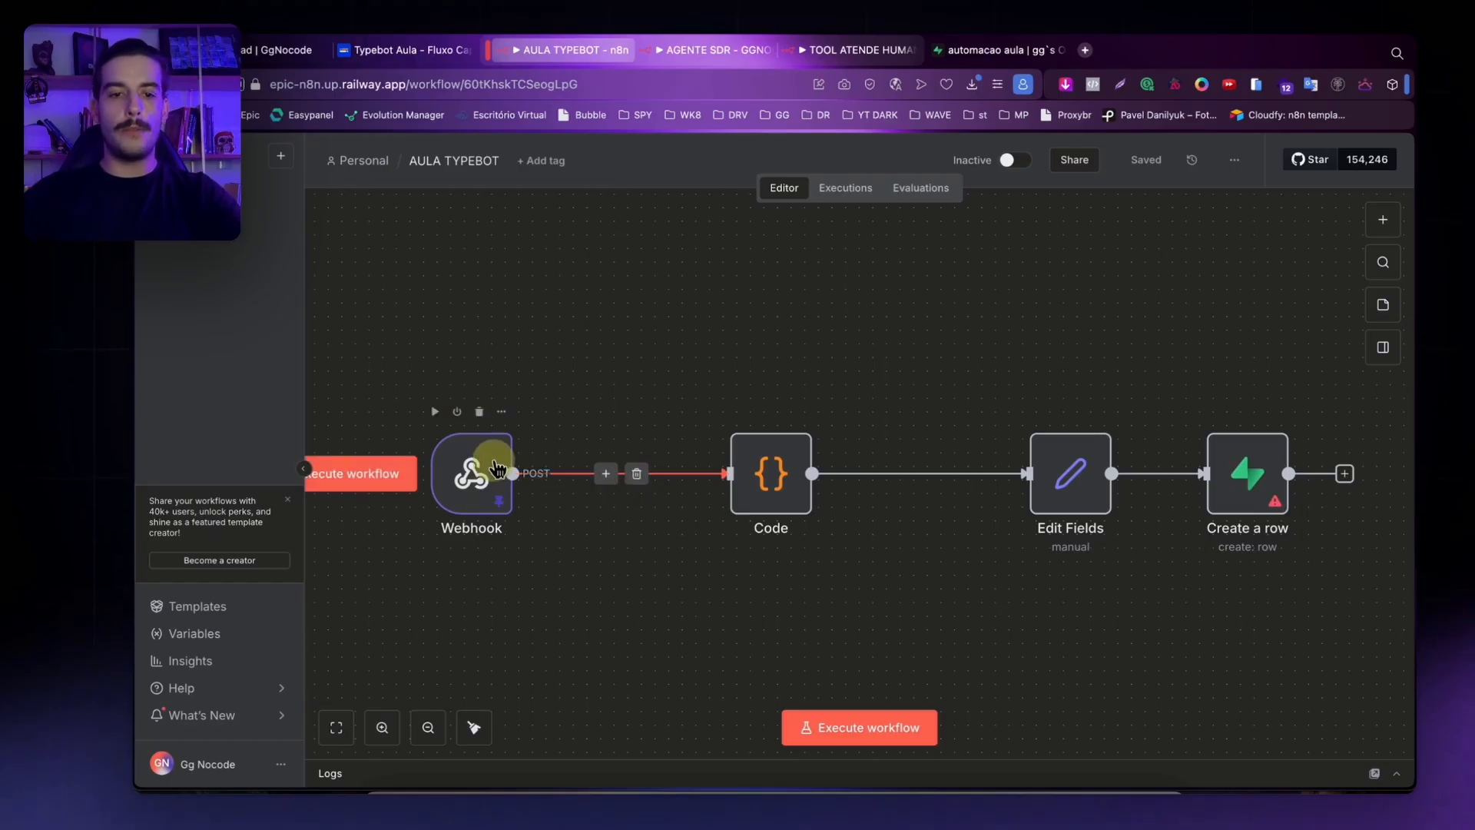
{"action": "left_click", "coordinate": [492, 466]}
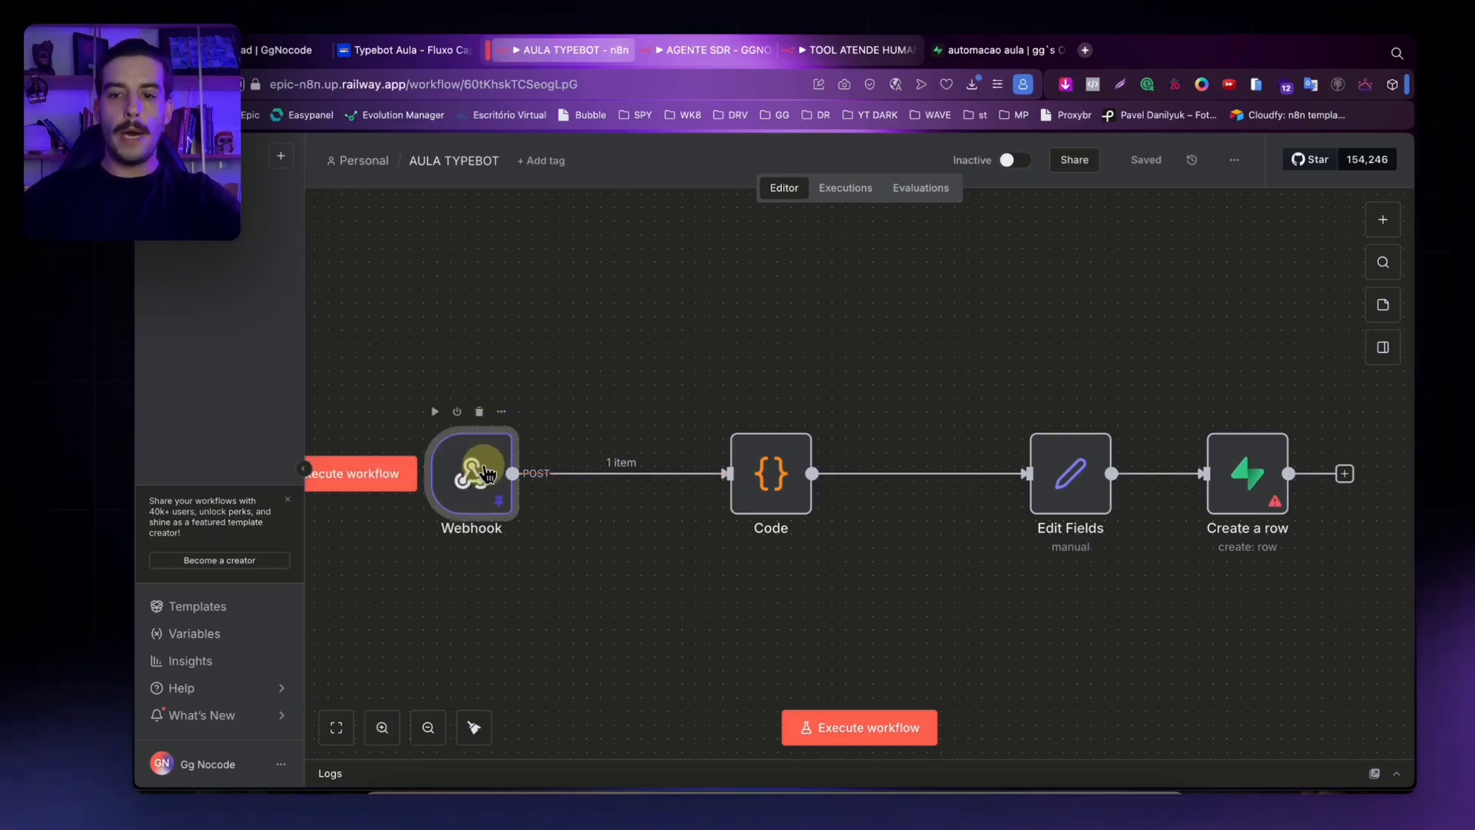
{"action": "right_click", "coordinate": [486, 468]}
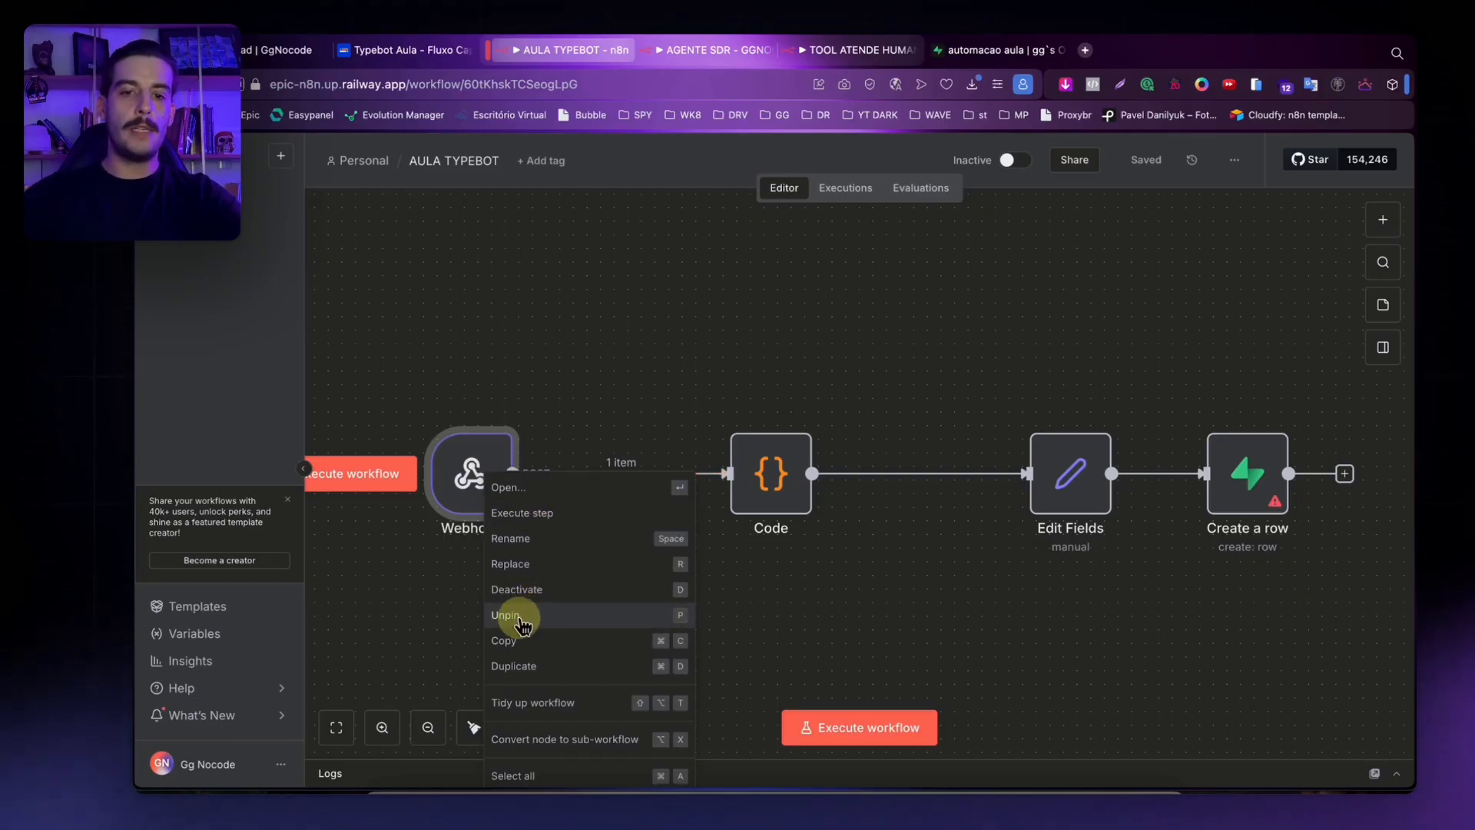
{"action": "left_click", "coordinate": [612, 418]}
Review the lesson checklist in the notepad and examine the Typebot groups collecting e-mail and phone up to the first webhook.
{"action": "left_click", "coordinate": [277, 51]}
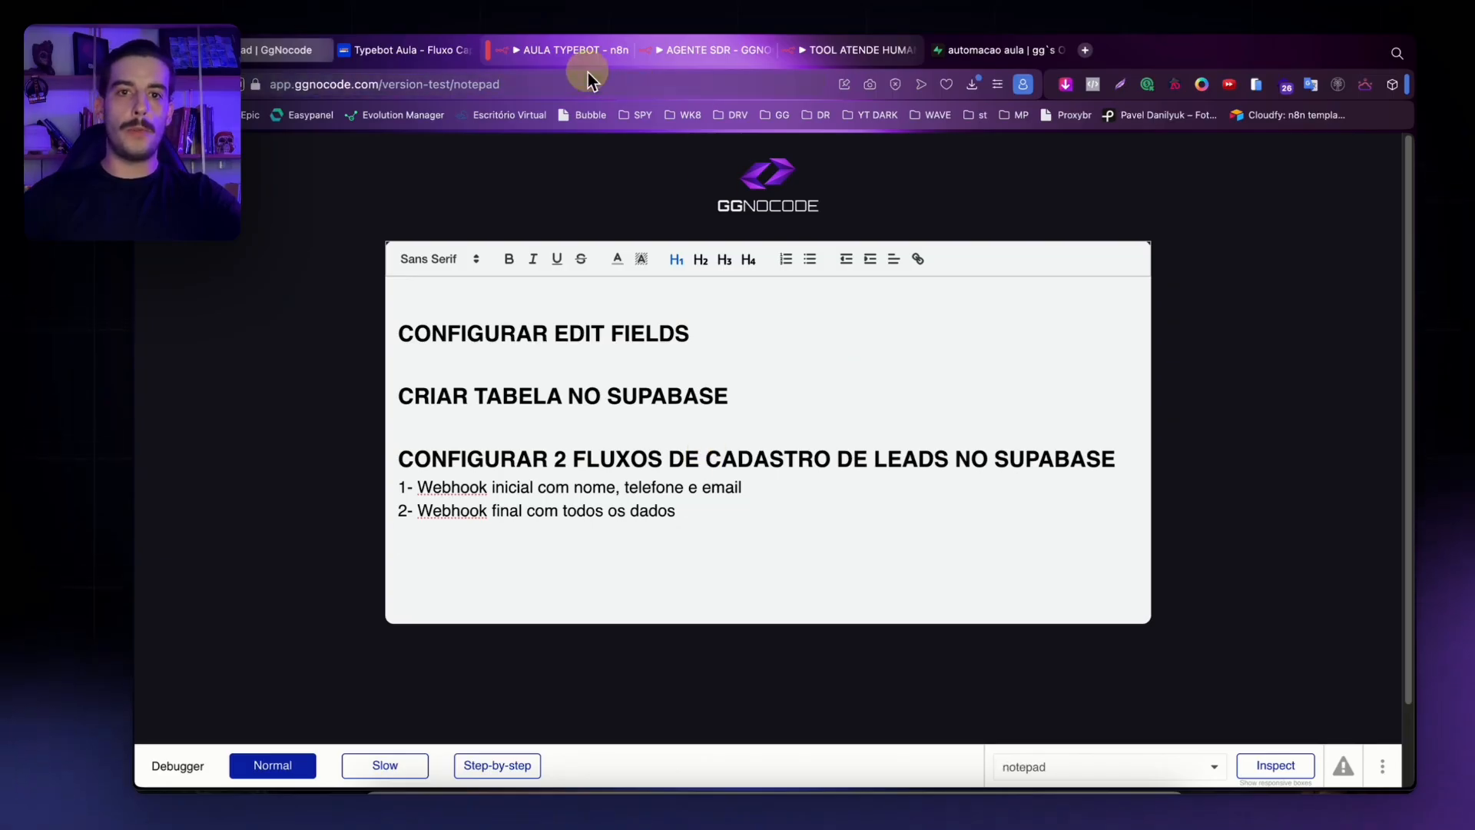
{"action": "left_click", "coordinate": [426, 53]}
{"action": "left_click_drag", "start_coordinate": [740, 521], "coordinate": [919, 379]}
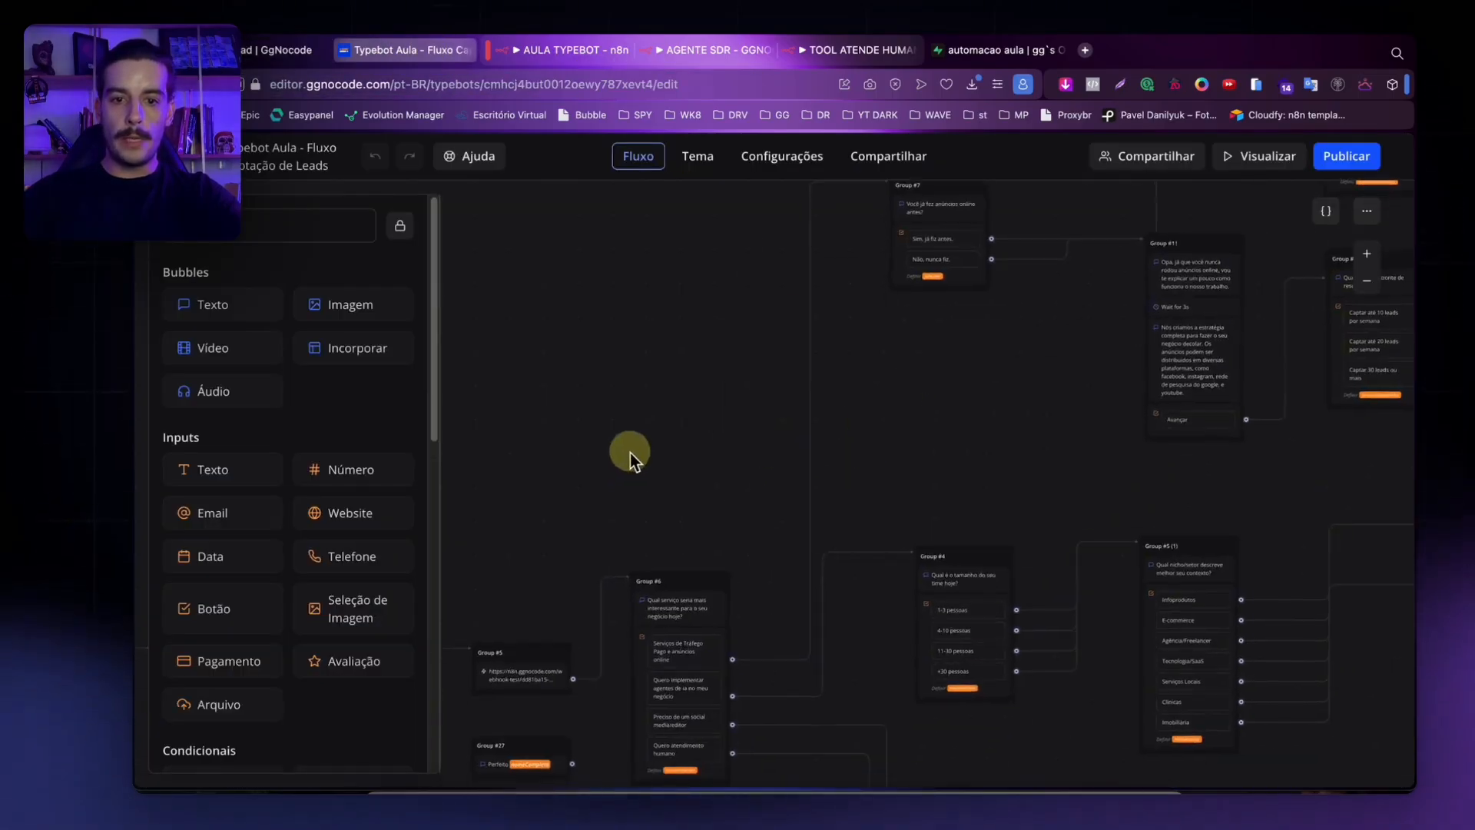
{"action": "left_click_drag", "start_coordinate": [472, 515], "coordinate": [934, 294]}
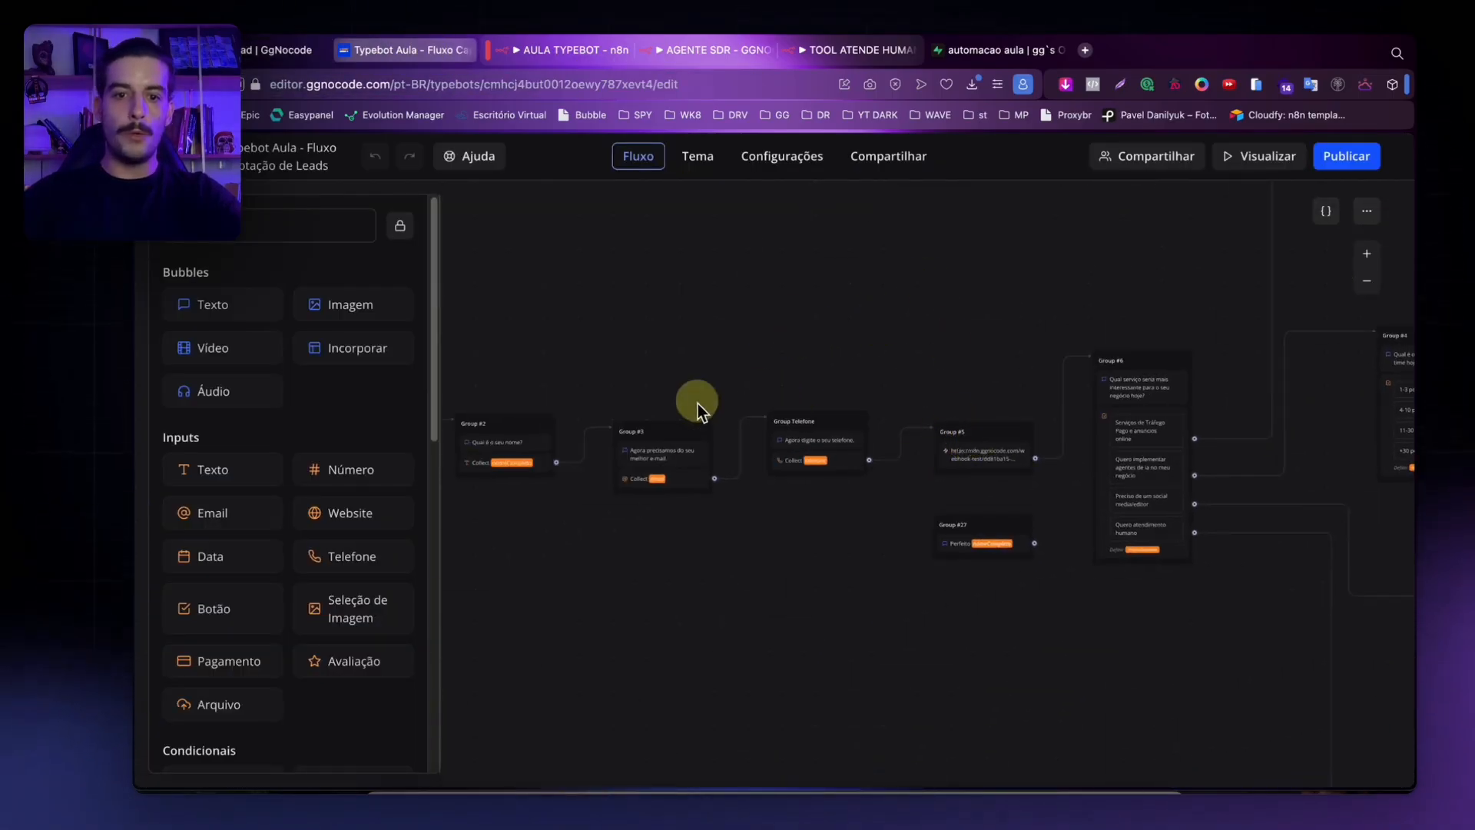
{"action": "scroll", "coordinate": [779, 315], "scroll_direction": "left", "scroll_amount": 5}
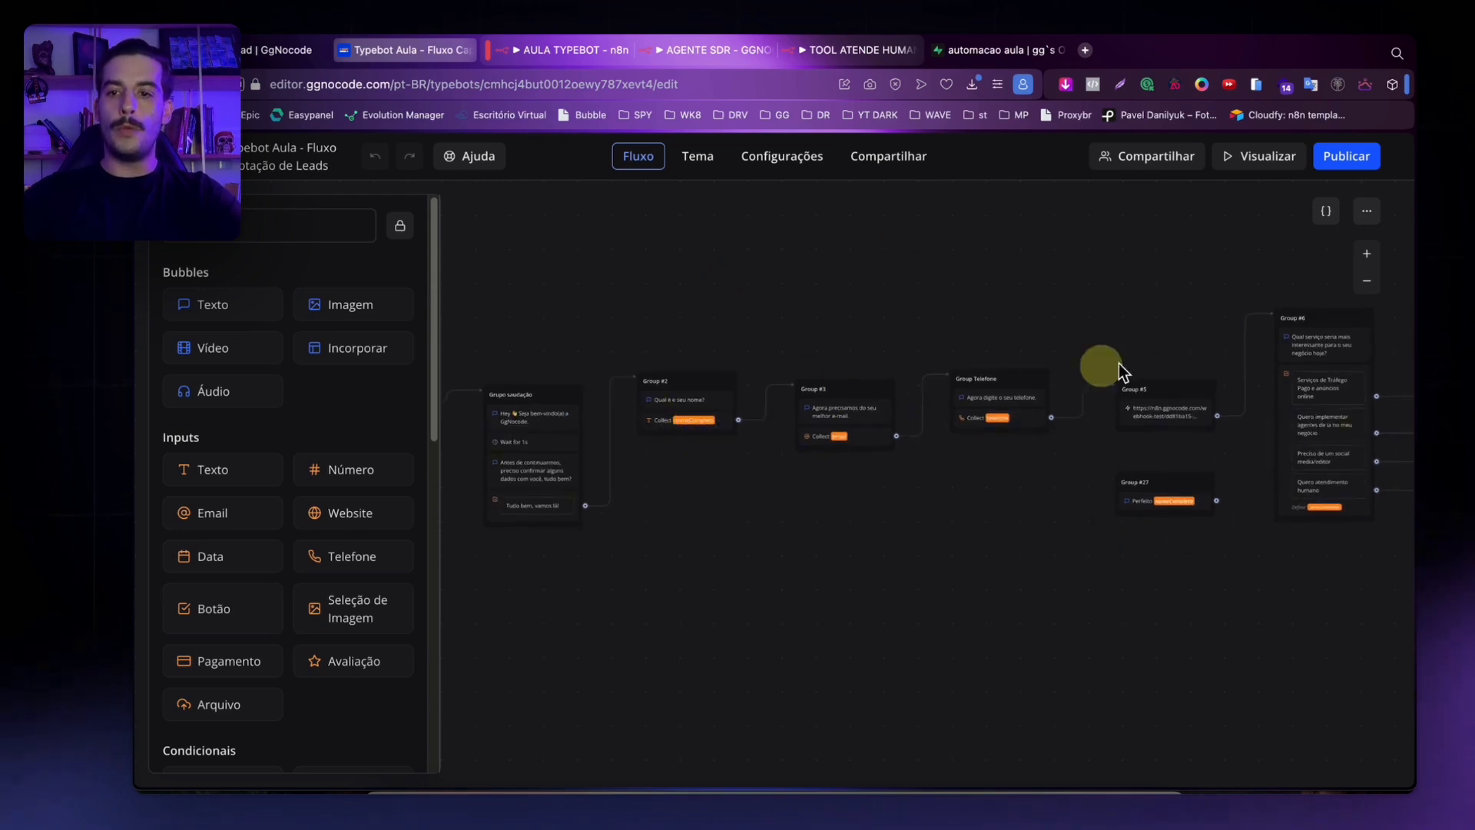
{"action": "left_click", "coordinate": [1367, 253]}
{"action": "left_click_drag", "start_coordinate": [1175, 513], "coordinate": [771, 584]}
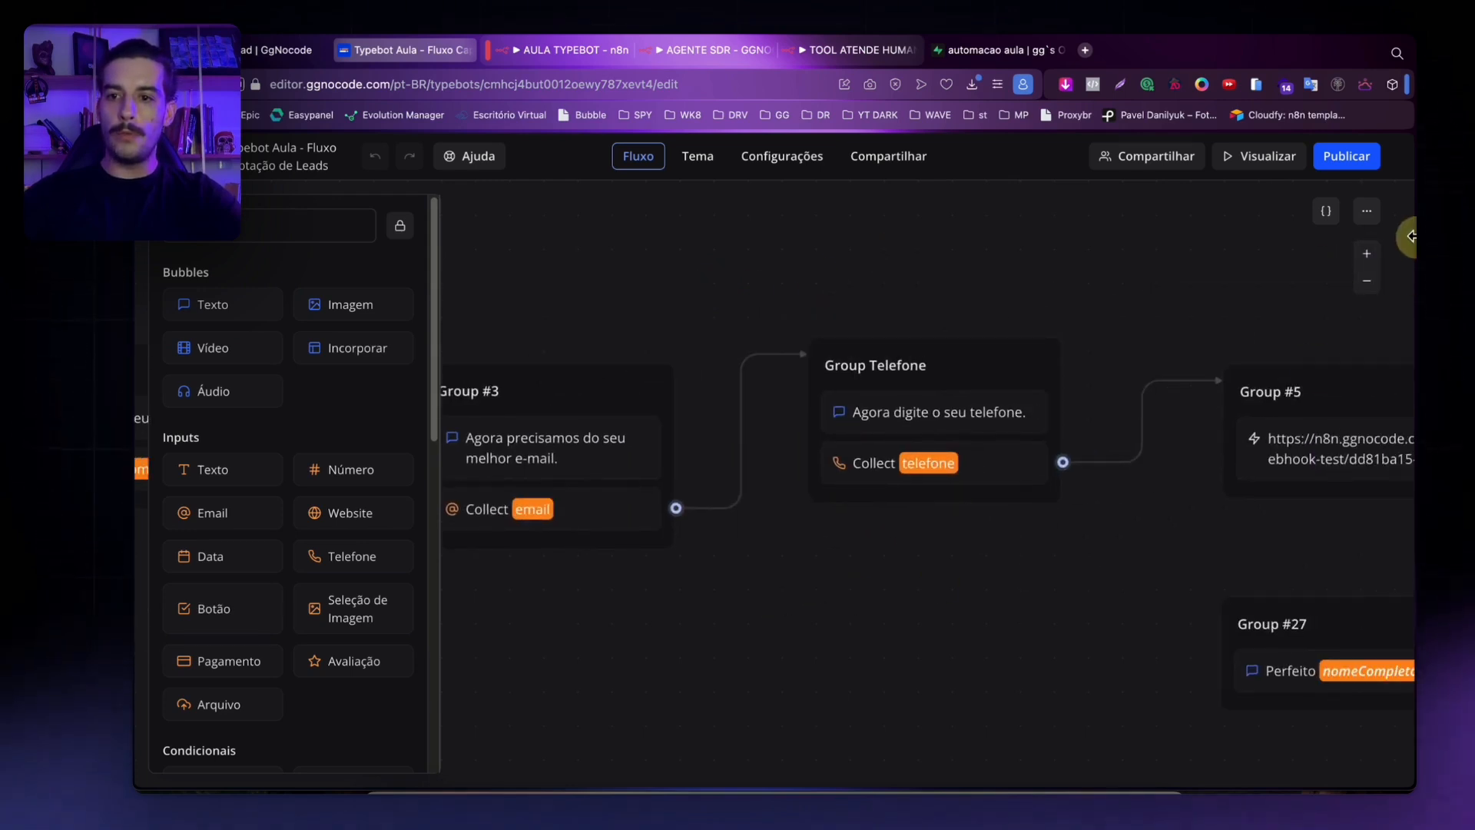
Examine the end of the Typebot flow, from the Group #29 note through Group #23 to the webhook in Group #28.
{"action": "left_click", "coordinate": [1367, 281]}
{"action": "left_click", "coordinate": [1367, 281]}
{"action": "left_click", "coordinate": [1367, 281]}
{"action": "scroll", "coordinate": [1239, 293], "scroll_direction": "right", "scroll_amount": 10}
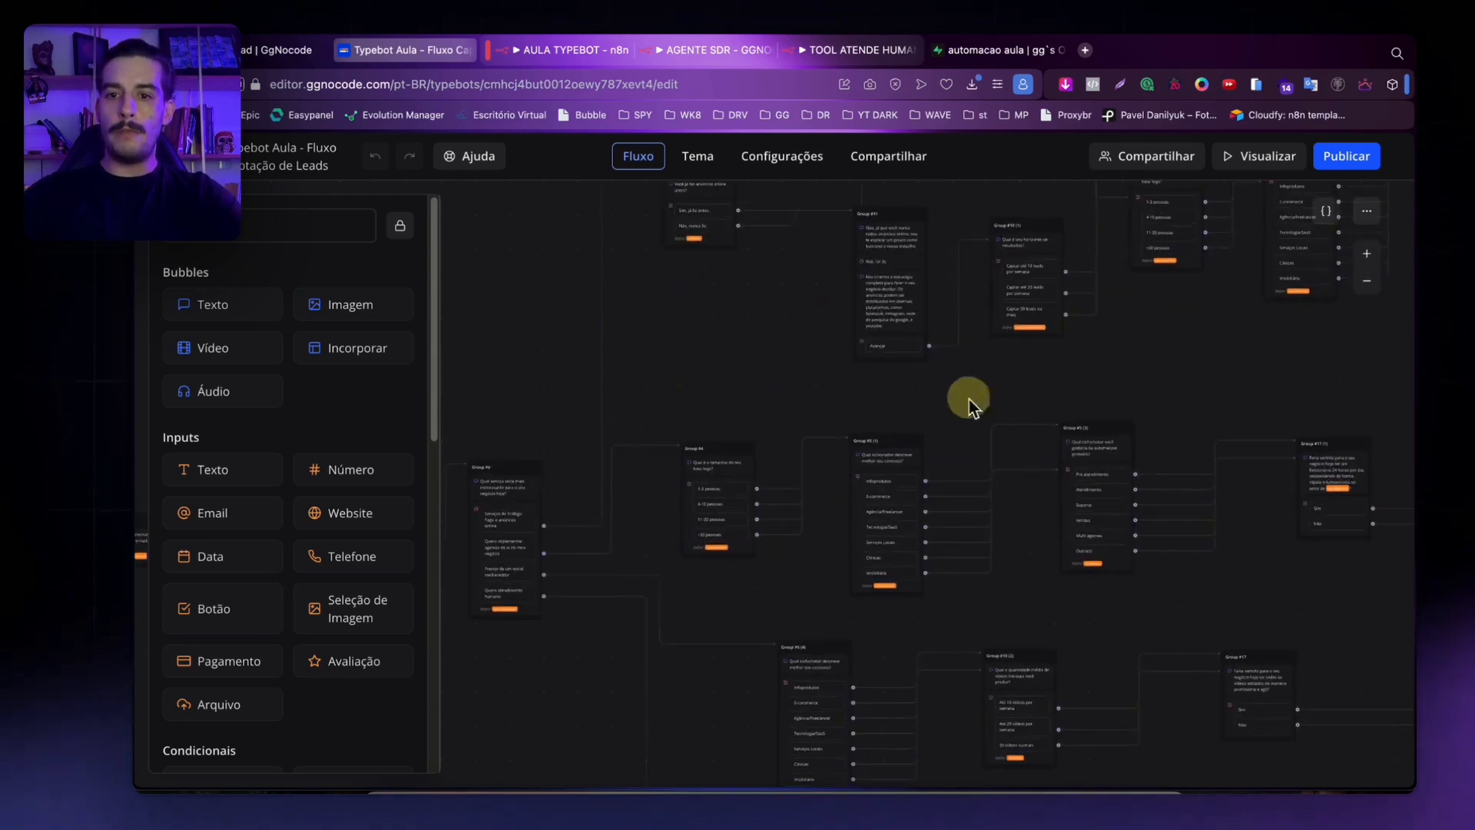
{"action": "left_click_drag", "start_coordinate": [1128, 339], "coordinate": [972, 291]}
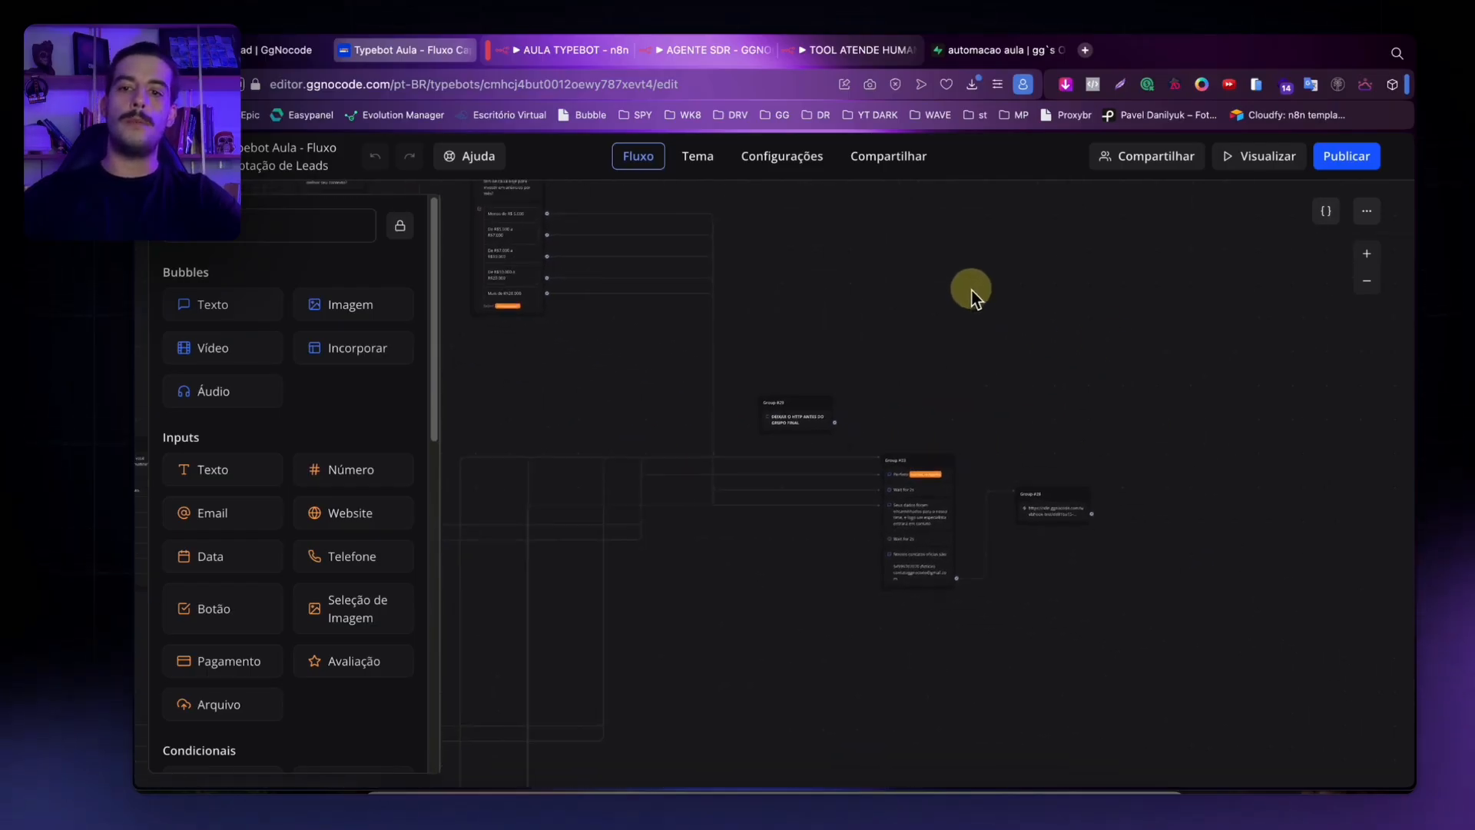
{"action": "left_click", "coordinate": [1369, 254]}
{"action": "left_click", "coordinate": [1368, 255]}
{"action": "left_click", "coordinate": [1369, 254]}
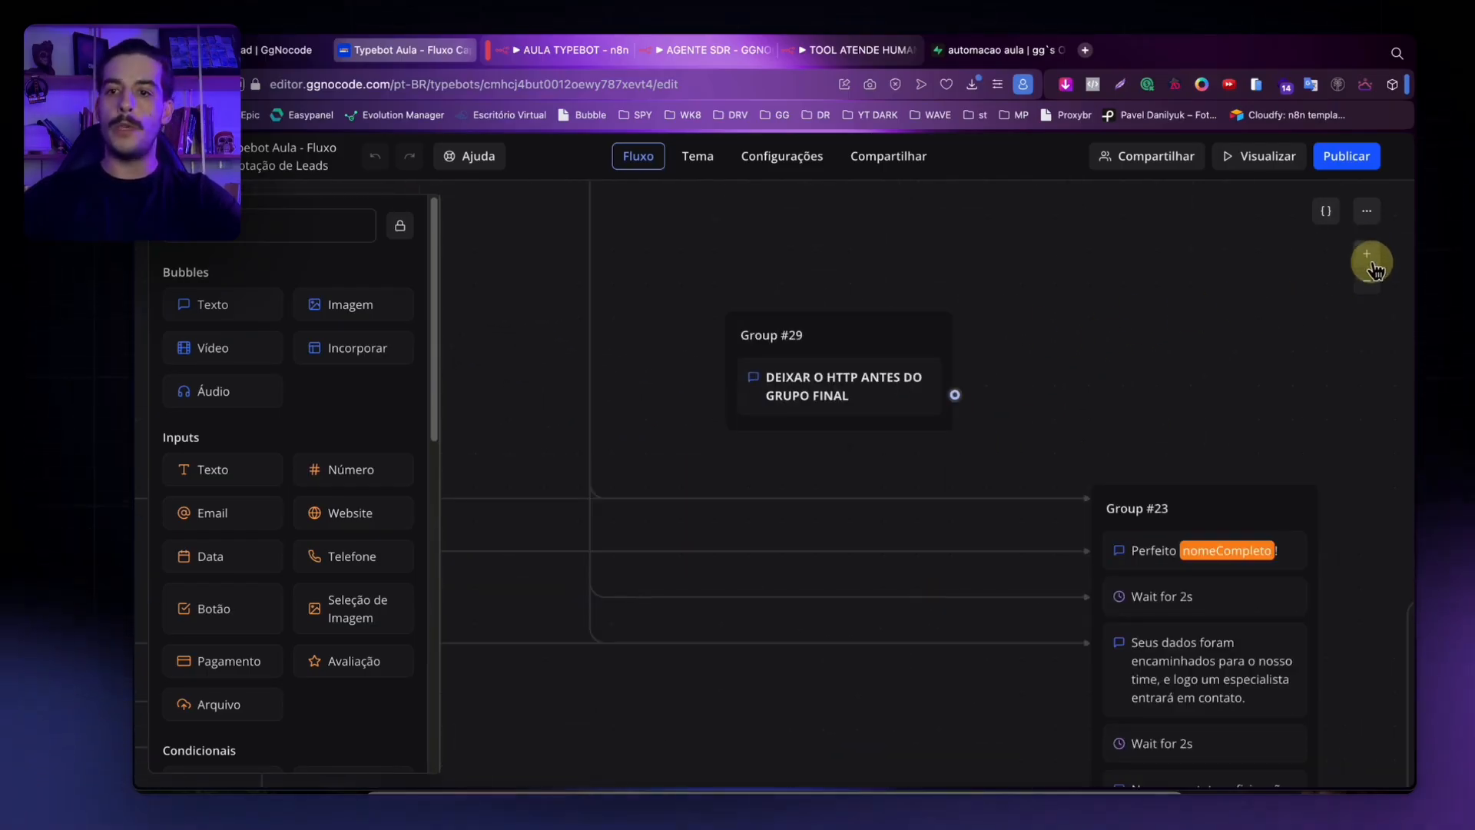
{"action": "left_click_drag", "start_coordinate": [1151, 370], "coordinate": [757, 325]}
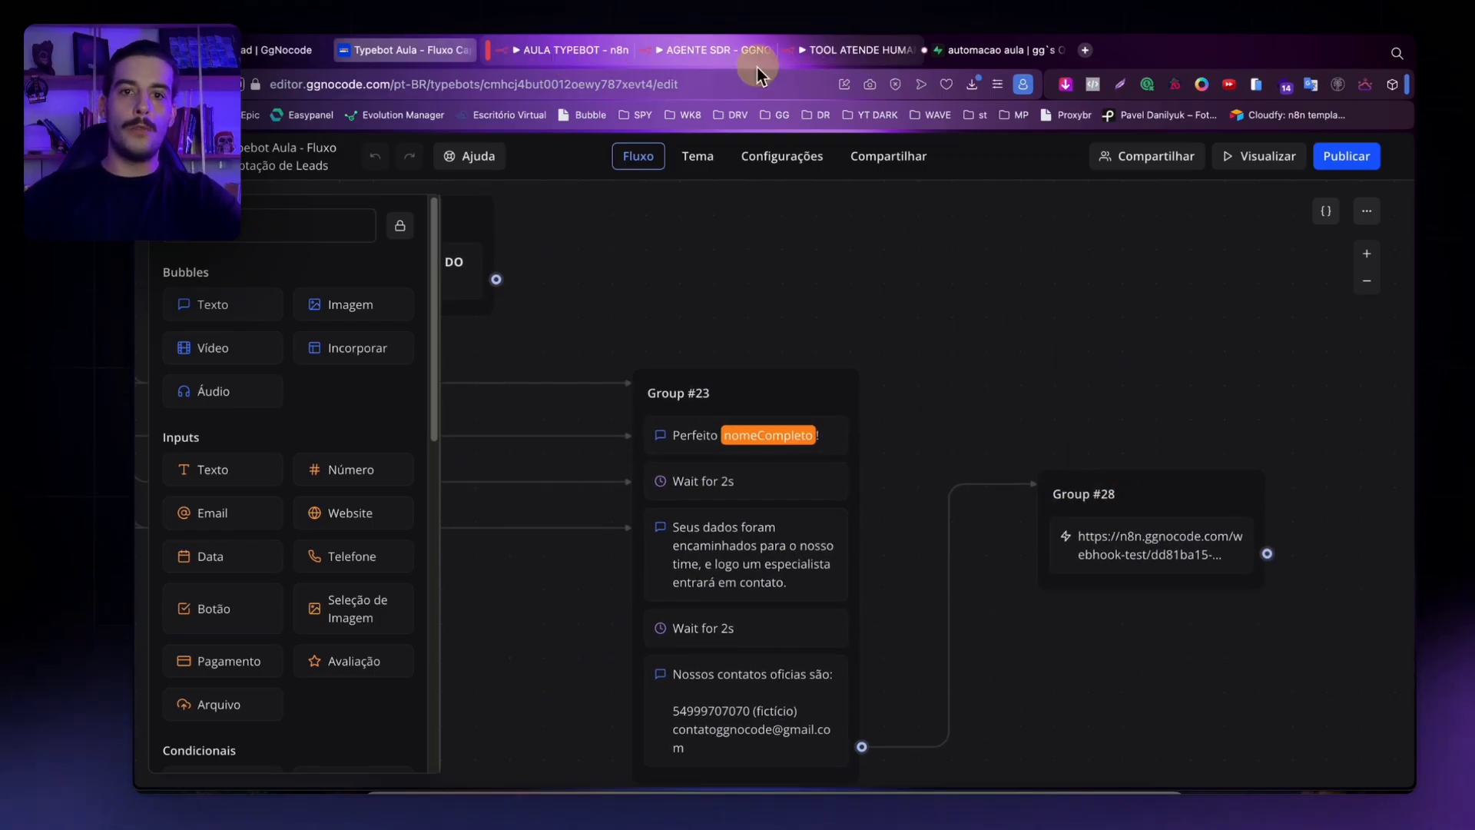
Switch to the AGENTE SDR - GGNOCODE workflow in n8n and examine the customer lookup section starting at the buscarCliente node.
{"action": "left_click", "coordinate": [720, 50]}
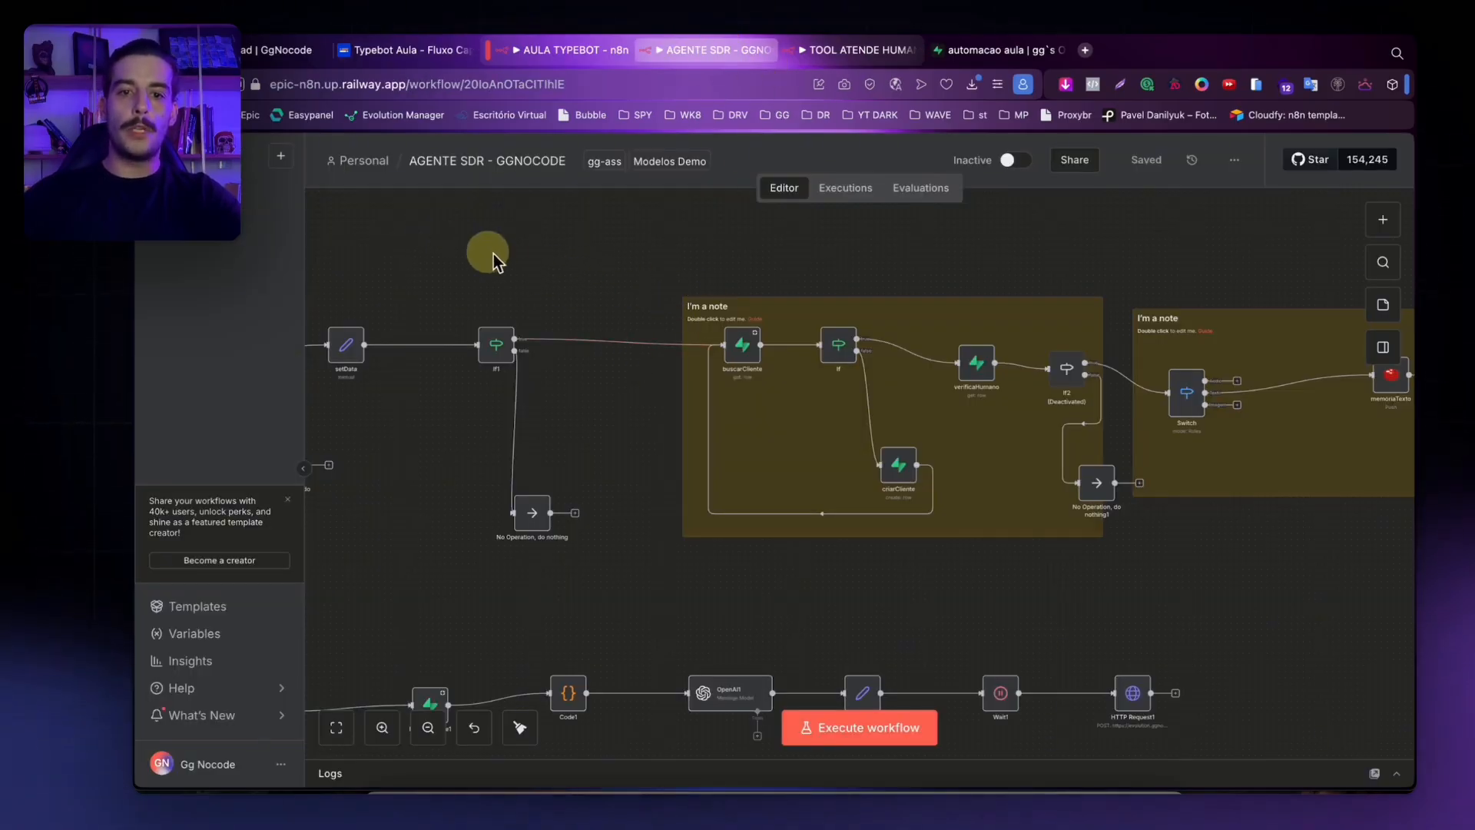
{"action": "left_click_drag", "start_coordinate": [493, 254], "coordinate": [1042, 559]}
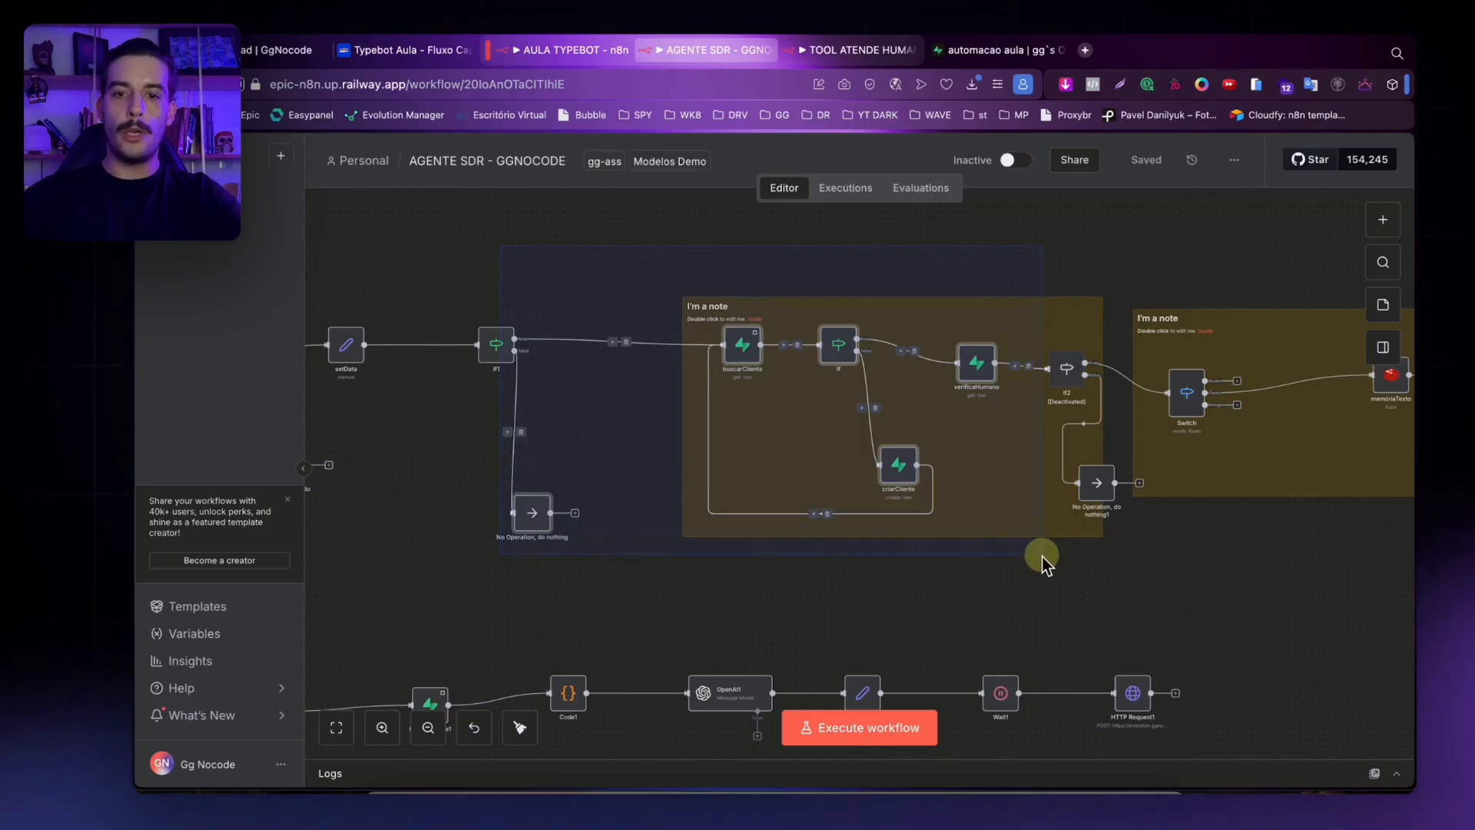
{"action": "left_click", "coordinate": [1383, 220]}
{"action": "left_click", "coordinate": [975, 251]}
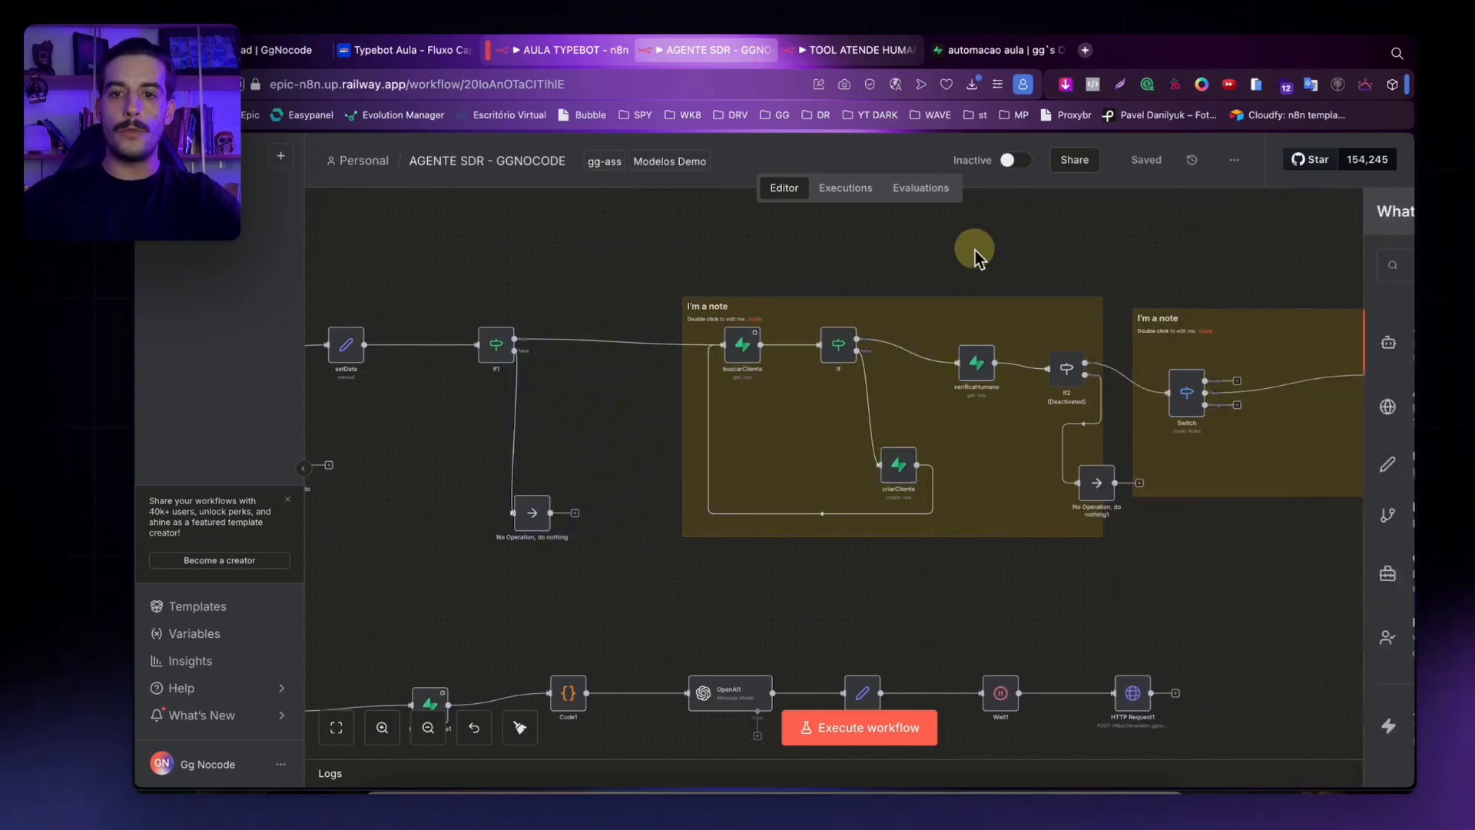
{"action": "scroll", "coordinate": [922, 333], "scroll_direction": "up", "scroll_amount": 5}
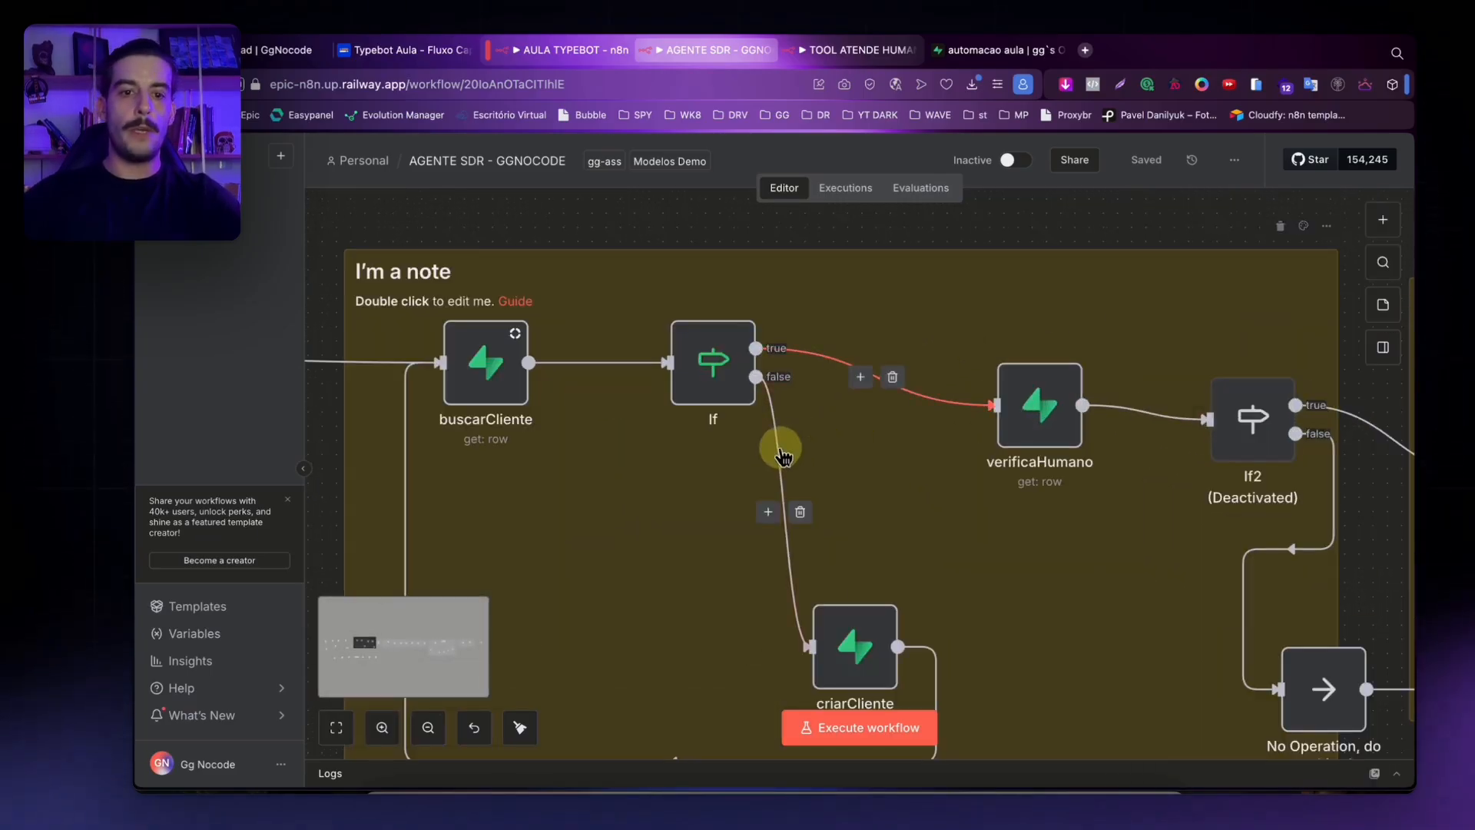
{"action": "scroll", "coordinate": [780, 457], "scroll_direction": "down", "scroll_amount": 2}
{"action": "left_click", "coordinate": [492, 336]}
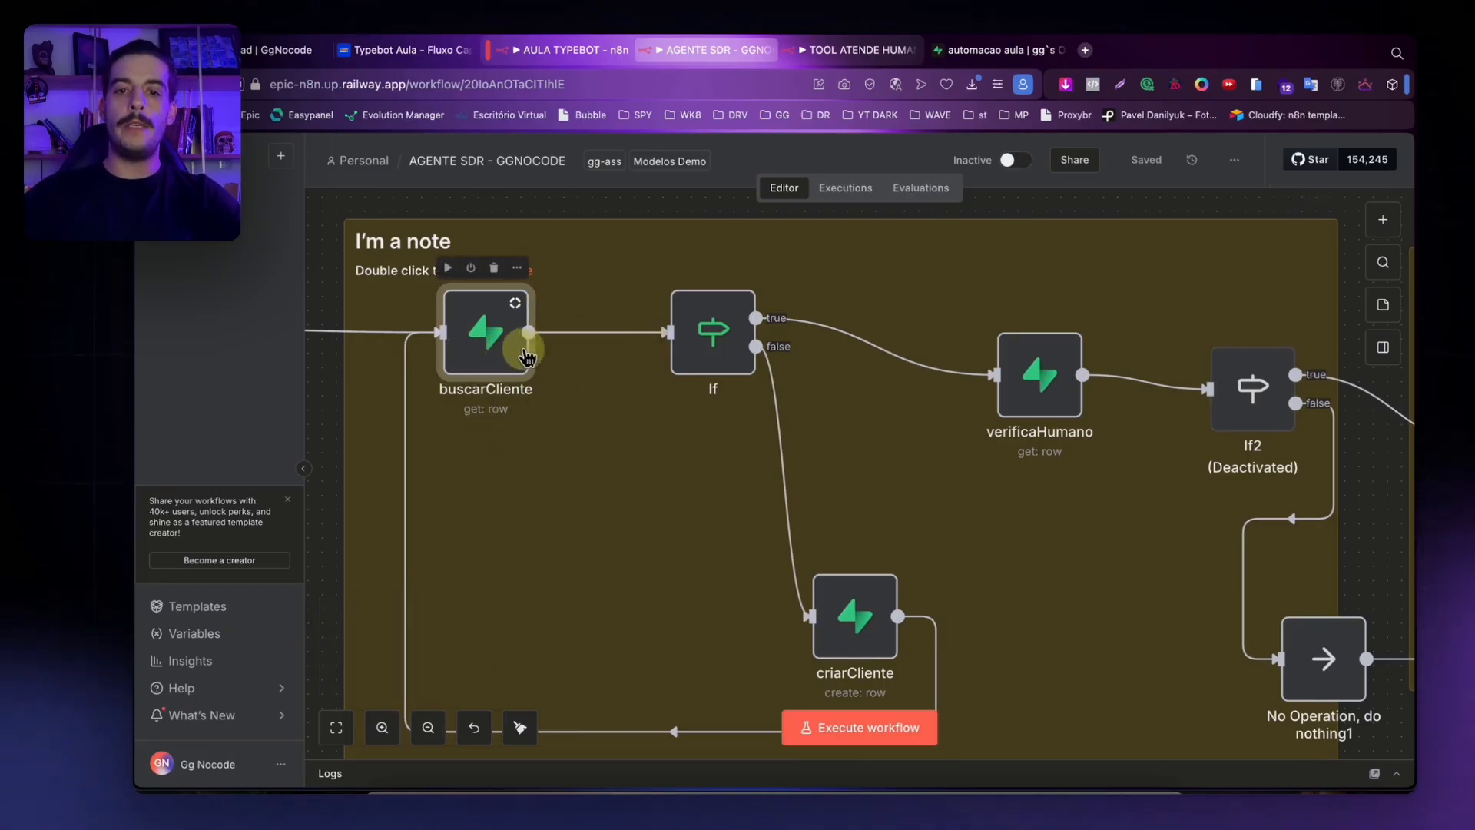
Slightly reposition the If, criarCliente and verificaHumano nodes inside the customer lookup note.
{"action": "left_click_drag", "start_coordinate": [707, 332], "coordinate": [719, 362]}
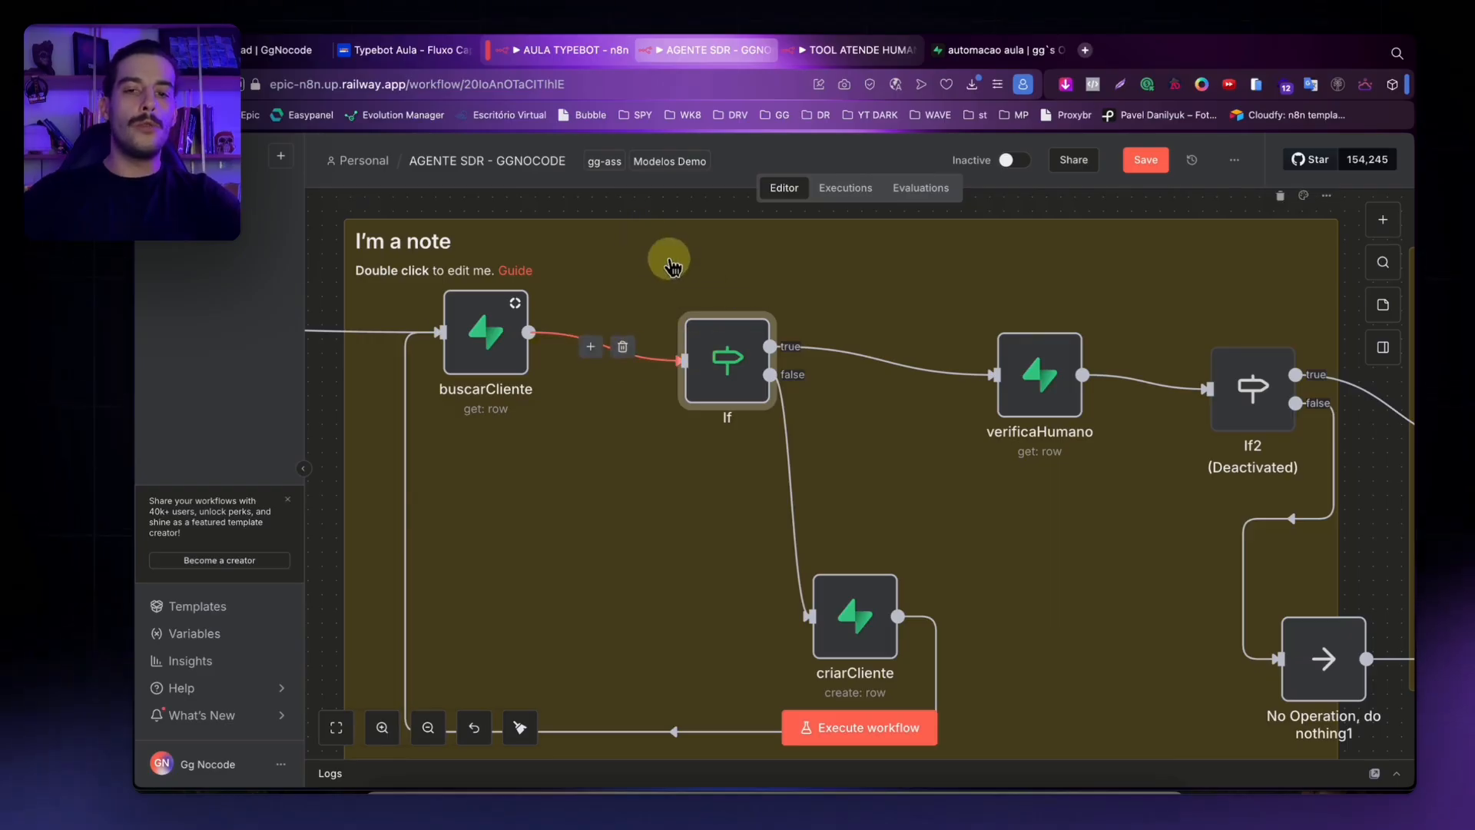
{"action": "left_click_drag", "start_coordinate": [737, 362], "coordinate": [782, 347]}
{"action": "mouse_move", "coordinate": [892, 622]}
{"action": "left_mouse_down"}
{"action": "mouse_move", "coordinate": [1019, 621]}
{"action": "mouse_move", "coordinate": [894, 644]}
{"action": "left_mouse_up"}
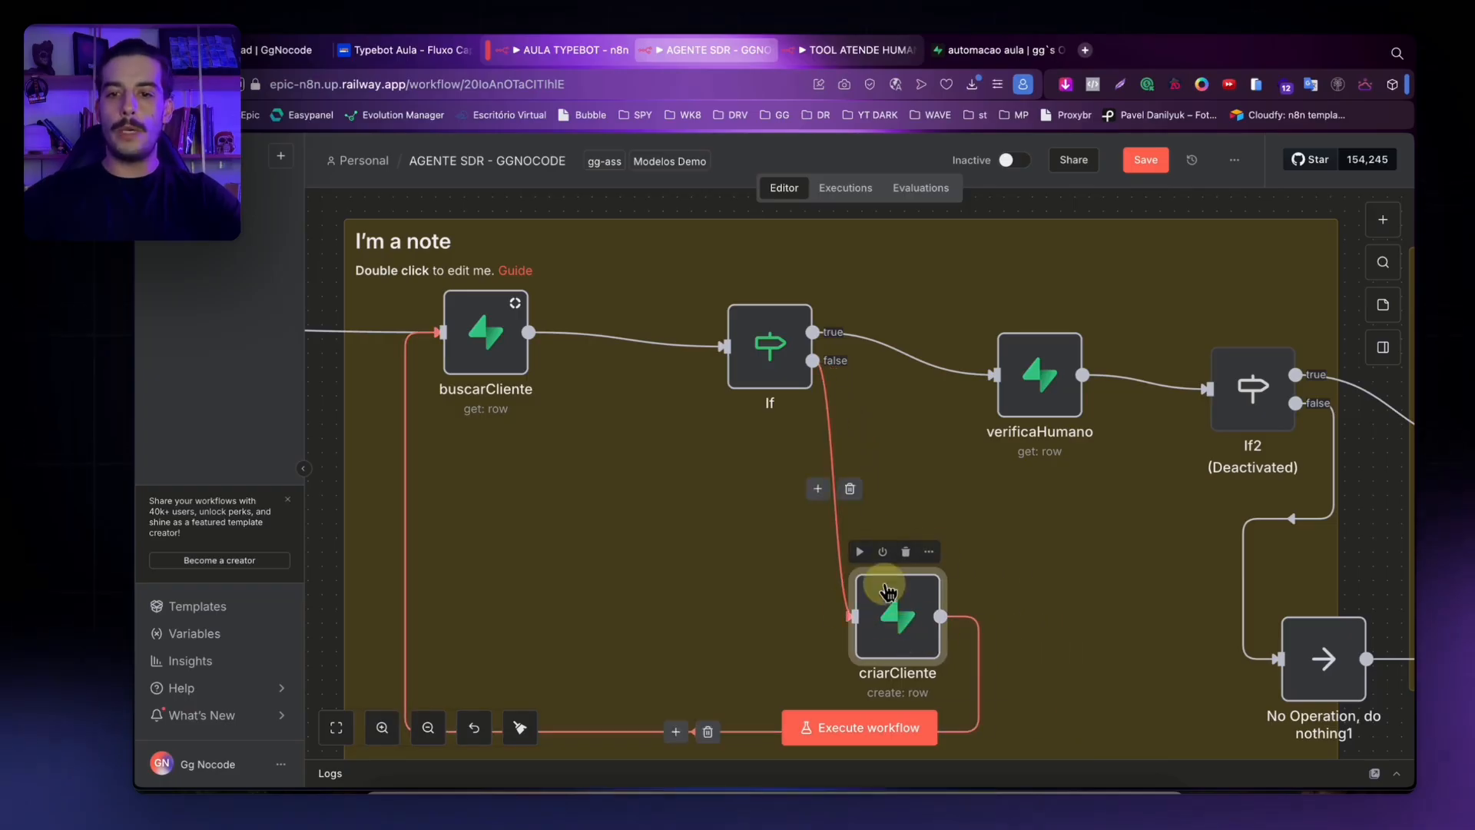
{"action": "mouse_move", "coordinate": [1042, 381]}
{"action": "left_mouse_down"}
{"action": "mouse_move", "coordinate": [1042, 336]}
{"action": "mouse_move", "coordinate": [1030, 394]}
{"action": "mouse_move", "coordinate": [1037, 355]}
{"action": "left_mouse_up"}
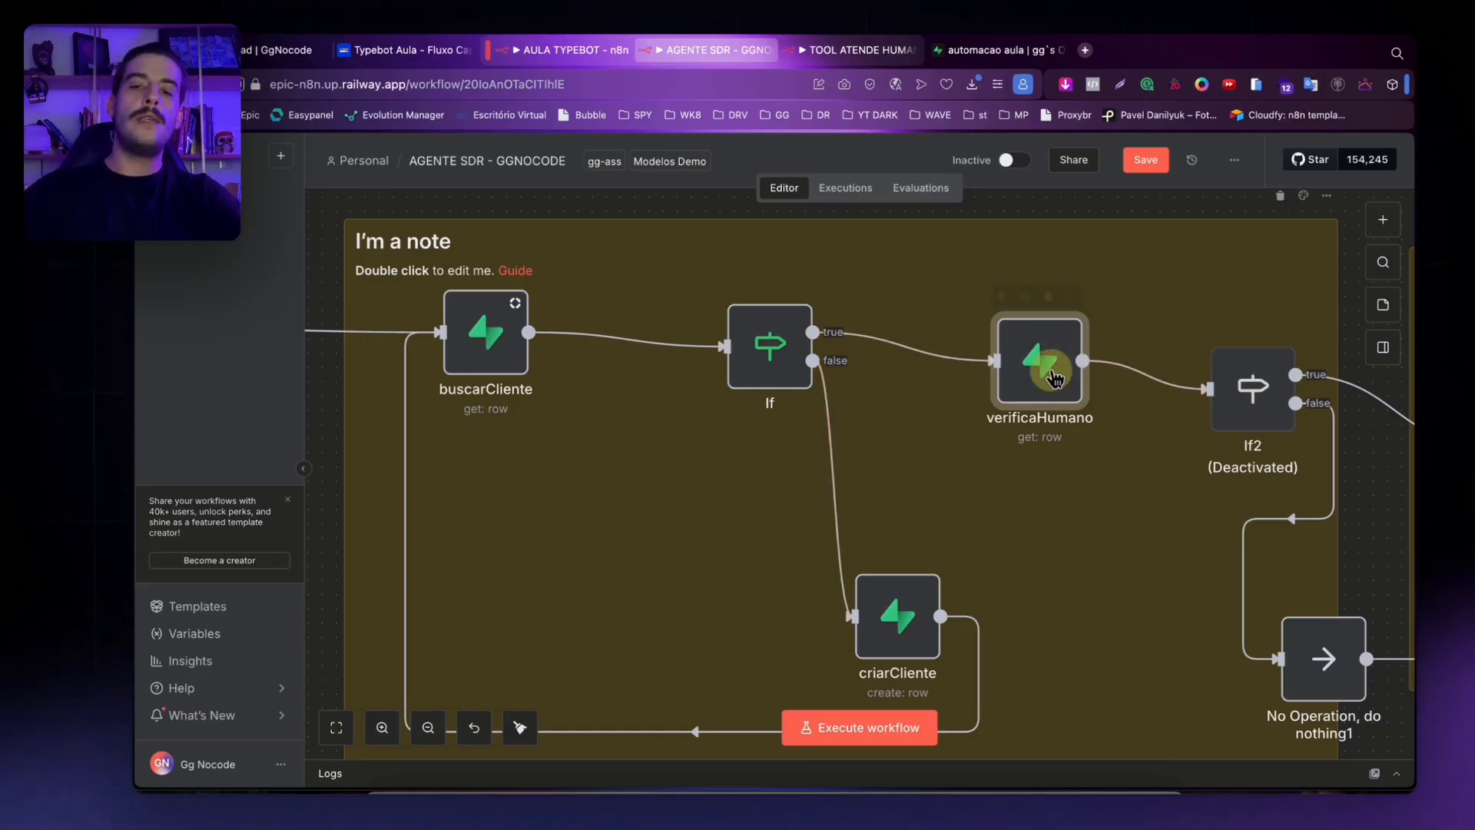
Switch to the Typebot lead capture flow and open its variables list.
{"action": "left_click", "coordinate": [442, 54]}
{"action": "left_click", "coordinate": [1327, 210]}
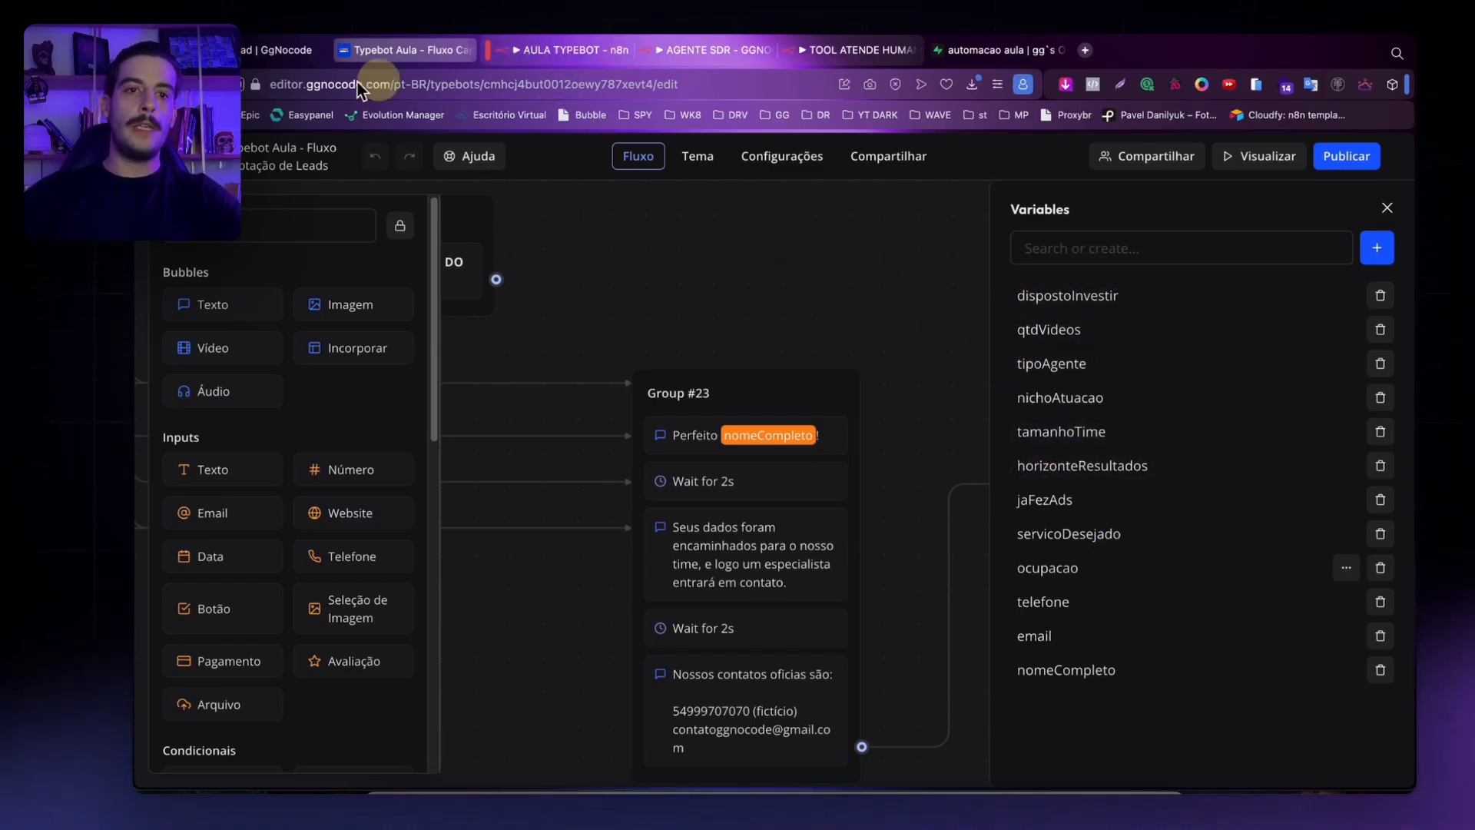
Switch to the AULA TYPEBOT workflow in n8n and delete the Create a row node after Edit Fields.
{"action": "left_click", "coordinate": [555, 52]}
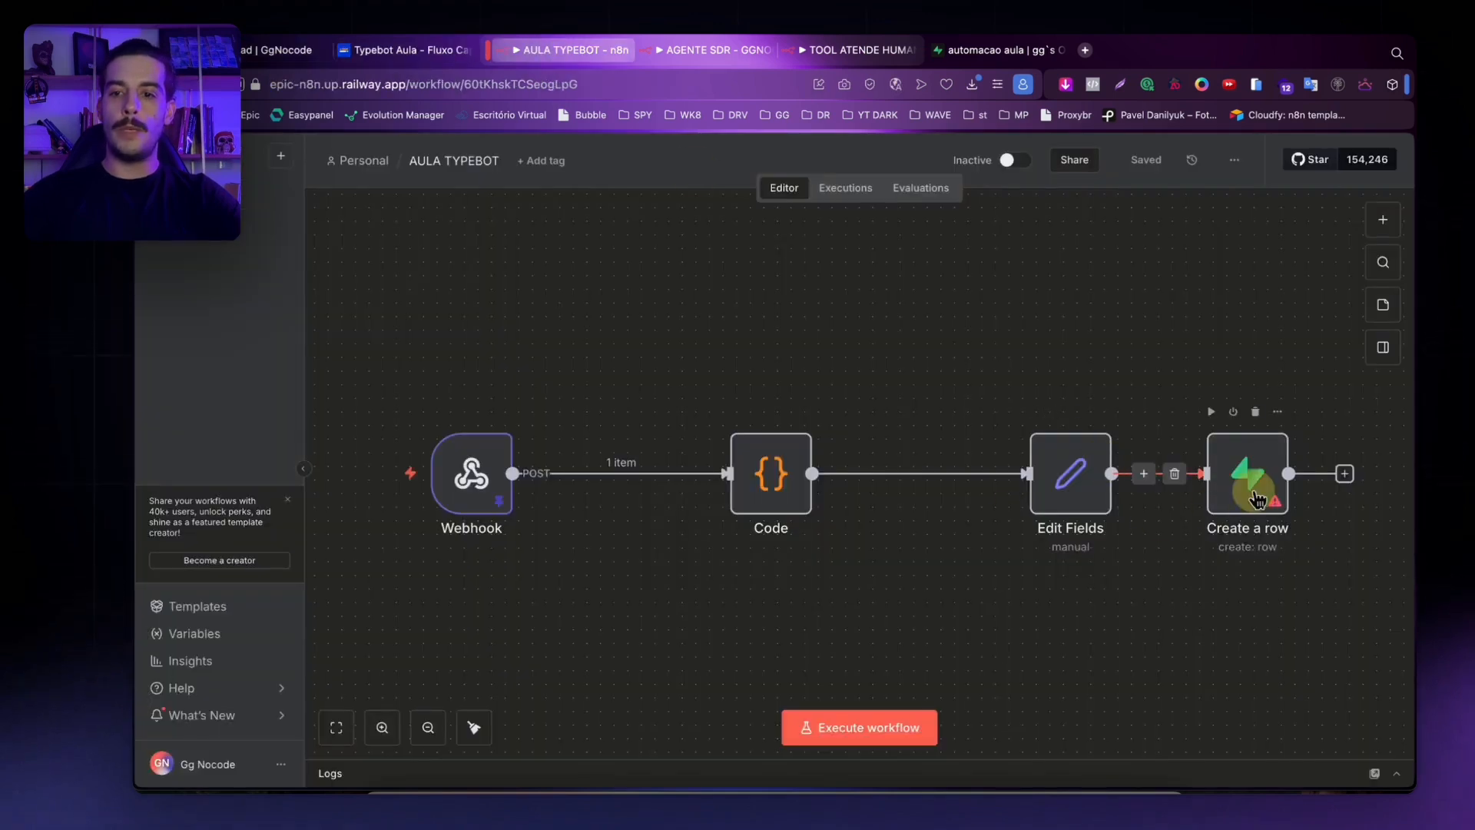
{"action": "mouse_move", "coordinate": [1260, 491]}
{"action": "left_mouse_down"}
{"action": "mouse_move", "coordinate": [1289, 494]}
{"action": "mouse_move", "coordinate": [1296, 429]}
{"action": "mouse_move", "coordinate": [1269, 475]}
{"action": "mouse_move", "coordinate": [1322, 451]}
{"action": "mouse_move", "coordinate": [1254, 488]}
{"action": "left_mouse_up"}
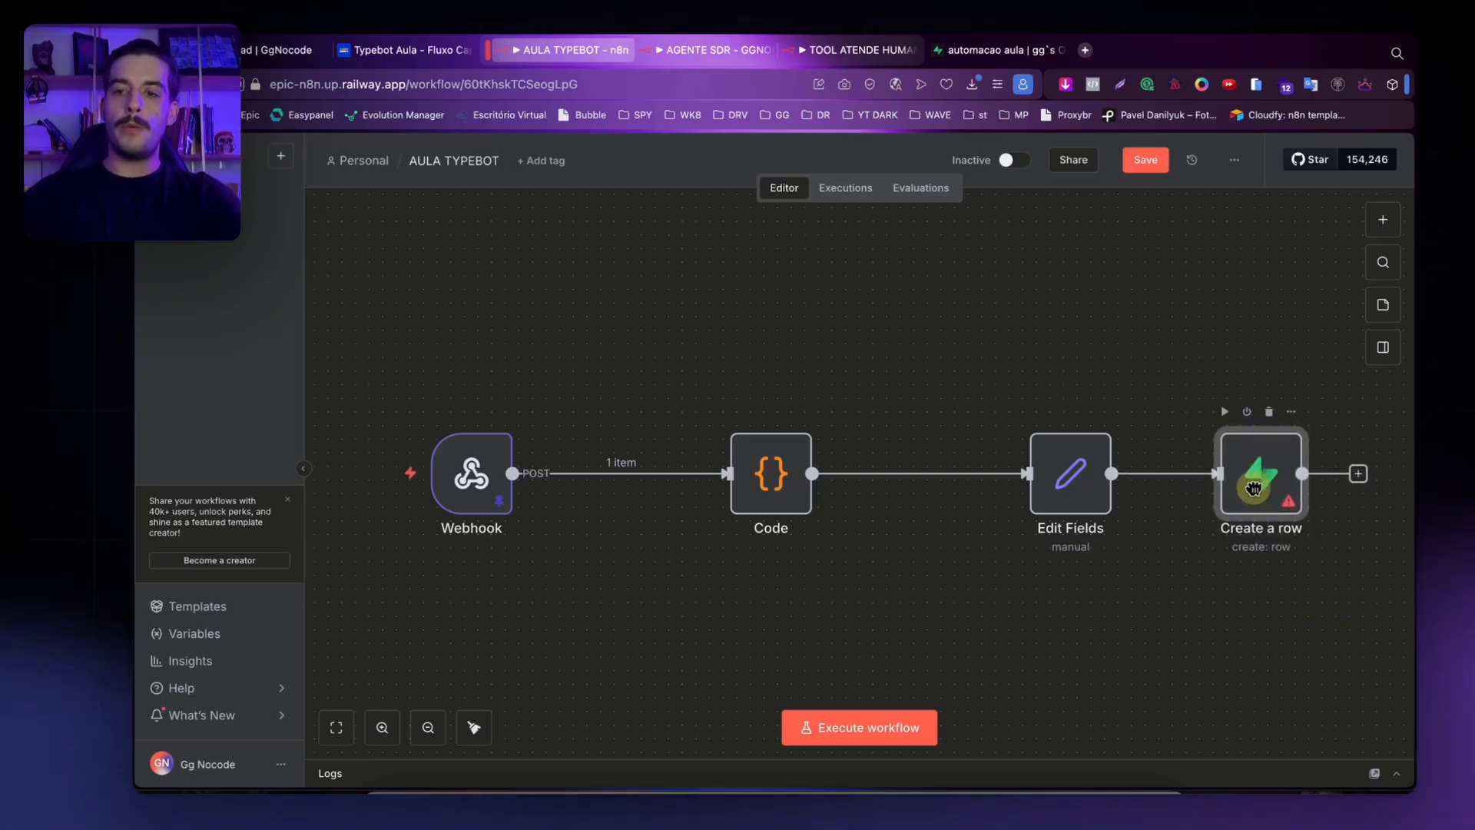
{"action": "key", "text": "Delete"}
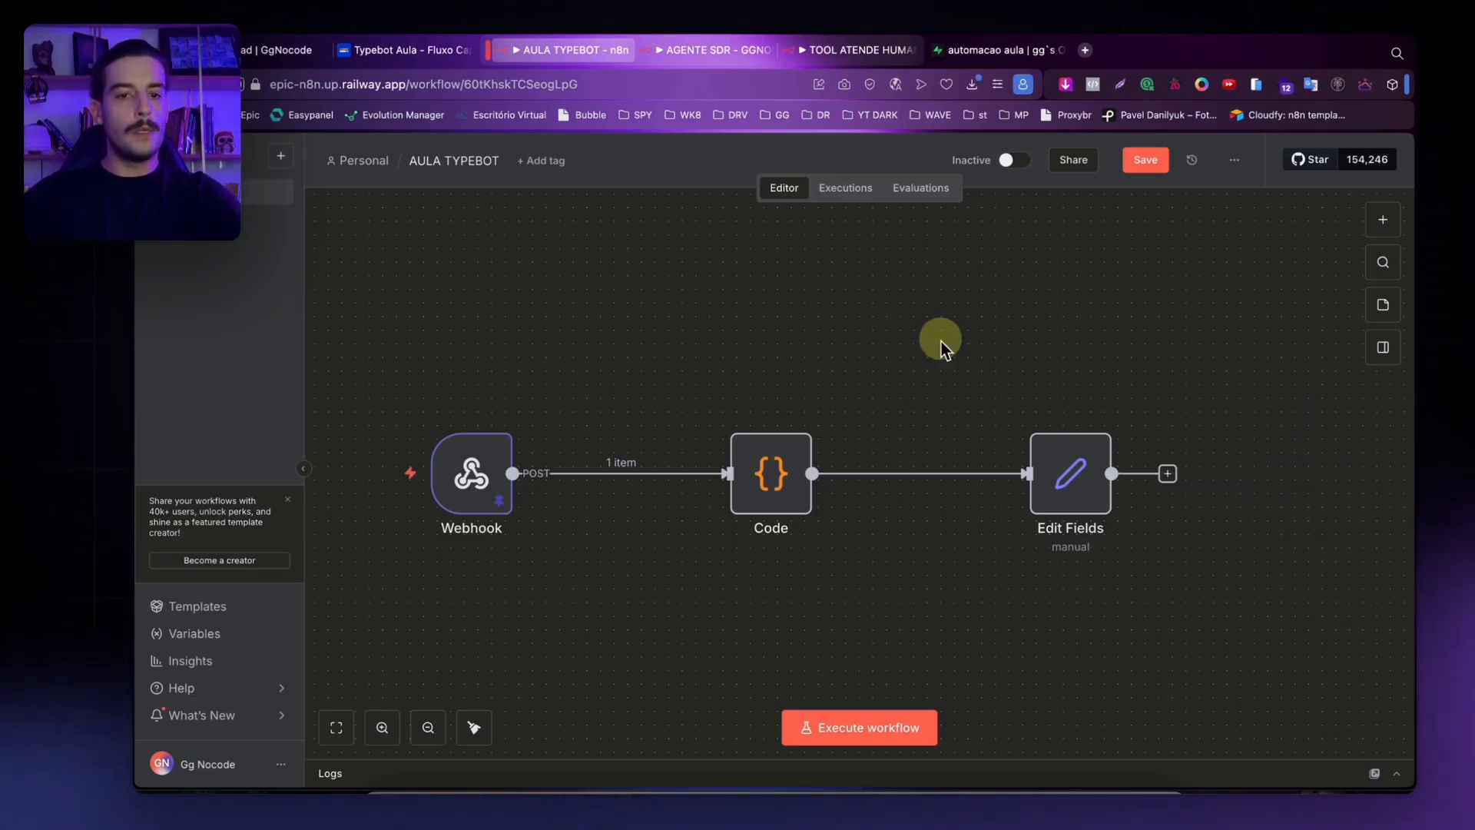
Open the Edit Fields node, check the Typebot variables, and execute the nodes preceding Edit Fields.
{"action": "left_click", "coordinate": [1065, 494]}
{"action": "mouse_move", "coordinate": [1065, 495]}
{"action": "left_mouse_down"}
{"action": "mouse_move", "coordinate": [1020, 494]}
{"action": "mouse_move", "coordinate": [1059, 487]}
{"action": "left_mouse_up"}
{"action": "double_click", "coordinate": [1066, 484]}
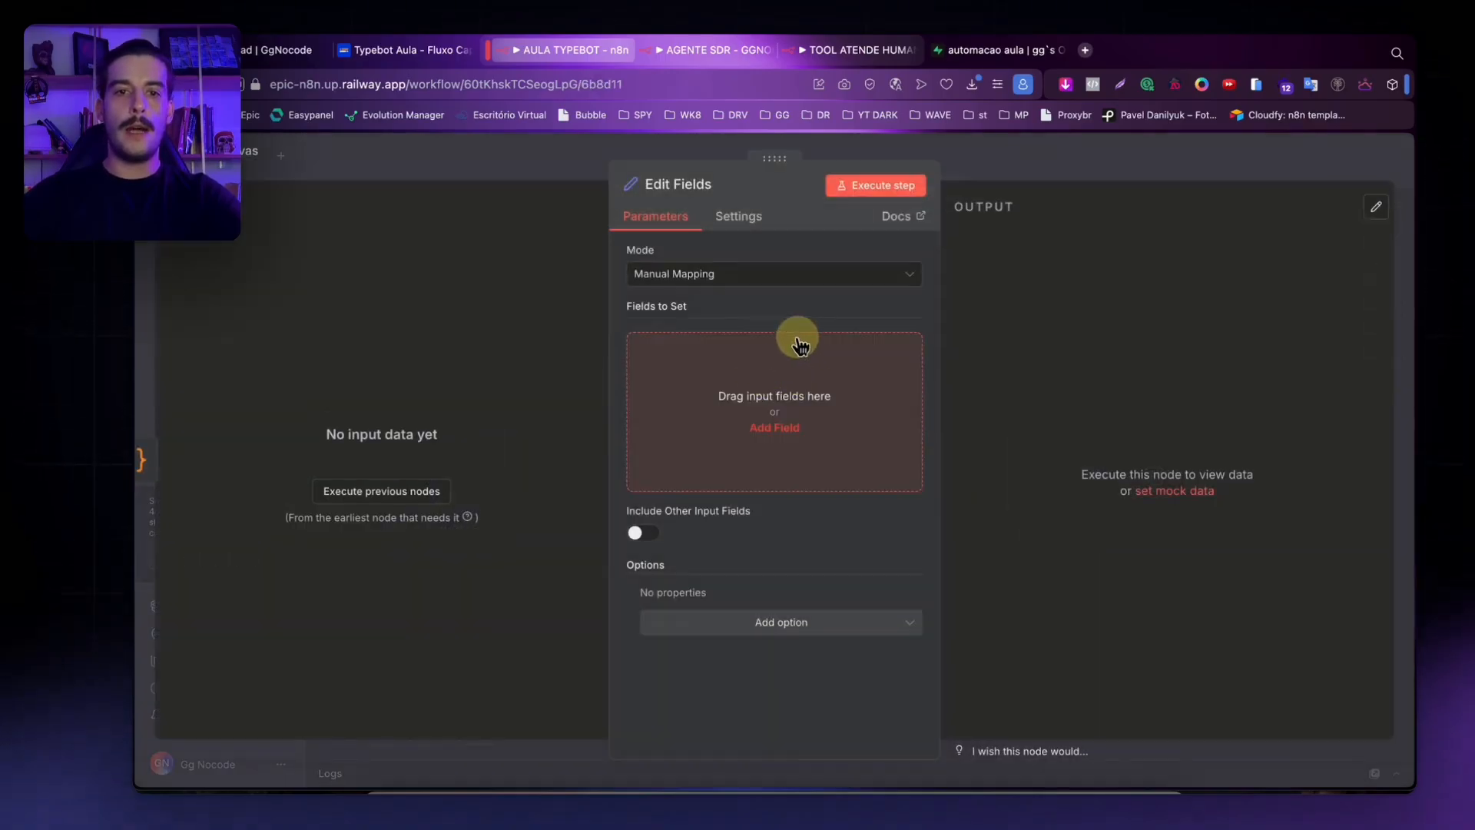
{"action": "left_click", "coordinate": [398, 54]}
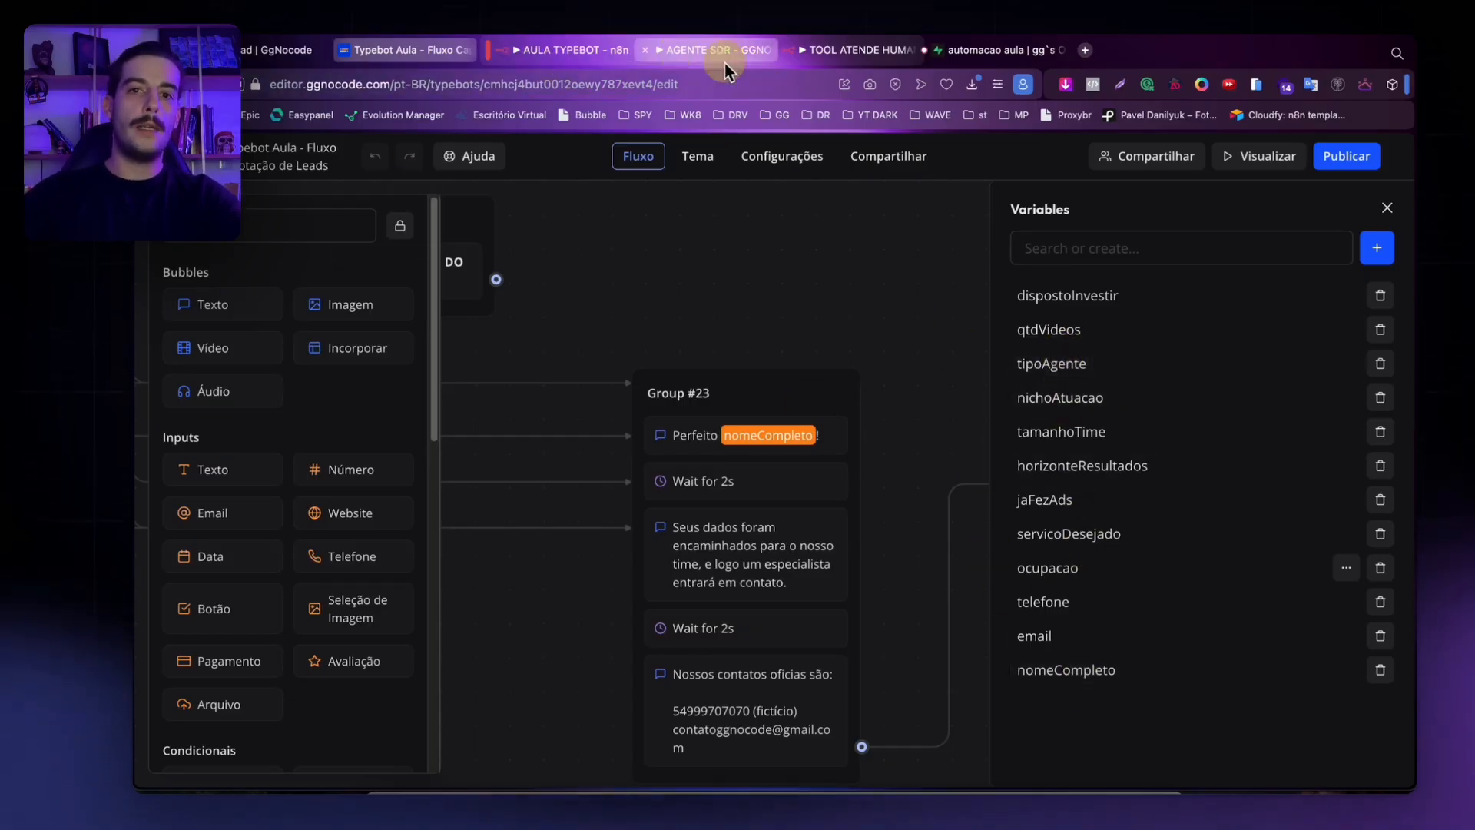
{"action": "left_click", "coordinate": [584, 50]}
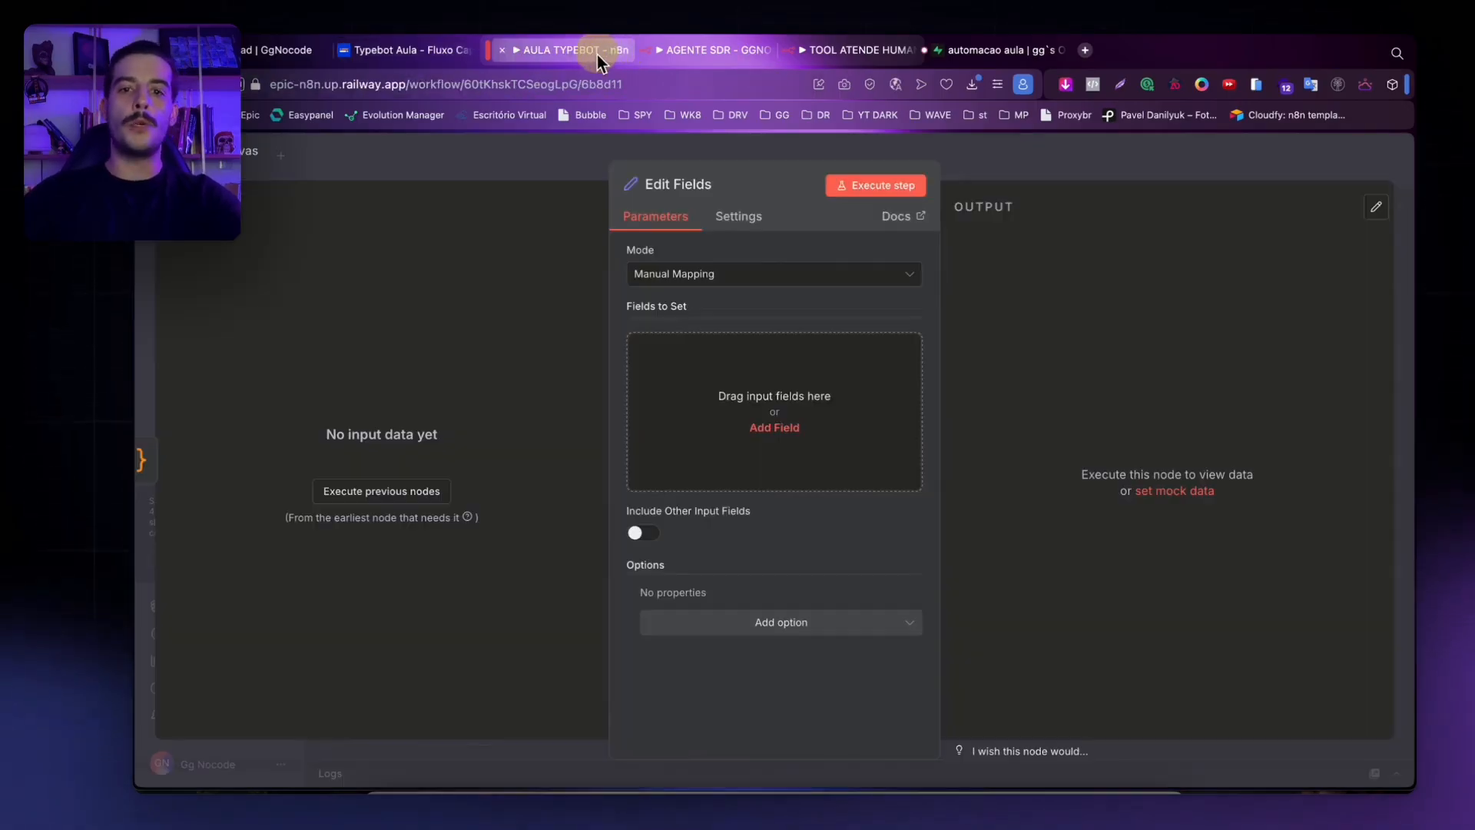
{"action": "left_click", "coordinate": [1046, 155]}
{"action": "left_click", "coordinate": [735, 412]}
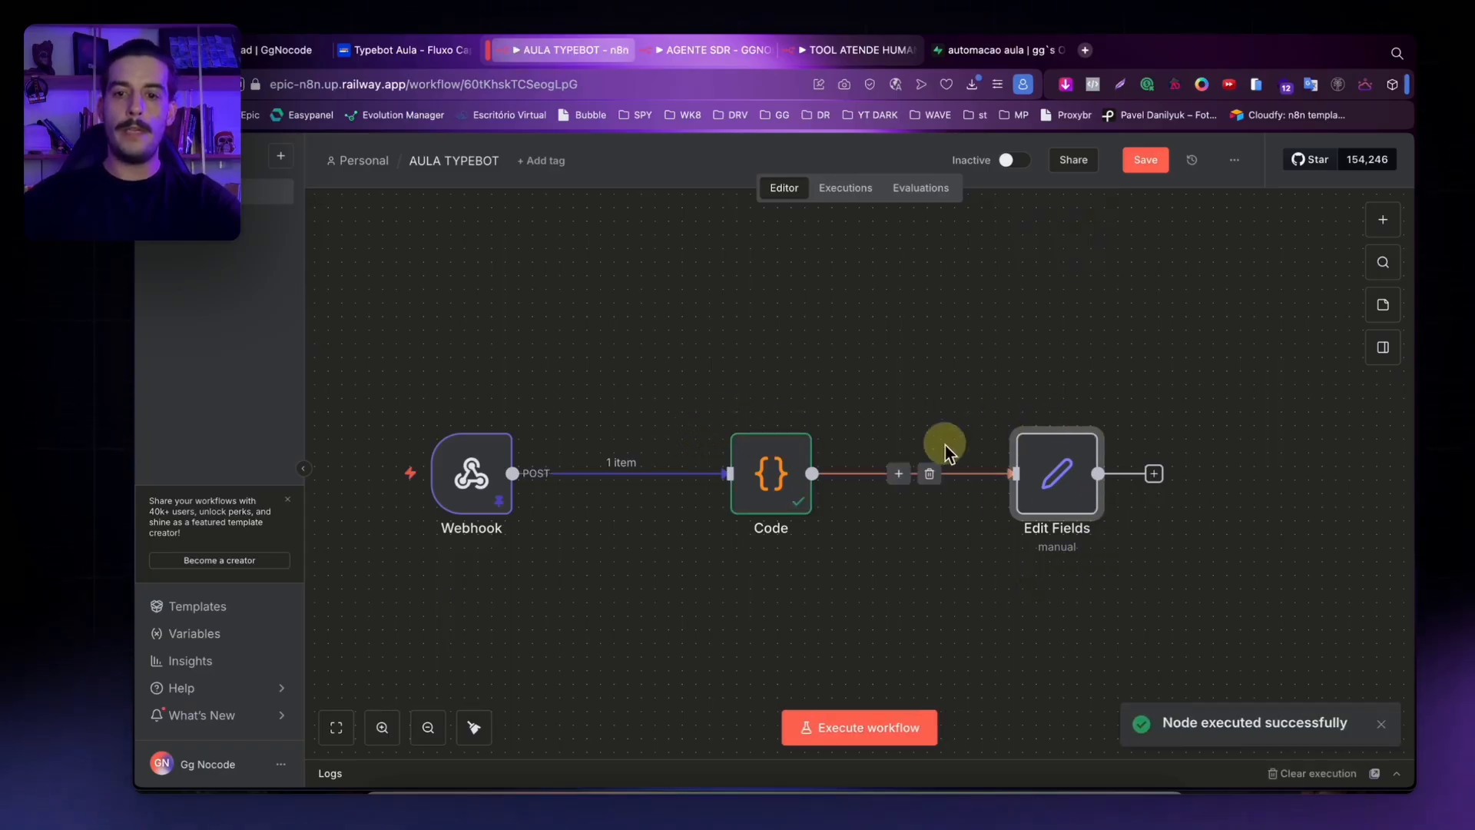
{"action": "left_click_drag", "start_coordinate": [471, 478], "coordinate": [485, 465]}
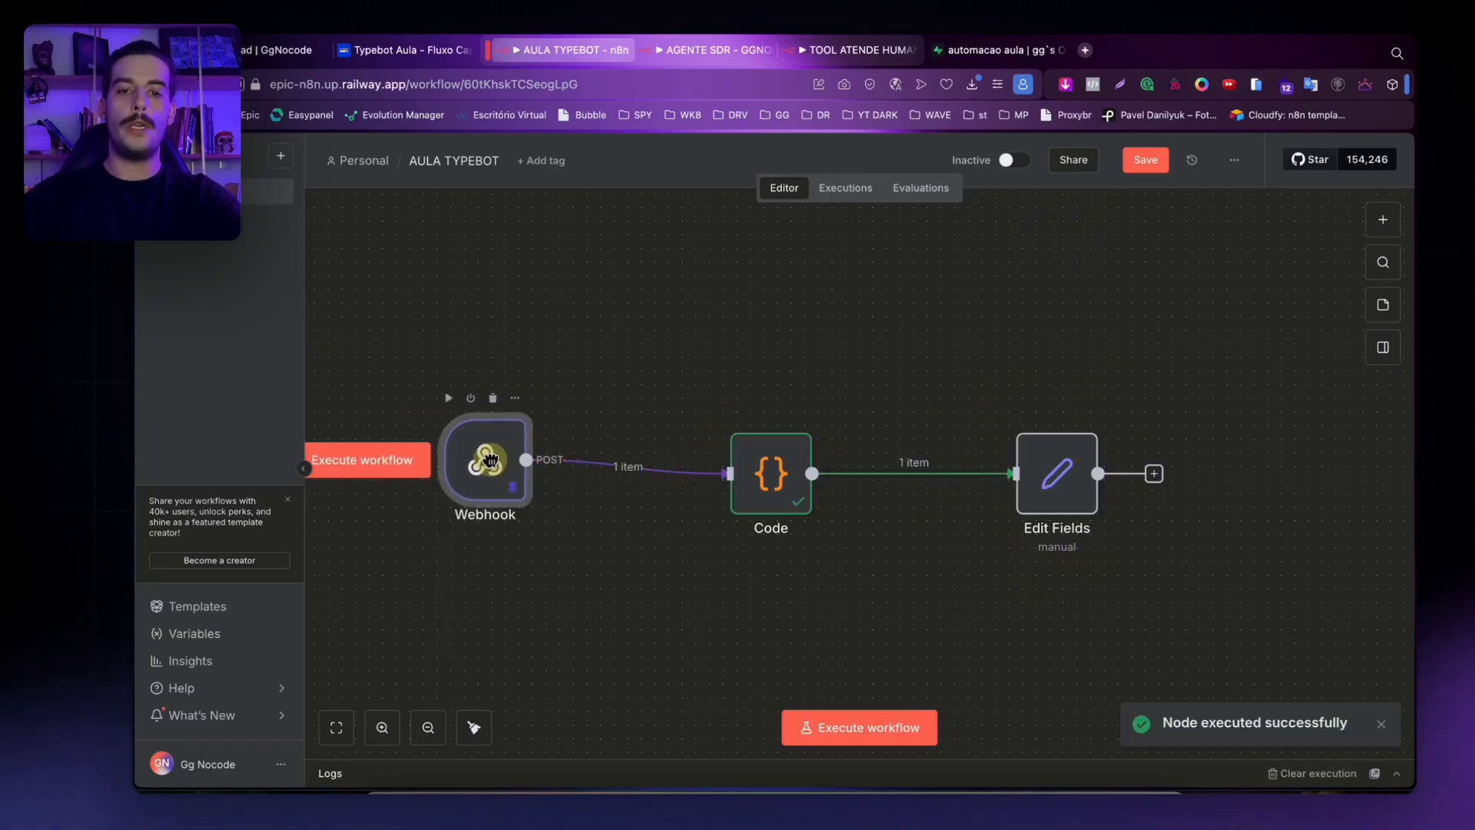
Switch to Typebot and examine the variables list and question branches, including the results horizon, team size and automation niche groups.
{"action": "left_click", "coordinate": [448, 59]}
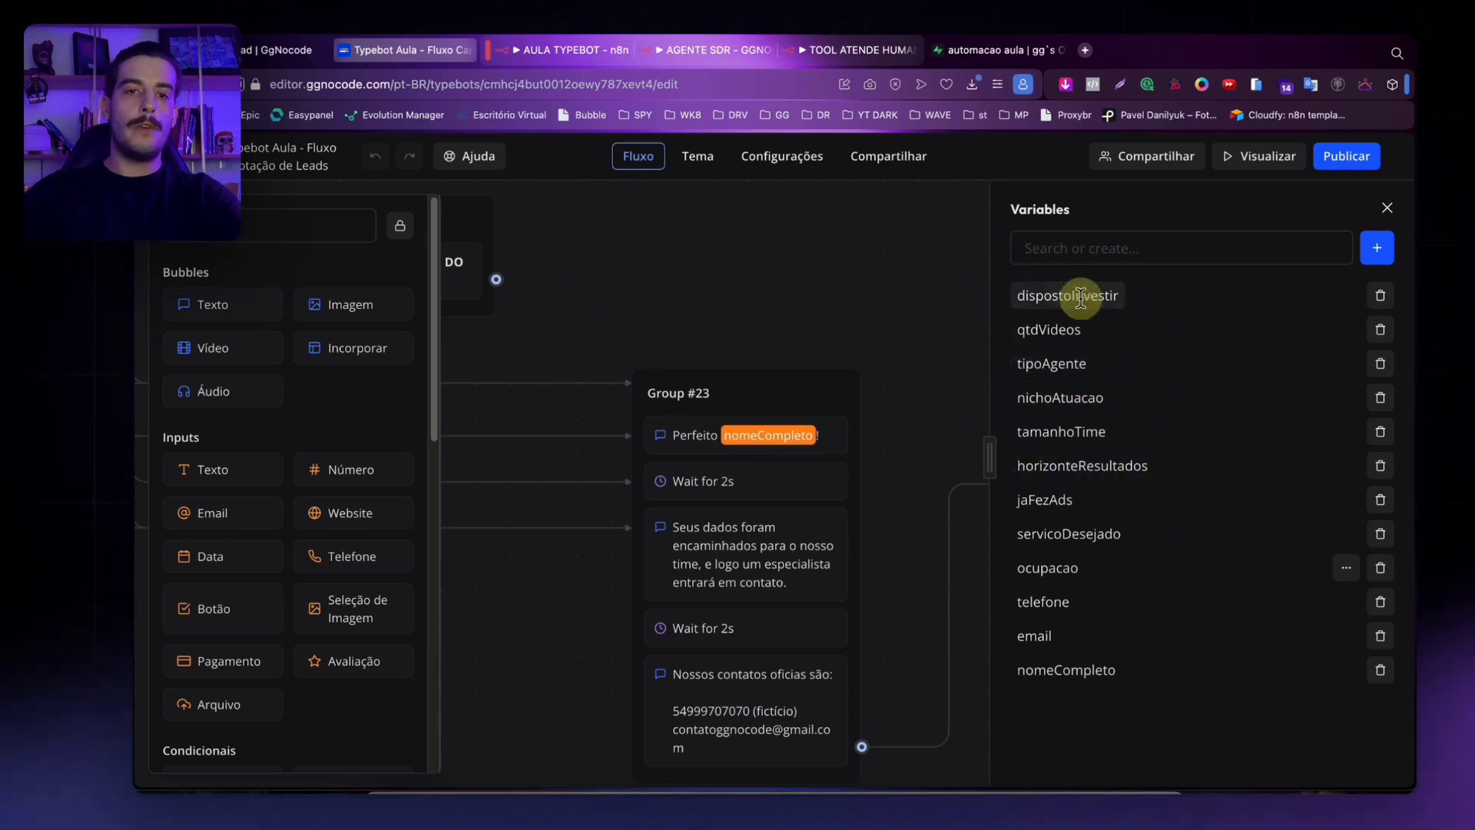
{"action": "left_click", "coordinate": [1387, 208]}
{"action": "left_click", "coordinate": [1367, 281]}
{"action": "left_click", "coordinate": [1367, 281]}
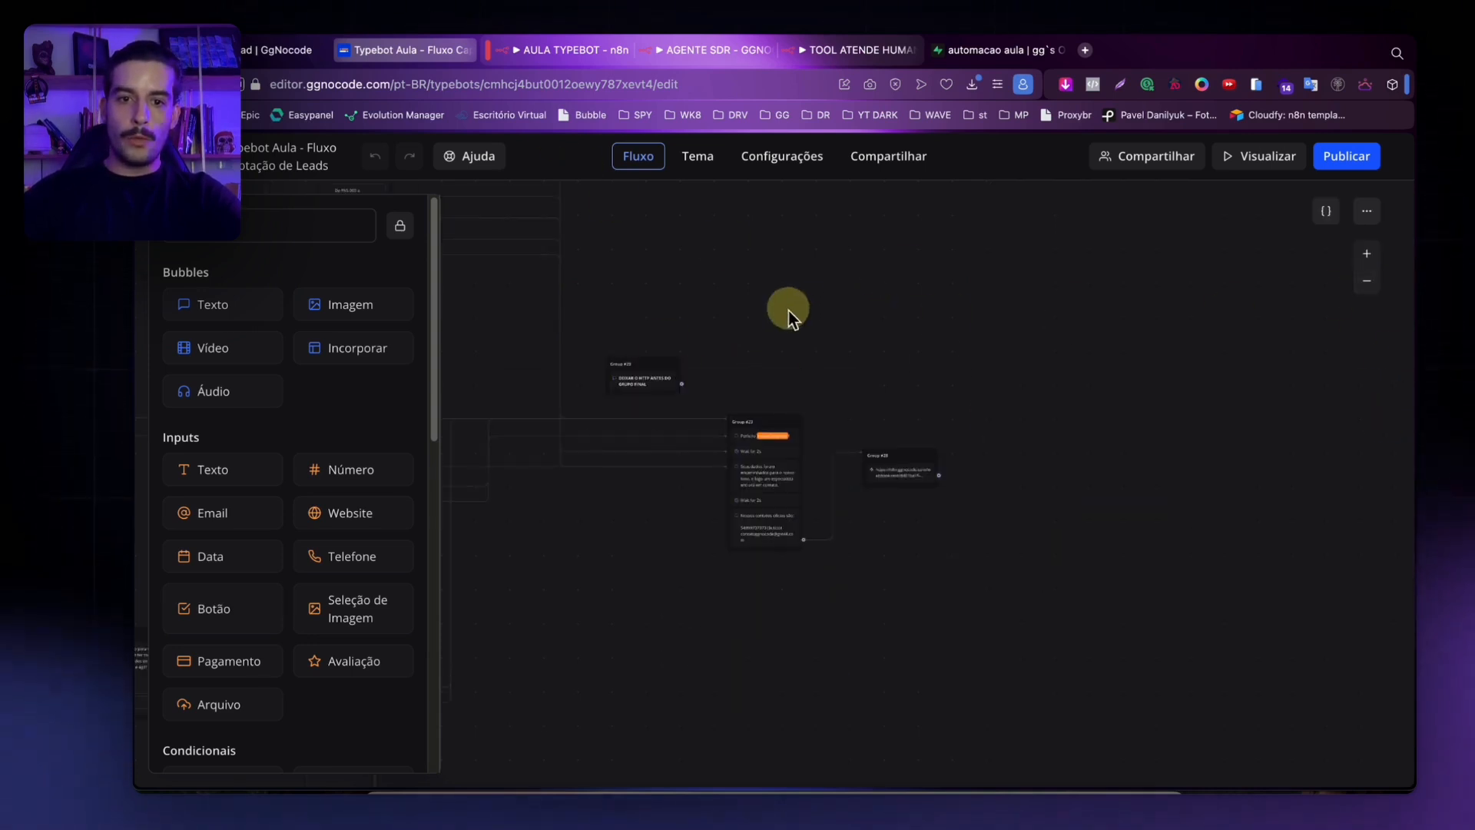
{"action": "left_click_drag", "start_coordinate": [790, 312], "coordinate": [1294, 357]}
{"action": "scroll", "coordinate": [758, 392], "scroll_direction": "left", "scroll_amount": 5}
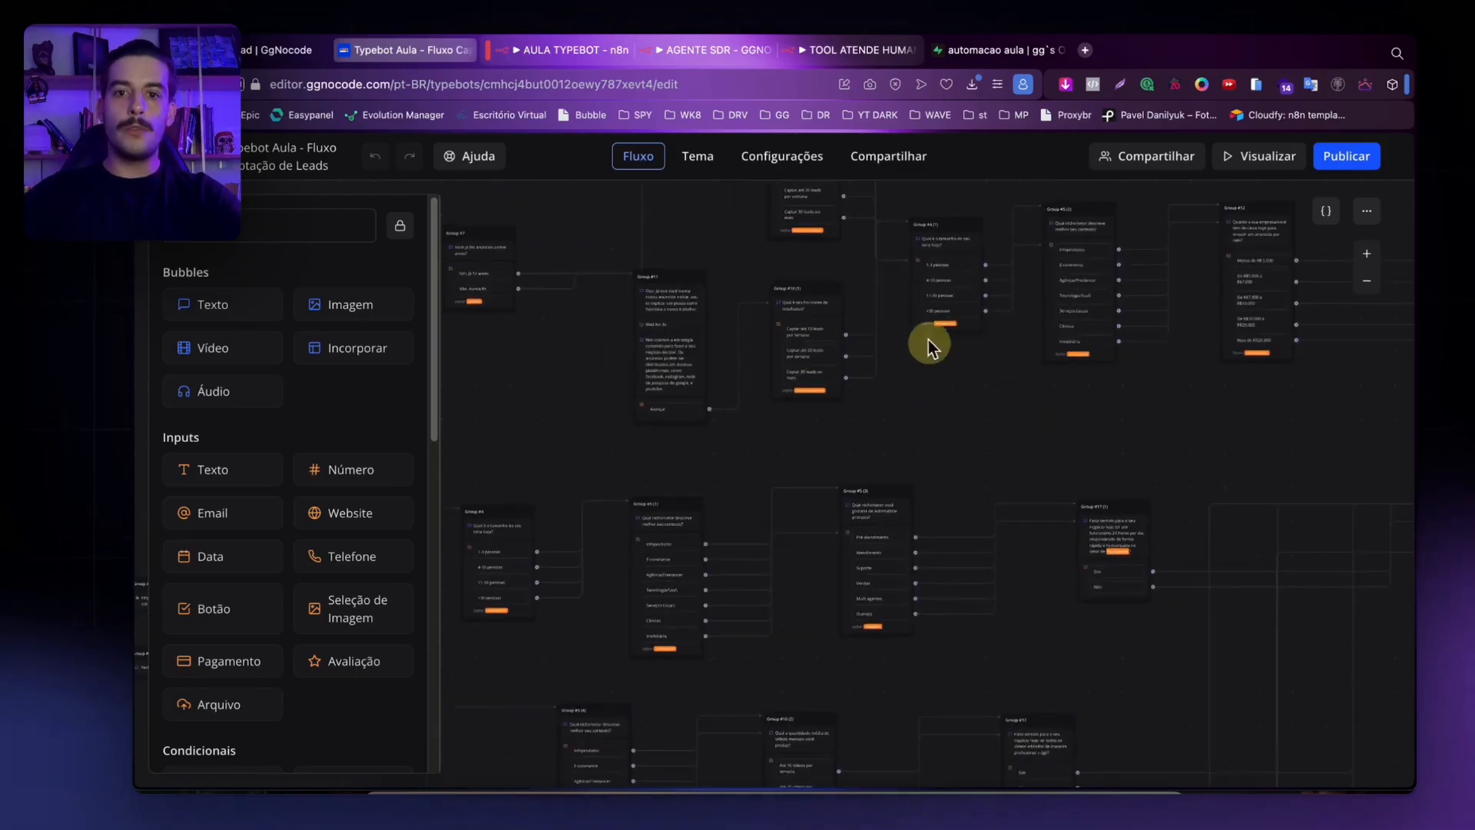
{"action": "scroll", "coordinate": [943, 429], "scroll_direction": "left", "scroll_amount": 2}
{"action": "scroll", "coordinate": [999, 445], "scroll_direction": "up", "scroll_amount": 2}
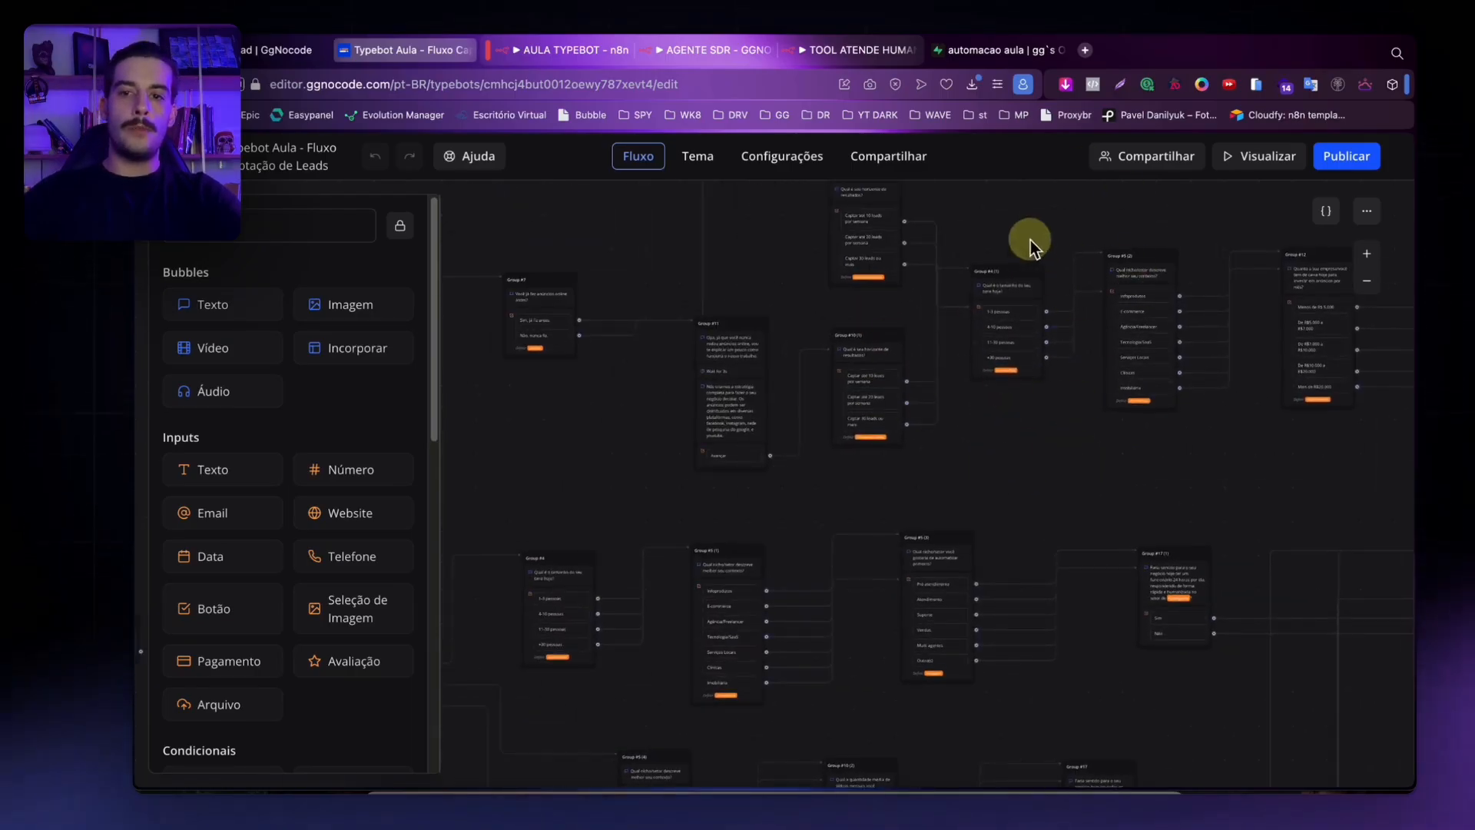
{"action": "scroll", "coordinate": [1060, 346], "scroll_direction": "up", "scroll_amount": 3}
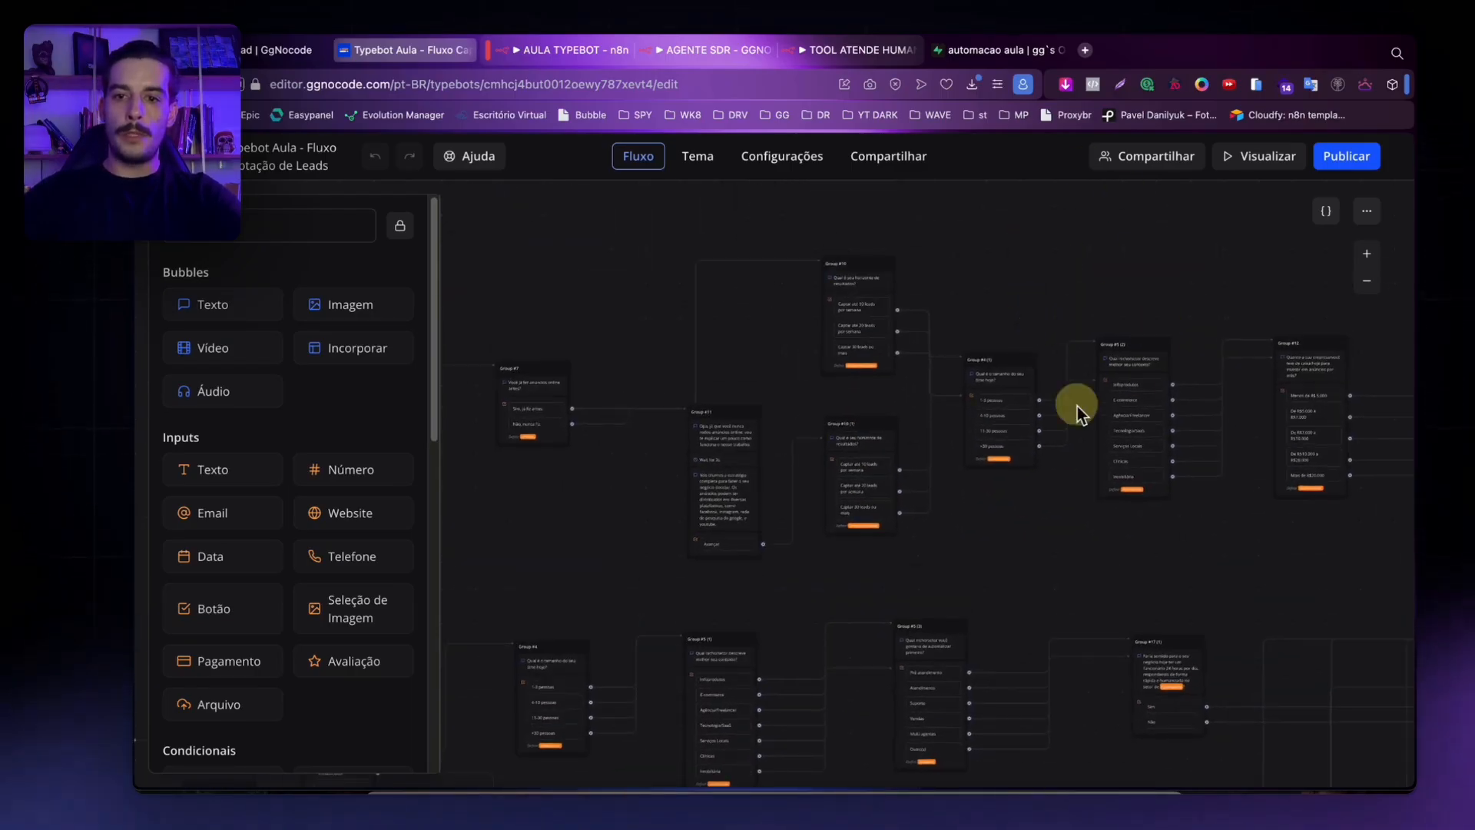
{"action": "left_click", "coordinate": [1370, 261]}
{"action": "scroll", "coordinate": [1251, 643], "scroll_direction": "right", "scroll_amount": 5}
{"action": "scroll", "coordinate": [1251, 642], "scroll_direction": "down", "scroll_amount": 3}
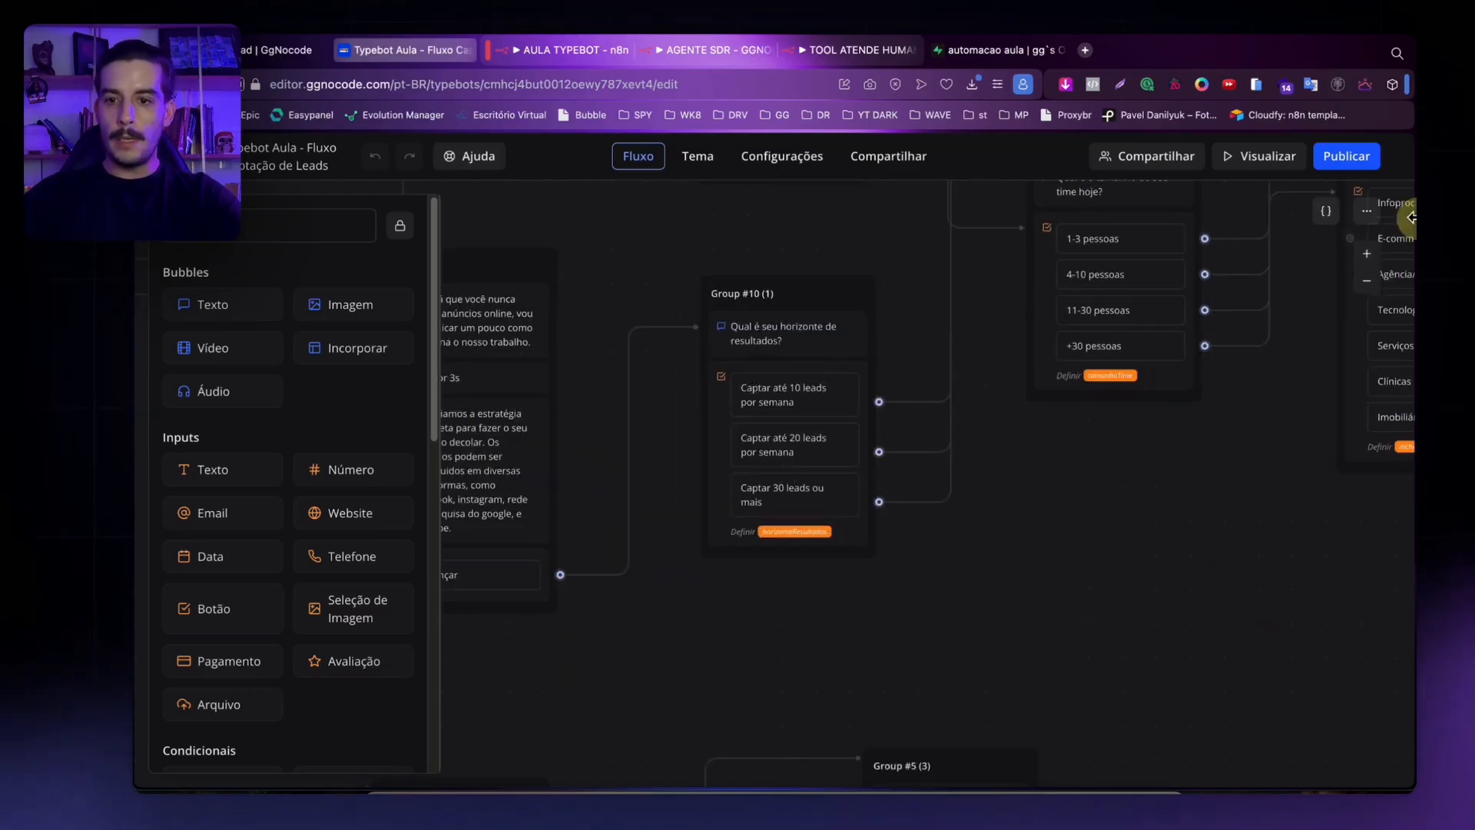
{"action": "scroll", "coordinate": [1169, 332], "scroll_direction": "down", "scroll_amount": 10}
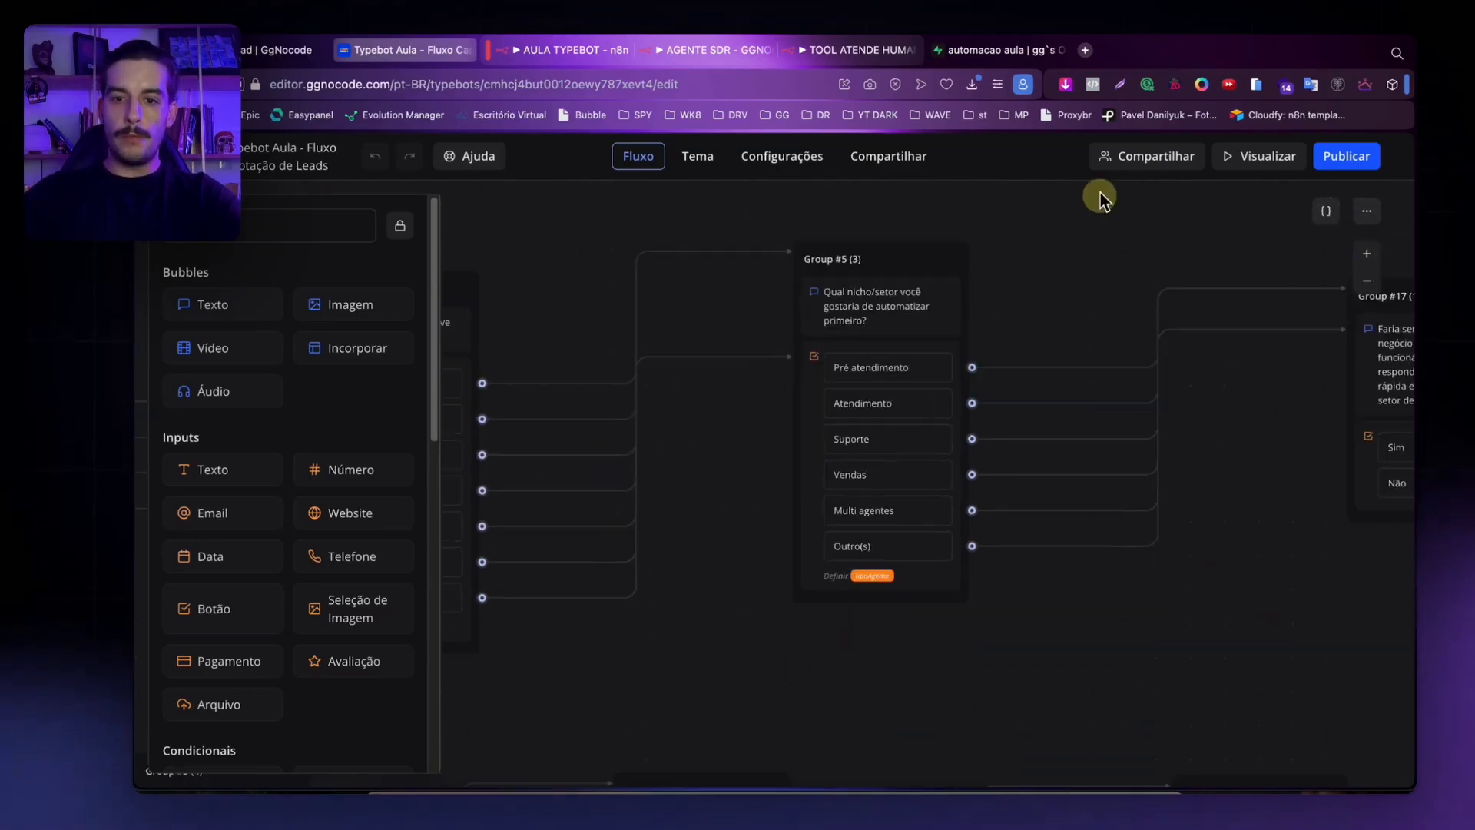
Examine the remaining question branches across the Typebot lead capture flow, back to the service interest question.
{"action": "scroll", "coordinate": [1096, 198], "scroll_direction": "right", "scroll_amount": 5}
{"action": "left_click", "coordinate": [1367, 280]}
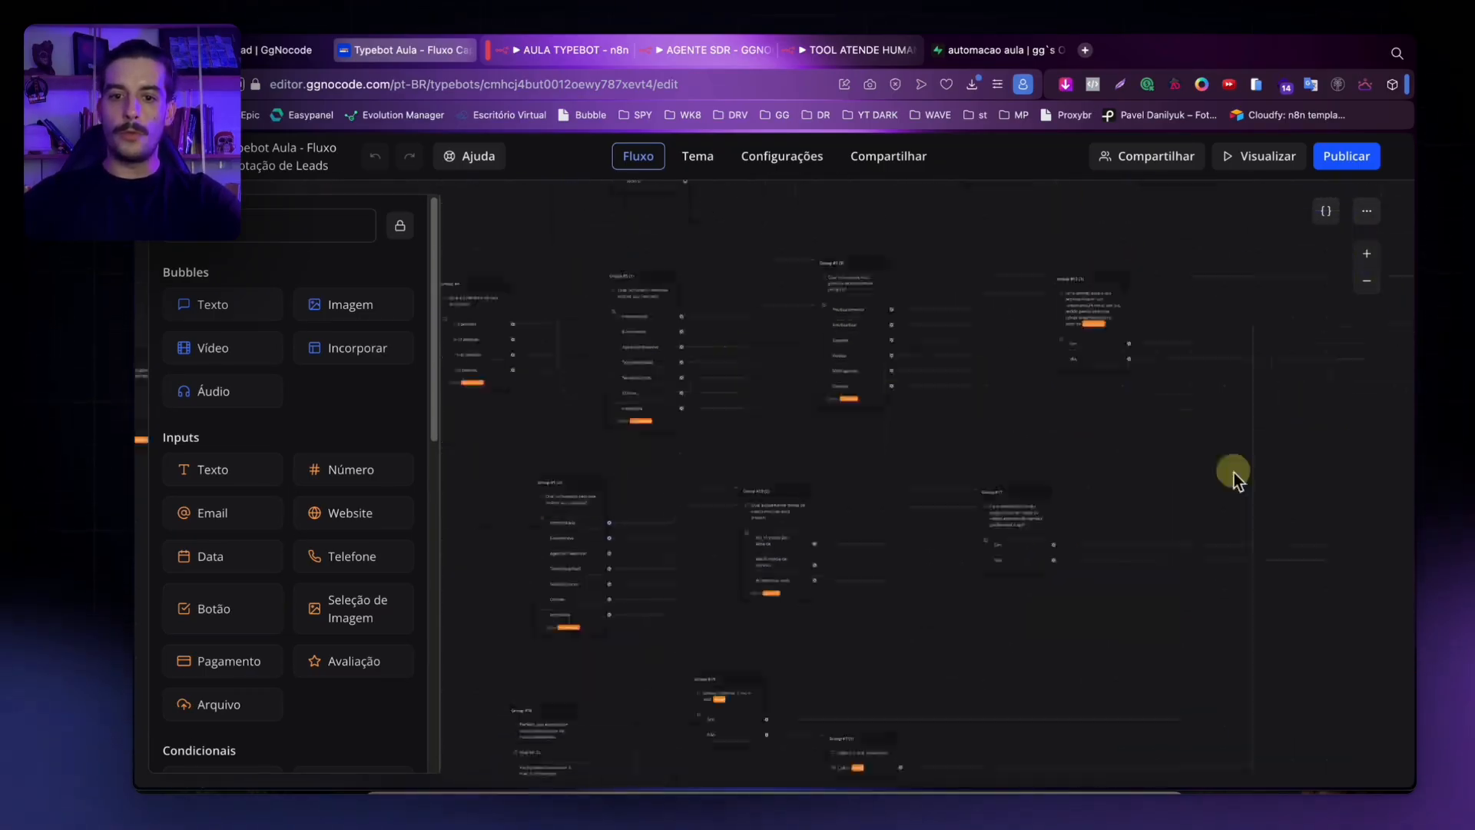
{"action": "scroll", "coordinate": [943, 338], "scroll_direction": "up", "scroll_amount": 5}
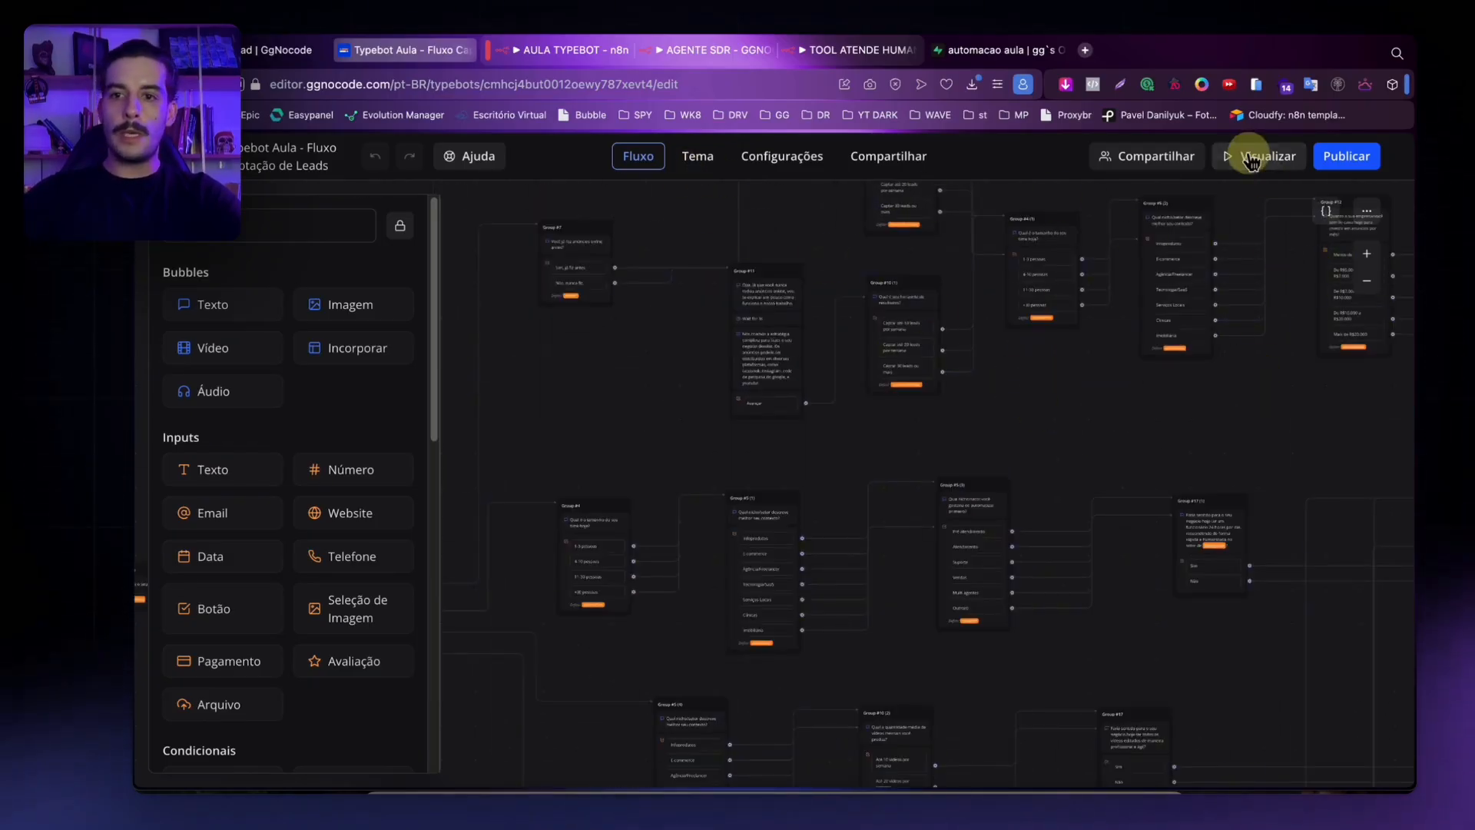
{"action": "left_click_drag", "start_coordinate": [906, 462], "coordinate": [1259, 516]}
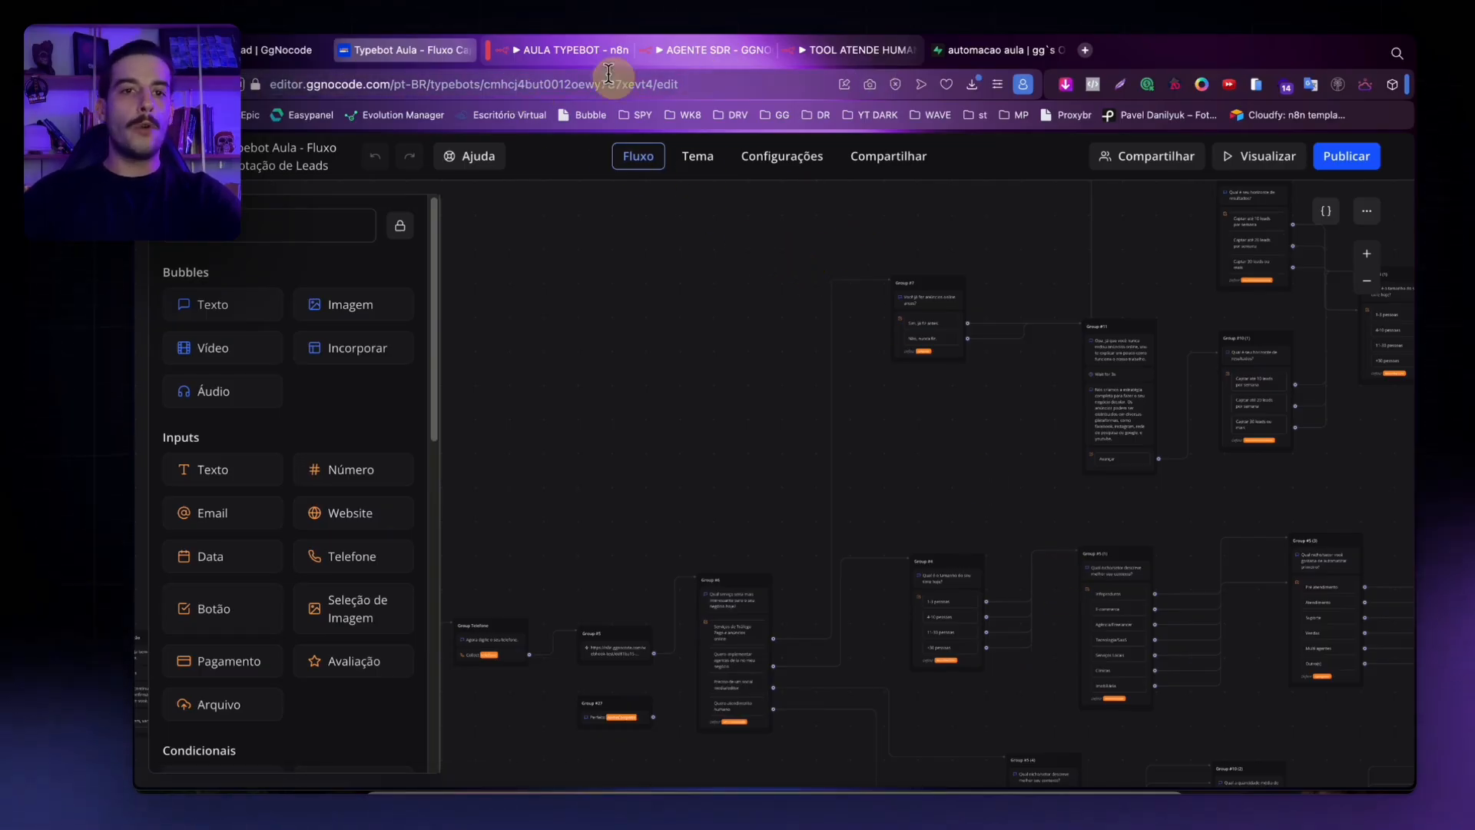
{"action": "scroll", "coordinate": [842, 364], "scroll_direction": "down", "scroll_amount": 5}
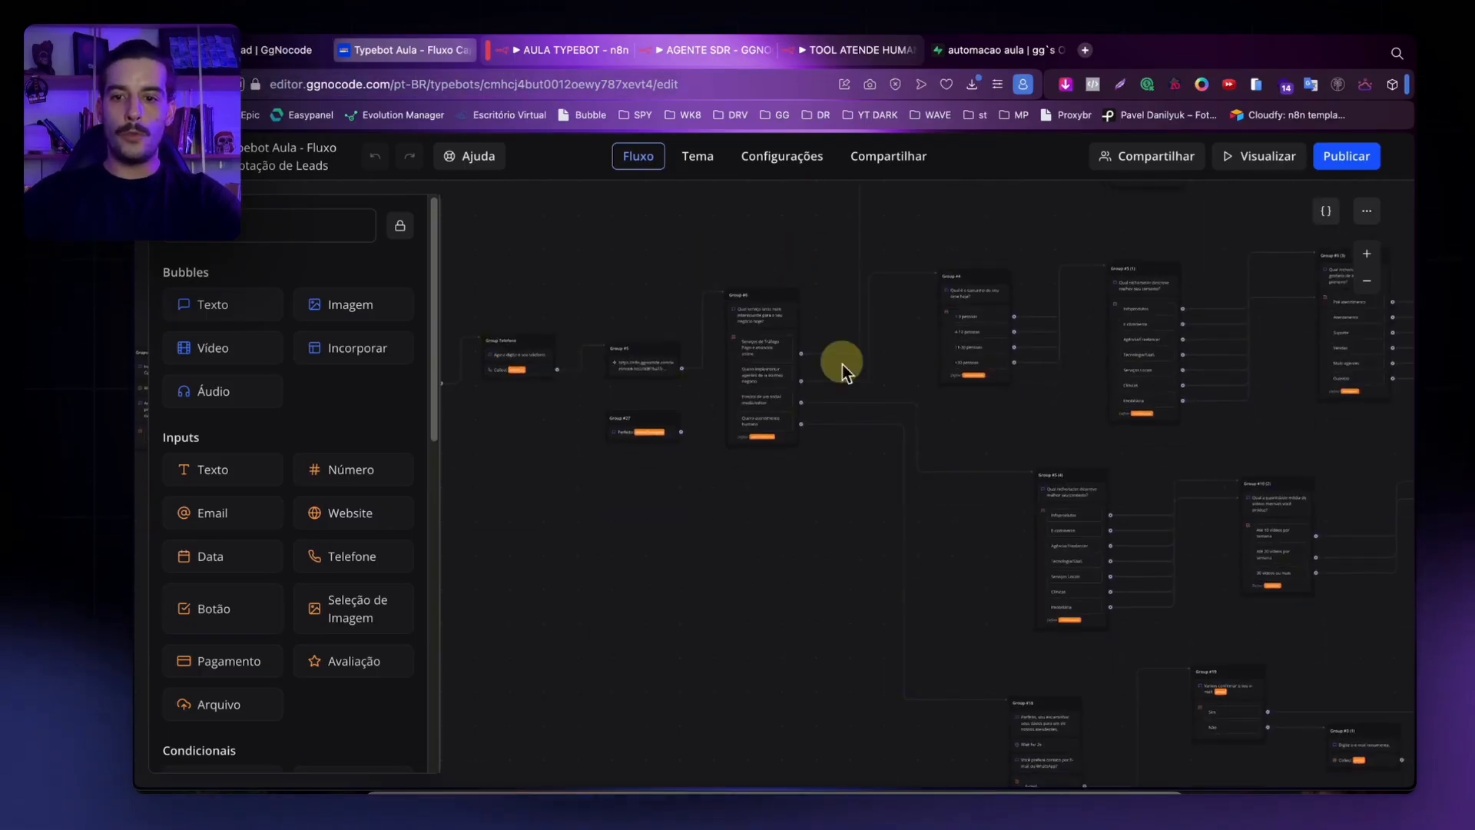
Examine Group #18's contact preference options and the e-mail and WhatsApp confirmation groups connected to them.
{"action": "left_click", "coordinate": [1368, 256]}
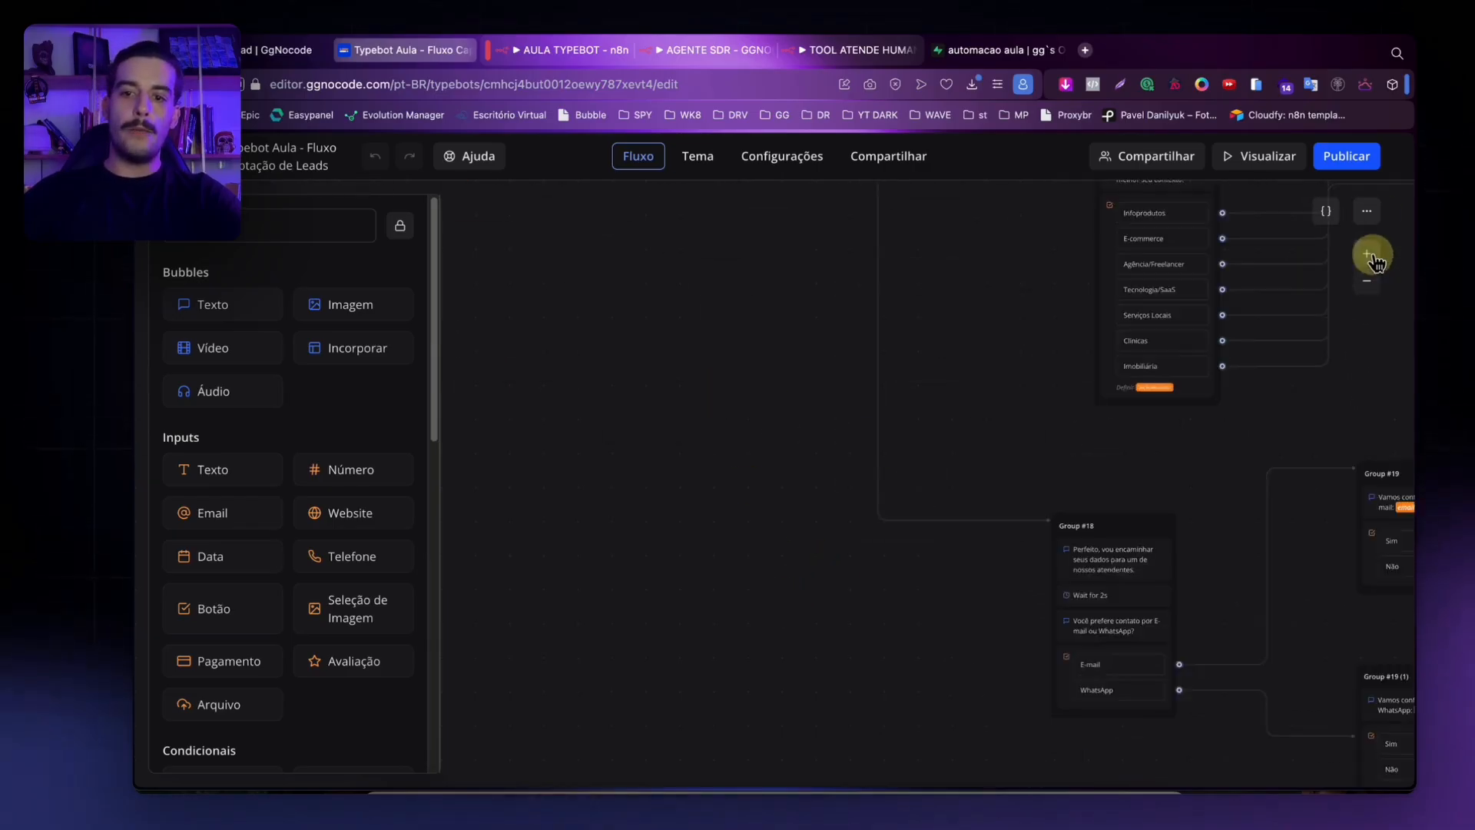
{"action": "left_click", "coordinate": [1372, 257]}
{"action": "scroll", "coordinate": [1116, 527], "scroll_direction": "right", "scroll_amount": 5}
{"action": "scroll", "coordinate": [1117, 527], "scroll_direction": "down", "scroll_amount": 3}
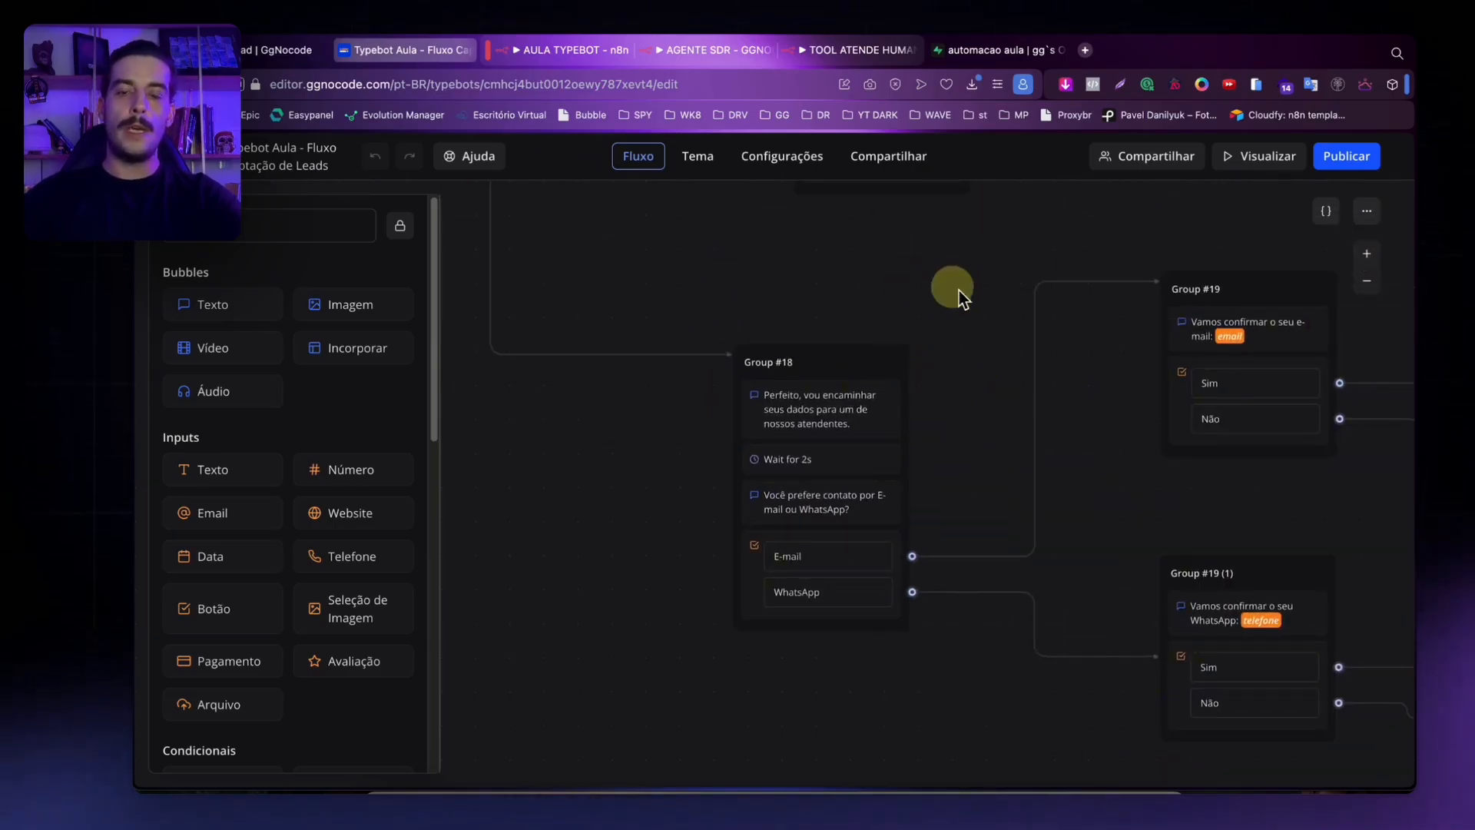
{"action": "scroll", "coordinate": [768, 357], "scroll_direction": "right", "scroll_amount": 3}
{"action": "scroll", "coordinate": [768, 357], "scroll_direction": "up", "scroll_amount": 1}
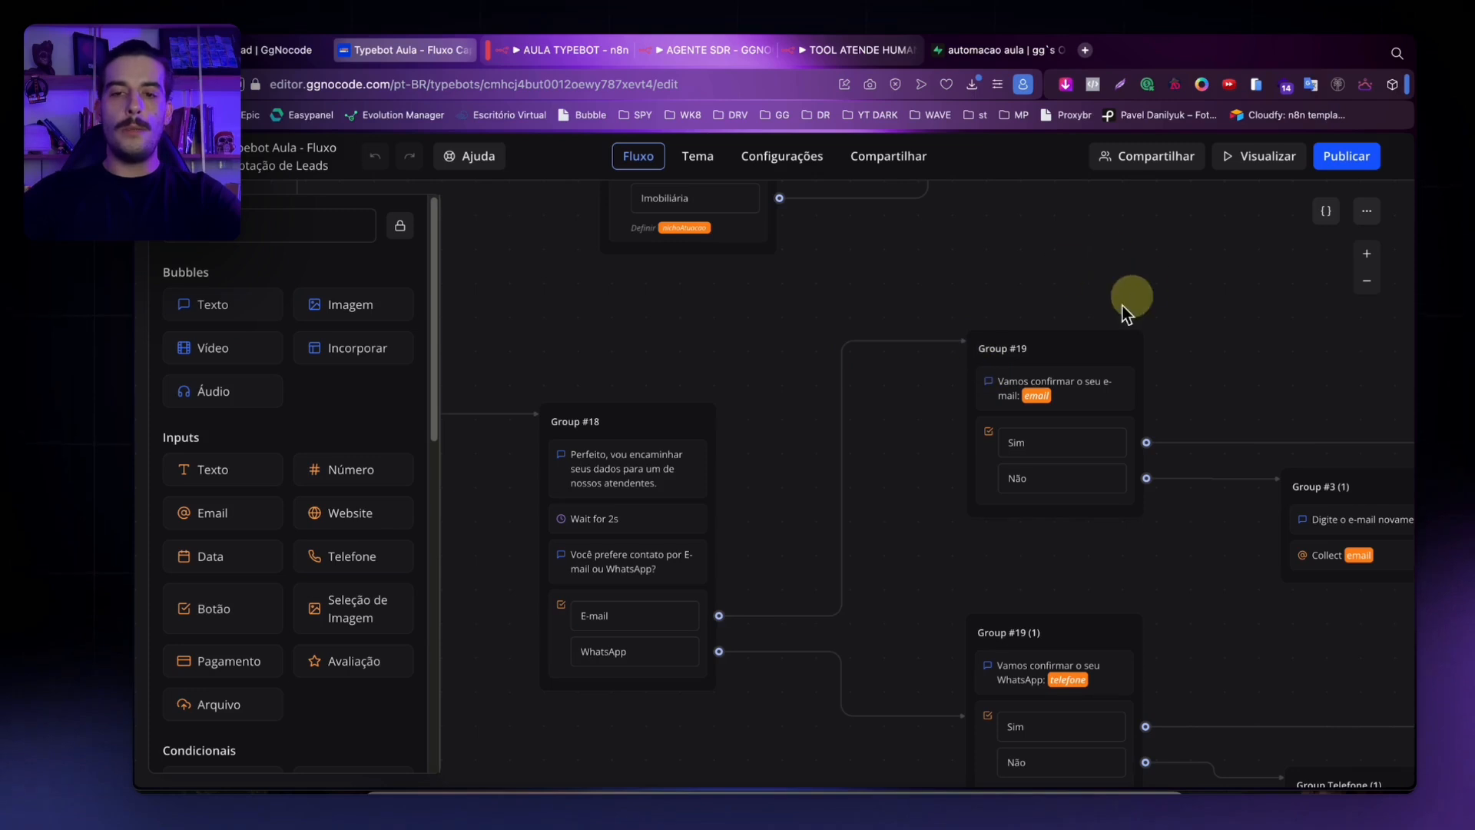
{"action": "scroll", "coordinate": [970, 254], "scroll_direction": "left", "scroll_amount": 2}
{"action": "scroll", "coordinate": [969, 254], "scroll_direction": "down", "scroll_amount": 1}
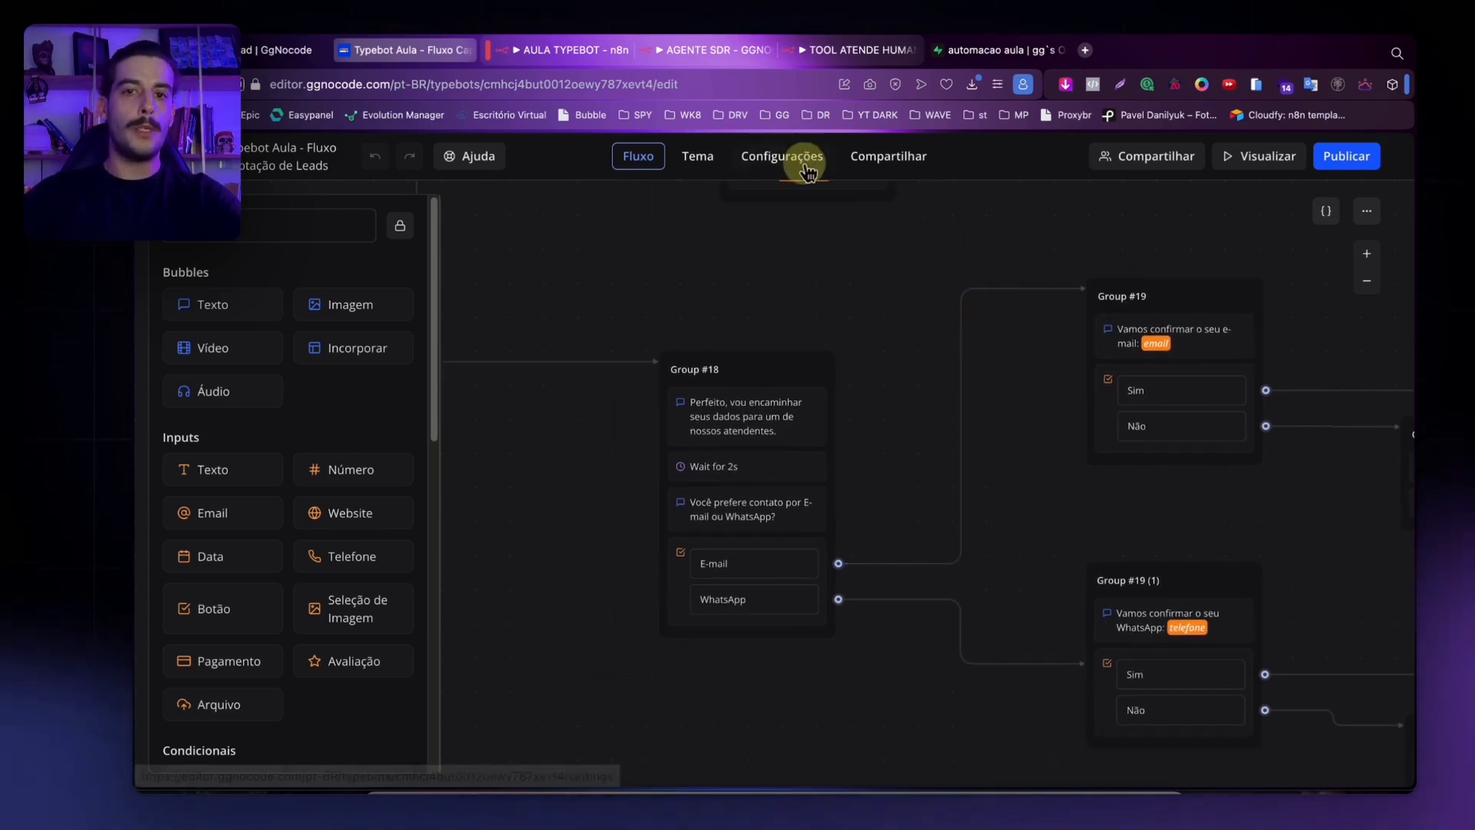
{"action": "scroll", "coordinate": [883, 315], "scroll_direction": "right", "scroll_amount": 3}
{"action": "scroll", "coordinate": [883, 315], "scroll_direction": "up", "scroll_amount": 2}
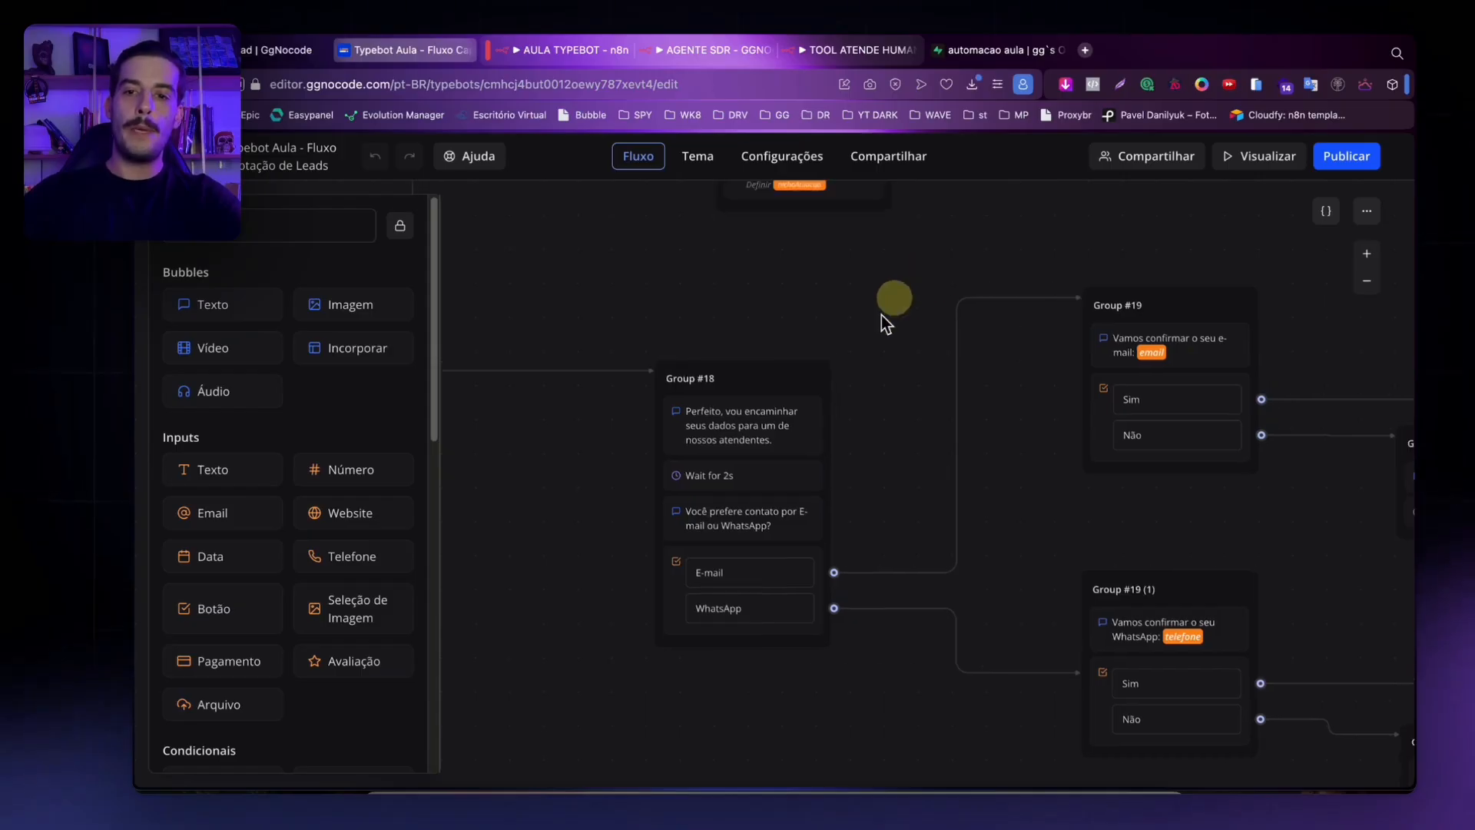
{"action": "scroll", "coordinate": [799, 346], "scroll_direction": "left", "scroll_amount": 3}
{"action": "scroll", "coordinate": [799, 345], "scroll_direction": "down", "scroll_amount": 1}
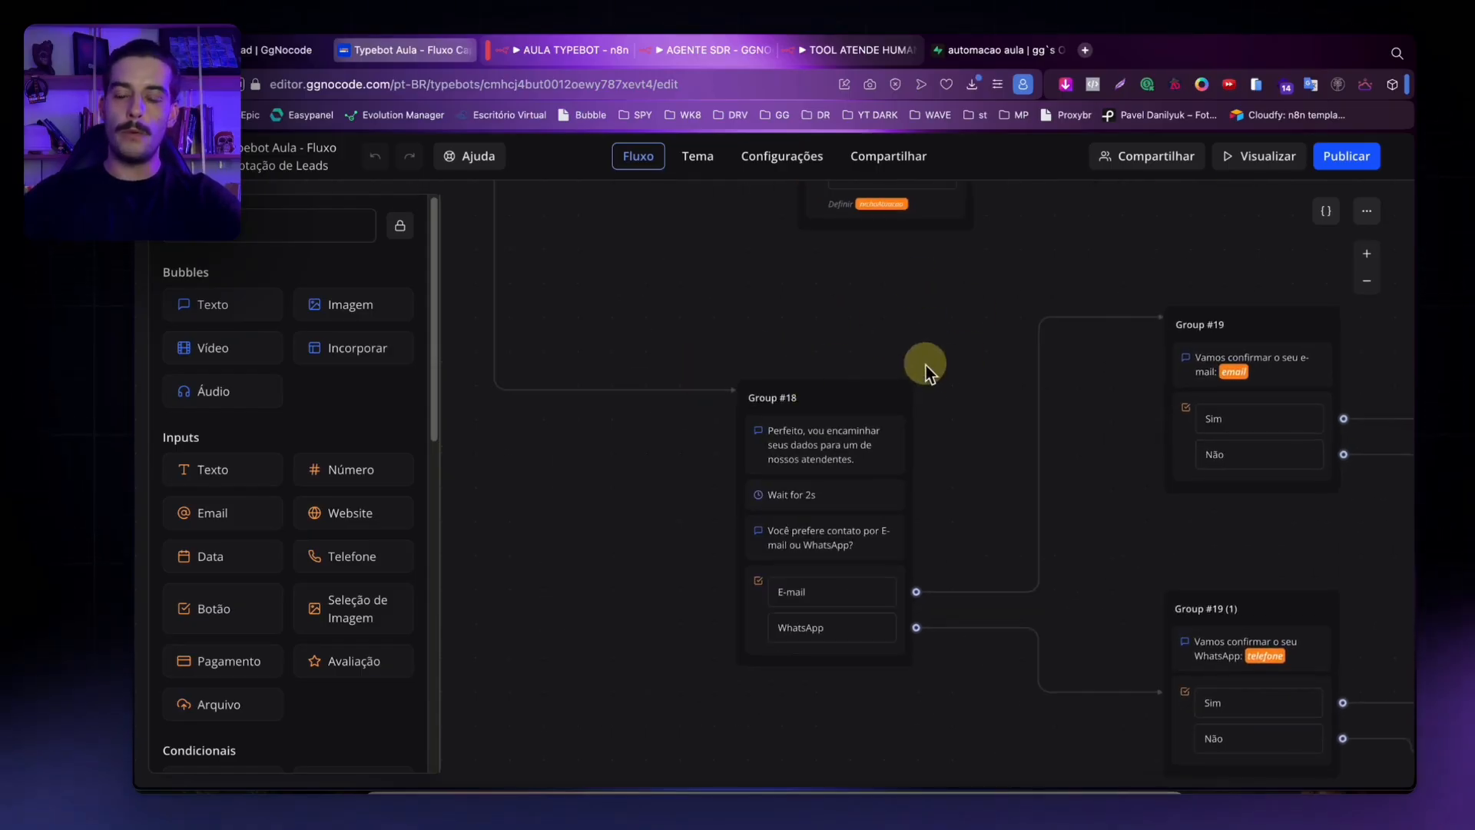
{"action": "scroll", "coordinate": [929, 367], "scroll_direction": "right", "scroll_amount": 3}
{"action": "scroll", "coordinate": [929, 367], "scroll_direction": "up", "scroll_amount": 1}
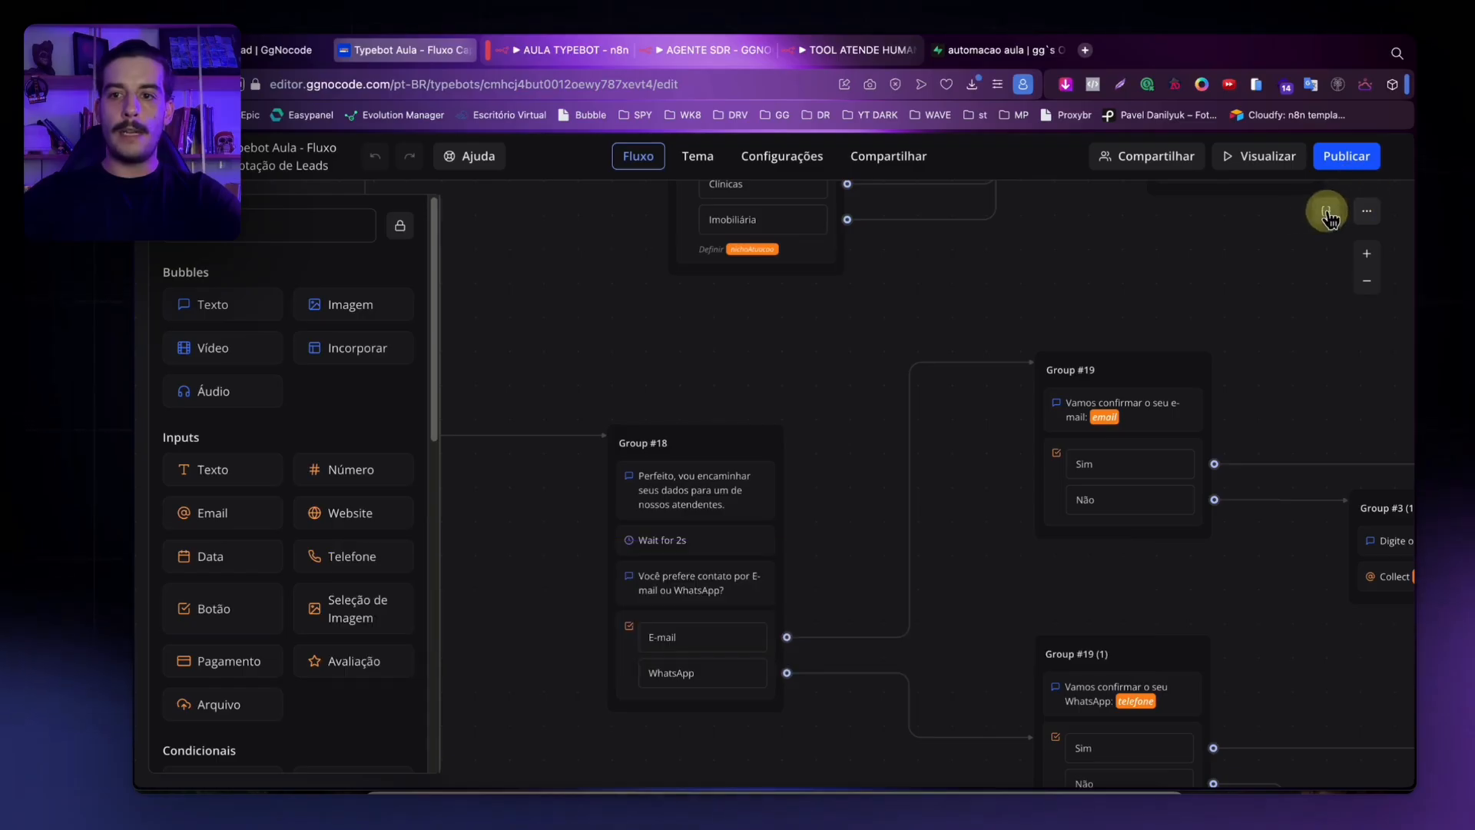
Open the Typebot variables list and copy the nomeCompleto variable name.
{"action": "left_click", "coordinate": [1325, 211]}
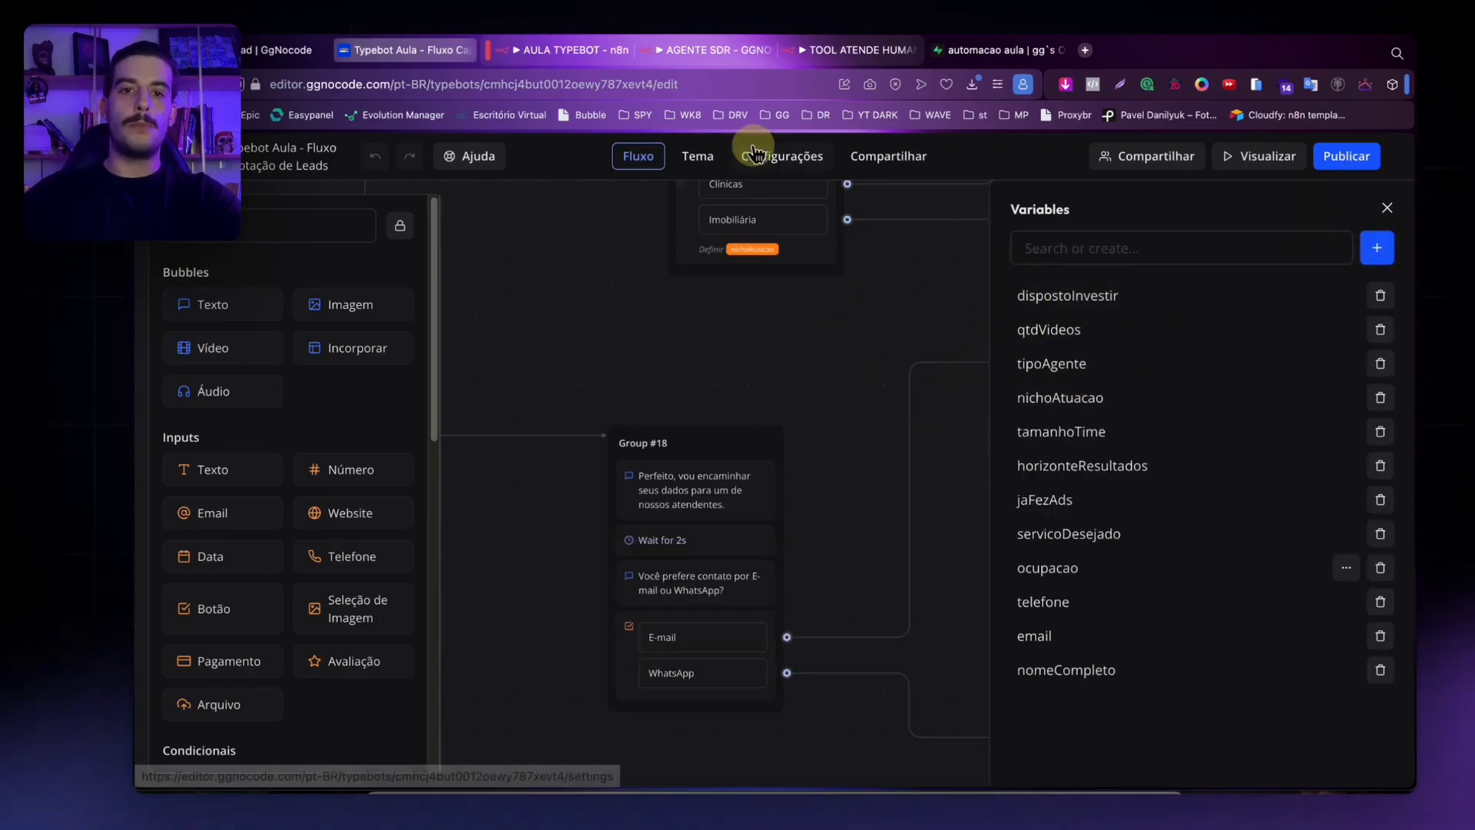
{"action": "left_click", "coordinate": [1088, 297]}
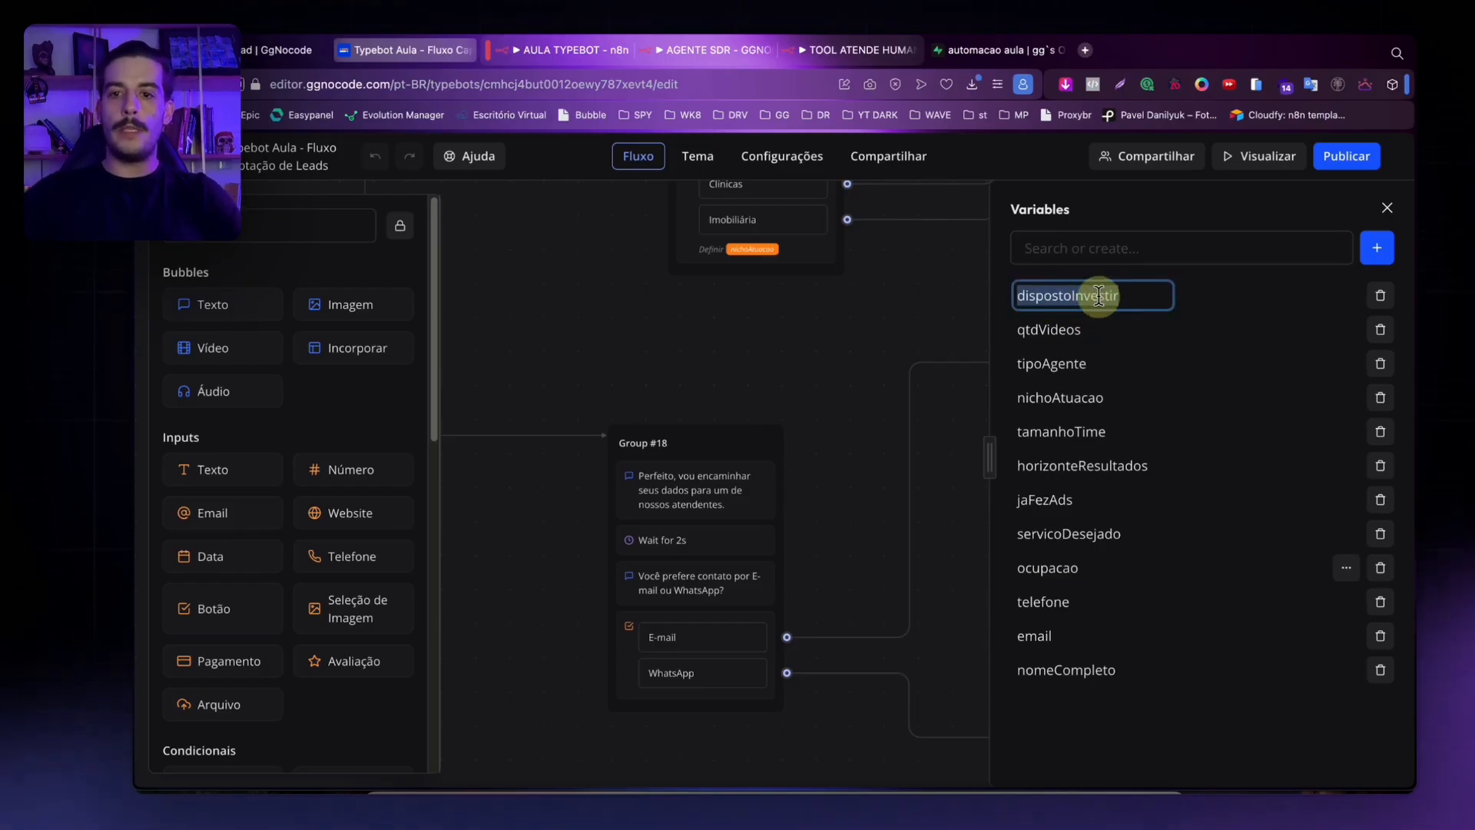
{"action": "left_click", "coordinate": [1070, 671]}
{"action": "key", "text": "ctrl+c"}
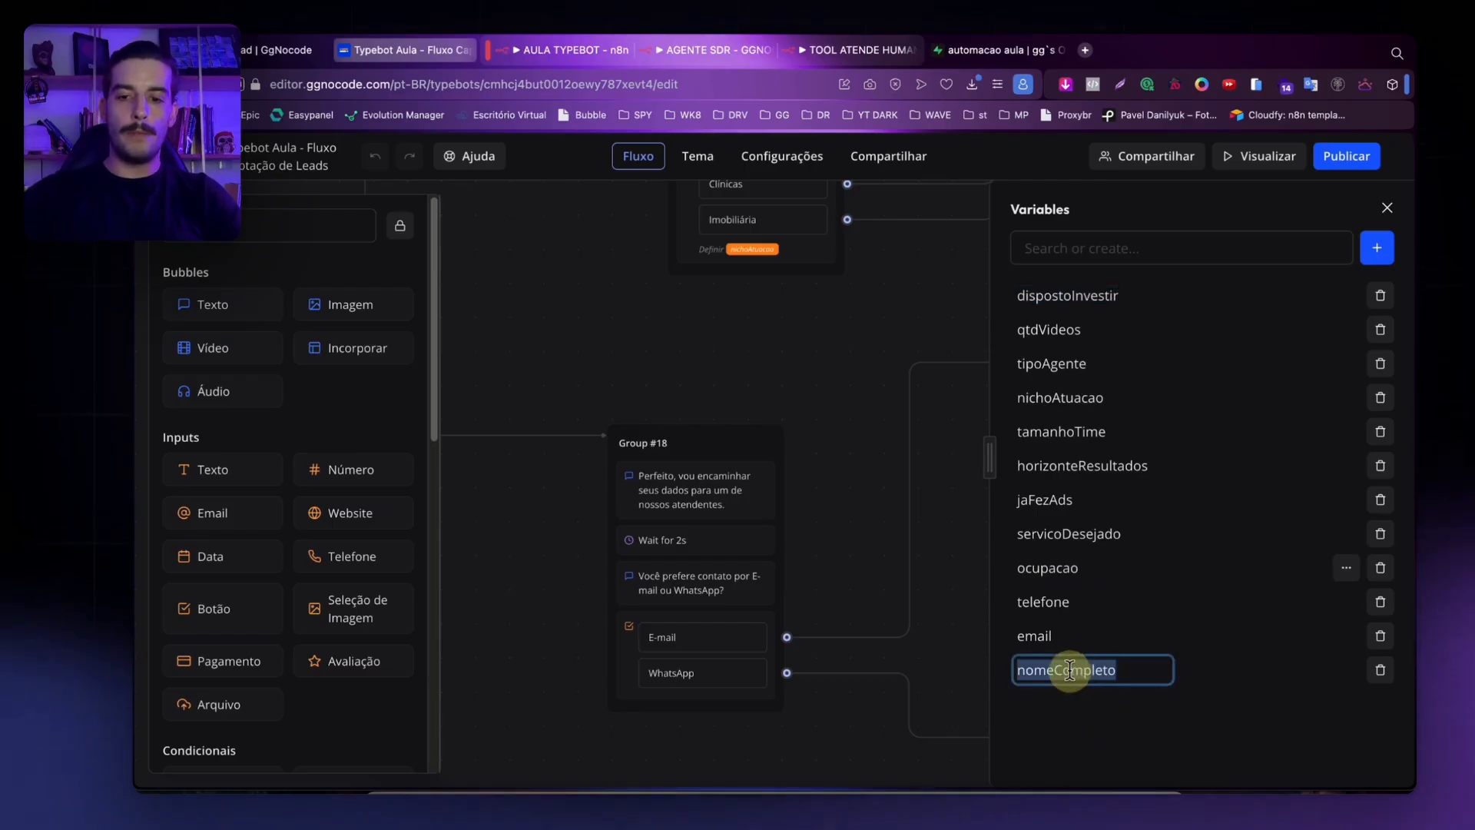
Switch to the AULA TYPEBOT workflow in n8n and add a String field named nomeCompleto in the Edit Fields node.
{"action": "left_click", "coordinate": [556, 56]}
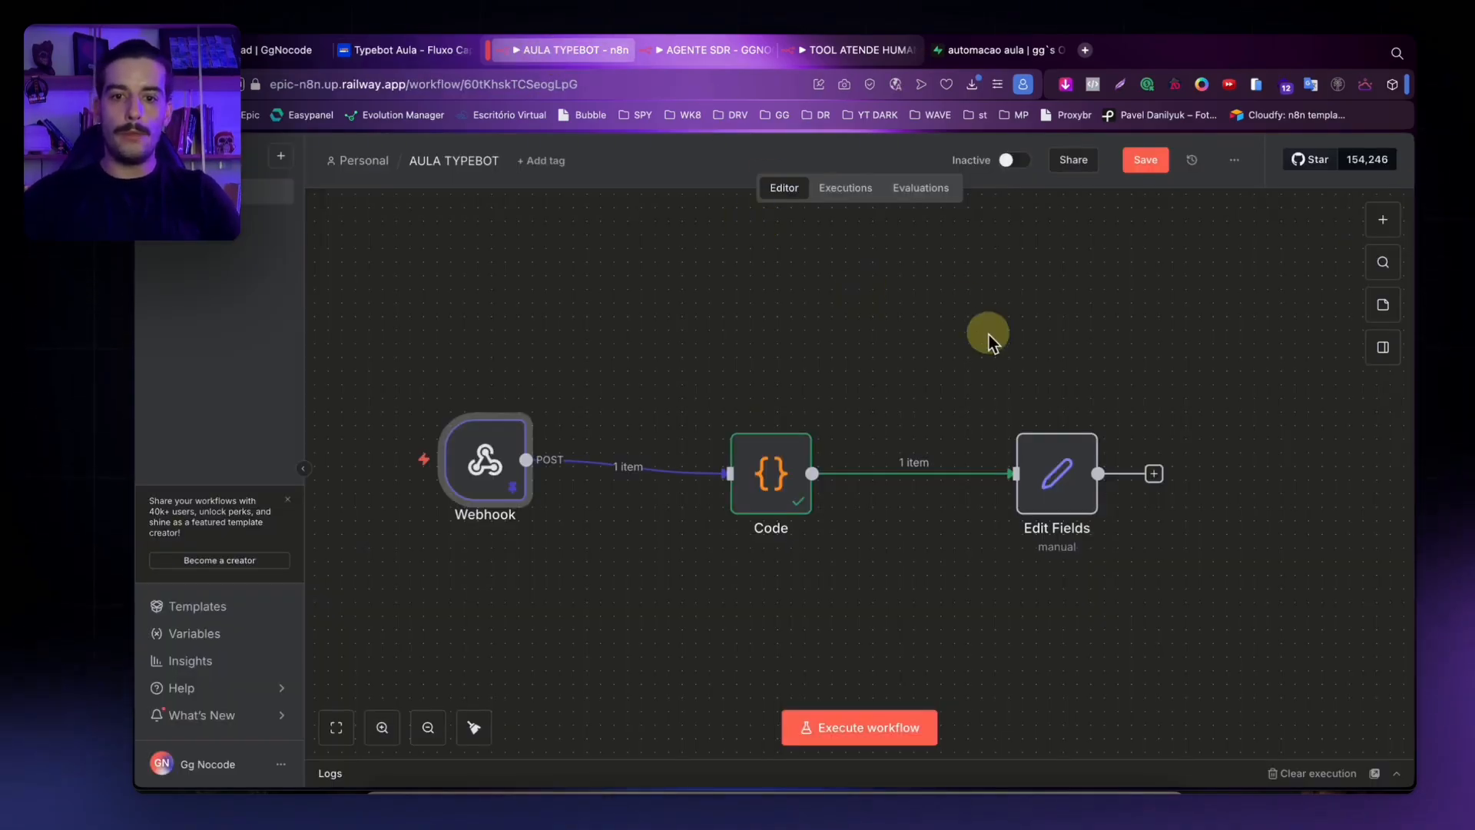
{"action": "double_click", "coordinate": [1064, 488]}
{"action": "left_click", "coordinate": [856, 389]}
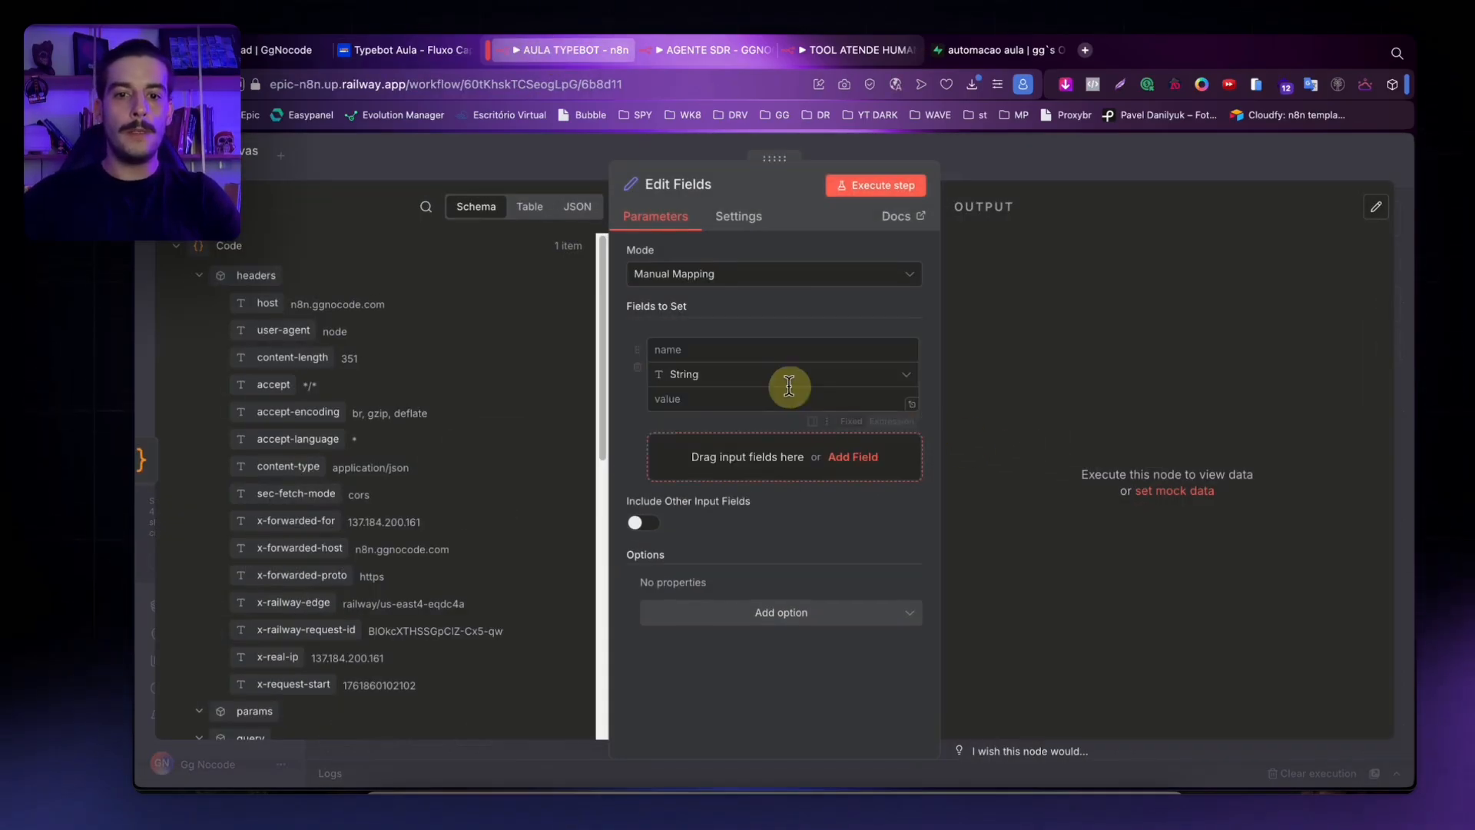
{"action": "left_click", "coordinate": [696, 349]}
{"action": "key", "text": "ctrl+v"}
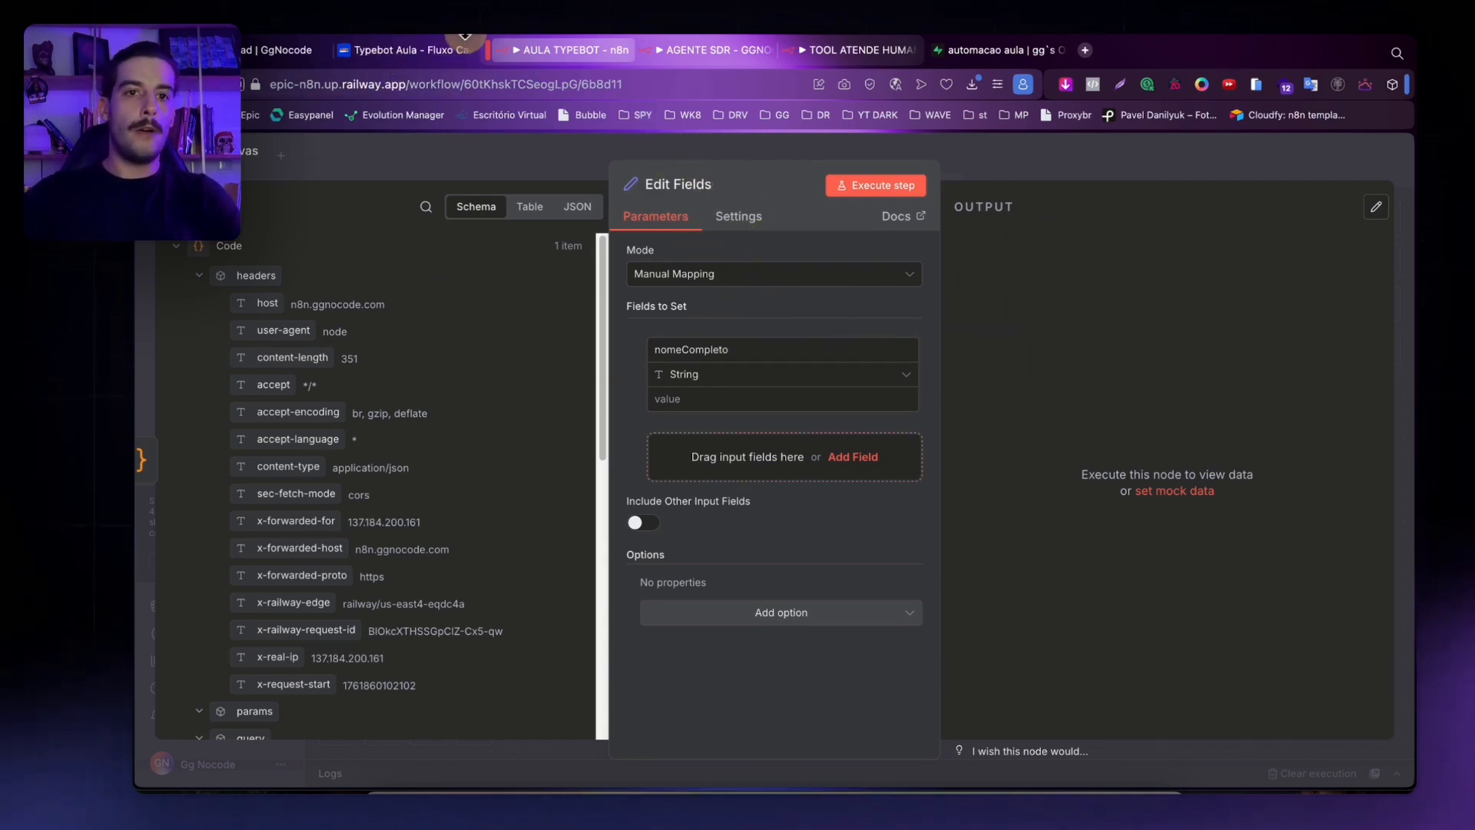
Copy the email variable name from Typebot and add it as a String field in n8n's Edit Fields node.
{"action": "left_click", "coordinate": [434, 49]}
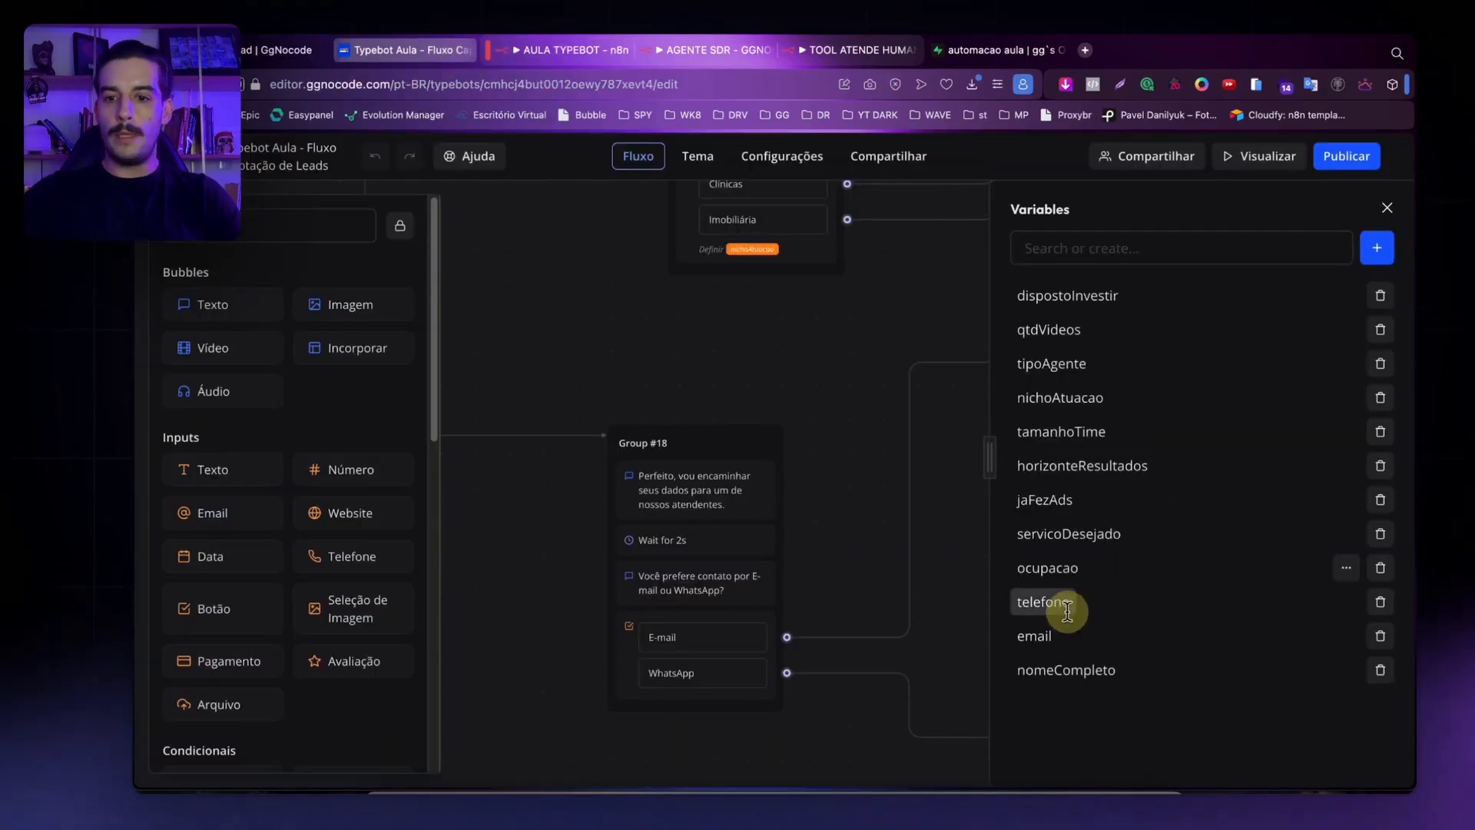
{"action": "left_click", "coordinate": [1042, 632]}
{"action": "key", "text": "ctrl+c"}
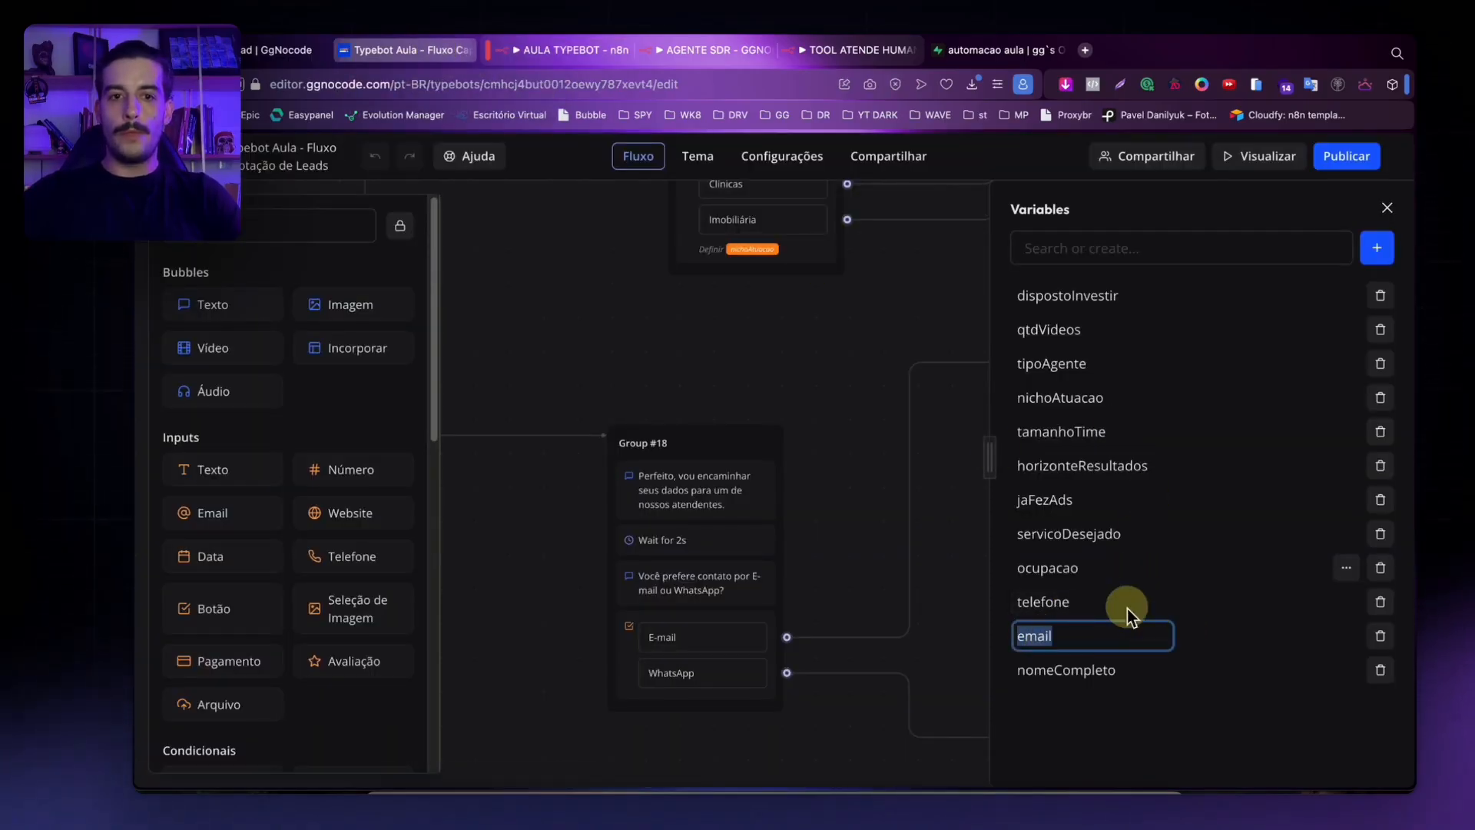
{"action": "left_click", "coordinate": [567, 57]}
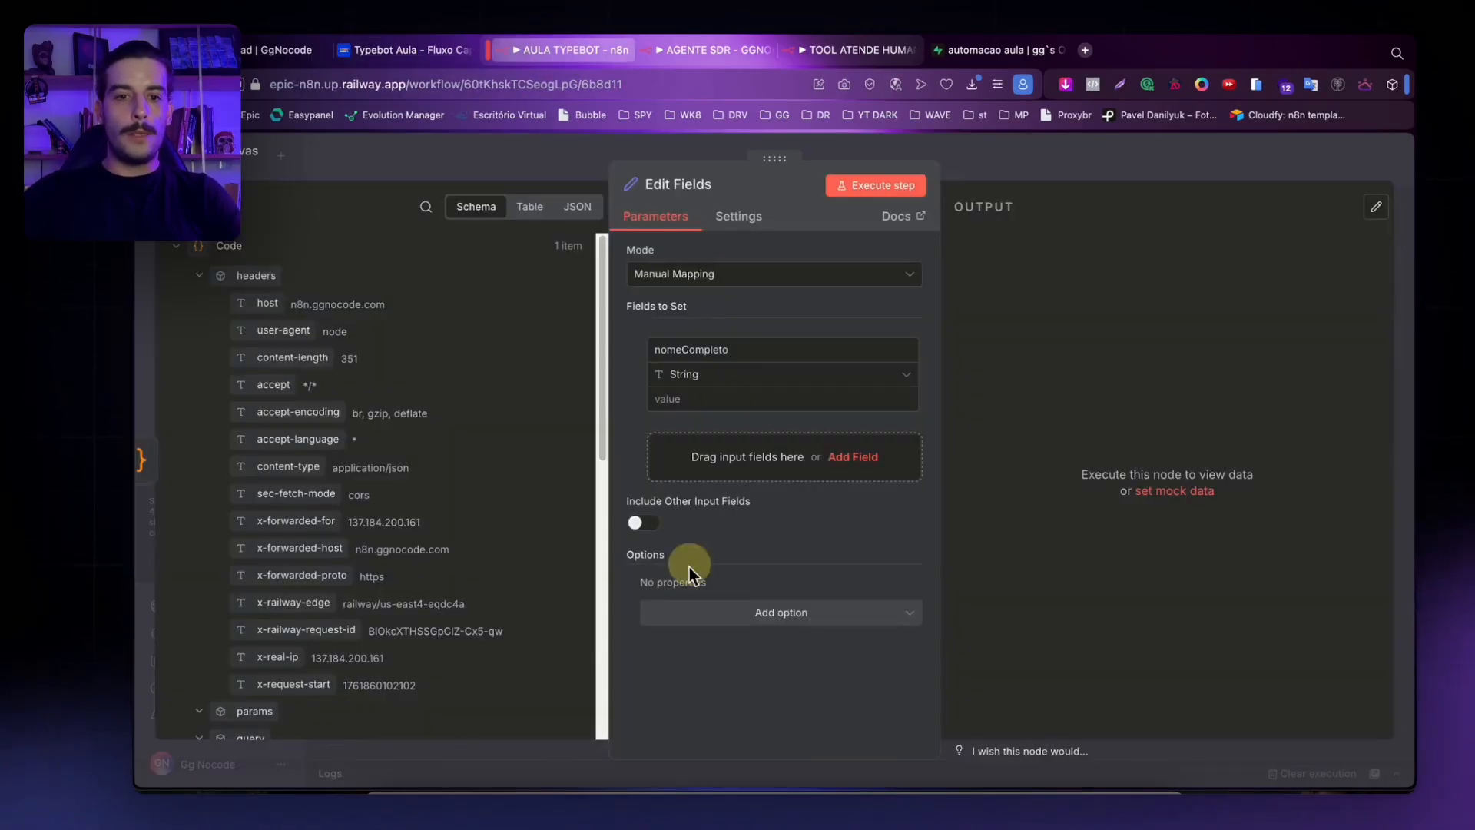
{"action": "left_click", "coordinate": [702, 457]}
{"action": "key", "text": "ctrl+v"}
Add a third String field named telefone to the Edit Fields node.
{"action": "left_click", "coordinate": [731, 562]}
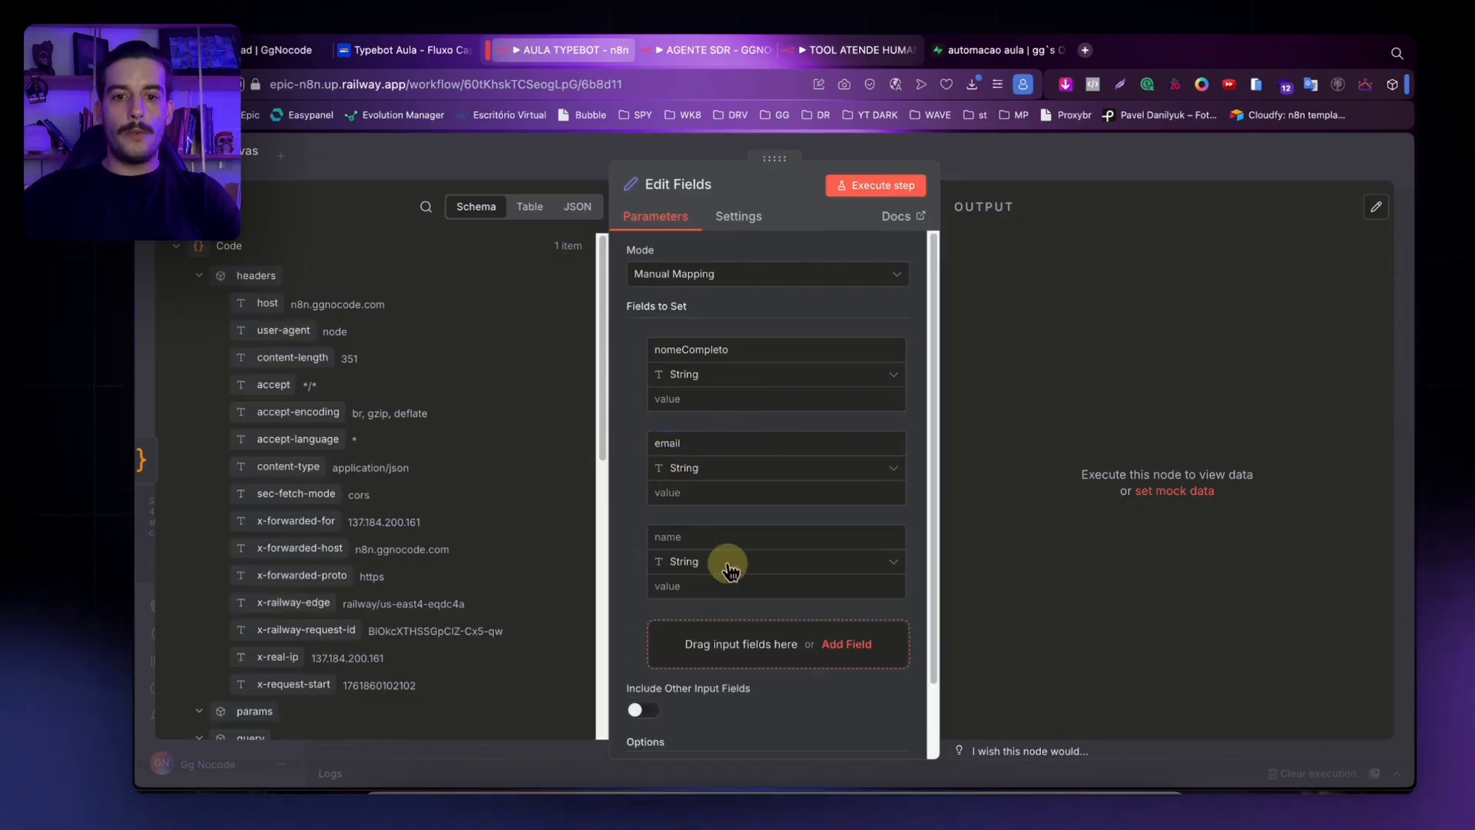
{"action": "left_click", "coordinate": [693, 537]}
{"action": "type", "text": "telefone"}
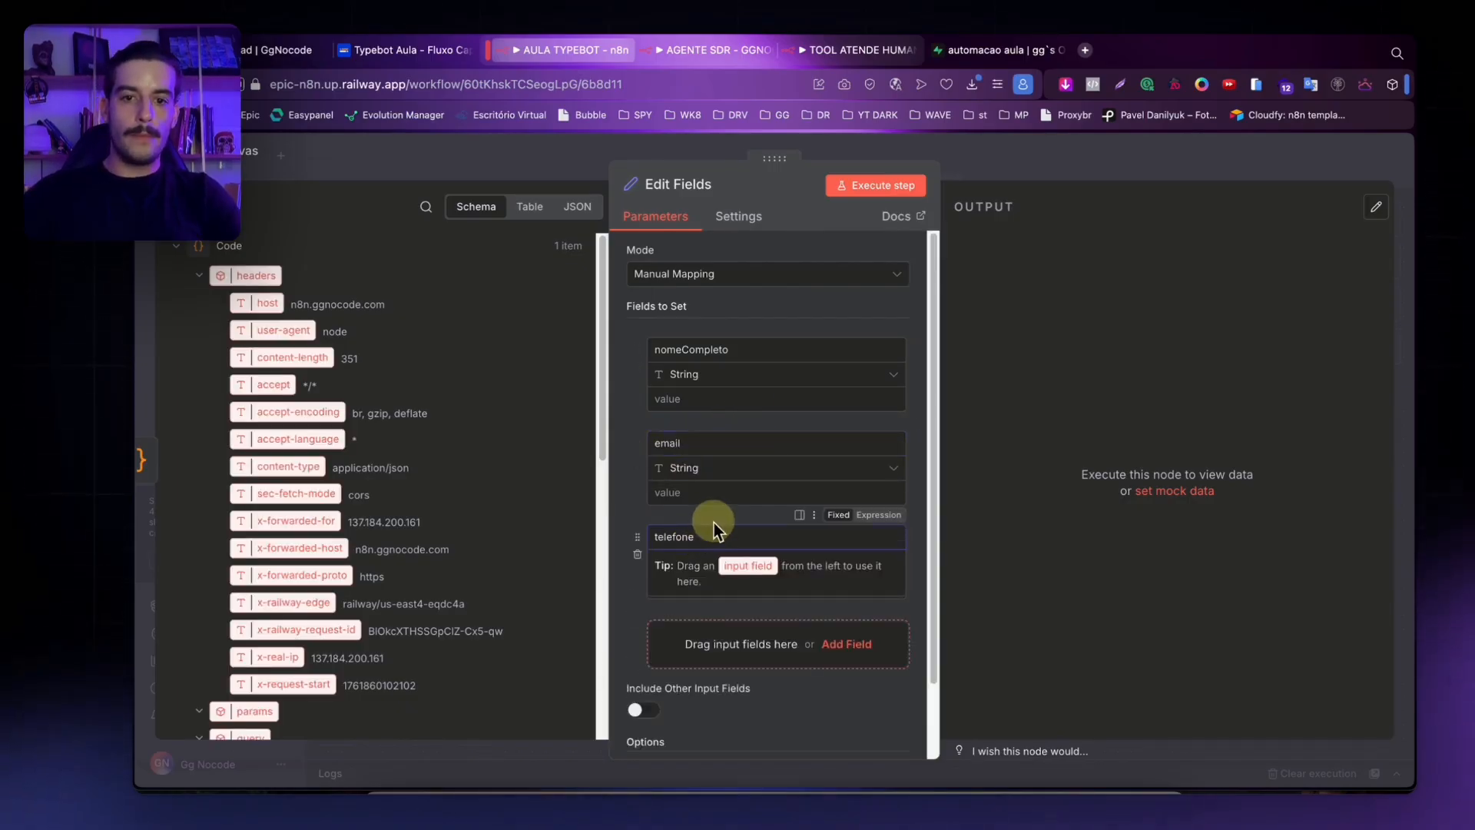
{"action": "left_click", "coordinate": [714, 522]}
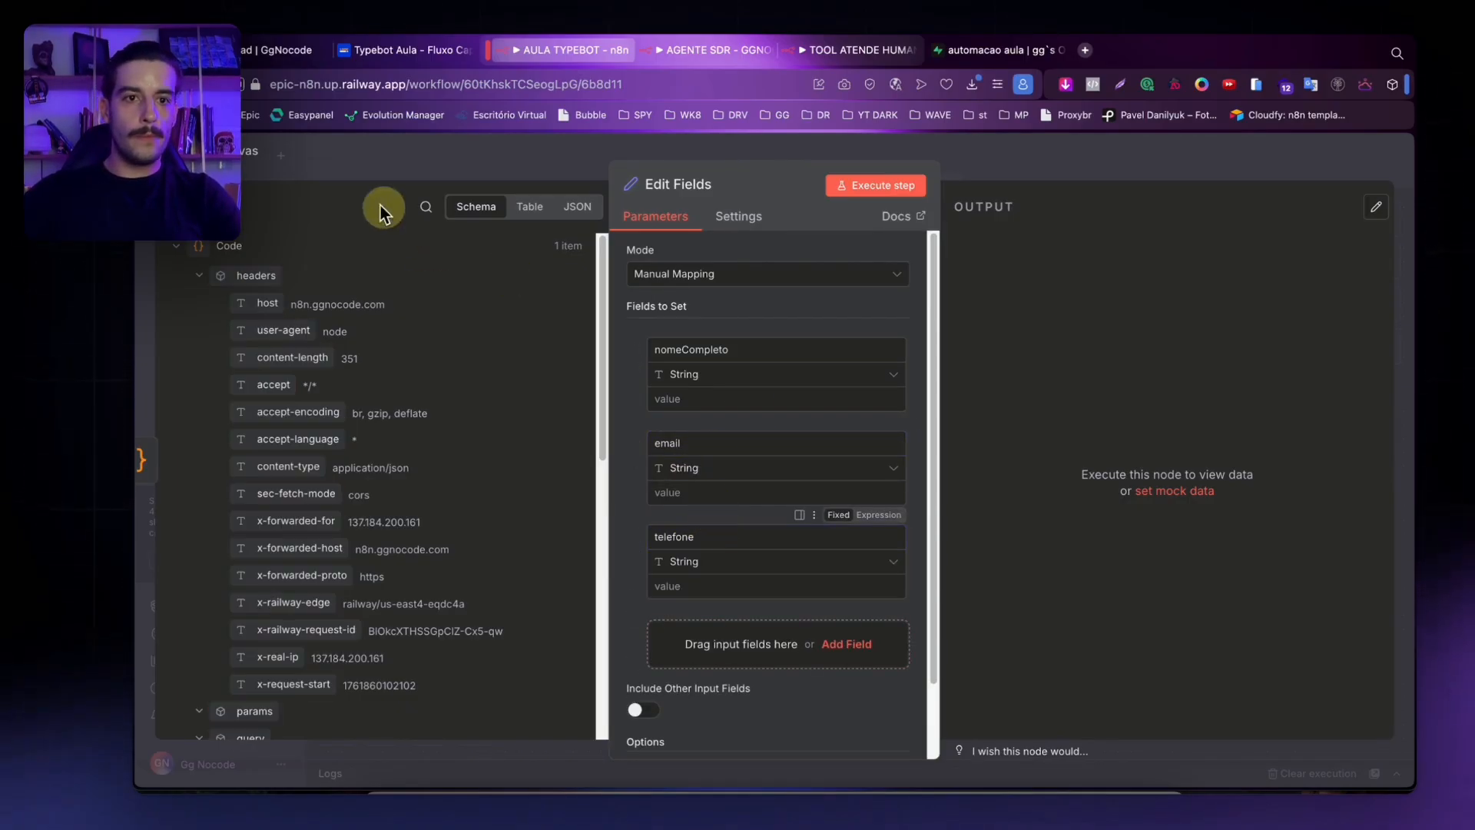
Check the variable names in Typebot, and add String fields named ocupacao and servicoDesejado in n8n's Edit Fields node.
{"action": "left_click", "coordinate": [338, 54]}
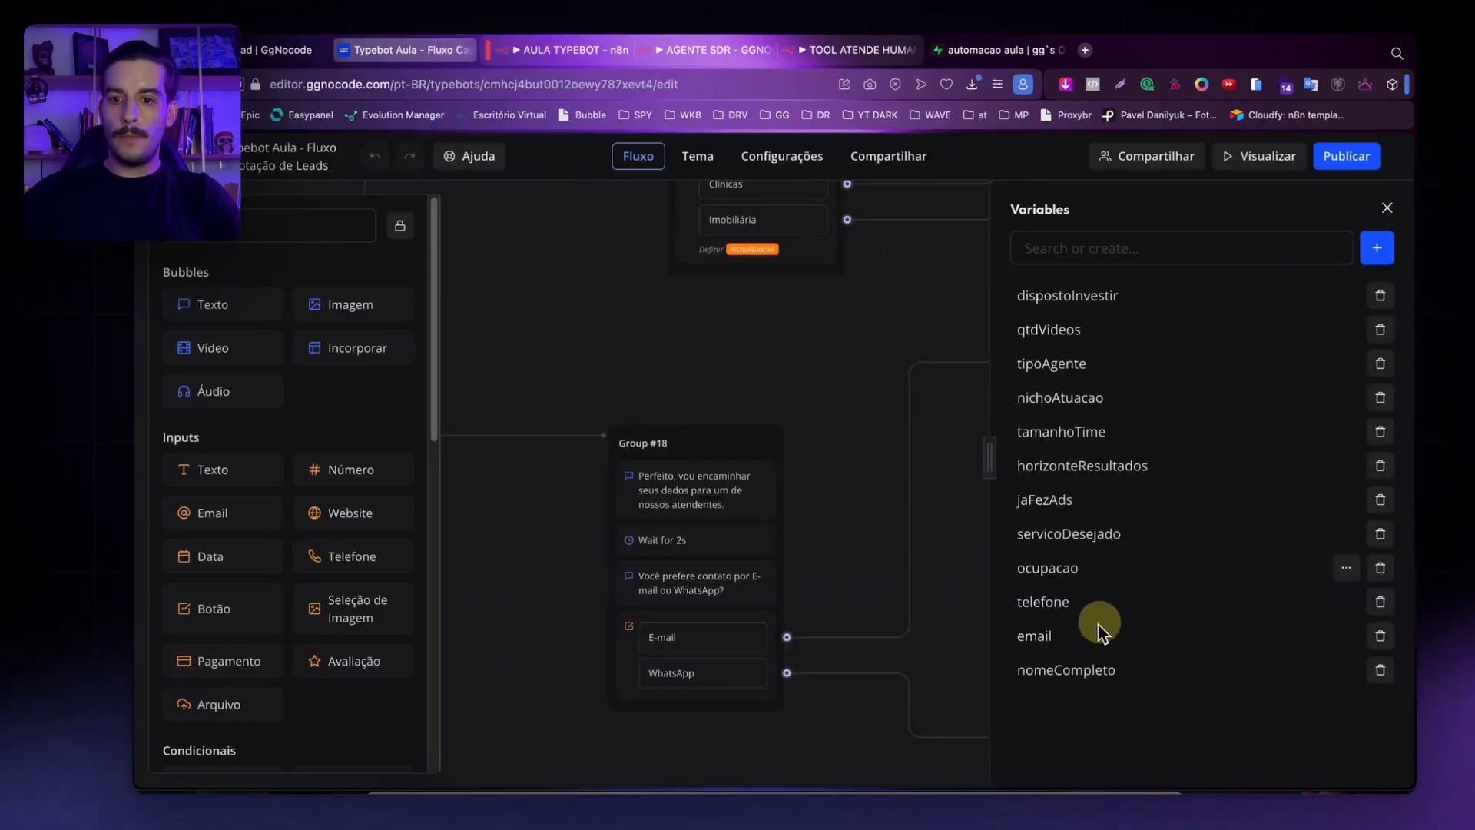
{"action": "left_click", "coordinate": [572, 49]}
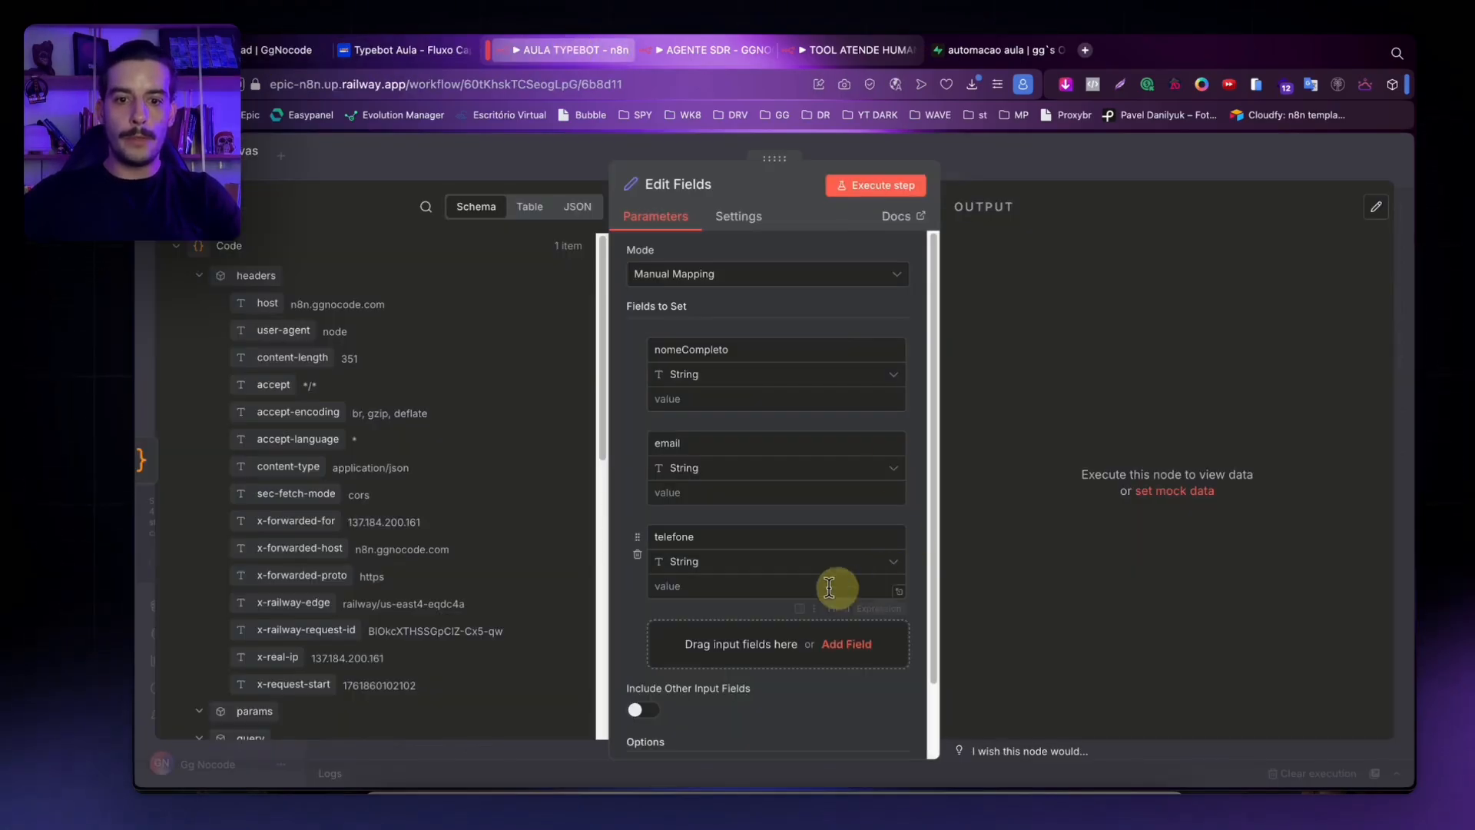
{"action": "left_click", "coordinate": [846, 644]}
{"action": "scroll", "coordinate": [731, 603], "scroll_direction": "down", "scroll_amount": 3}
{"action": "left_click", "coordinate": [686, 452]}
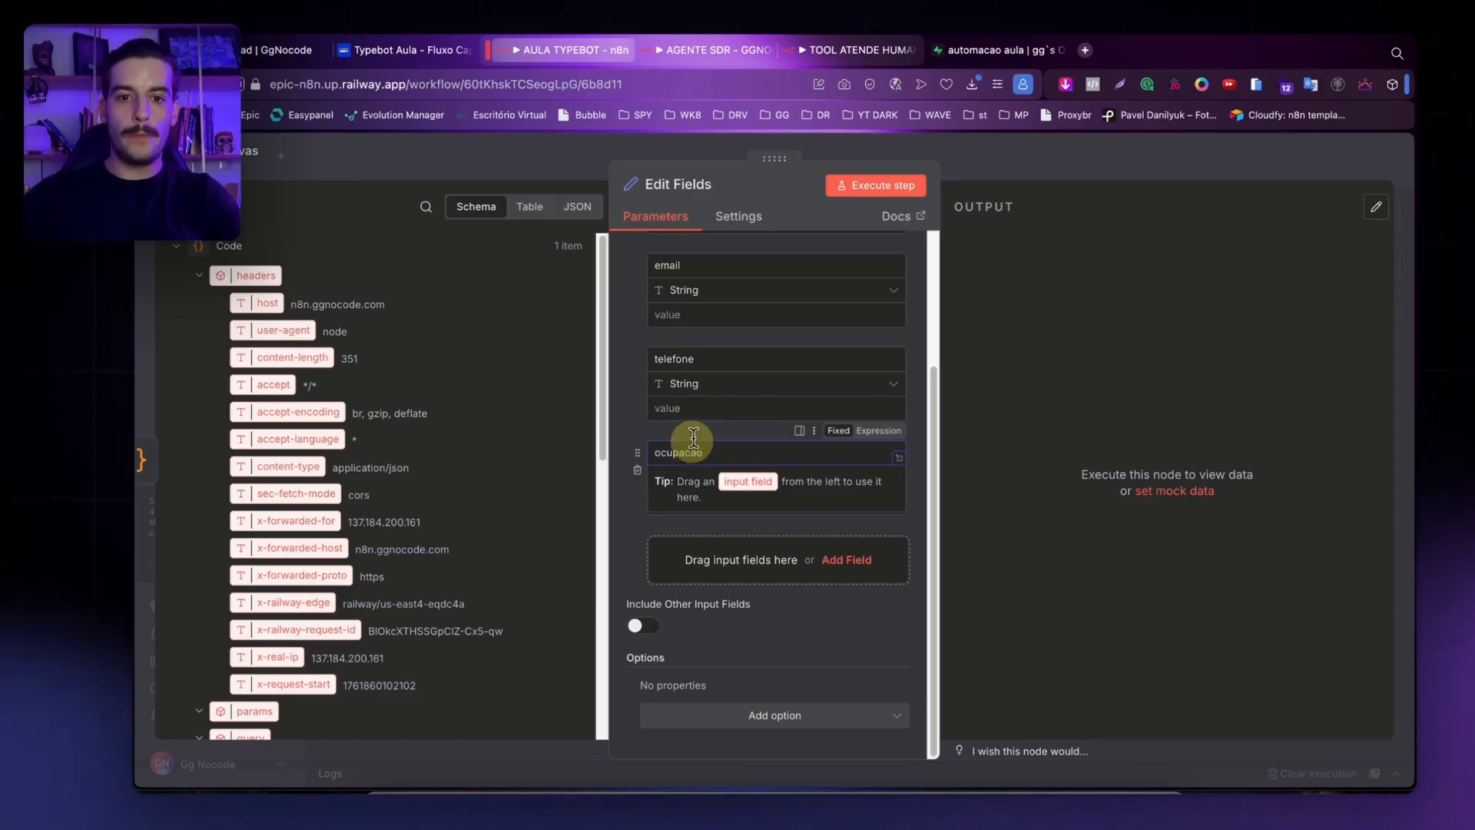
{"action": "left_click", "coordinate": [698, 559]}
{"action": "type", "text": "servicoDesejado"}
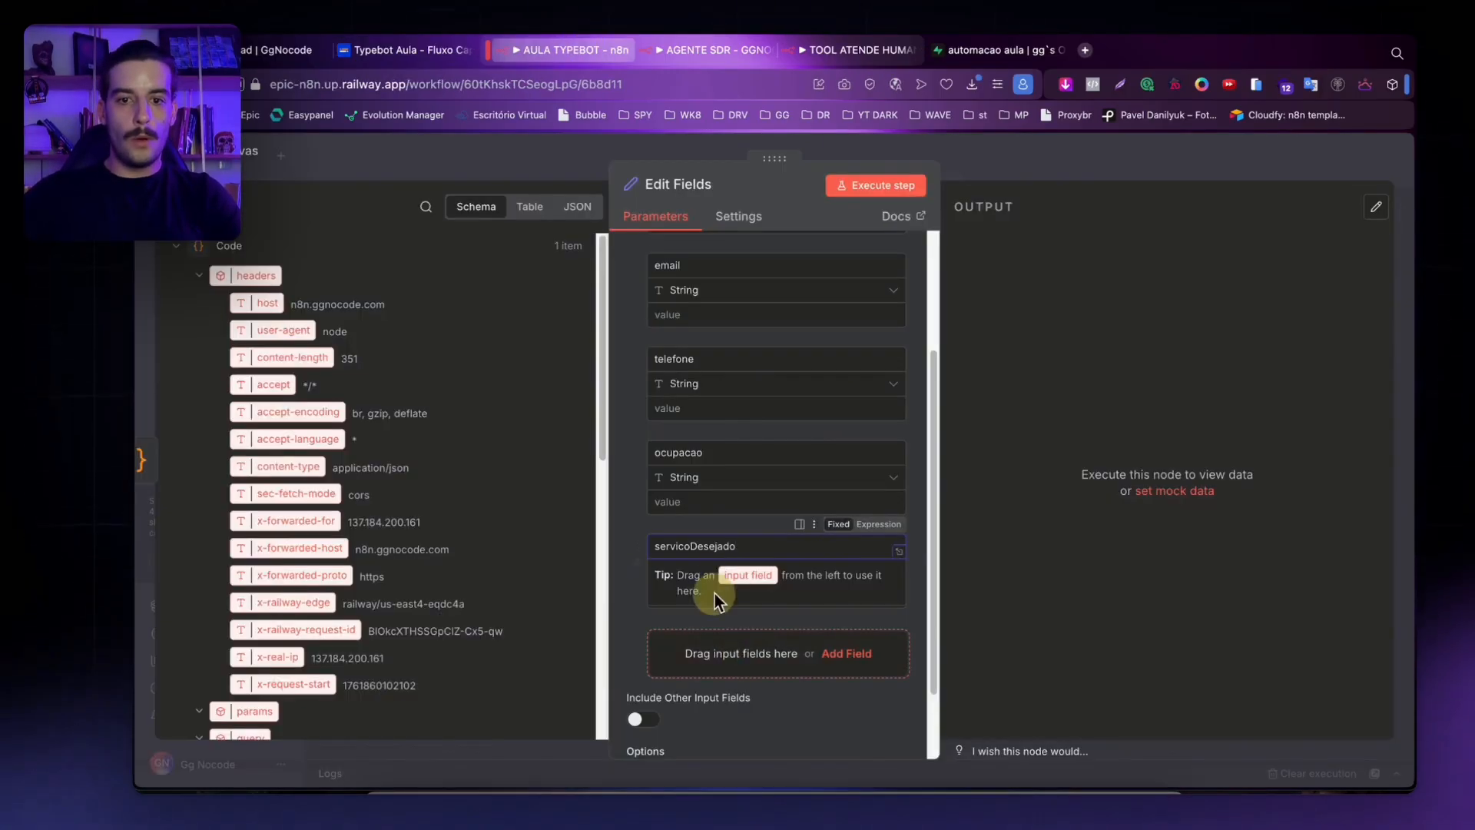
Add a field named jaFezAds to Edit Fields and set its type to Boolean.
{"action": "scroll", "coordinate": [708, 602], "scroll_direction": "down", "scroll_amount": 3}
{"action": "left_click", "coordinate": [707, 602]}
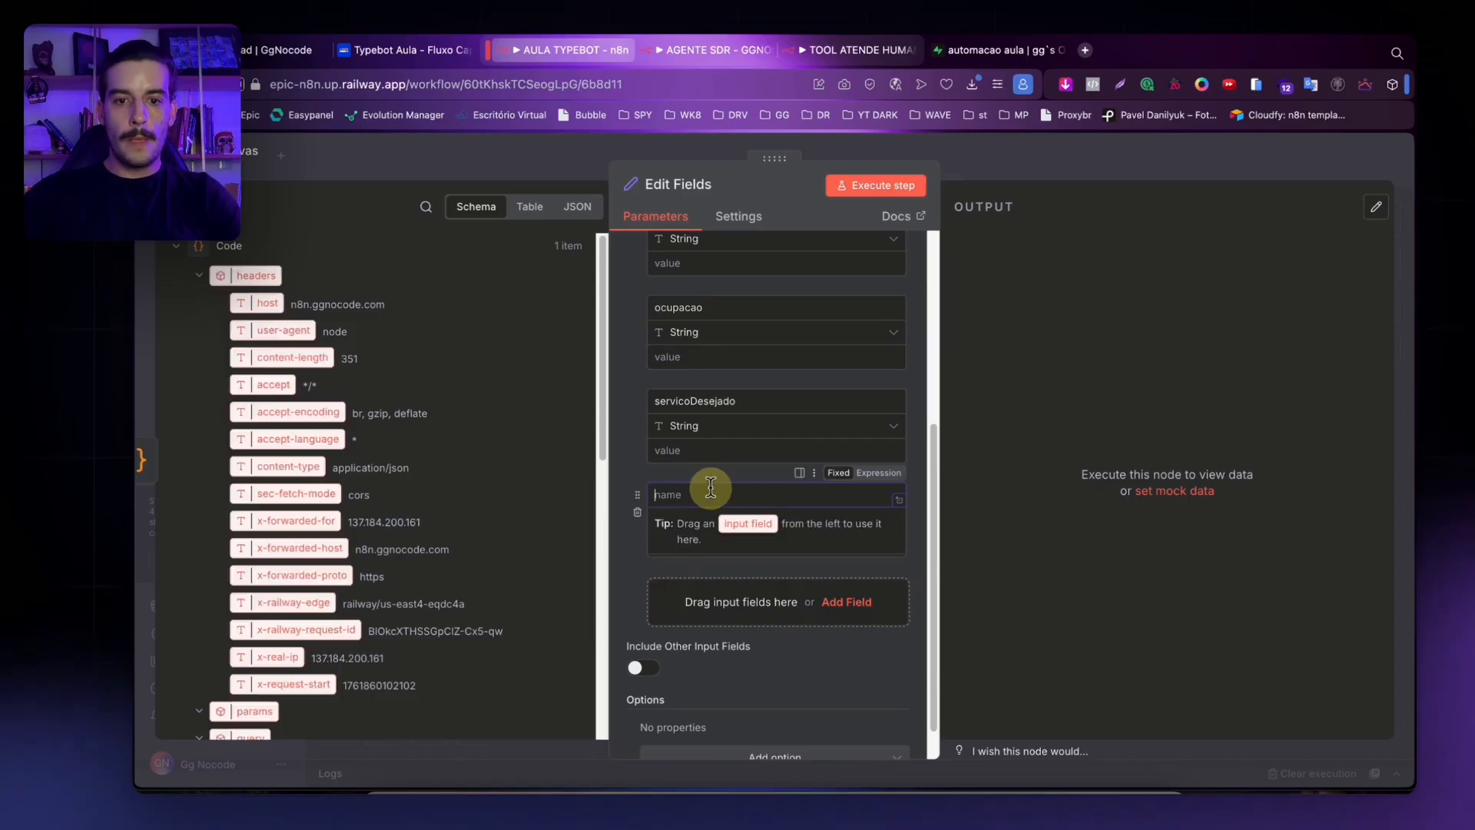
{"action": "type", "text": "jaFezAds"}
{"action": "scroll", "coordinate": [708, 469], "scroll_direction": "down", "scroll_amount": 1}
{"action": "left_click", "coordinate": [761, 477]}
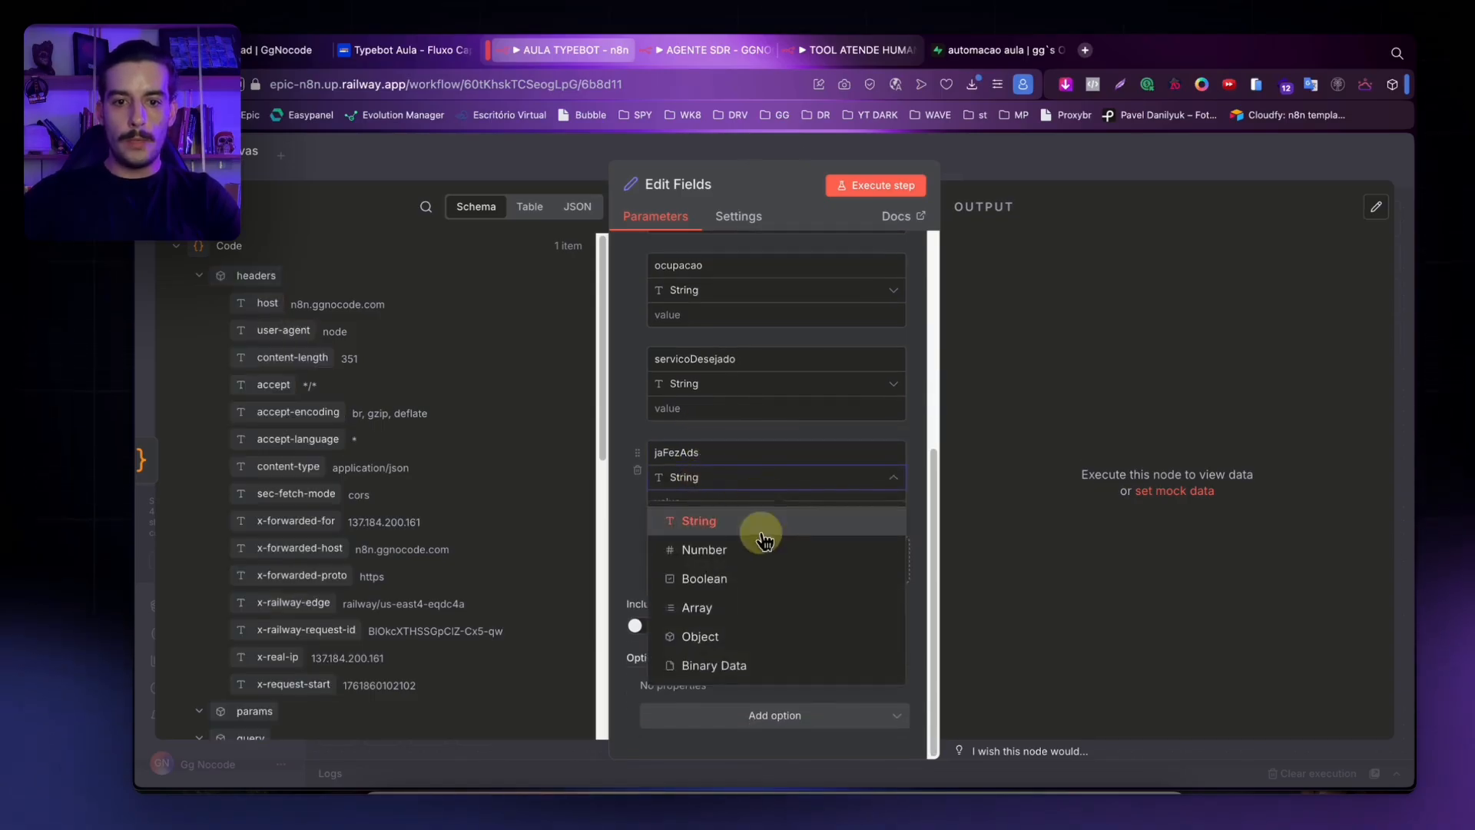
{"action": "left_click", "coordinate": [703, 577]}
Look up the variable names in Typebot, and add horizonteResultados and tamanhoTime as String fields in n8n's Edit Fields node.
{"action": "left_click", "coordinate": [407, 50]}
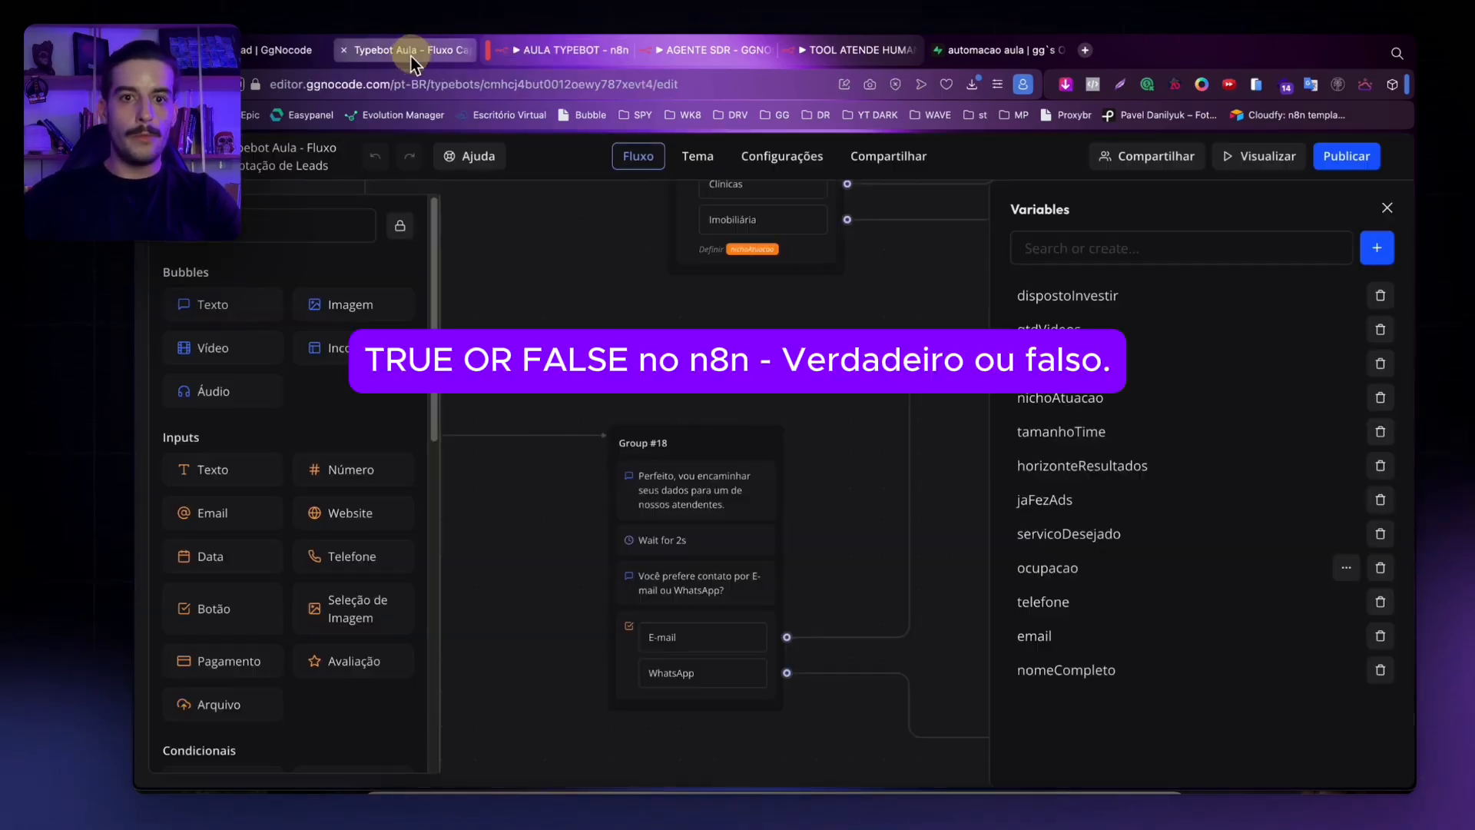
{"action": "double_click", "coordinate": [1060, 432]}
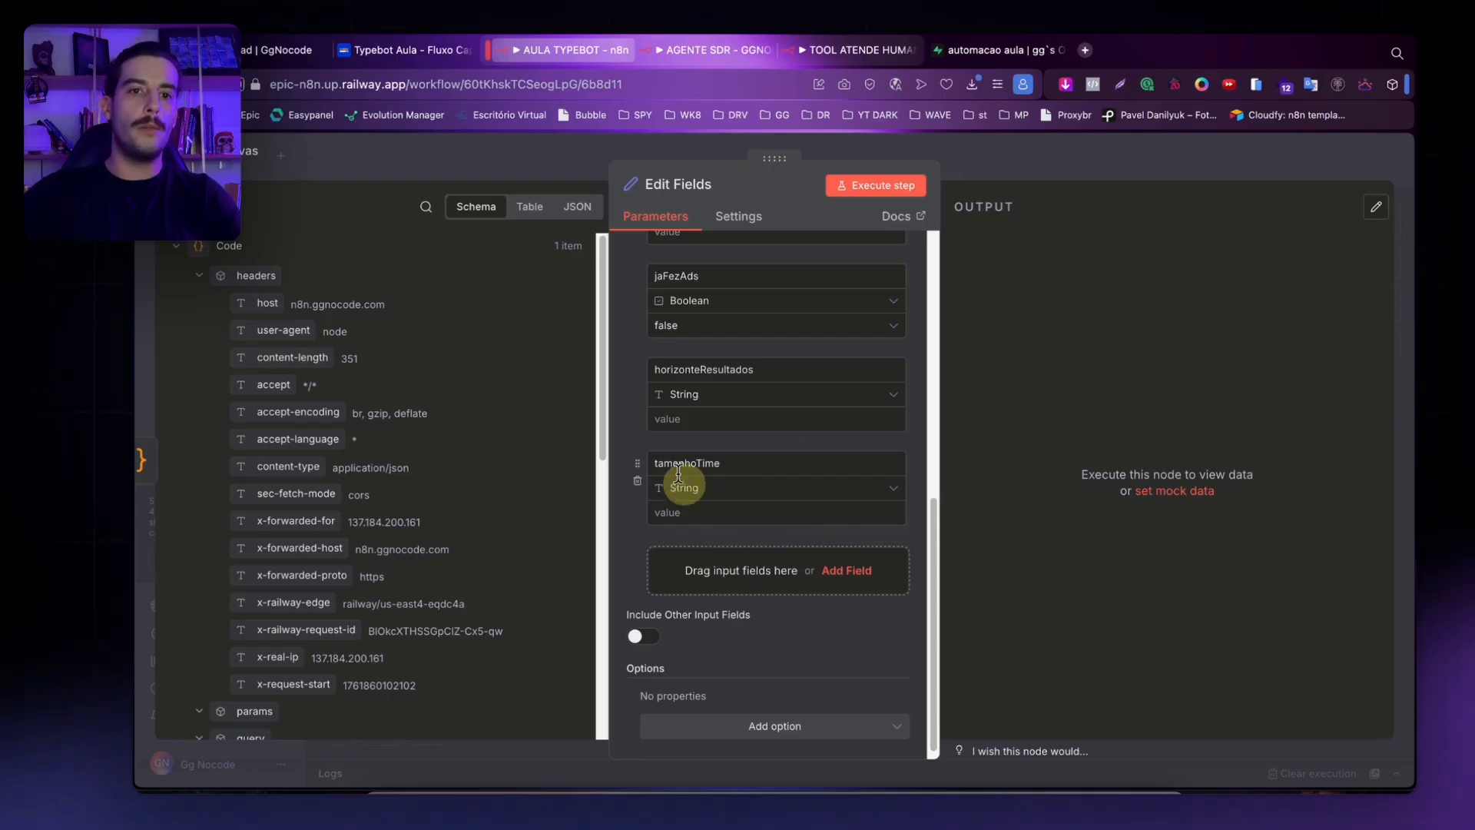
Check the team size answer options in Typebot's Group #4, and review the type choices for tamanhoTime in n8n.
{"action": "left_click", "coordinate": [430, 52]}
{"action": "scroll", "coordinate": [800, 362], "scroll_direction": "up", "scroll_amount": 10}
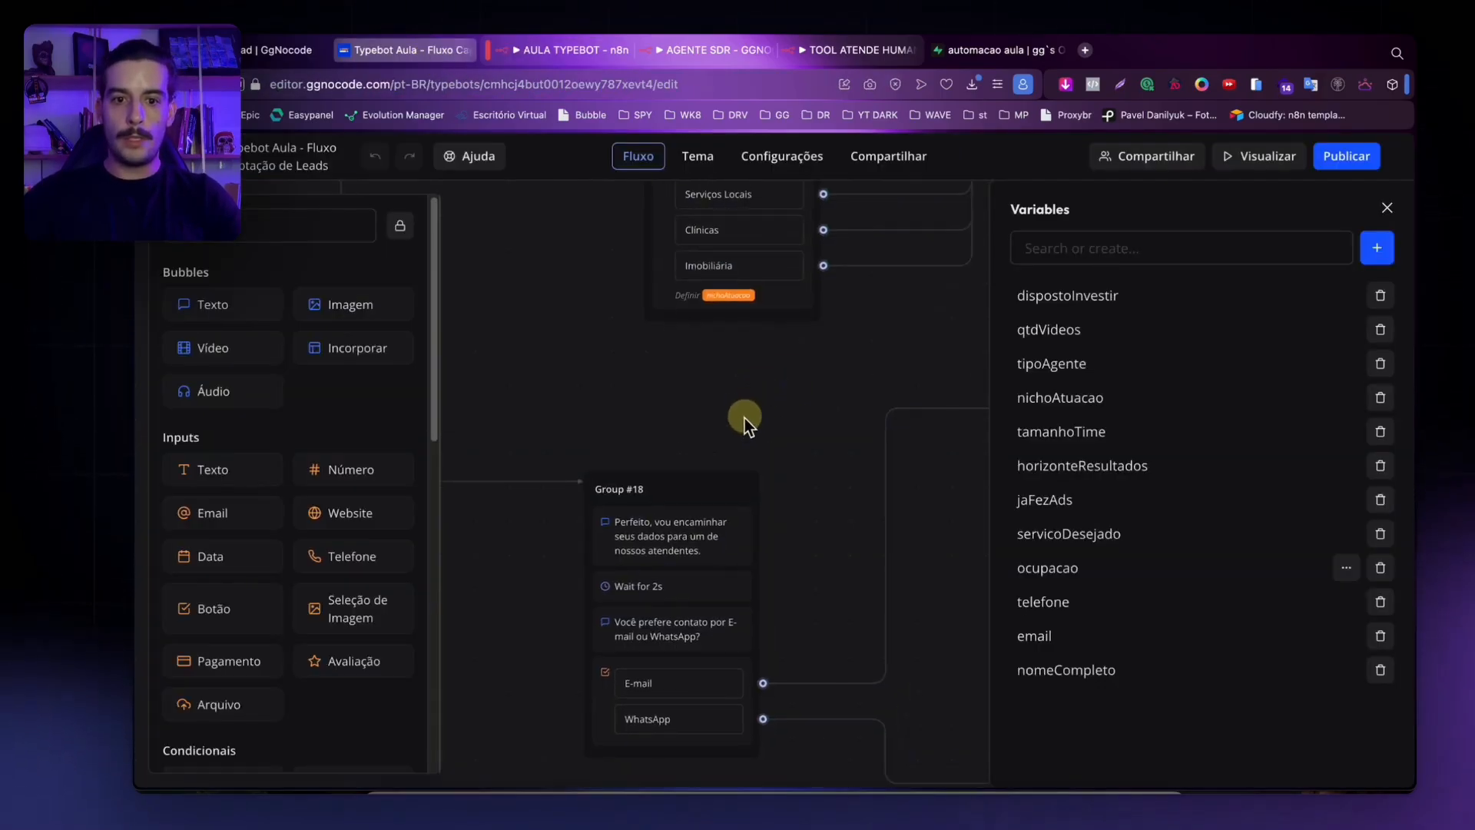
{"action": "scroll", "coordinate": [582, 615], "scroll_direction": "up", "scroll_amount": 5}
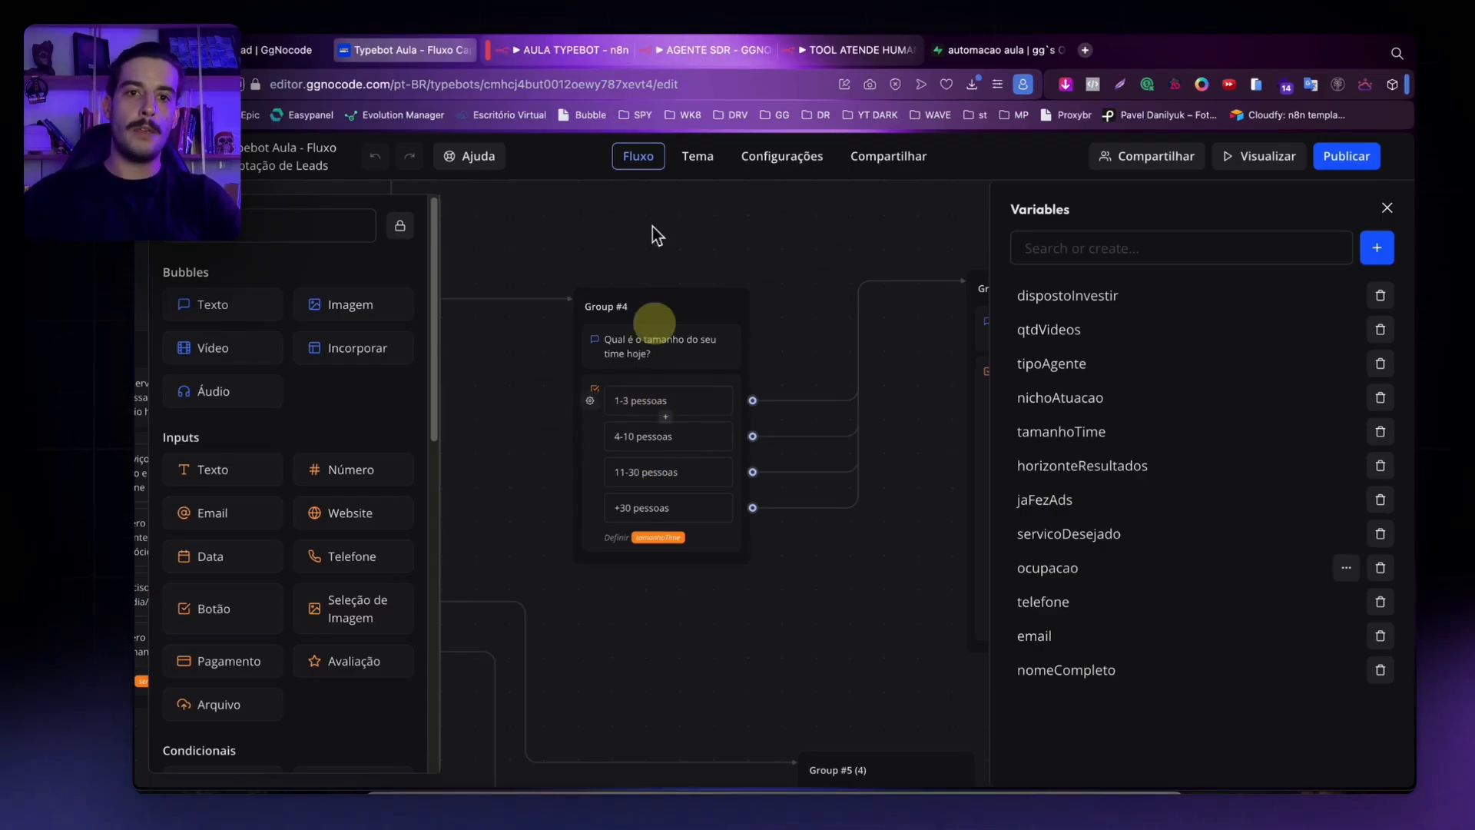
{"action": "left_click", "coordinate": [581, 52]}
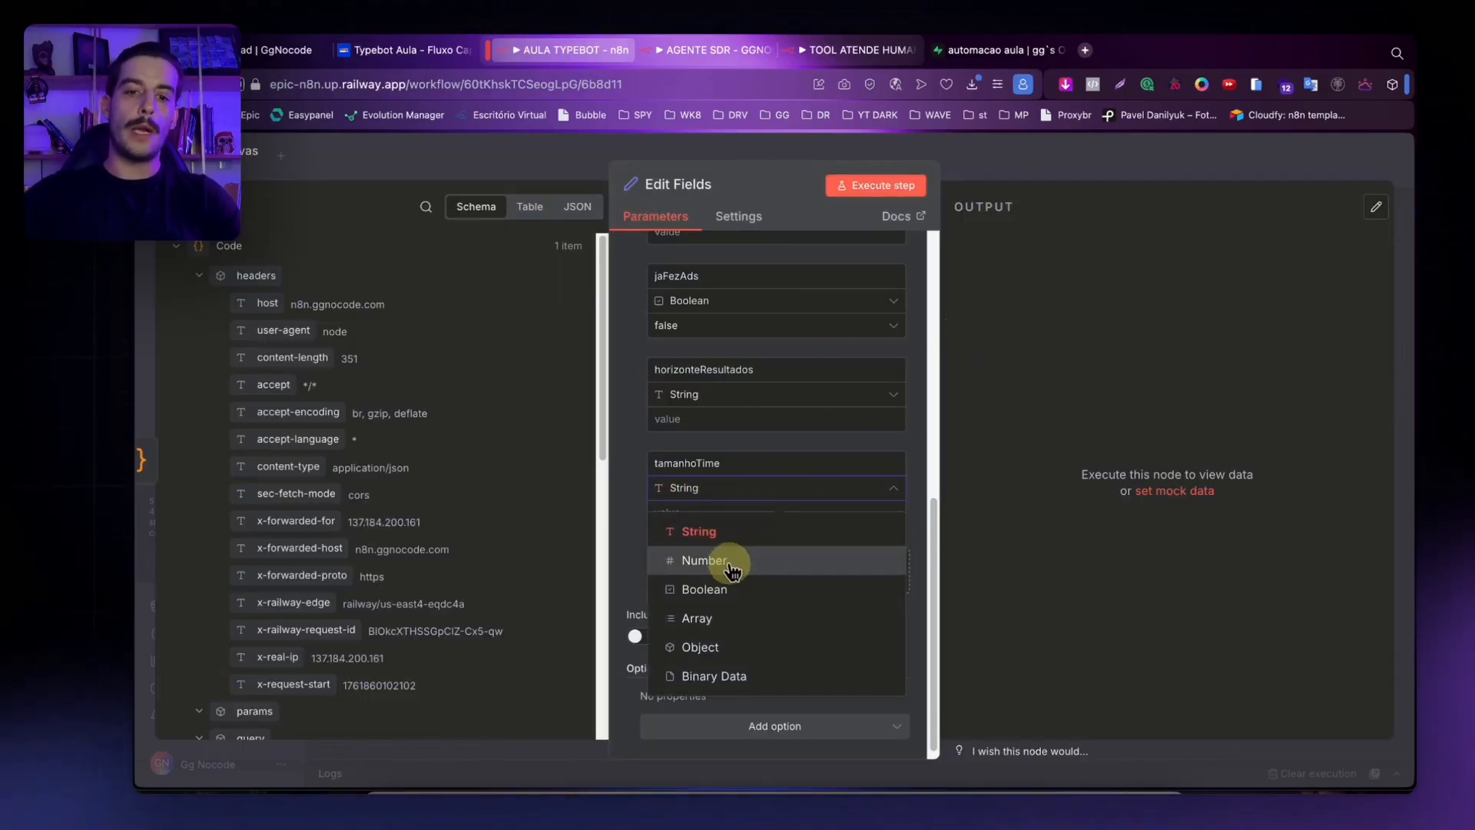
{"action": "left_click", "coordinate": [767, 488]}
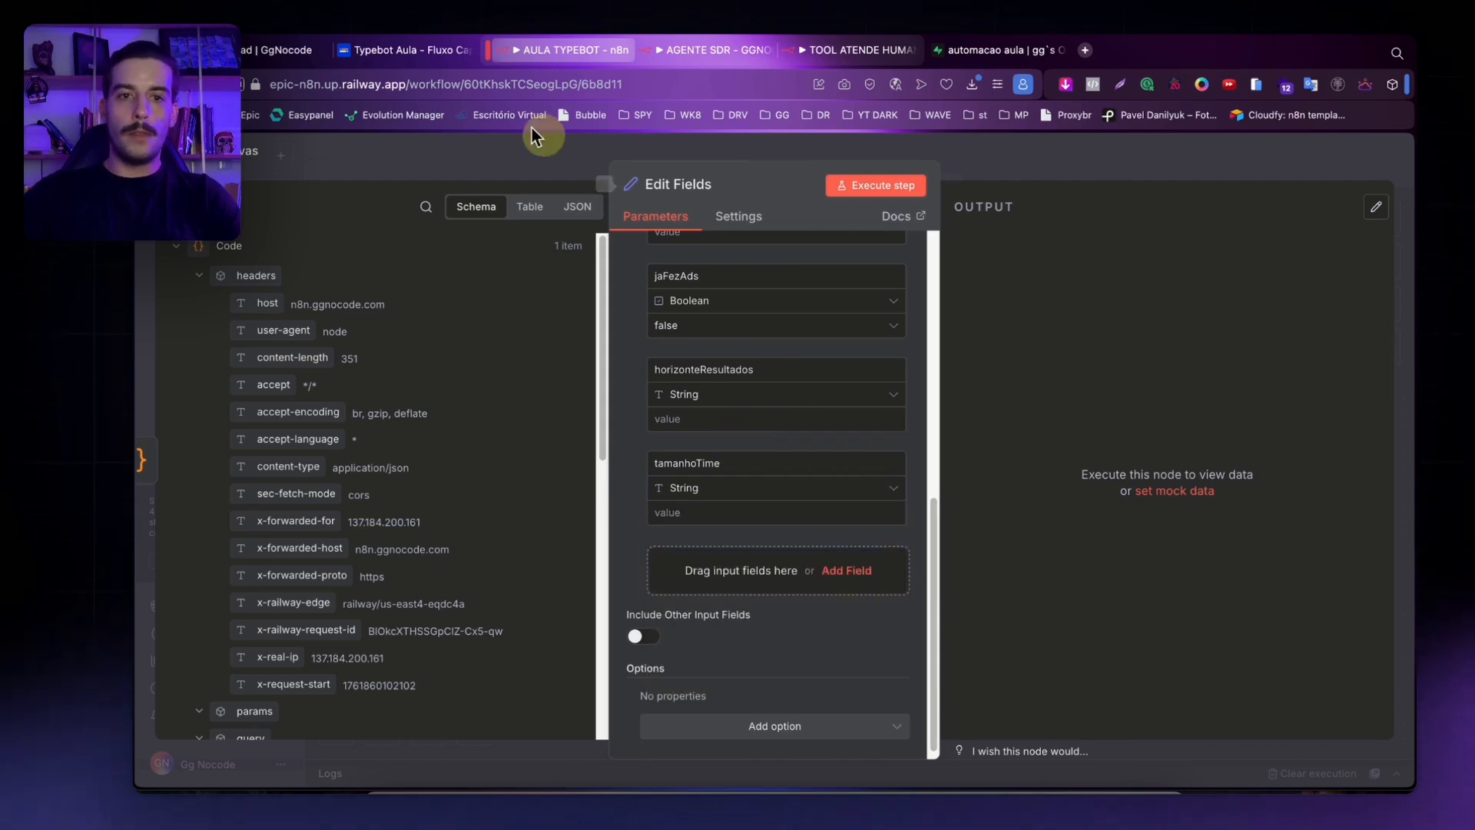
Look up the variable names in Typebot, and add String fields named nichoAtuacao and tipoAgente in n8n's Edit Fields node.
{"action": "left_click", "coordinate": [428, 57]}
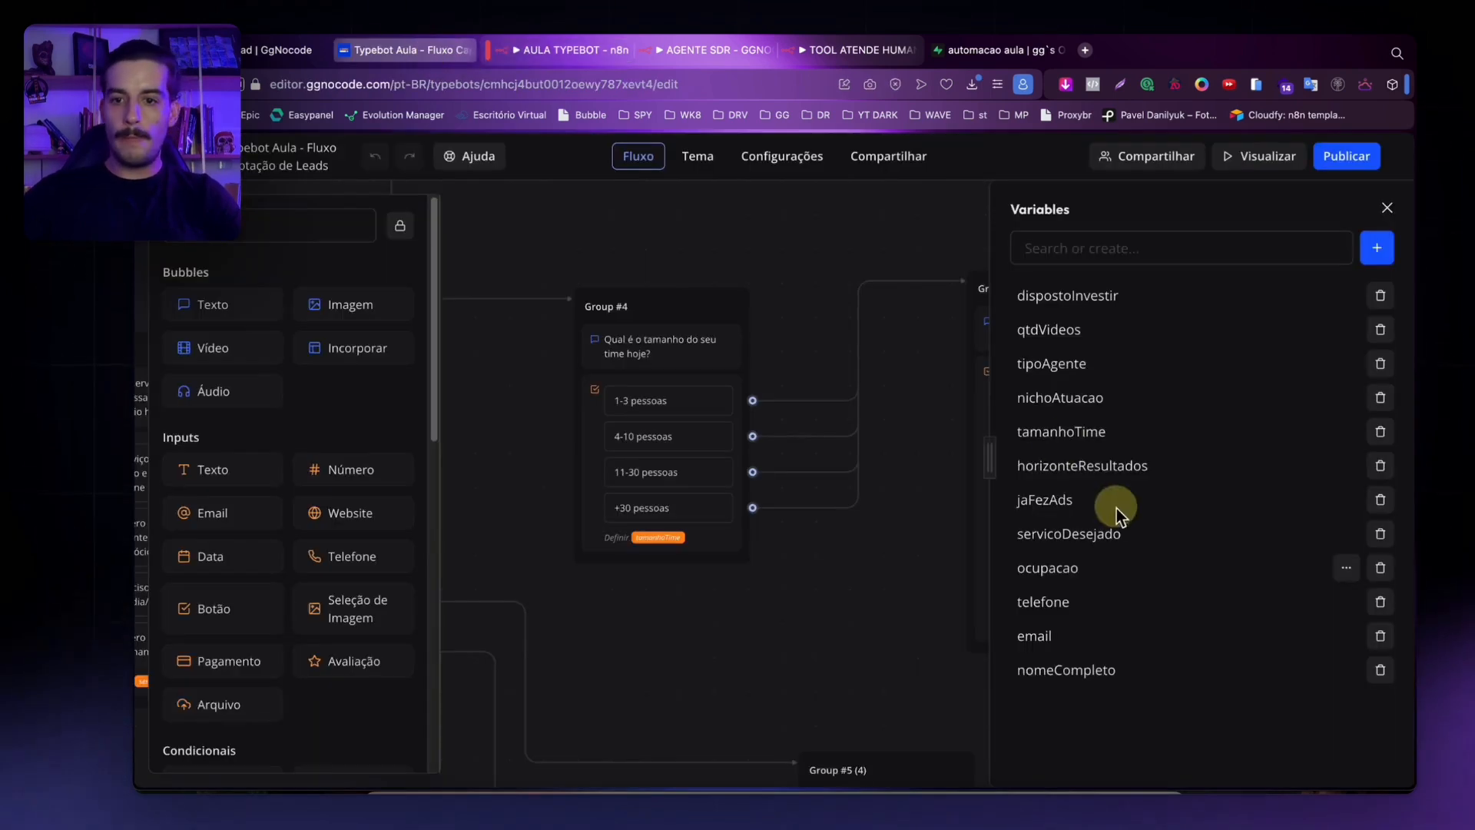
{"action": "left_click", "coordinate": [1047, 397]}
{"action": "key", "text": "super+c"}
{"action": "left_click", "coordinate": [556, 49]}
{"action": "left_click", "coordinate": [742, 569]}
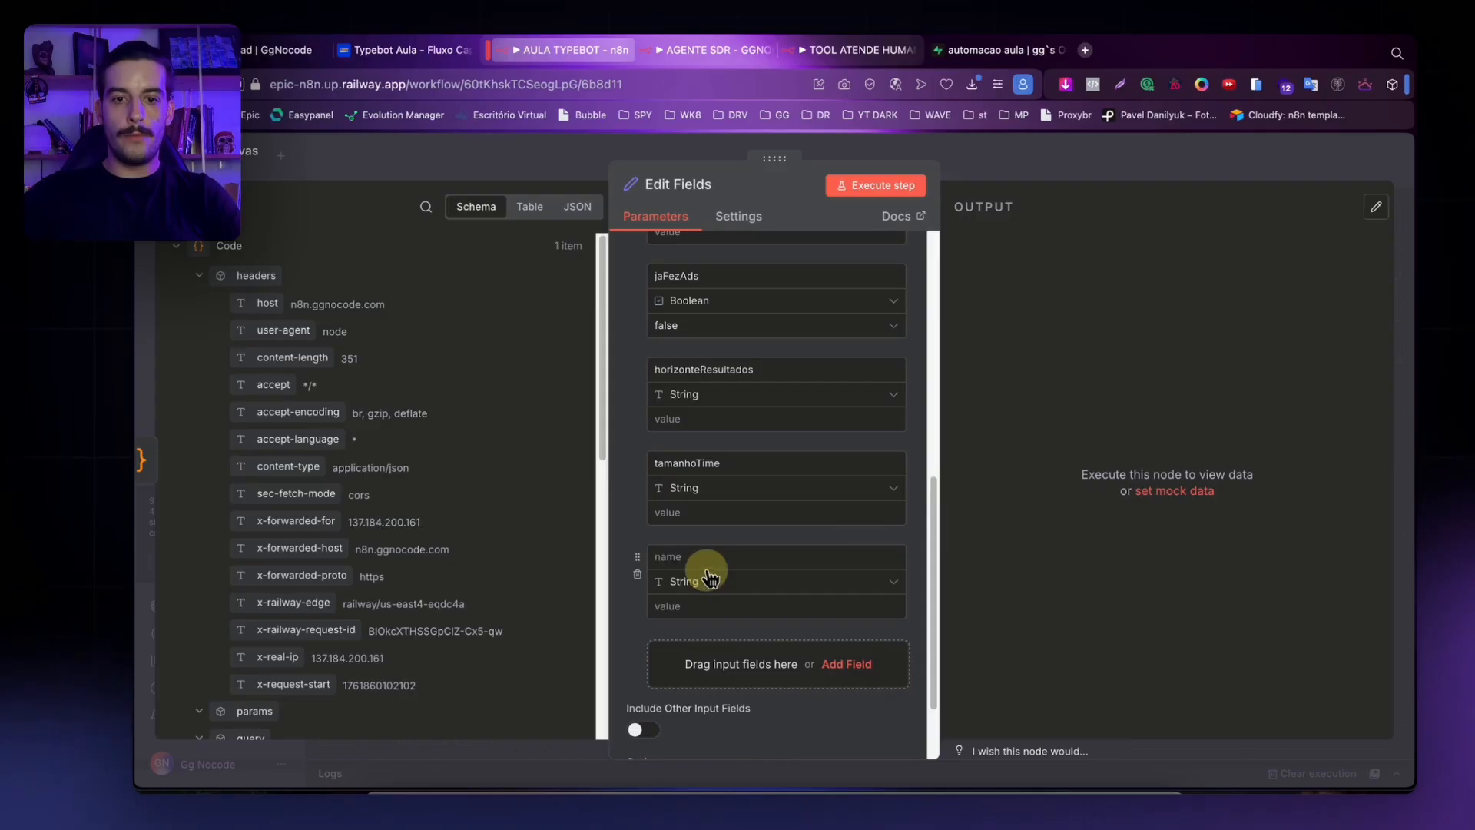
{"action": "left_click", "coordinate": [698, 558]}
{"action": "key", "text": "super+v"}
{"action": "left_click", "coordinate": [700, 661]}
{"action": "left_click", "coordinate": [692, 650]}
{"action": "type", "text": "tipoAgente"}
Look up the remaining Typebot variable names, and add String fields named qtdVideos and dispostoInvestir in n8n's Edit Fields node.
{"action": "left_click", "coordinate": [423, 51]}
{"action": "left_click", "coordinate": [1061, 332]}
{"action": "key", "text": "super+c"}
{"action": "left_click", "coordinate": [565, 51]}
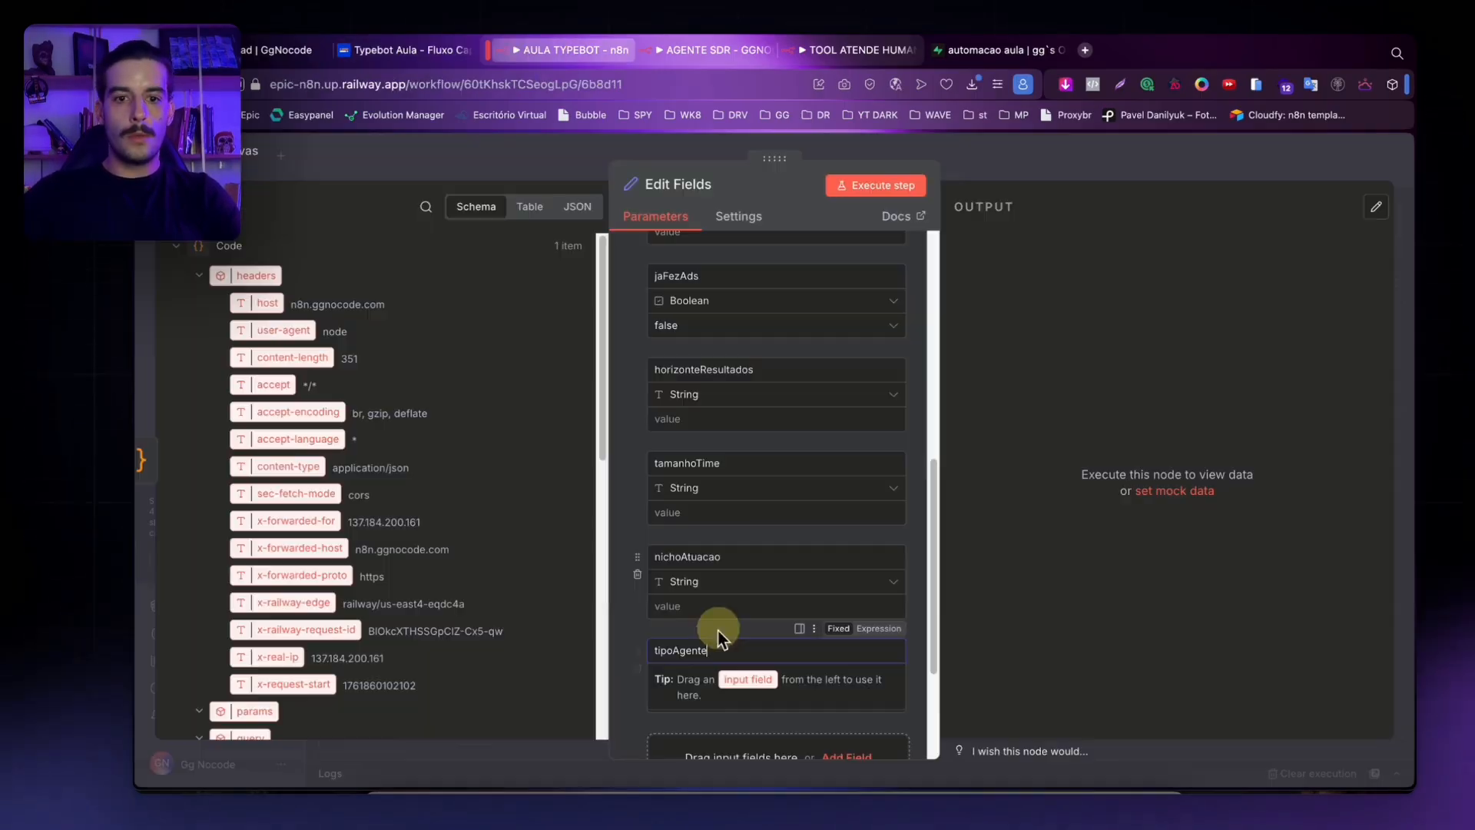
{"action": "scroll", "coordinate": [716, 633], "scroll_direction": "down", "scroll_amount": 3}
{"action": "left_click", "coordinate": [703, 576]}
{"action": "left_click", "coordinate": [710, 547]}
{"action": "key", "text": "super+v"}
{"action": "left_click", "coordinate": [705, 653]}
{"action": "left_click", "coordinate": [702, 638]}
{"action": "key", "text": "super+v"}
{"action": "left_click", "coordinate": [800, 617]}
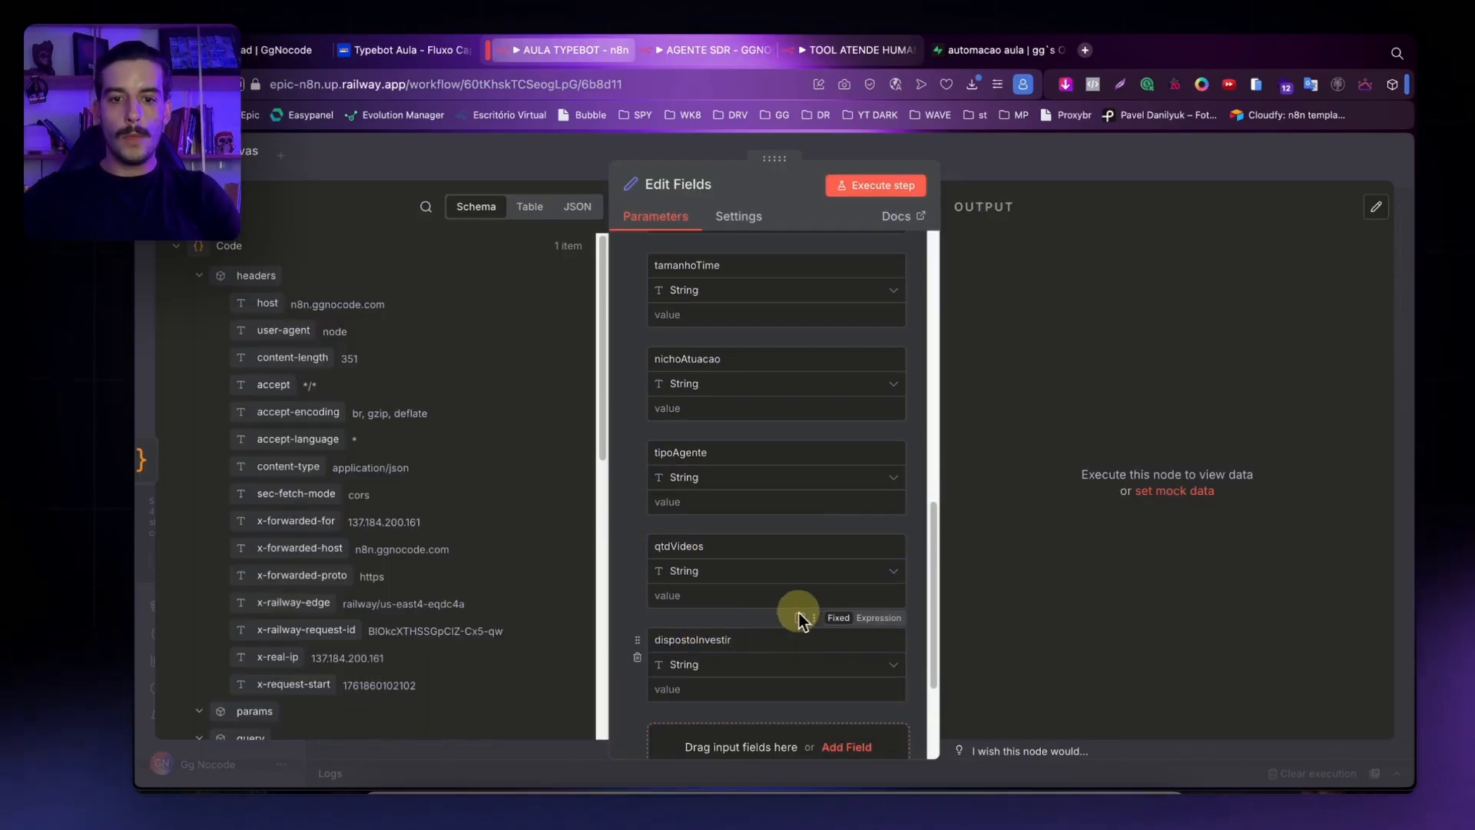
Review the fields to set and rename the Edit Fields node as dadosCliente.
{"action": "scroll", "coordinate": [889, 440], "scroll_direction": "up", "scroll_amount": 10}
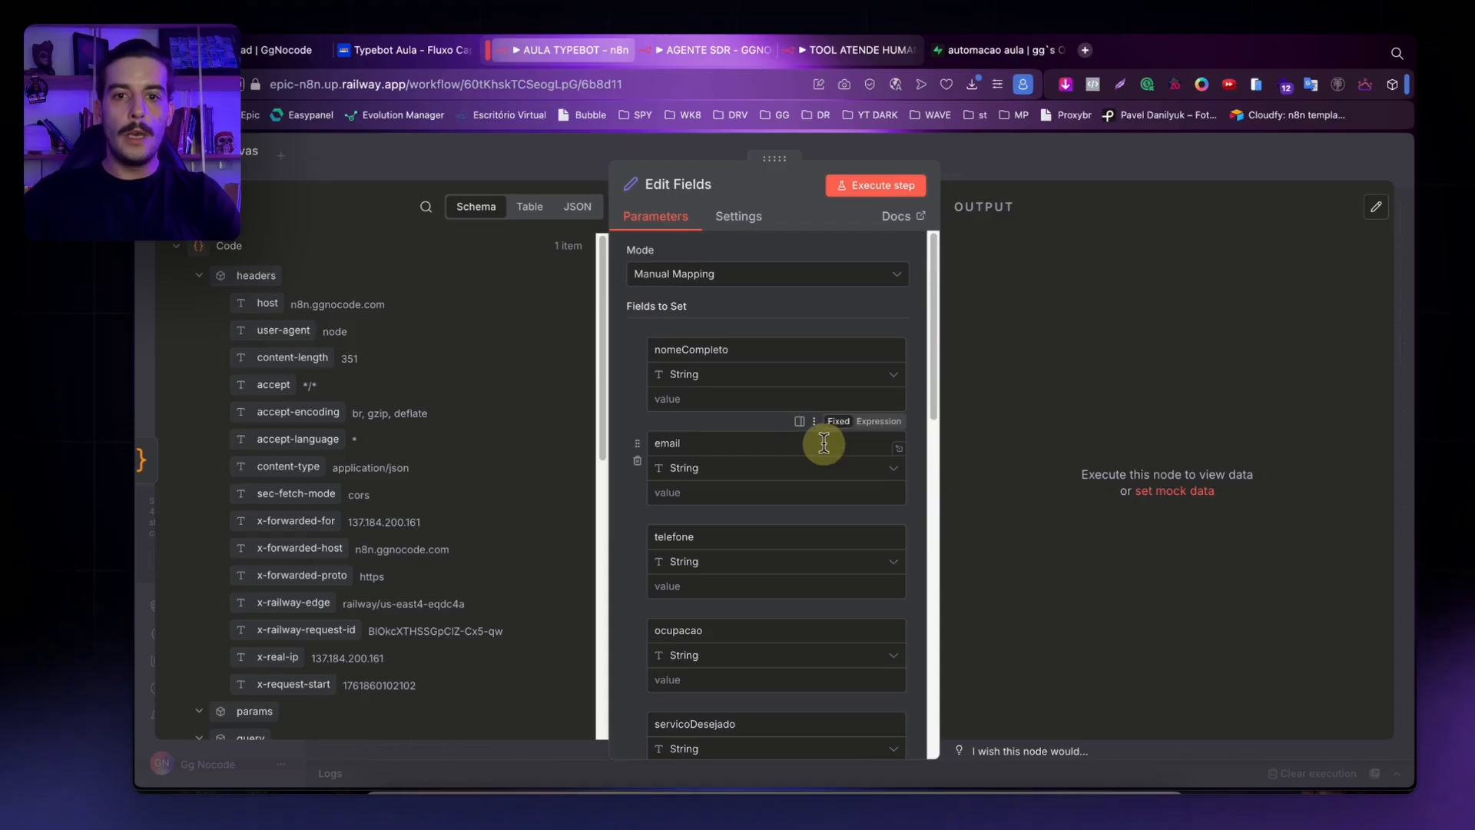
{"action": "scroll", "coordinate": [715, 449], "scroll_direction": "down", "scroll_amount": 10}
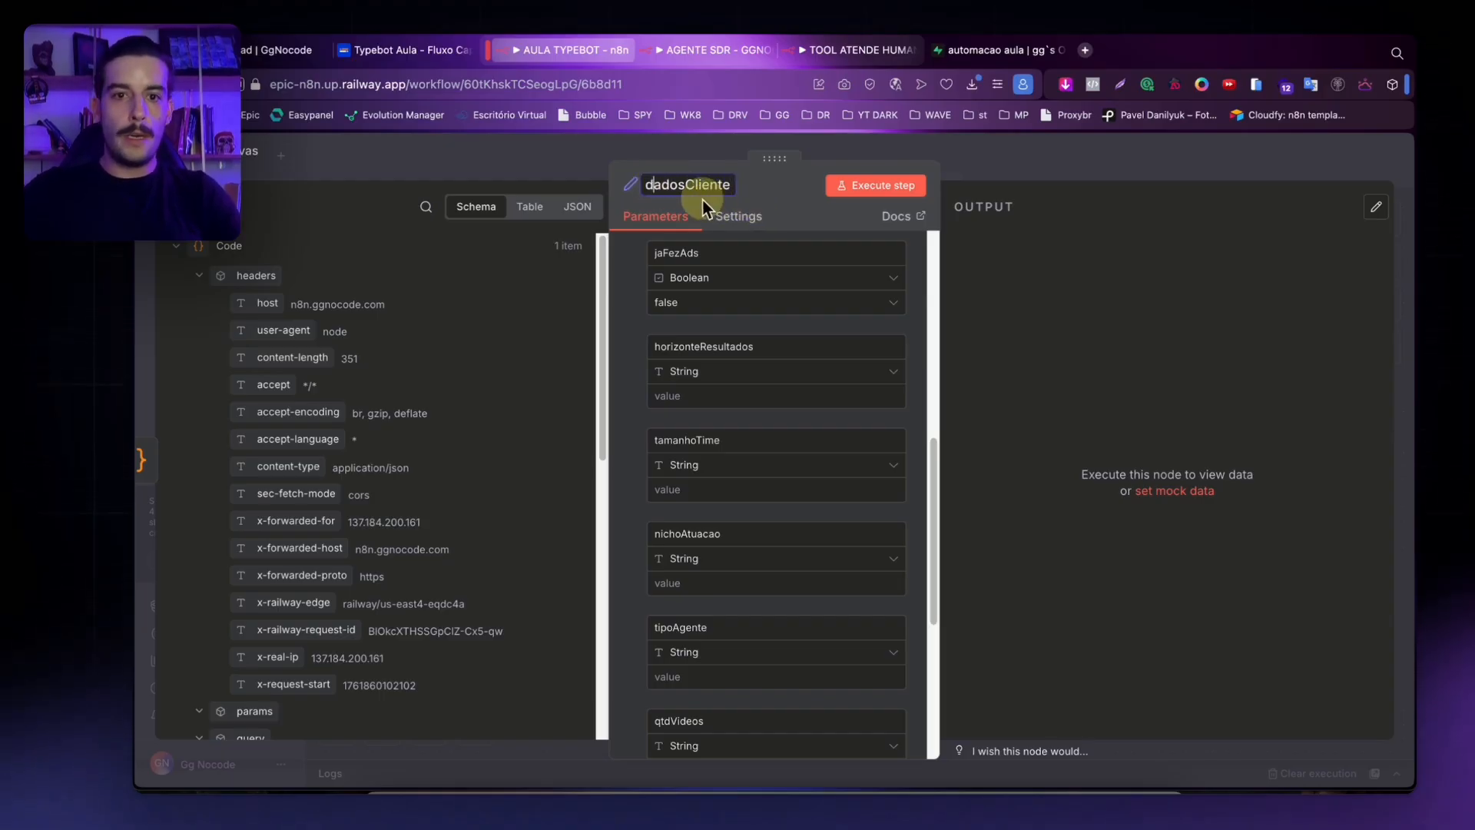
{"action": "key", "text": "Return"}
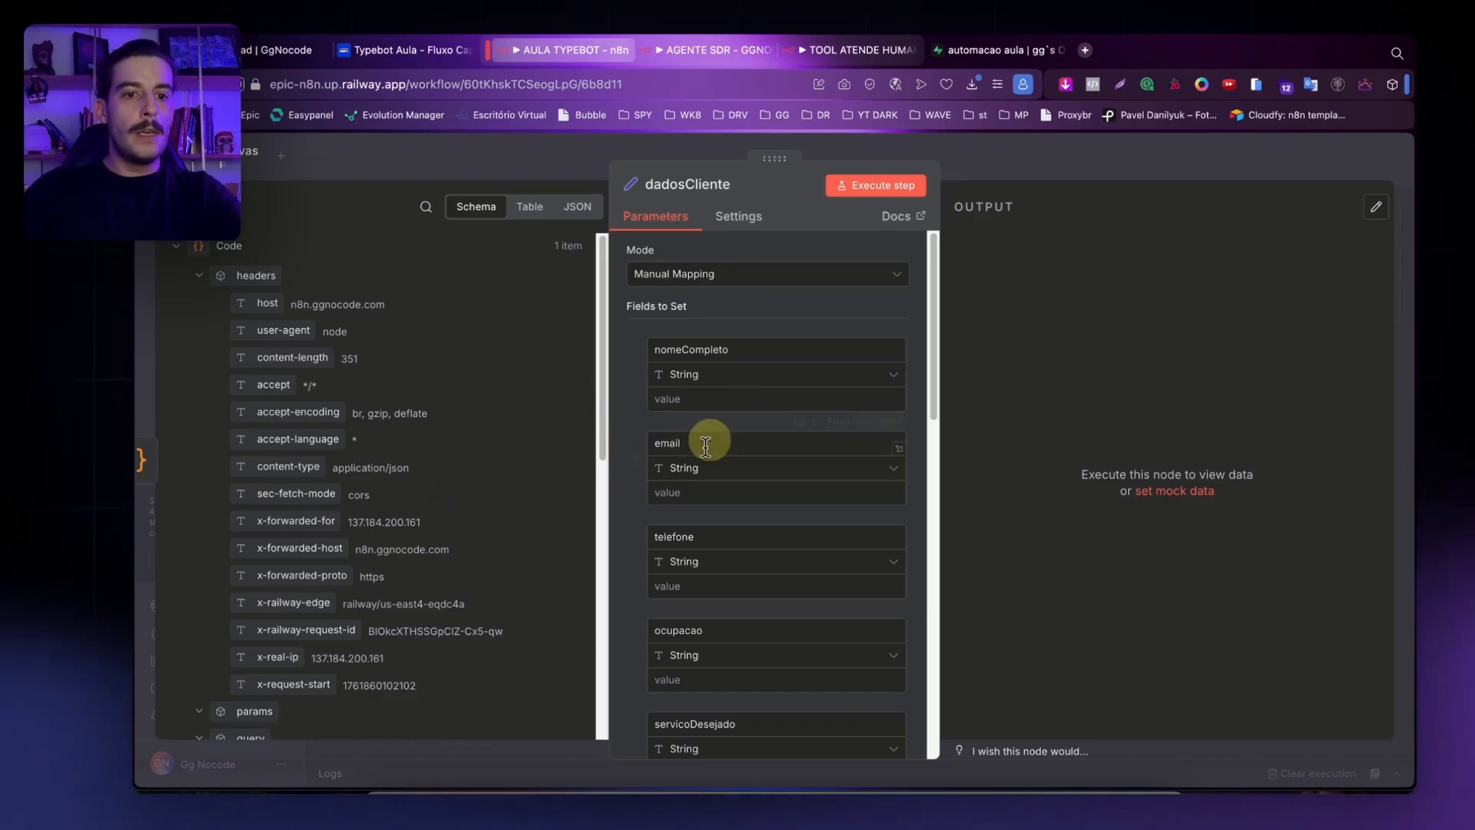
Check the Code node's phone outputs in the input data, and add a String field named telefoneFormatado to dadosCliente.
{"action": "scroll", "coordinate": [431, 487], "scroll_direction": "down", "scroll_amount": 5}
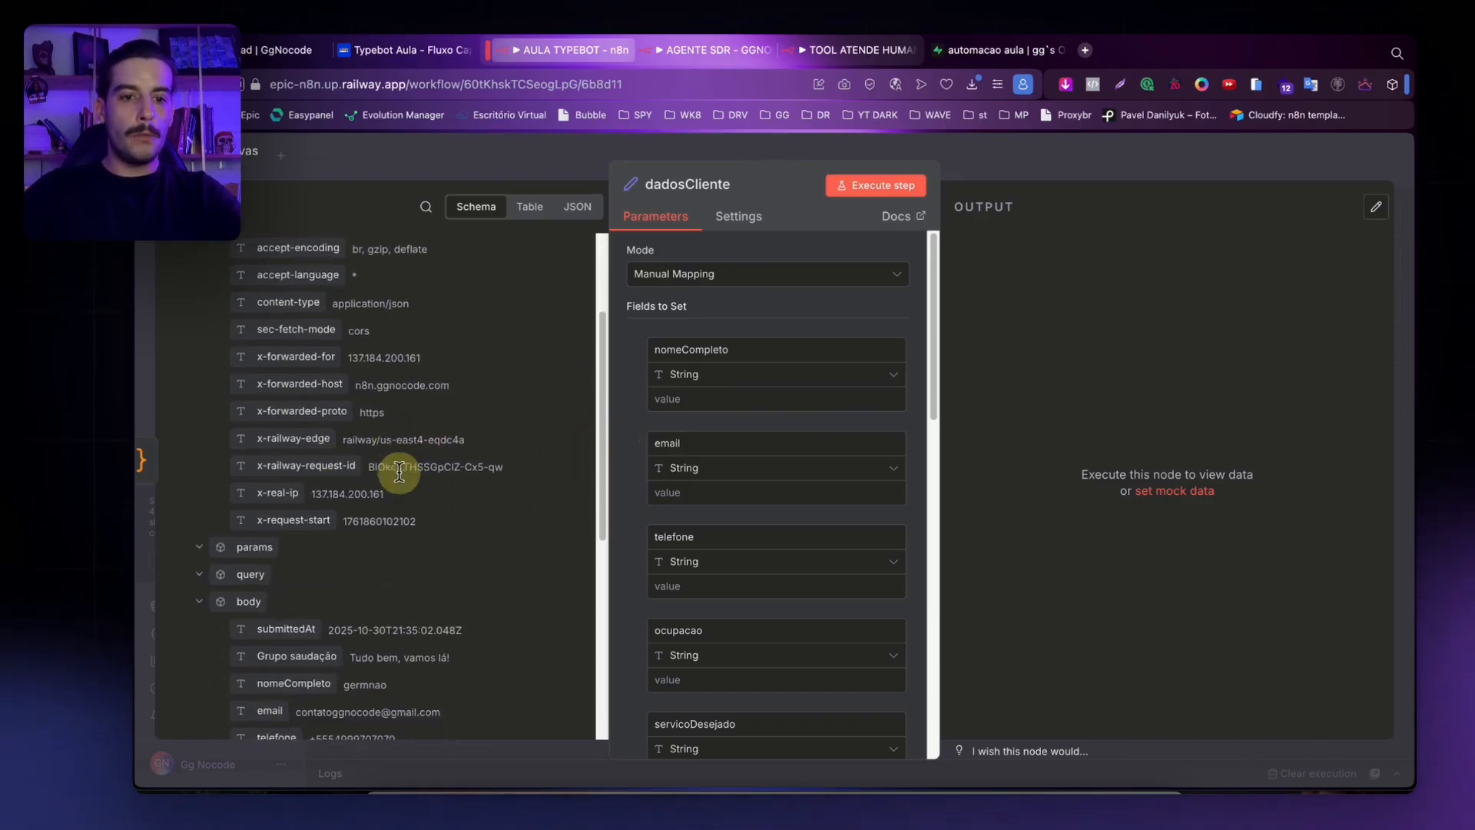
{"action": "scroll", "coordinate": [404, 470], "scroll_direction": "up", "scroll_amount": 5}
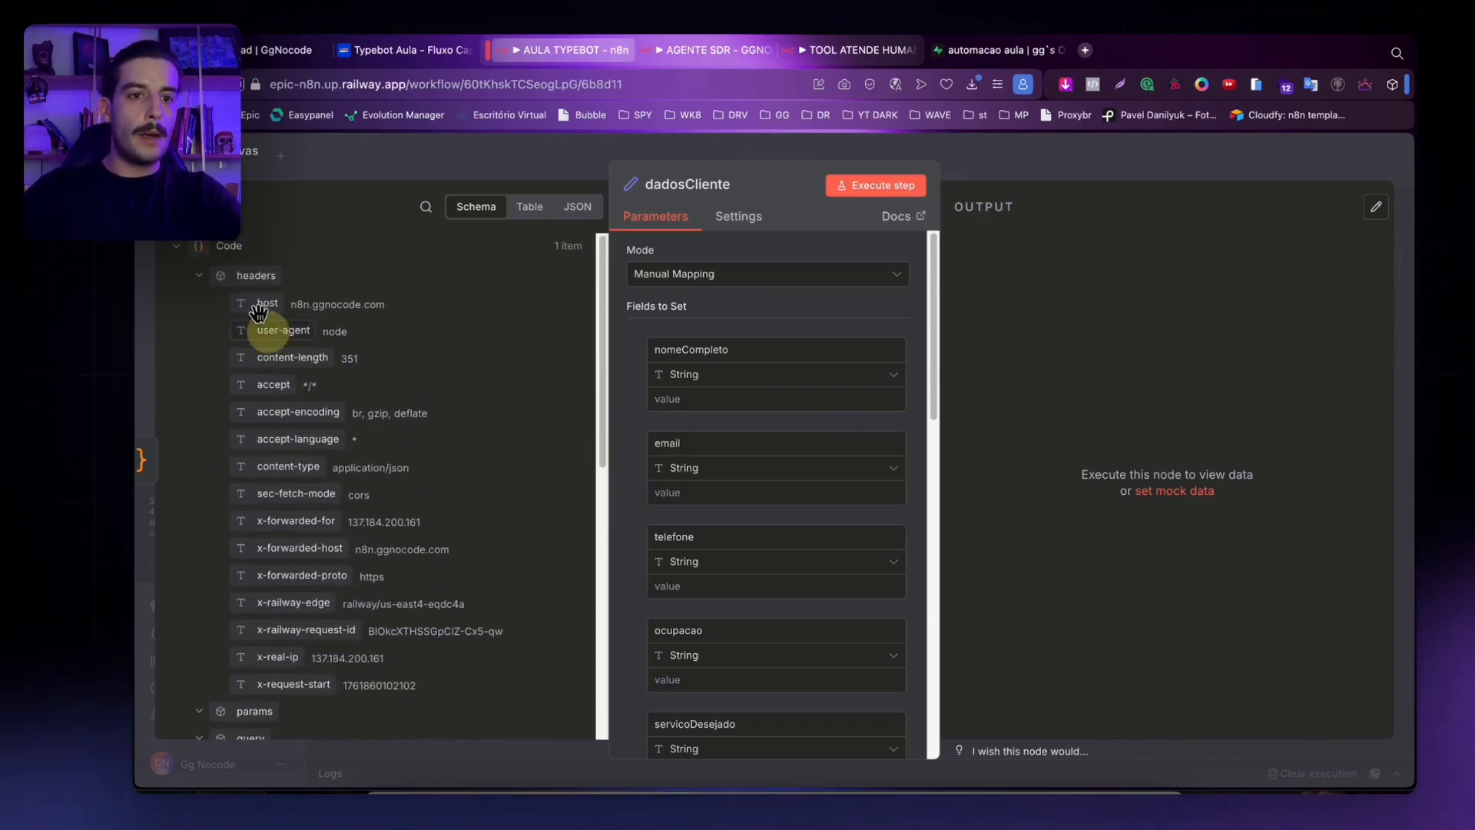
{"action": "scroll", "coordinate": [346, 471], "scroll_direction": "down", "scroll_amount": 4}
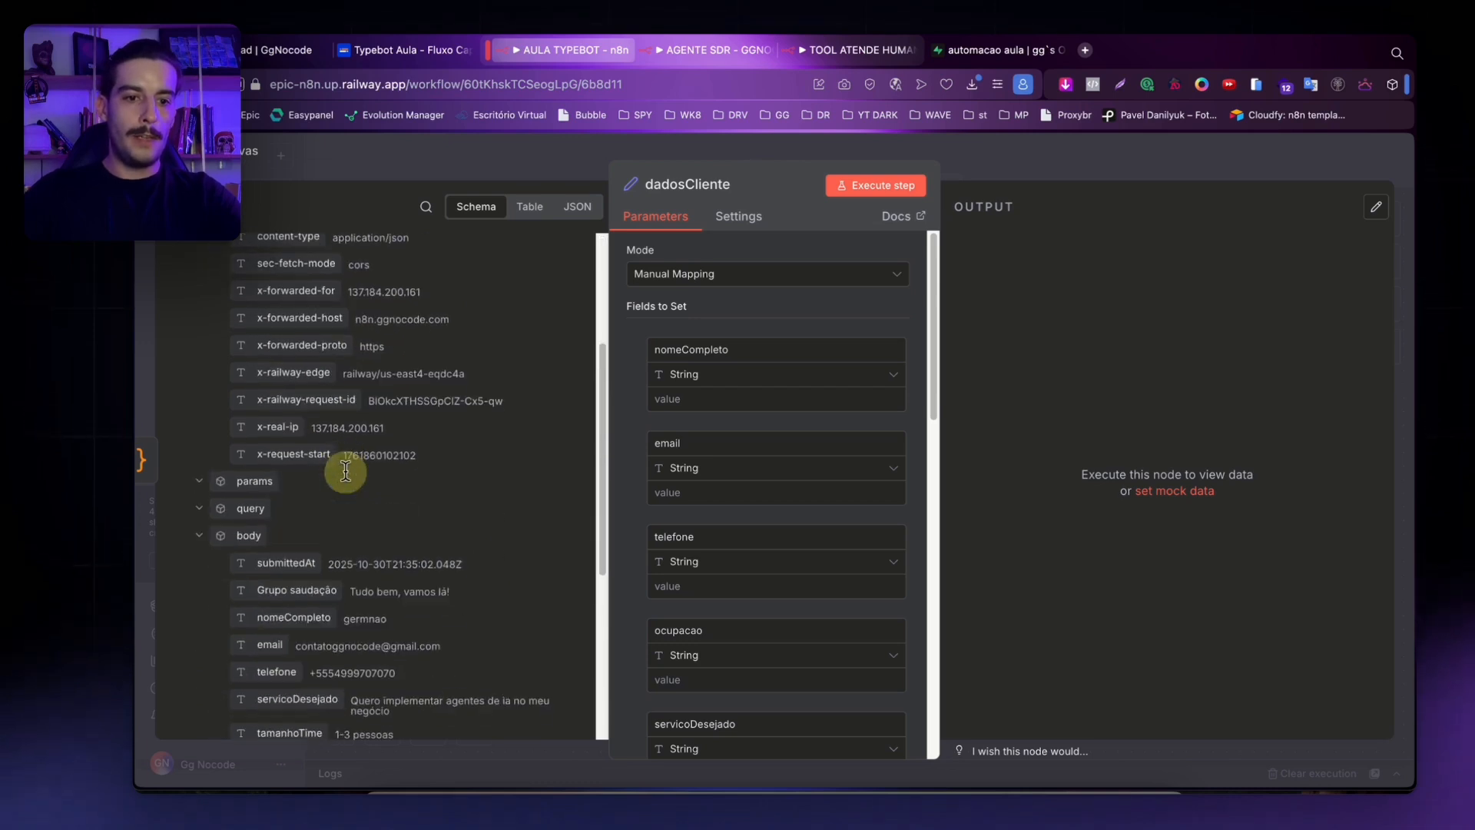
{"action": "scroll", "coordinate": [346, 464], "scroll_direction": "down", "scroll_amount": 3}
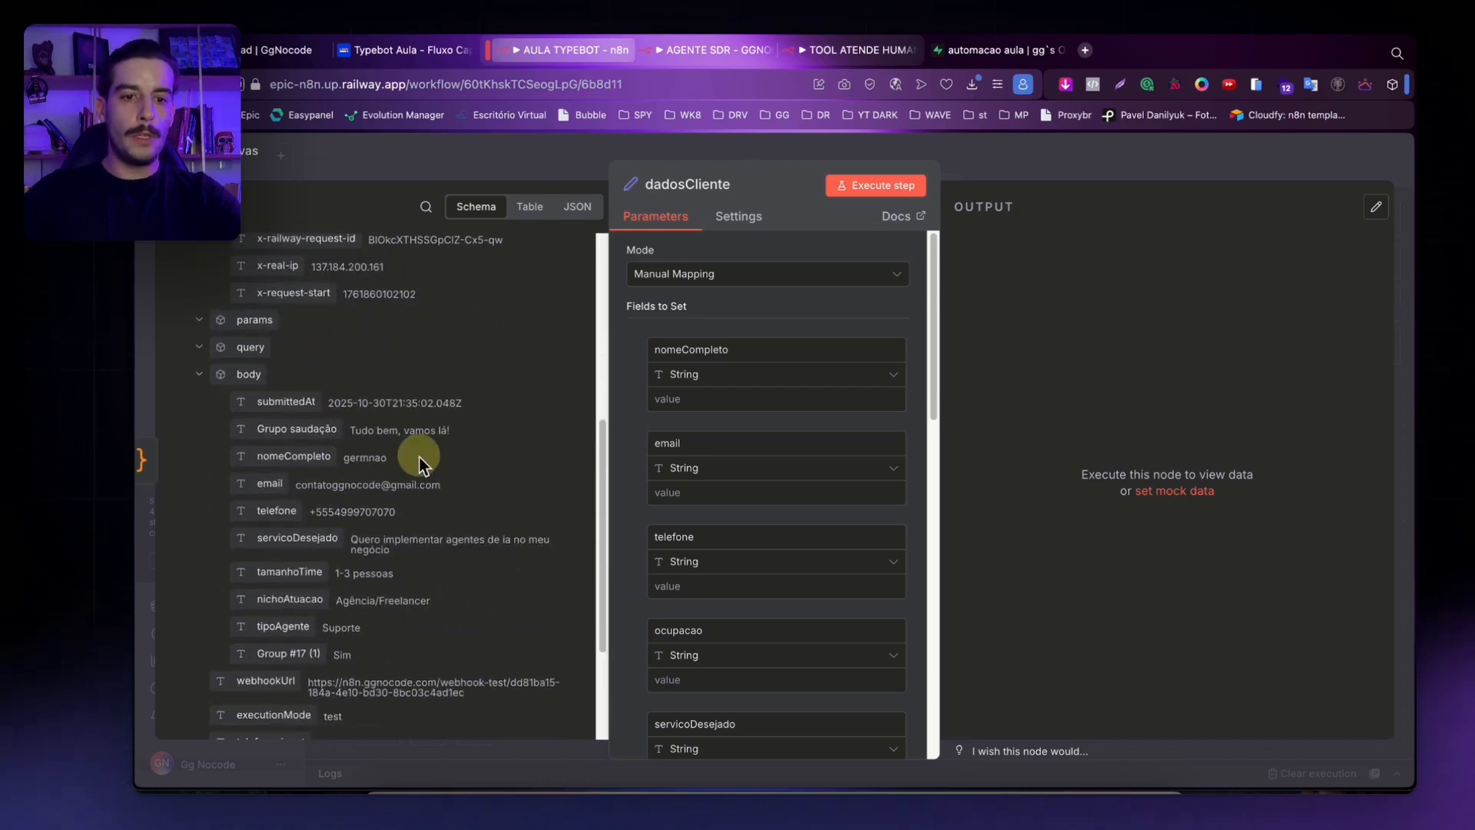
{"action": "scroll", "coordinate": [433, 453], "scroll_direction": "down", "scroll_amount": 3}
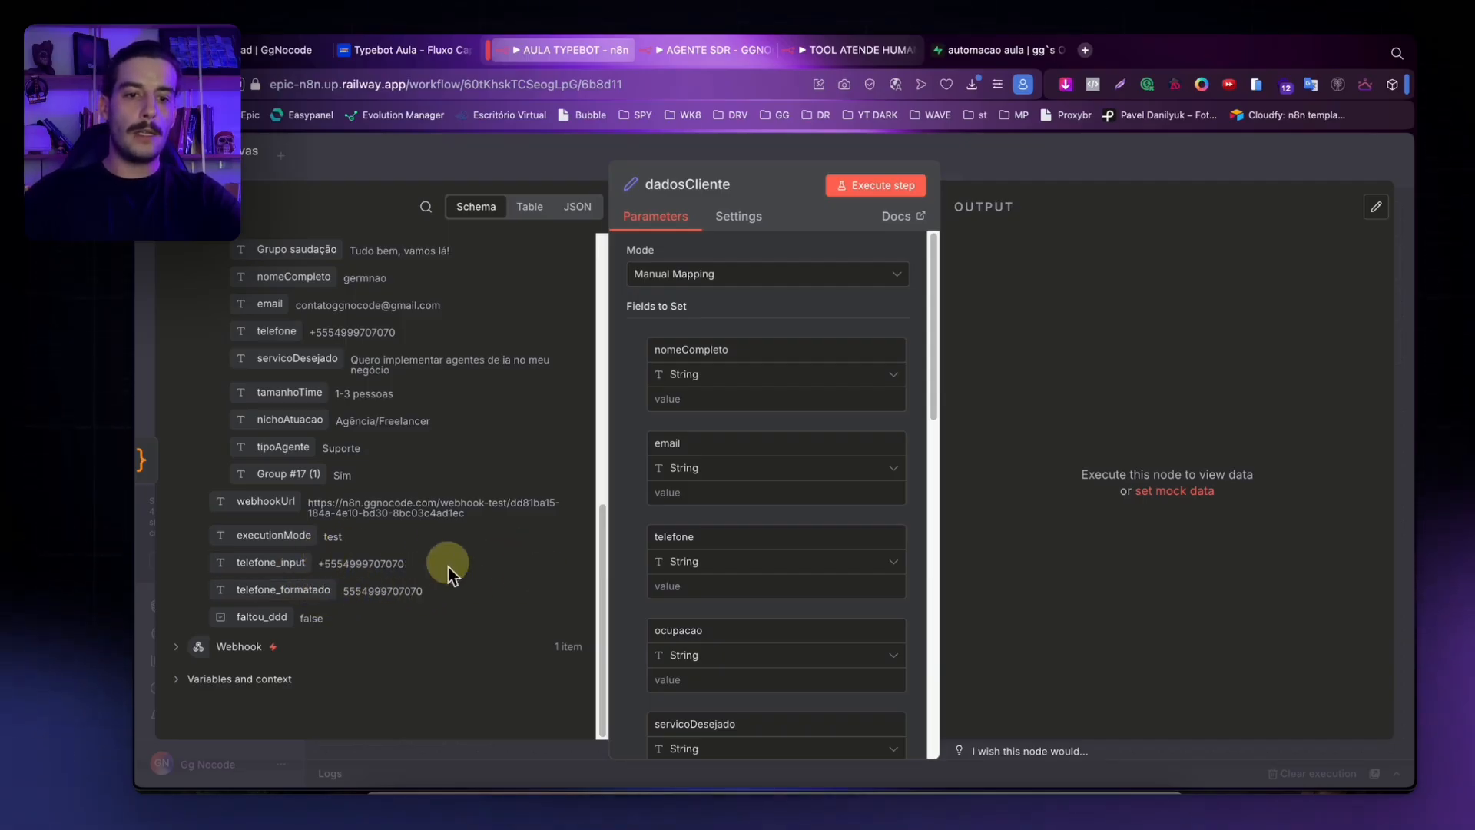
{"action": "scroll", "coordinate": [768, 500], "scroll_direction": "down", "scroll_amount": 10}
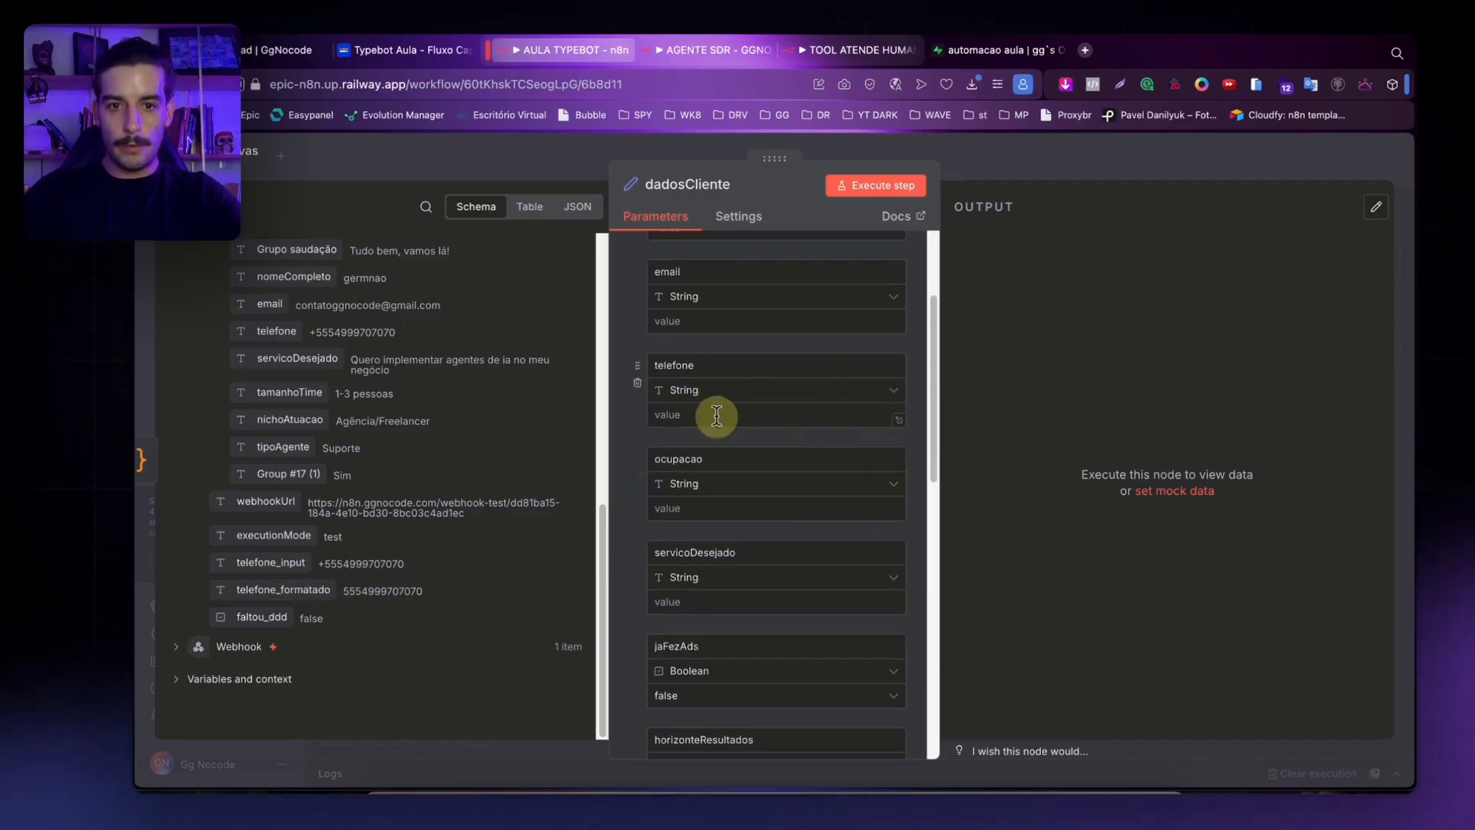
{"action": "left_click", "coordinate": [730, 582]}
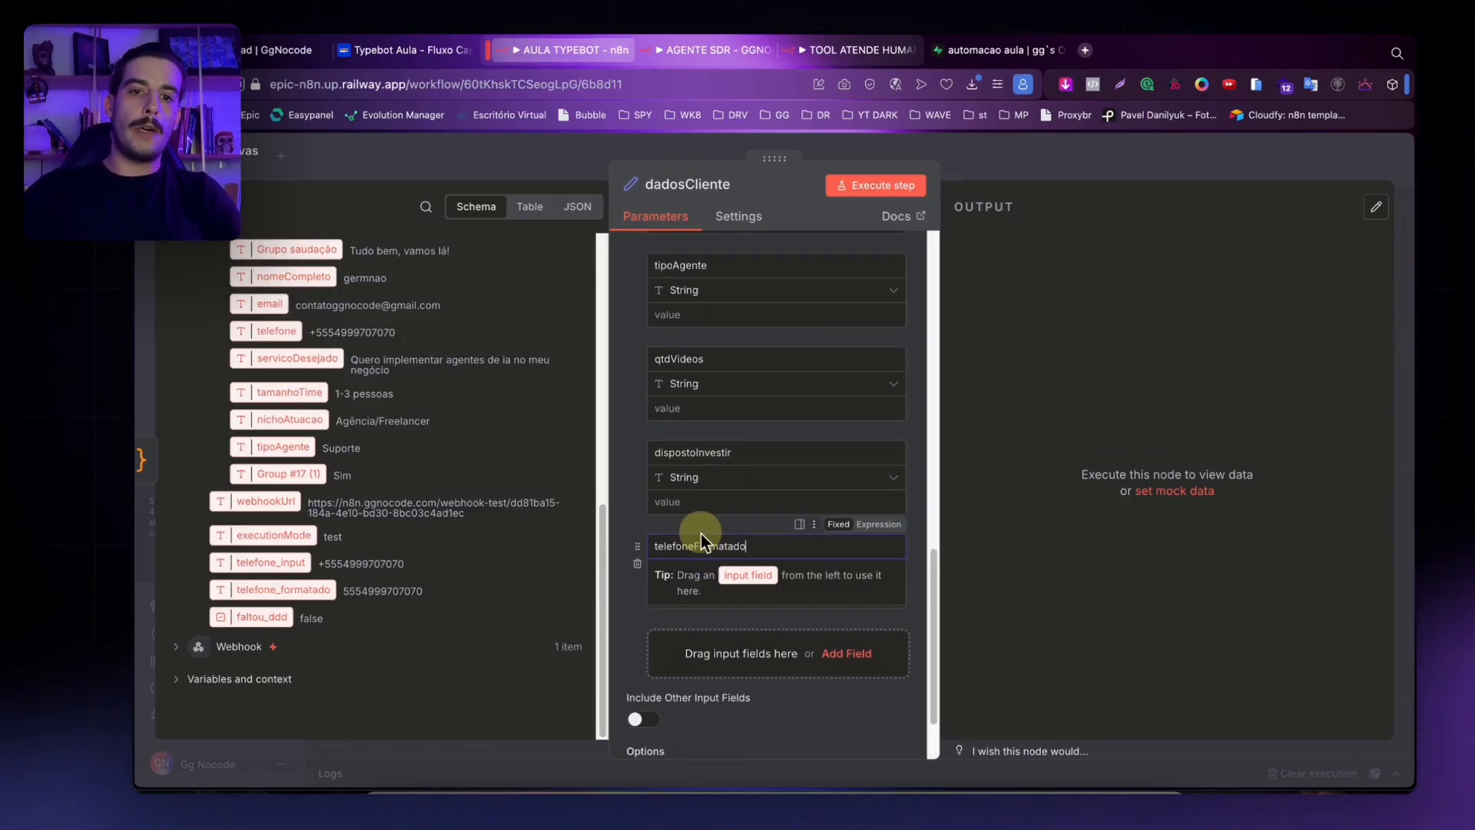
{"action": "key", "text": "Return"}
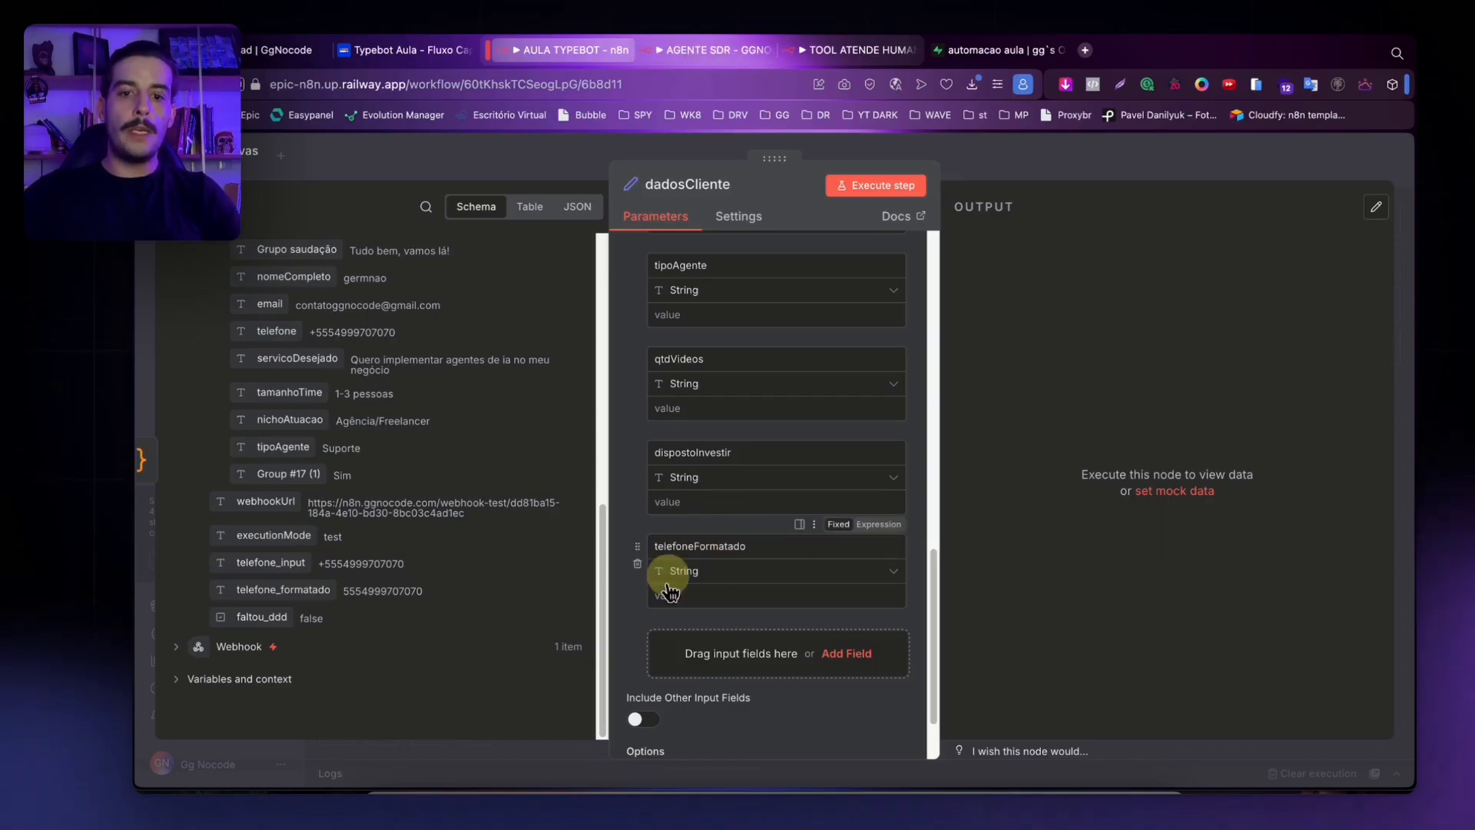
Map the Code node's telefone_formatado output to the value of the telefoneFormatado field.
{"action": "scroll", "coordinate": [723, 511], "scroll_direction": "up", "scroll_amount": 3}
{"action": "scroll", "coordinate": [722, 511], "scroll_direction": "up", "scroll_amount": 5}
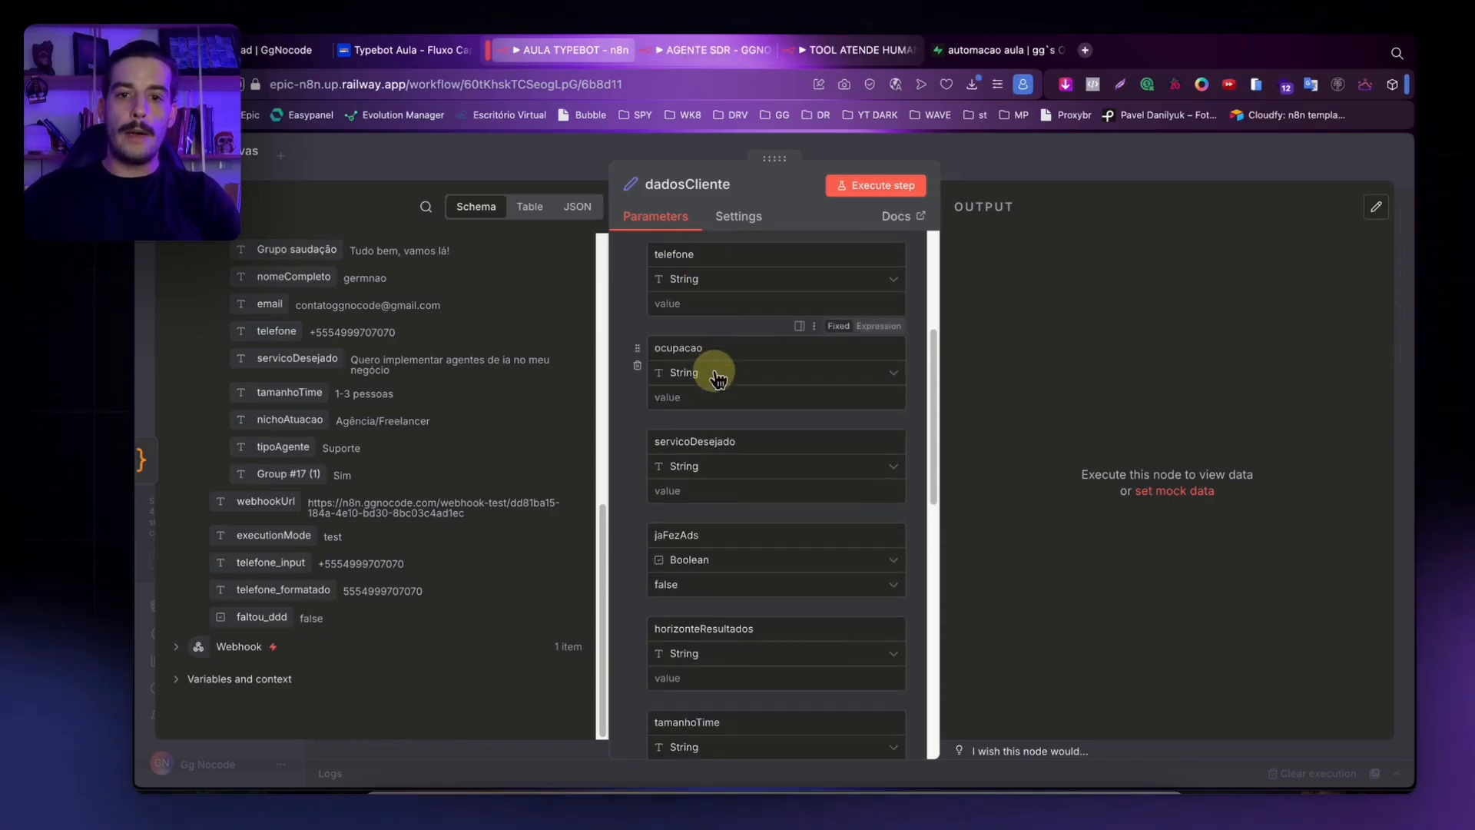
{"action": "scroll", "coordinate": [755, 347], "scroll_direction": "up", "scroll_amount": 3}
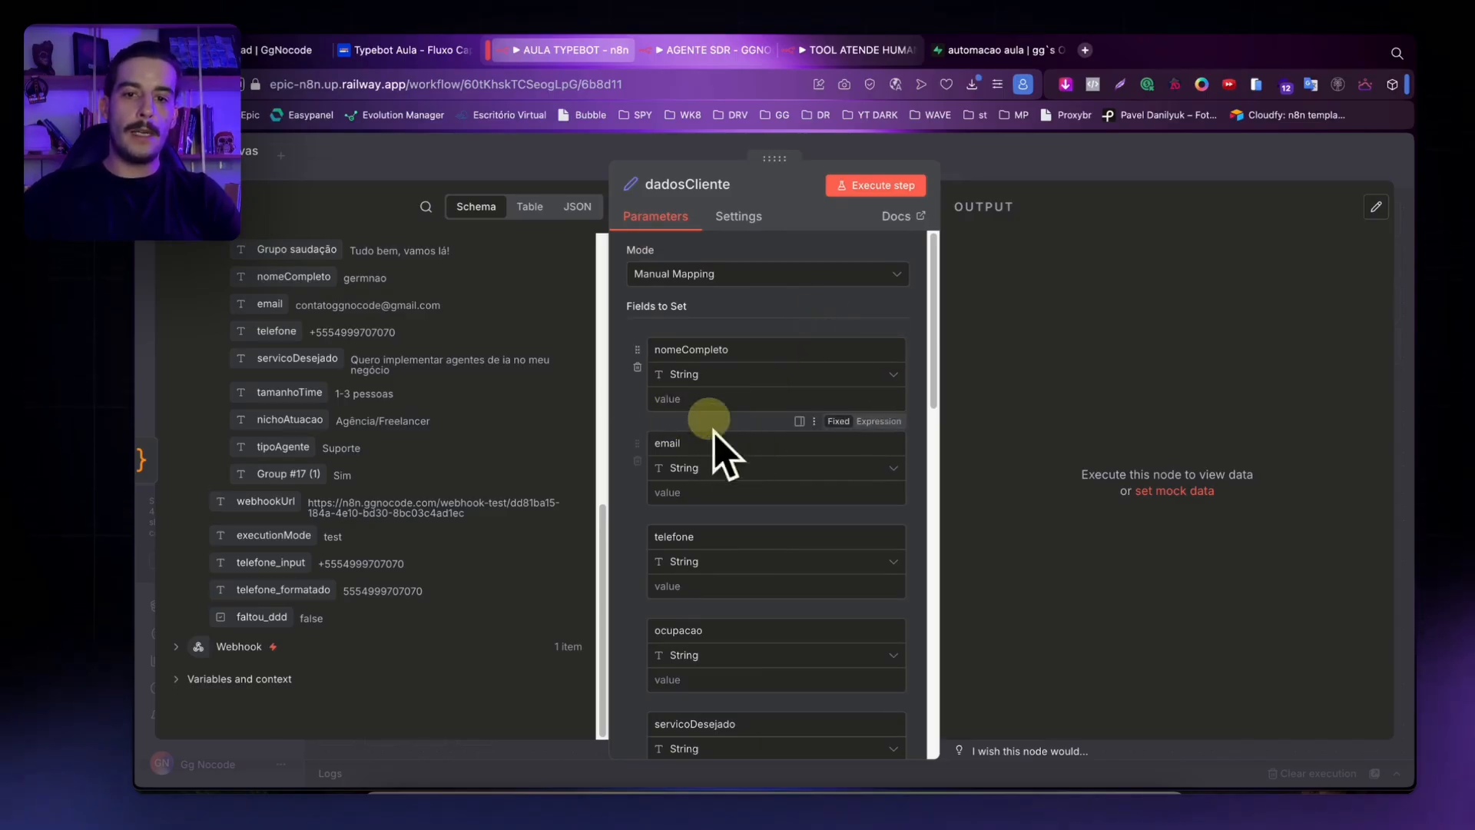
{"action": "scroll", "coordinate": [738, 450], "scroll_direction": "down", "scroll_amount": 15}
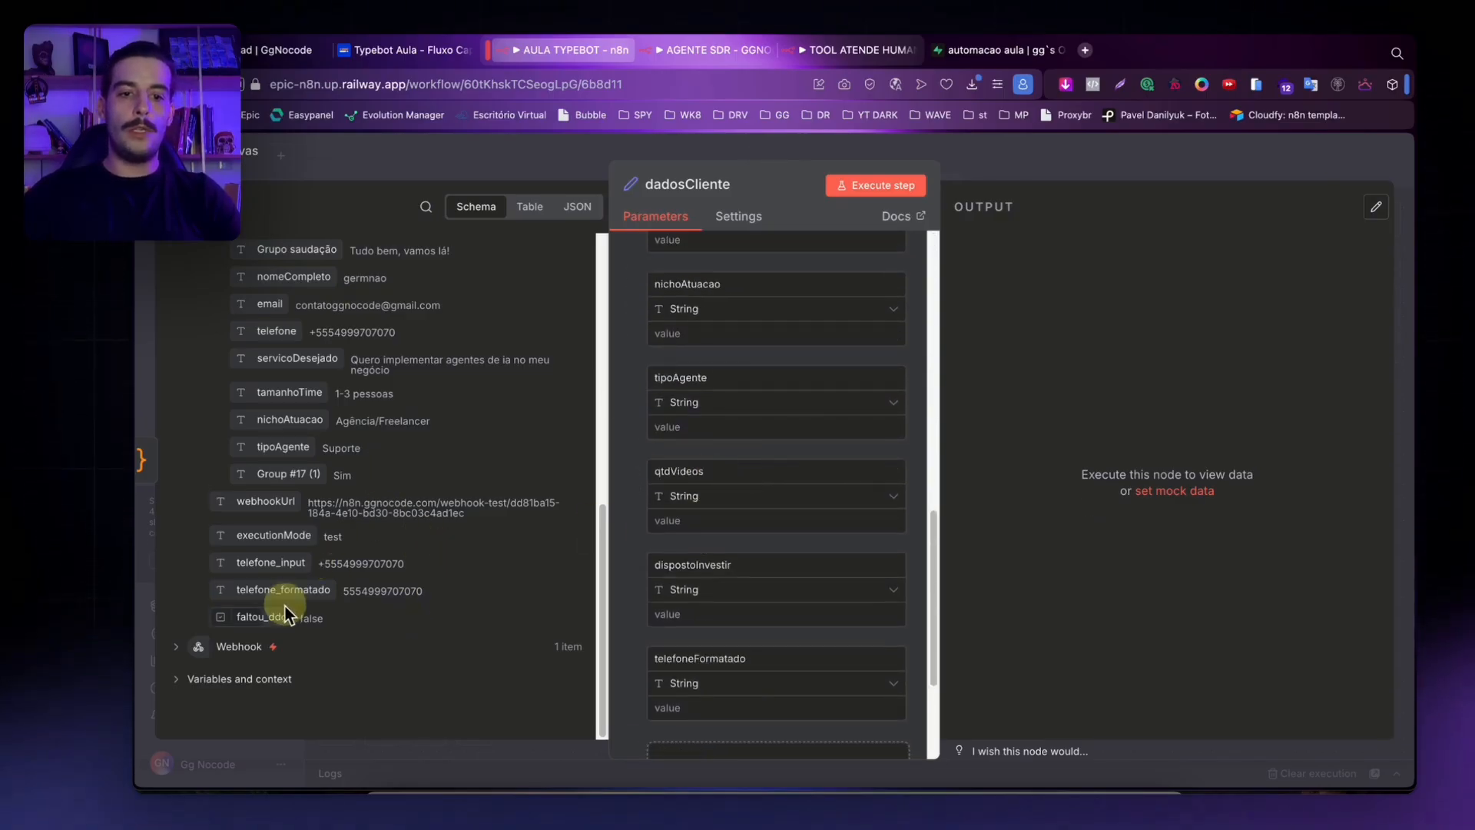
{"action": "scroll", "coordinate": [652, 586], "scroll_direction": "down", "scroll_amount": 5}
{"action": "left_click_drag", "start_coordinate": [284, 590], "coordinate": [695, 502]}
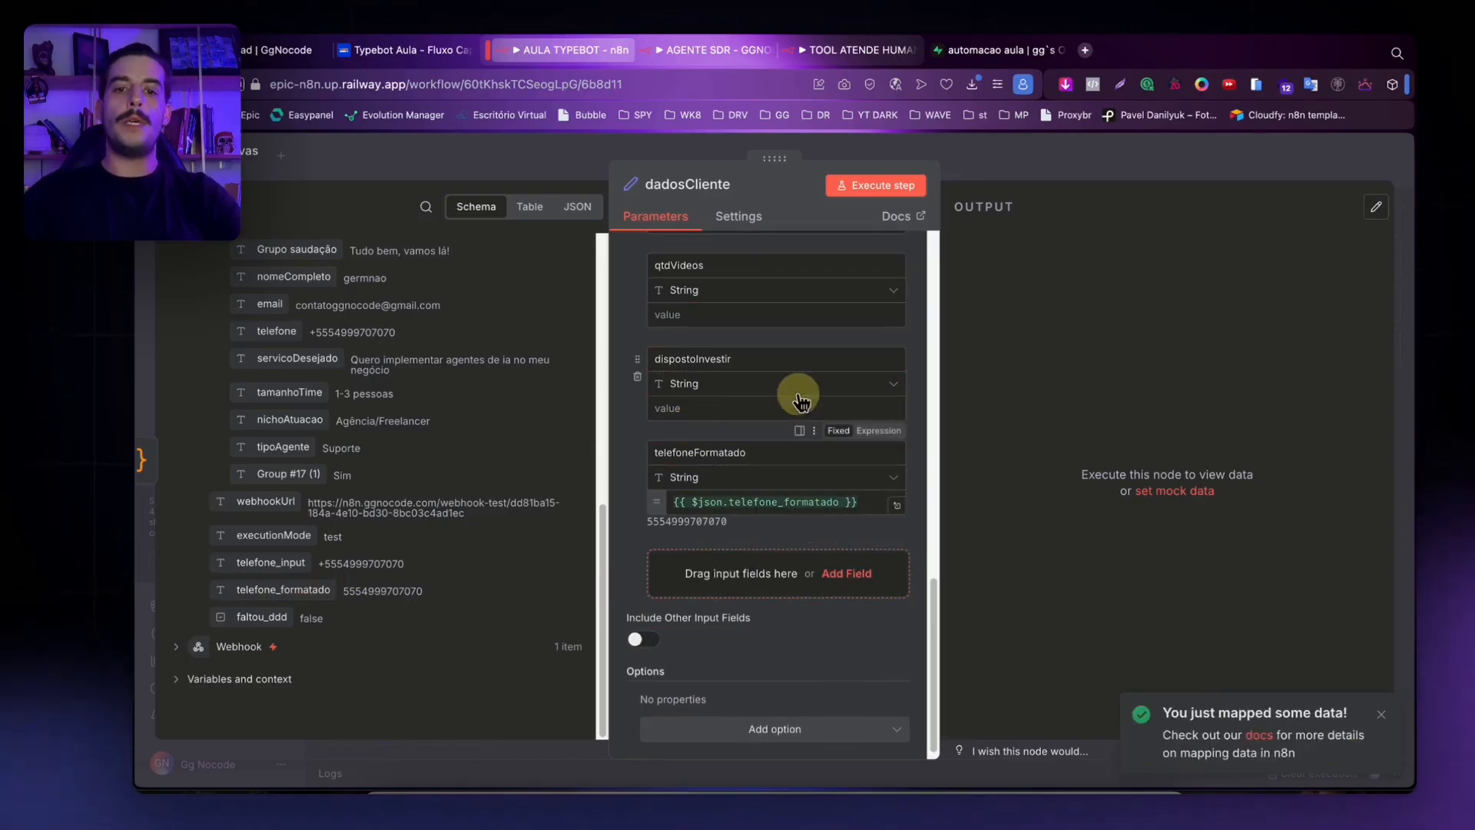
Close the dadosCliente node and align the Webhook node horizontally with the Code node on the canvas.
{"action": "scroll", "coordinate": [780, 412], "scroll_direction": "up", "scroll_amount": 3}
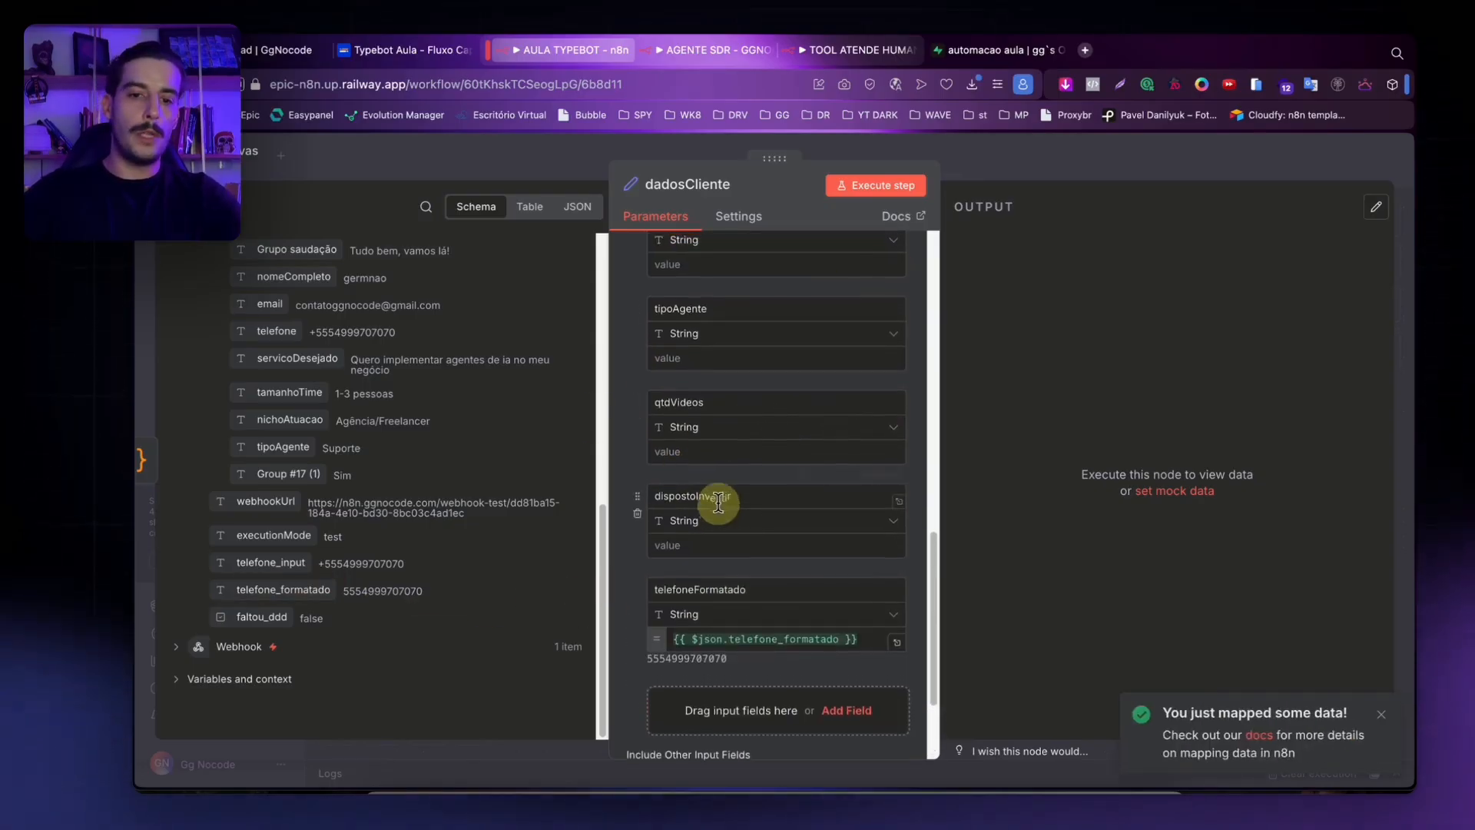
{"action": "scroll", "coordinate": [718, 502], "scroll_direction": "up", "scroll_amount": 3}
{"action": "scroll", "coordinate": [654, 603], "scroll_direction": "down", "scroll_amount": 3}
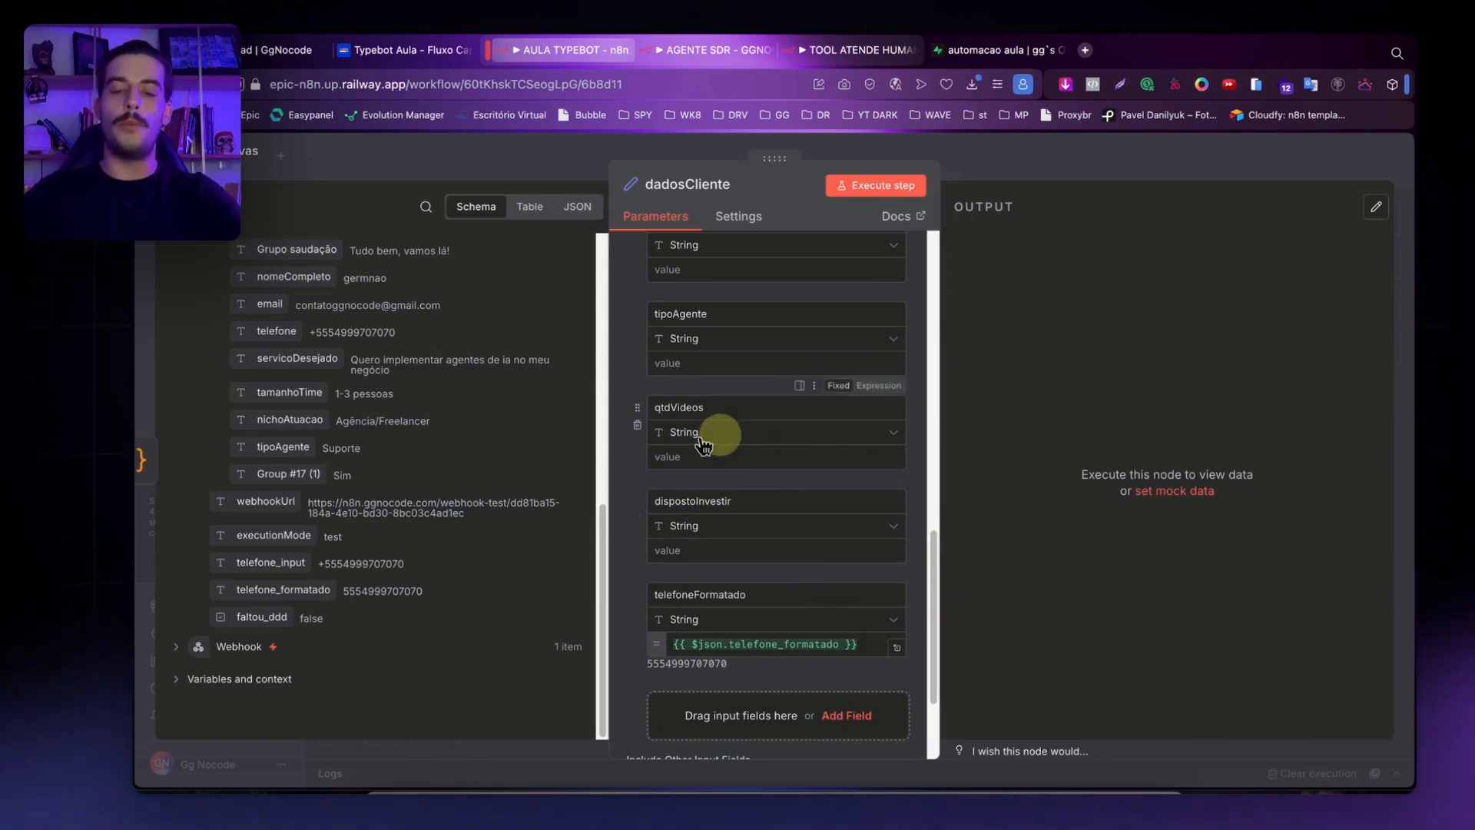
{"action": "scroll", "coordinate": [763, 303], "scroll_direction": "up", "scroll_amount": 8}
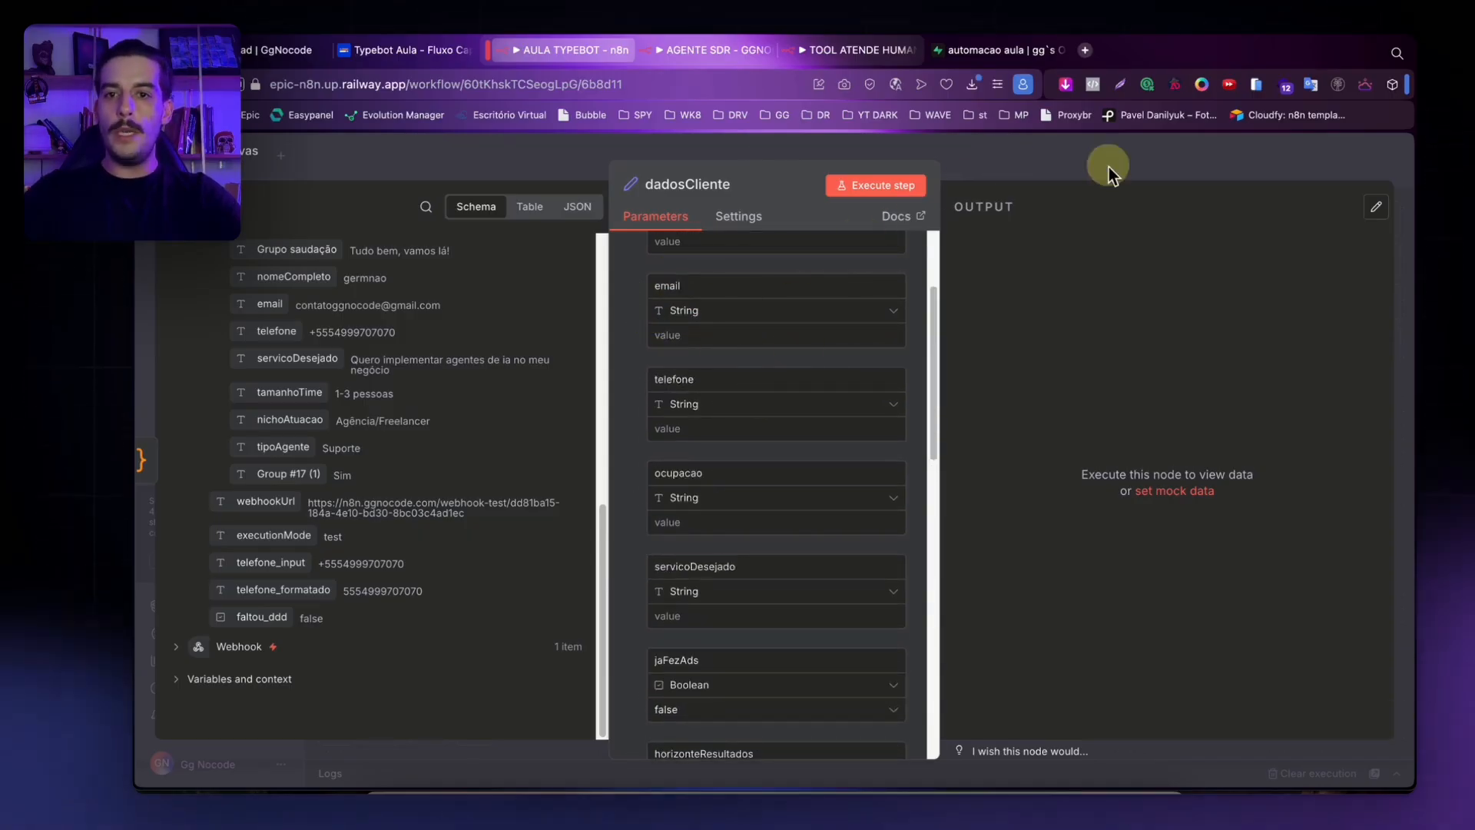
{"action": "left_click", "coordinate": [1077, 166]}
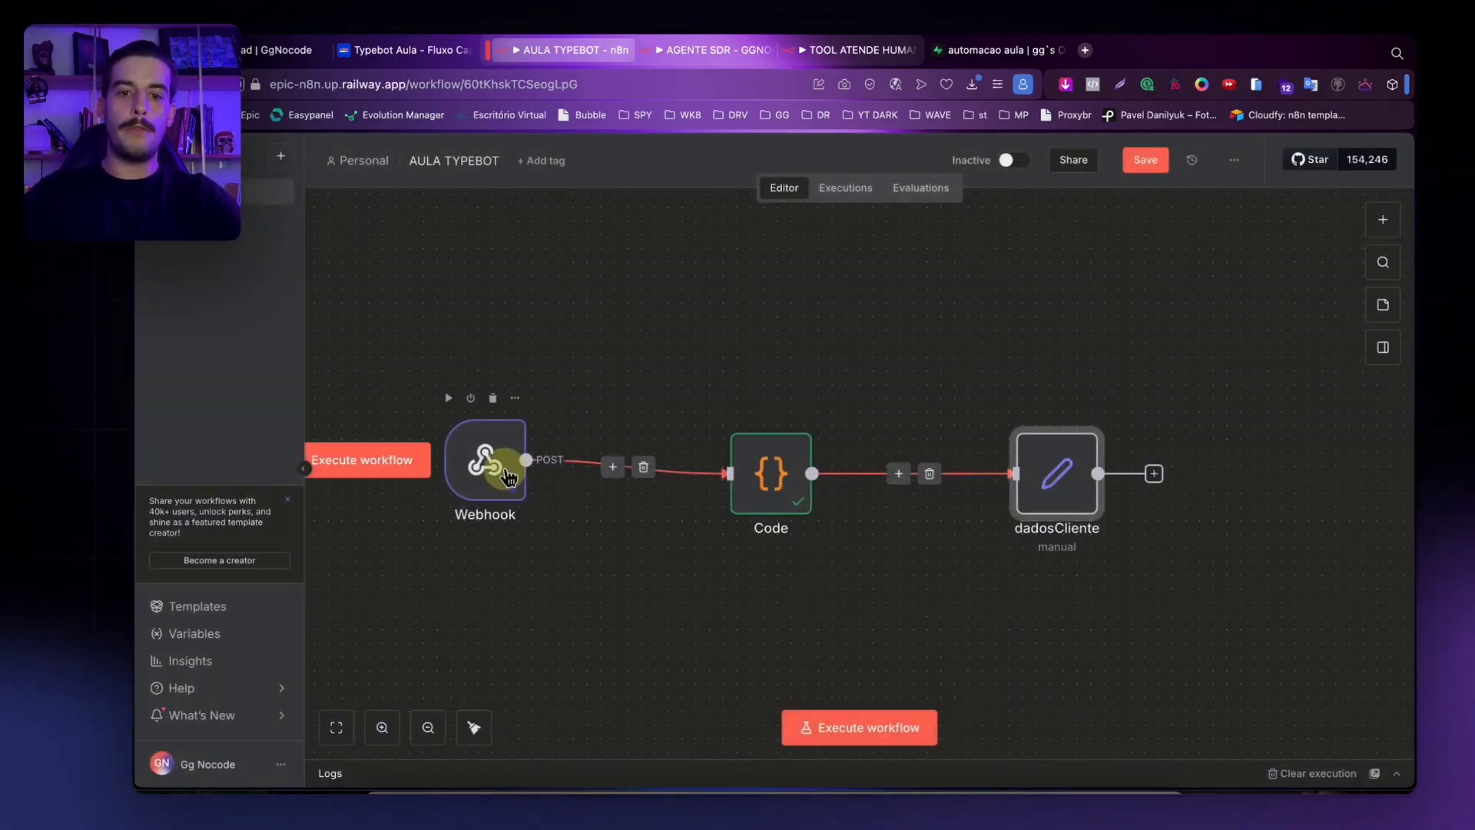
{"action": "left_click_drag", "start_coordinate": [492, 463], "coordinate": [478, 476]}
{"action": "left_click", "coordinate": [771, 474]}
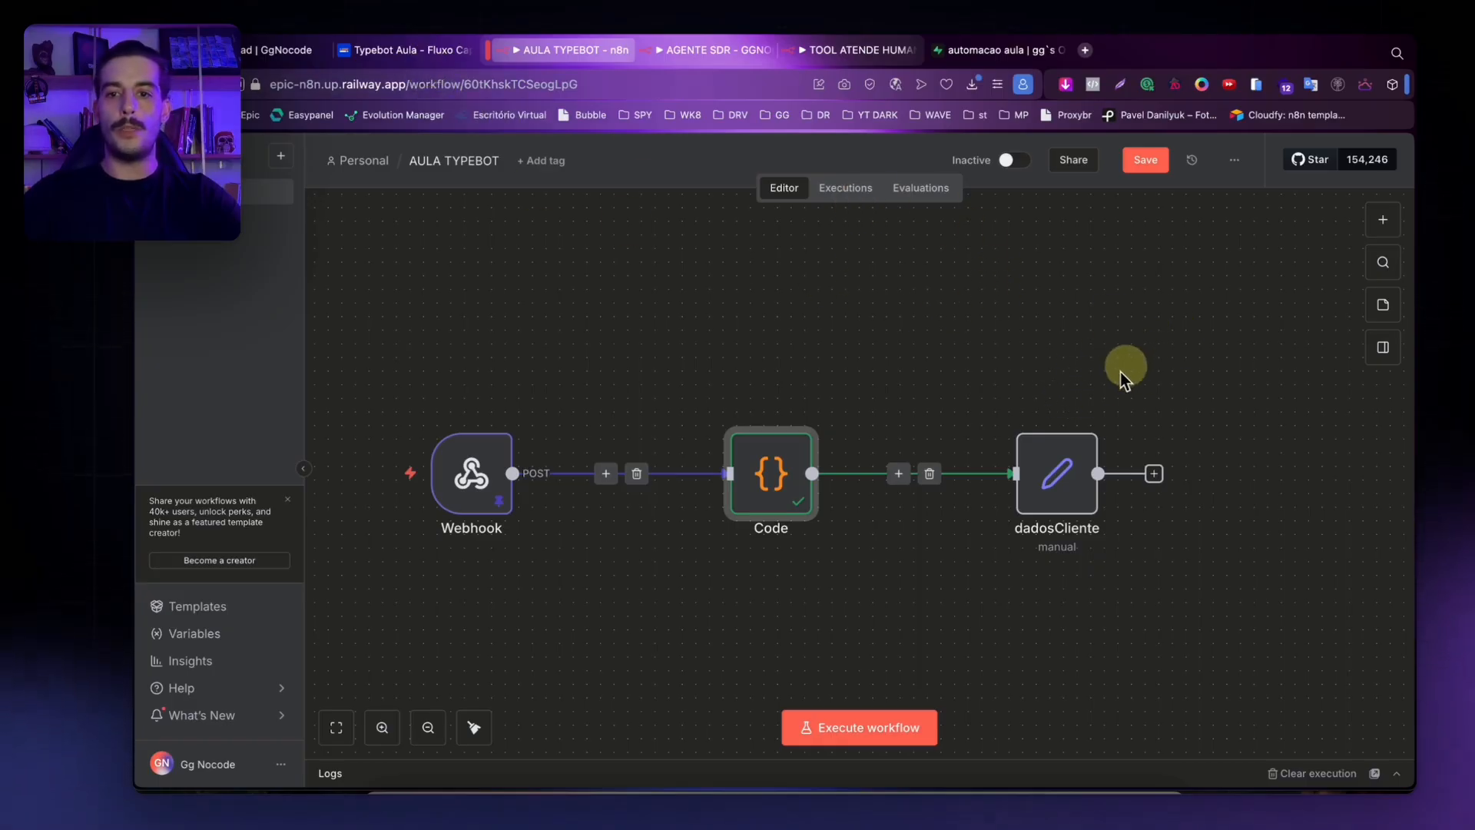
Reopen the dadosCliente node and examine the incoming Code and Webhook data, including the body variables received from Typebot.
{"action": "left_click", "coordinate": [1098, 473]}
{"action": "left_click", "coordinate": [1060, 488]}
{"action": "double_click", "coordinate": [1059, 477]}
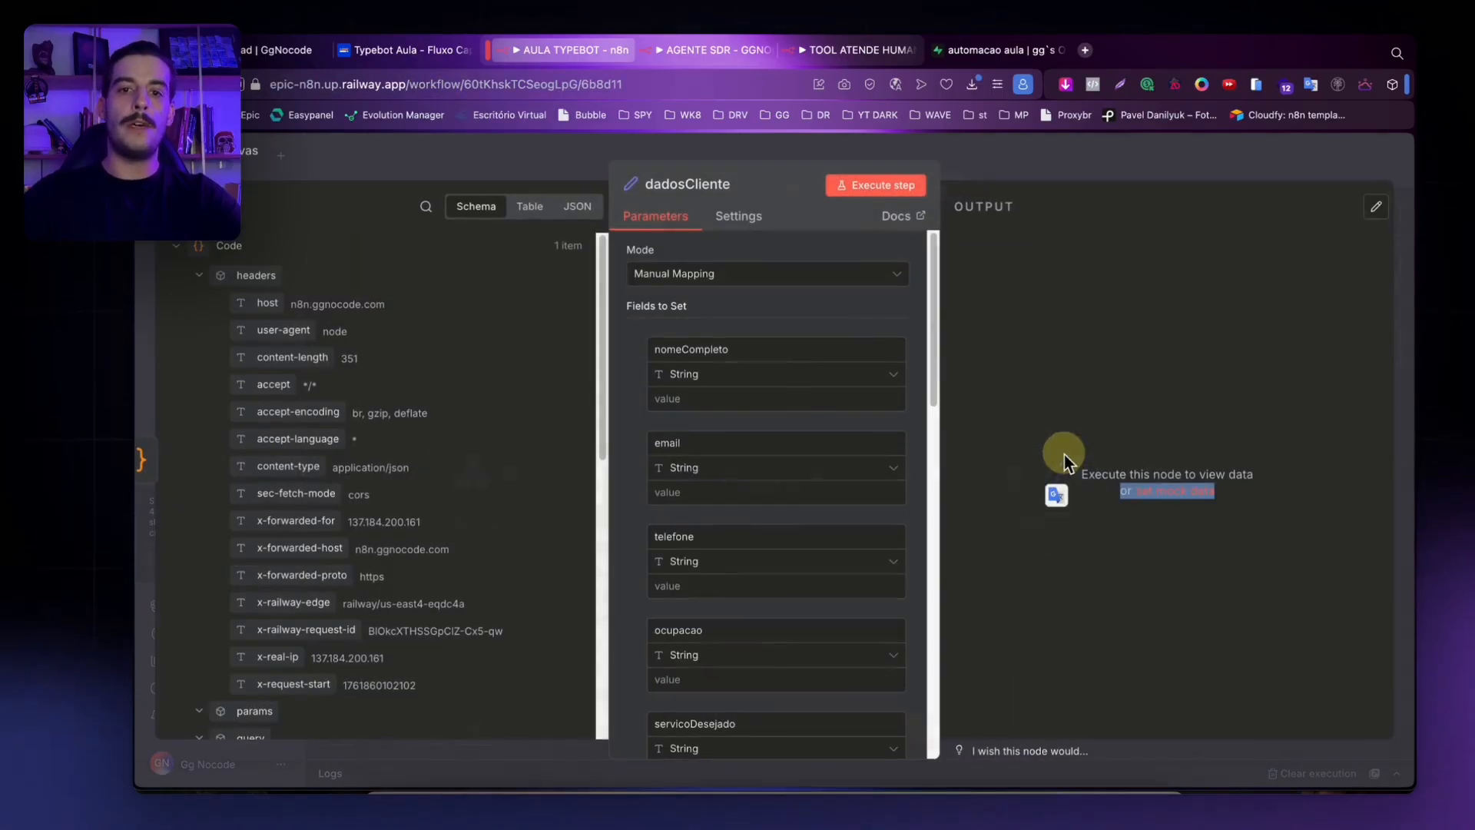
{"action": "scroll", "coordinate": [455, 461], "scroll_direction": "down", "scroll_amount": 10}
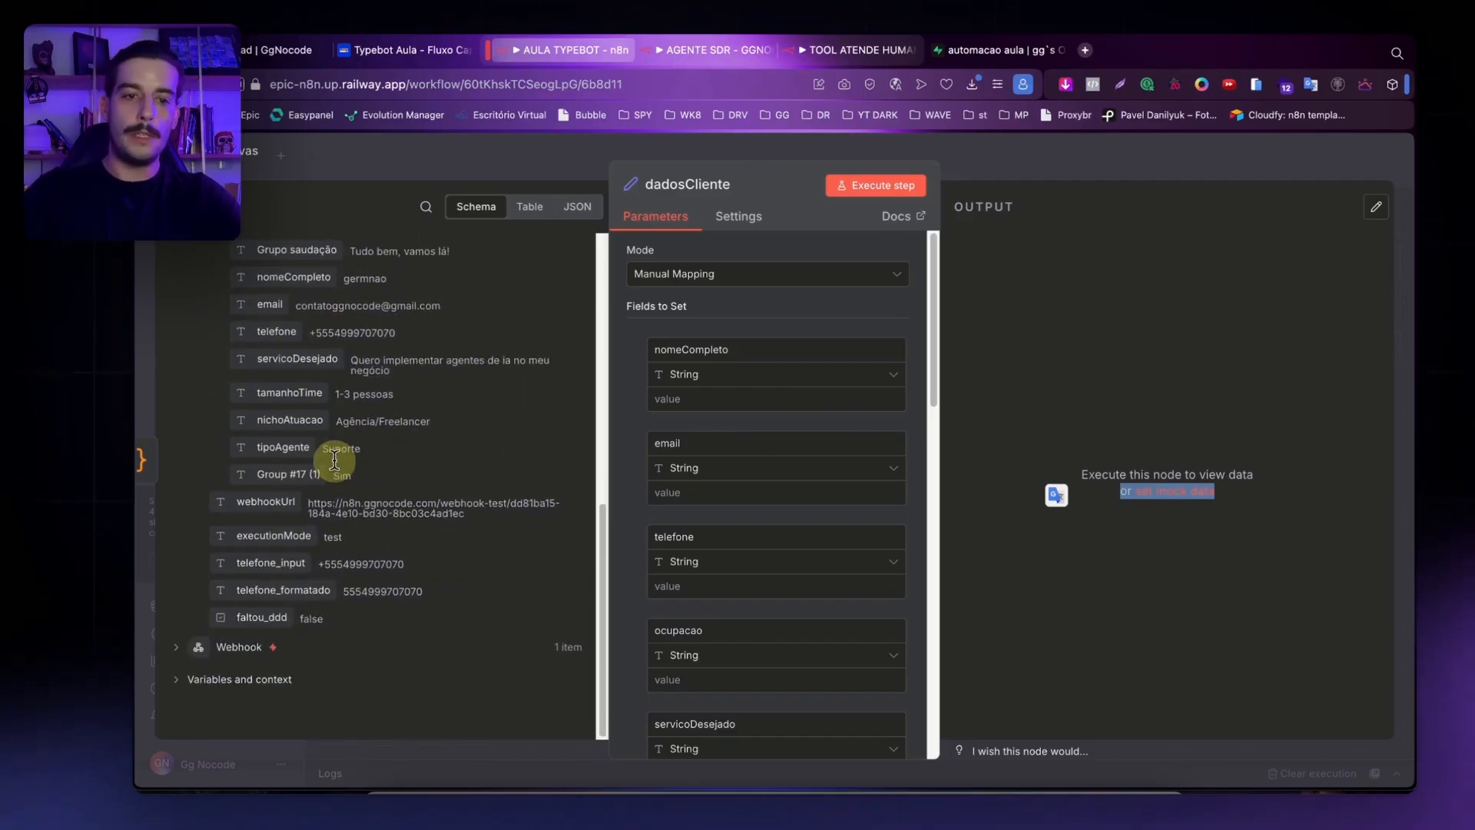
{"action": "left_click", "coordinate": [176, 646]}
{"action": "scroll", "coordinate": [323, 523], "scroll_direction": "down", "scroll_amount": 5}
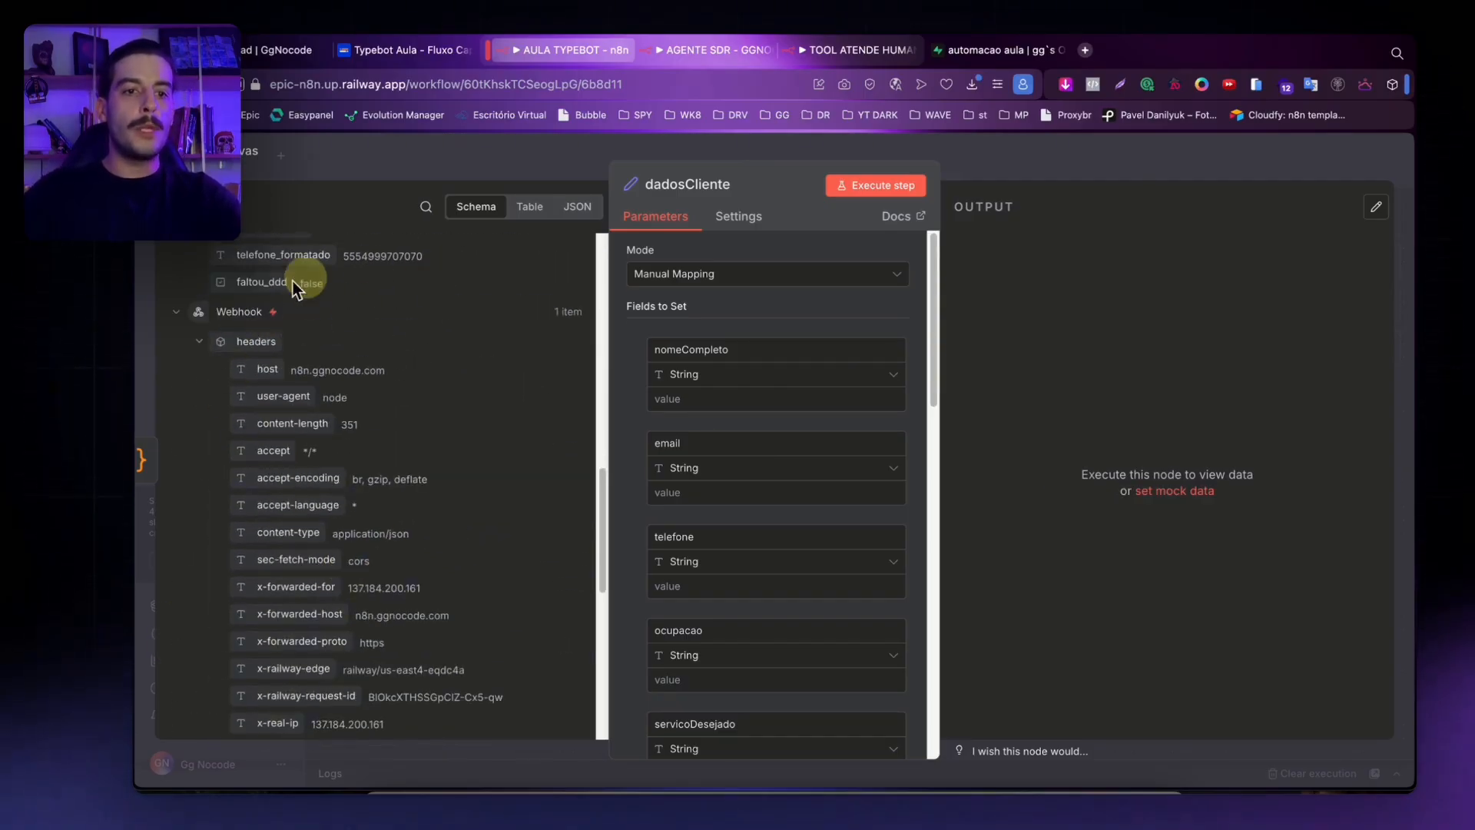
{"action": "scroll", "coordinate": [320, 341], "scroll_direction": "down", "scroll_amount": 2}
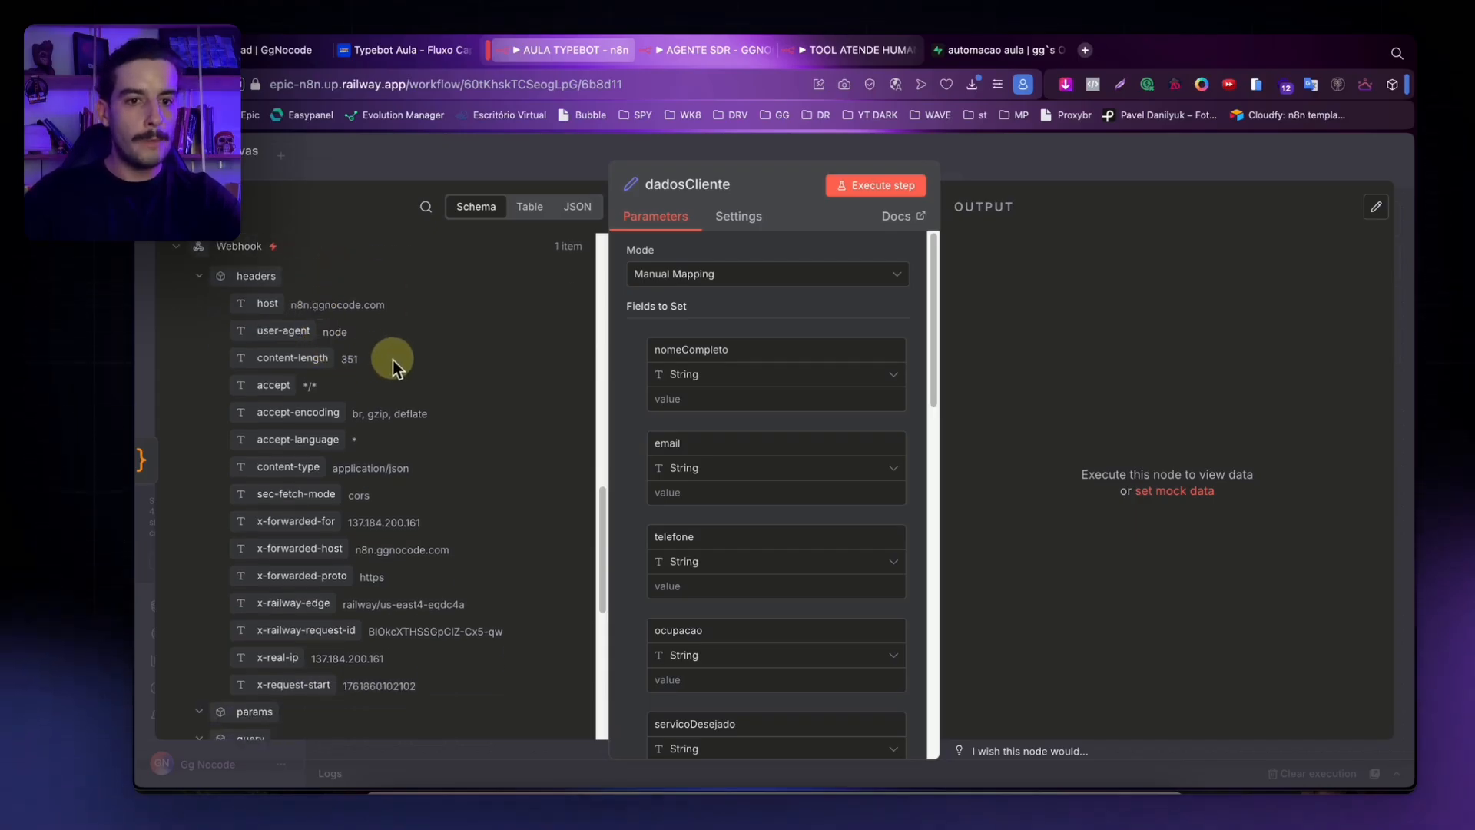
{"action": "scroll", "coordinate": [394, 360], "scroll_direction": "down", "scroll_amount": 10}
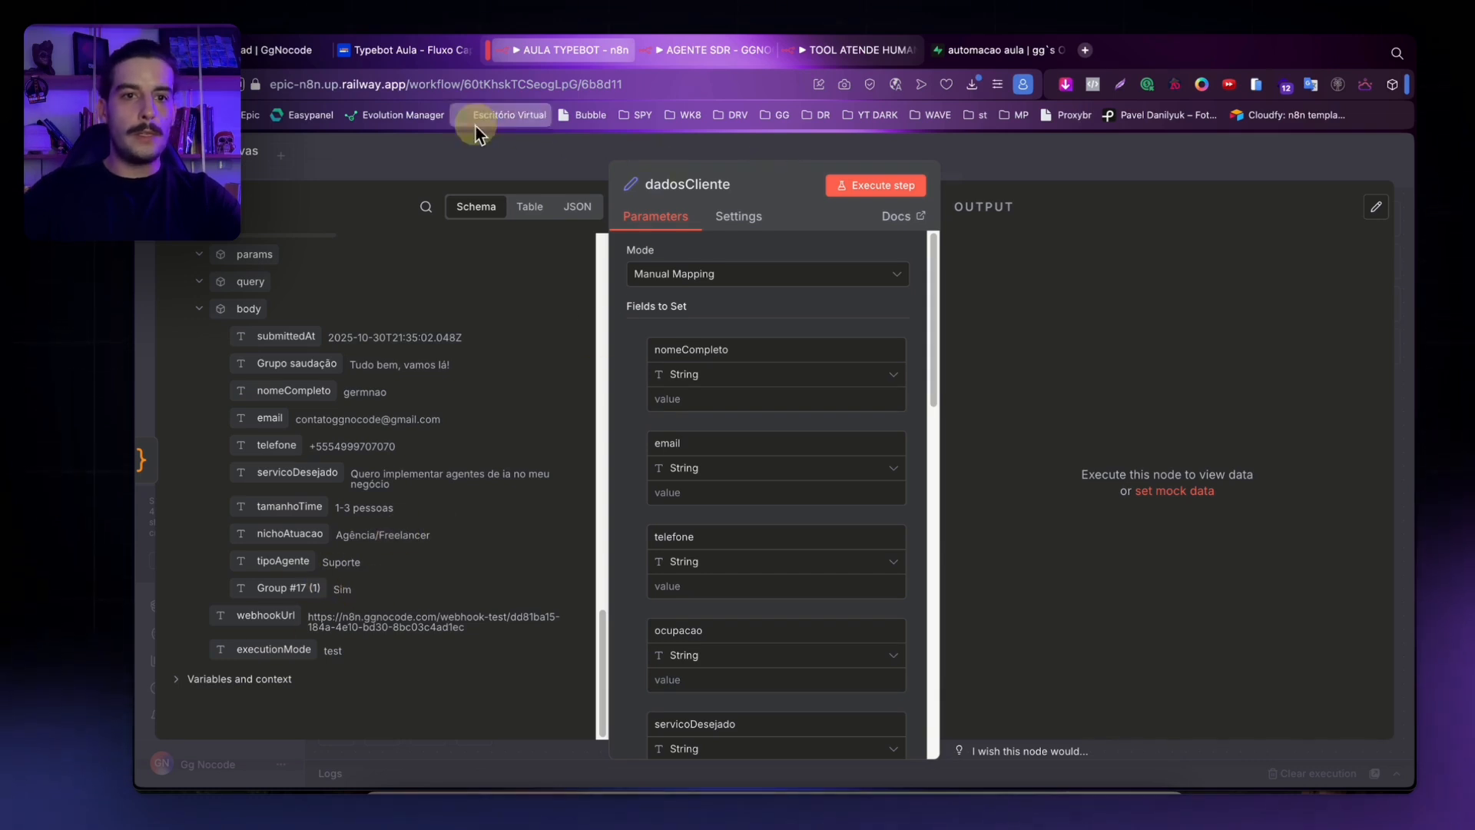
Switch to the Typebot flow, close the variables list and examine the question branches leading from Group Telefone to the final webhook group.
{"action": "left_click", "coordinate": [439, 58]}
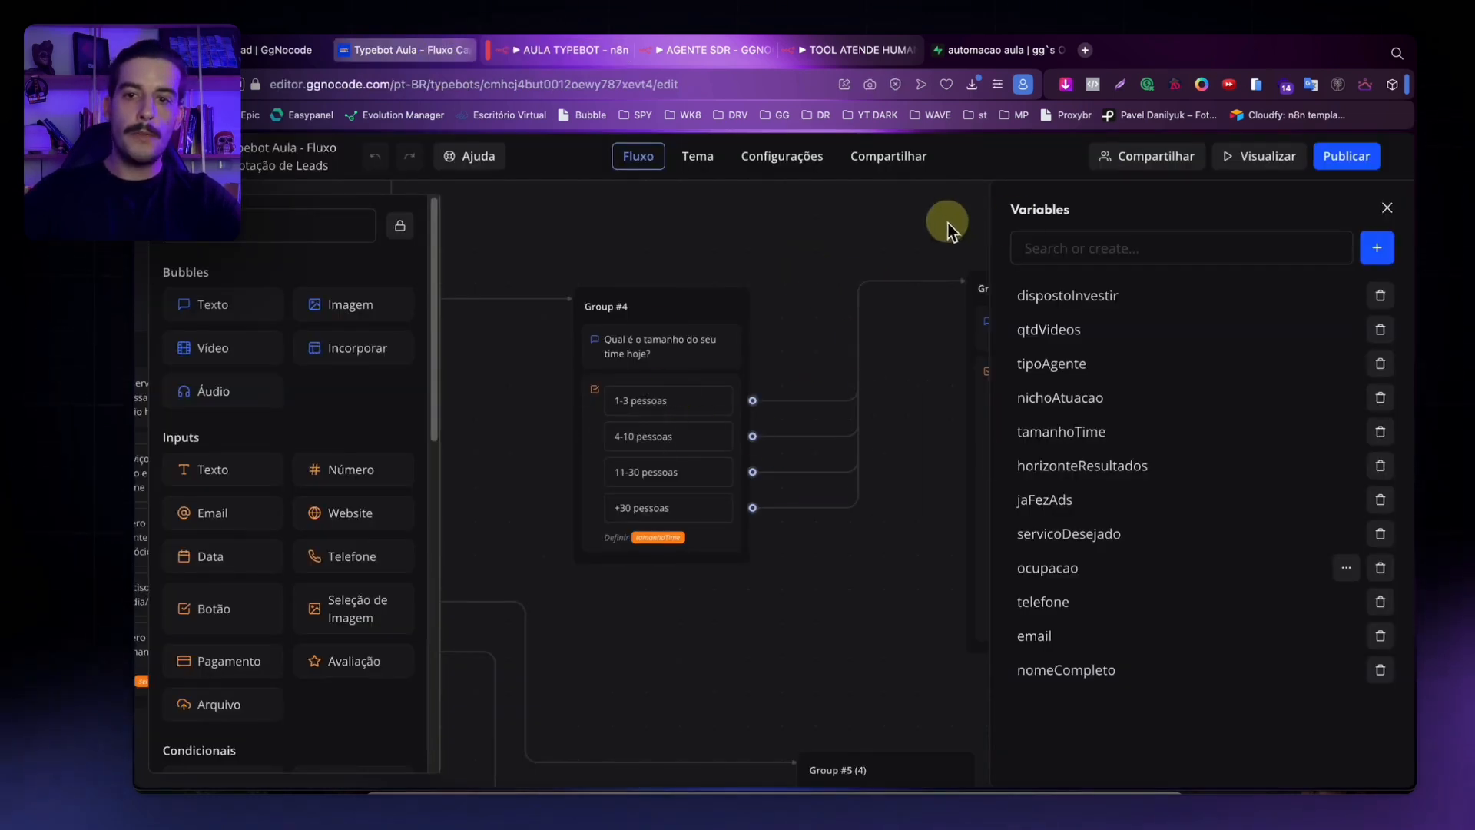
{"action": "scroll", "coordinate": [594, 344], "scroll_direction": "down", "scroll_amount": 5}
{"action": "left_click", "coordinate": [1389, 210]}
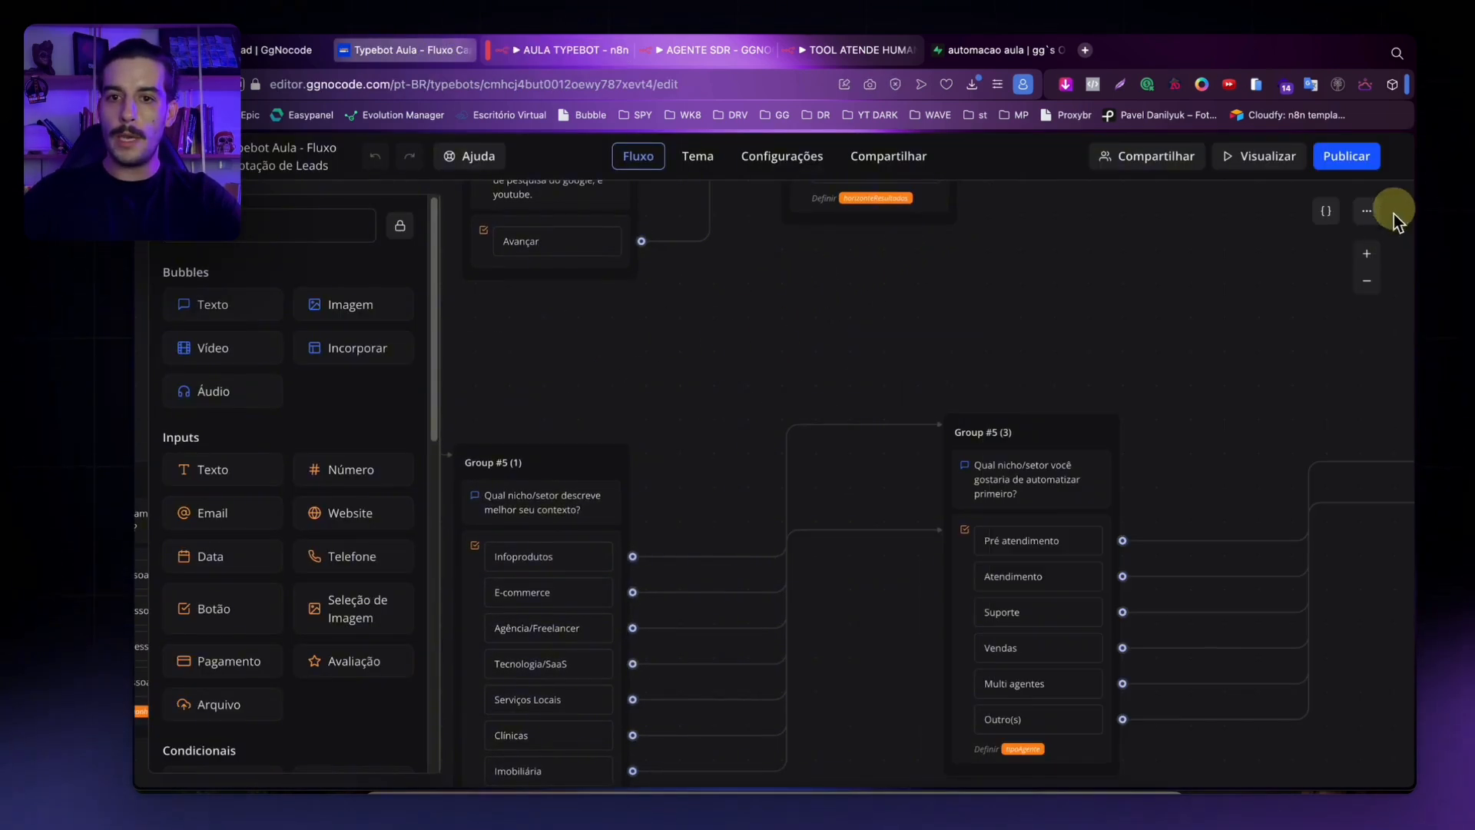
{"action": "left_click", "coordinate": [1372, 281]}
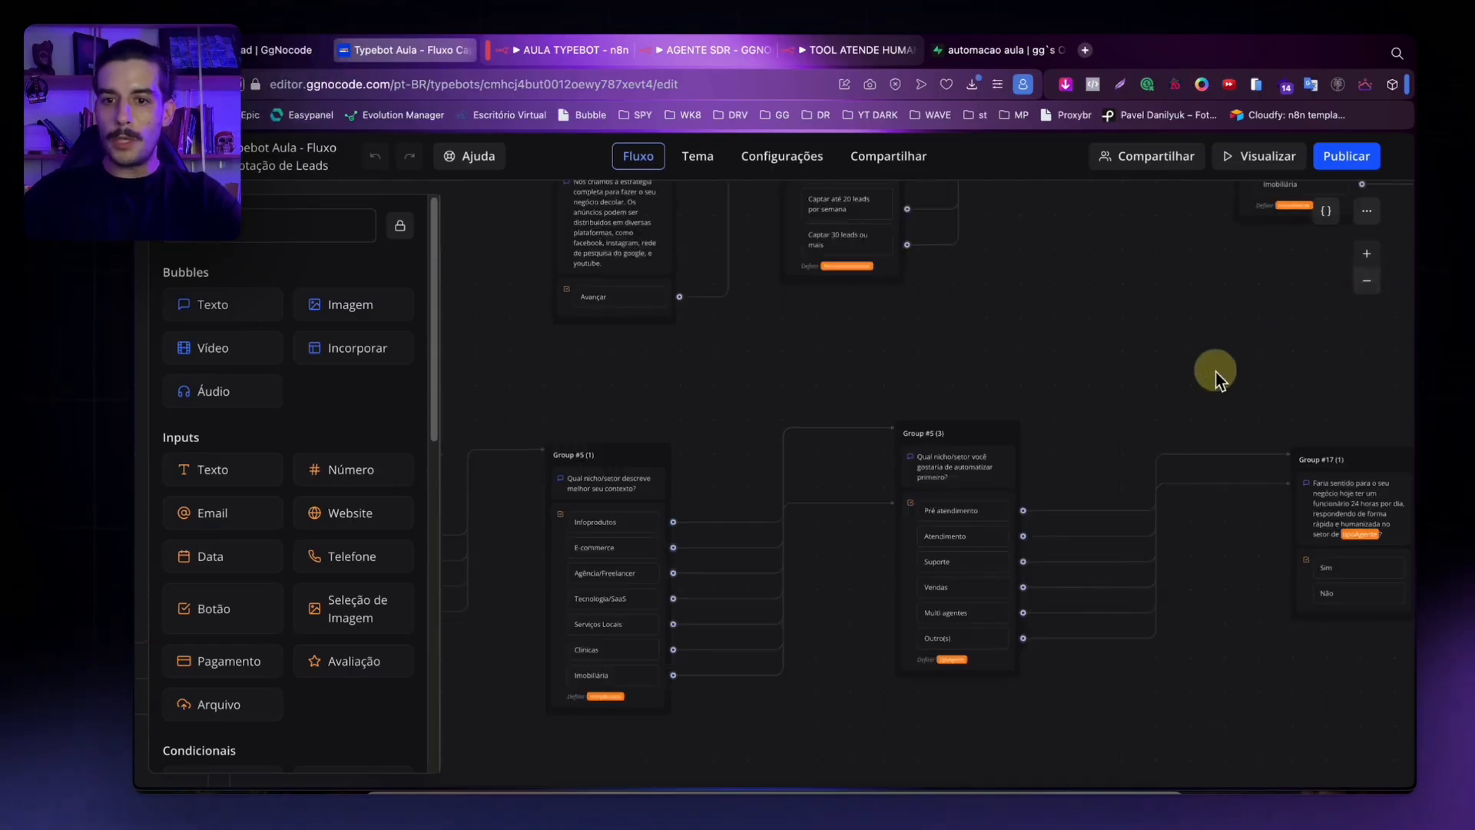
{"action": "left_click_drag", "start_coordinate": [1219, 372], "coordinate": [635, 514]}
{"action": "left_click_drag", "start_coordinate": [857, 448], "coordinate": [575, 511]}
{"action": "left_click_drag", "start_coordinate": [1022, 469], "coordinate": [792, 275]}
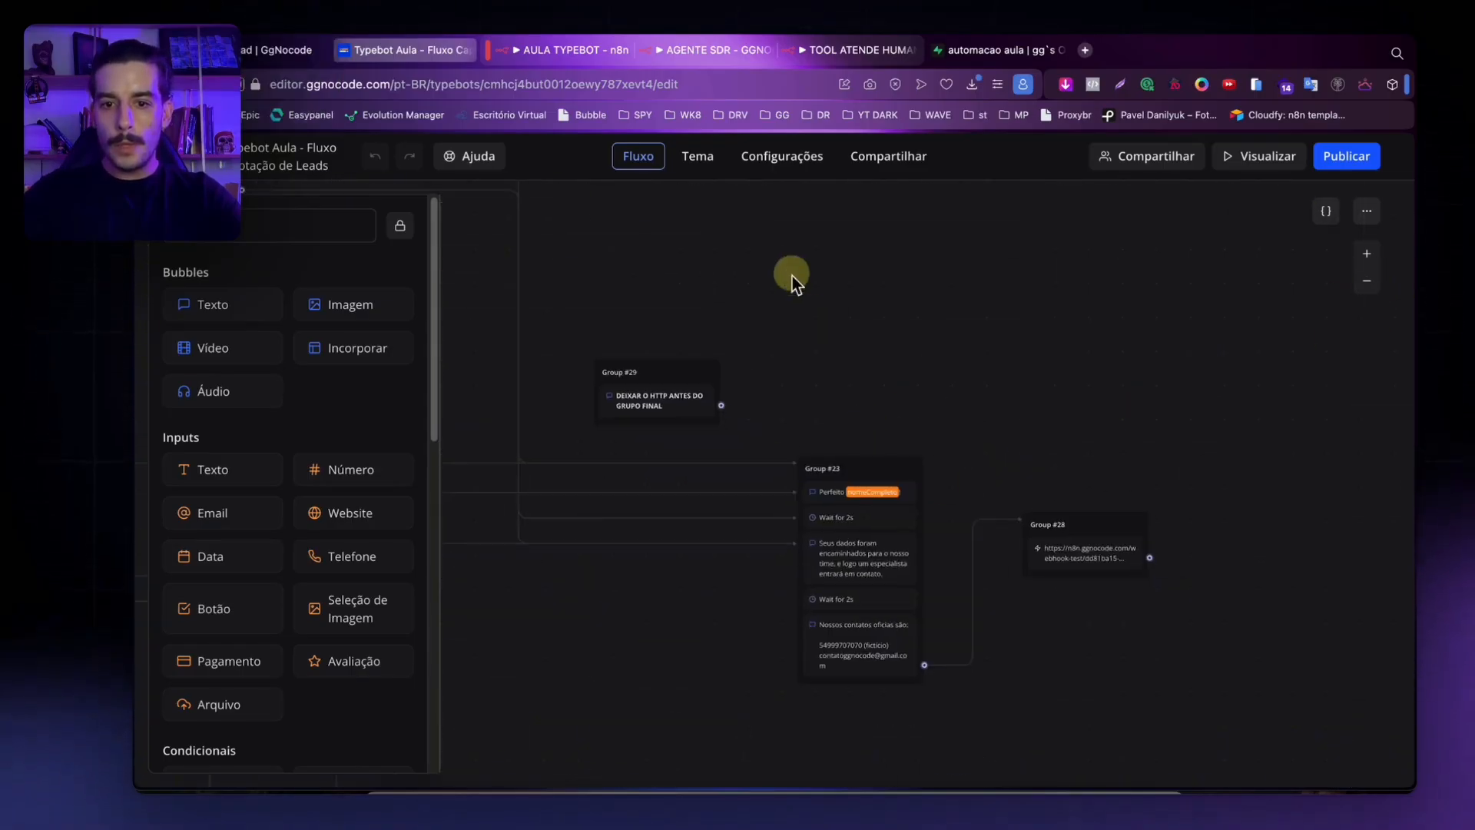
{"action": "left_click_drag", "start_coordinate": [476, 316], "coordinate": [650, 219]}
{"action": "left_click_drag", "start_coordinate": [843, 592], "coordinate": [1298, 492]}
{"action": "left_click_drag", "start_coordinate": [985, 480], "coordinate": [540, 374]}
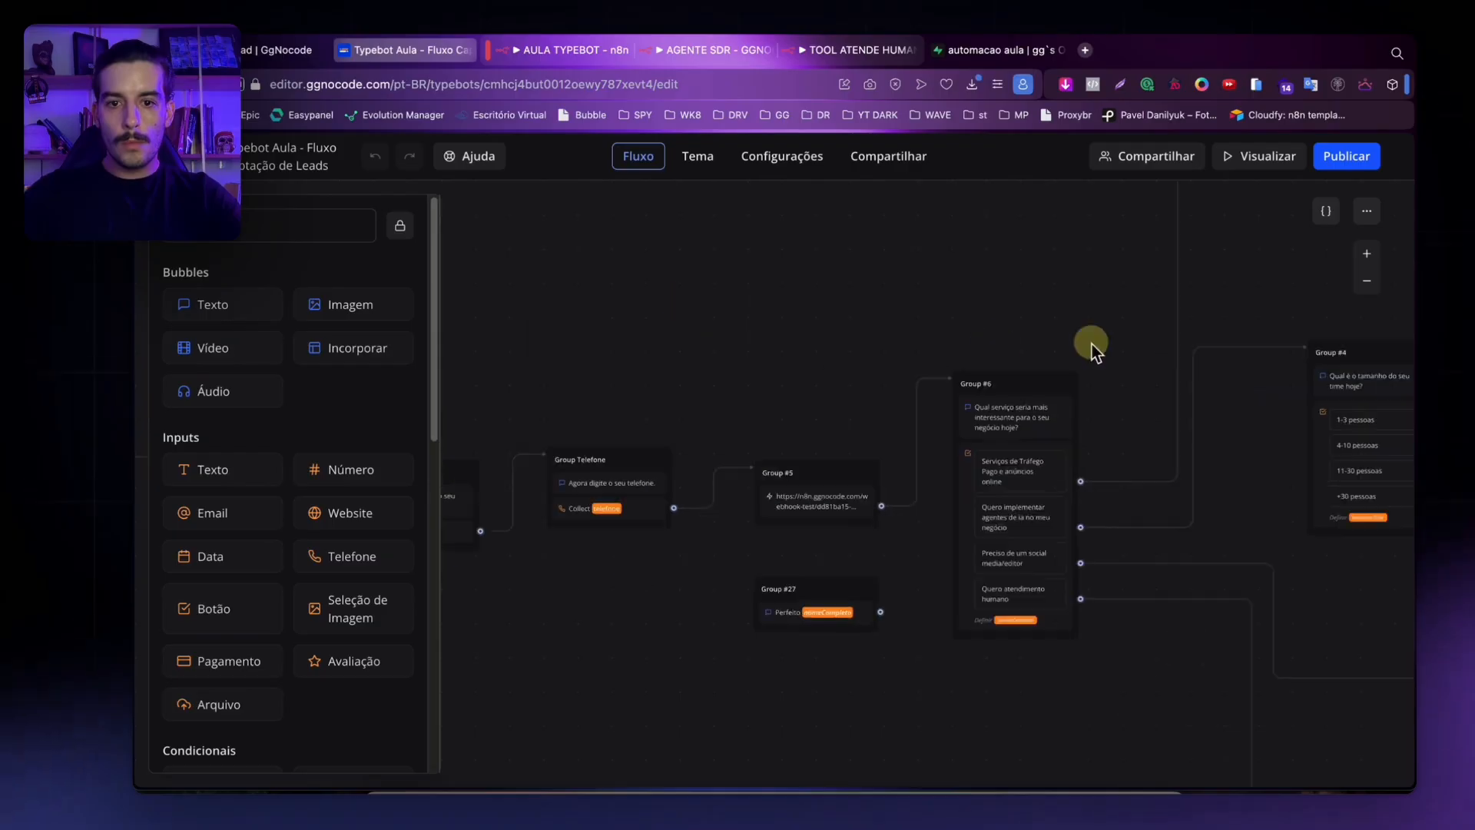
{"action": "left_click_drag", "start_coordinate": [1091, 344], "coordinate": [724, 428]}
{"action": "left_click_drag", "start_coordinate": [1299, 584], "coordinate": [912, 505]}
{"action": "left_click_drag", "start_coordinate": [746, 604], "coordinate": [1163, 492]}
{"action": "left_click_drag", "start_coordinate": [823, 554], "coordinate": [1170, 464]}
{"action": "left_click_drag", "start_coordinate": [1021, 500], "coordinate": [1140, 338]}
{"action": "left_click_drag", "start_coordinate": [1161, 391], "coordinate": [727, 454]}
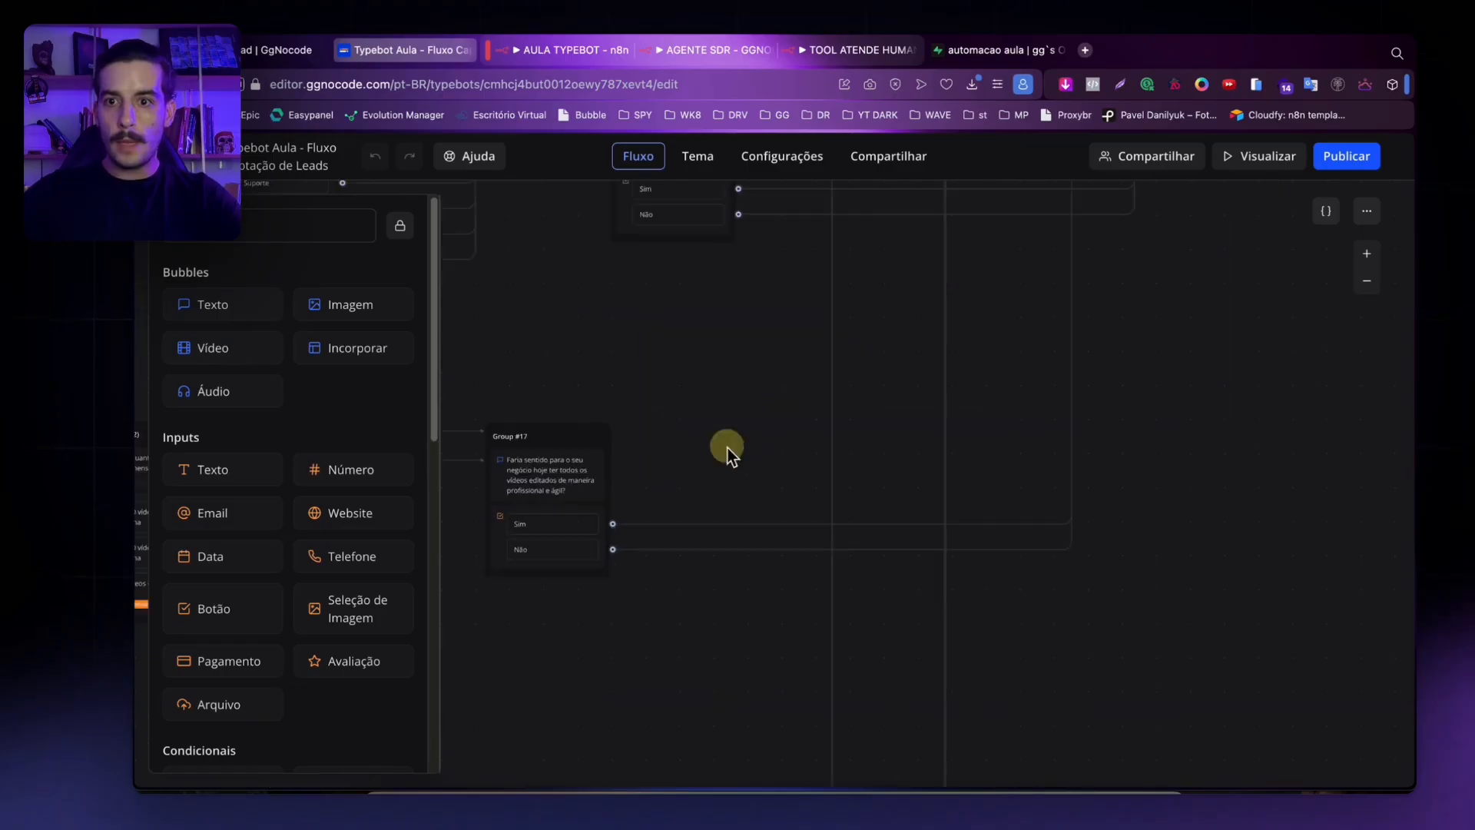
{"action": "left_click_drag", "start_coordinate": [1354, 195], "coordinate": [1071, 530]}
{"action": "left_click_drag", "start_coordinate": [827, 343], "coordinate": [758, 389]}
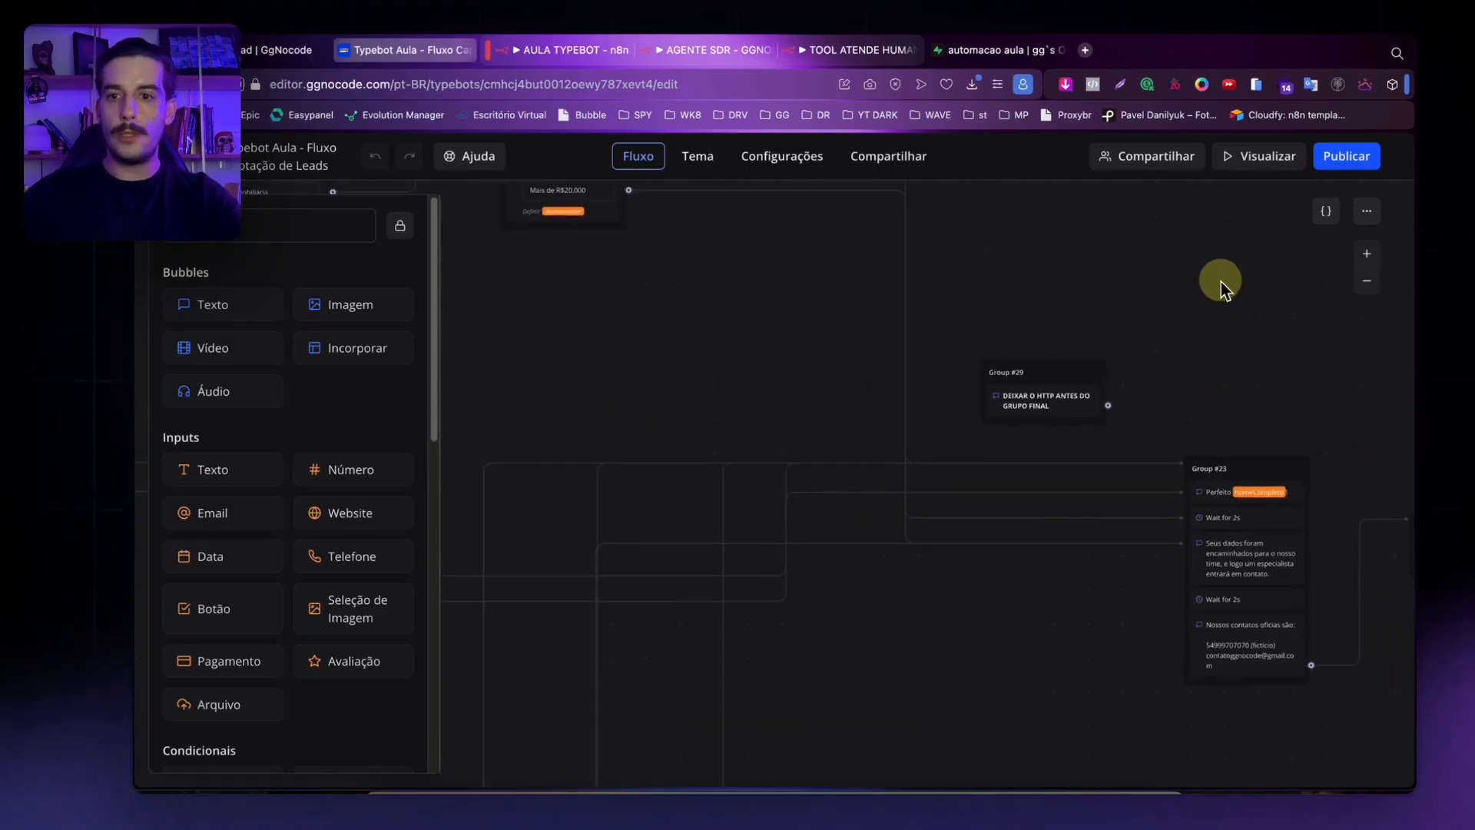
{"action": "left_click_drag", "start_coordinate": [1220, 281], "coordinate": [1113, 408]}
Return to n8n and map the Webhook body's nomeCompleto, email and telefone to the matching field values in dadosCliente.
{"action": "left_click", "coordinate": [570, 52]}
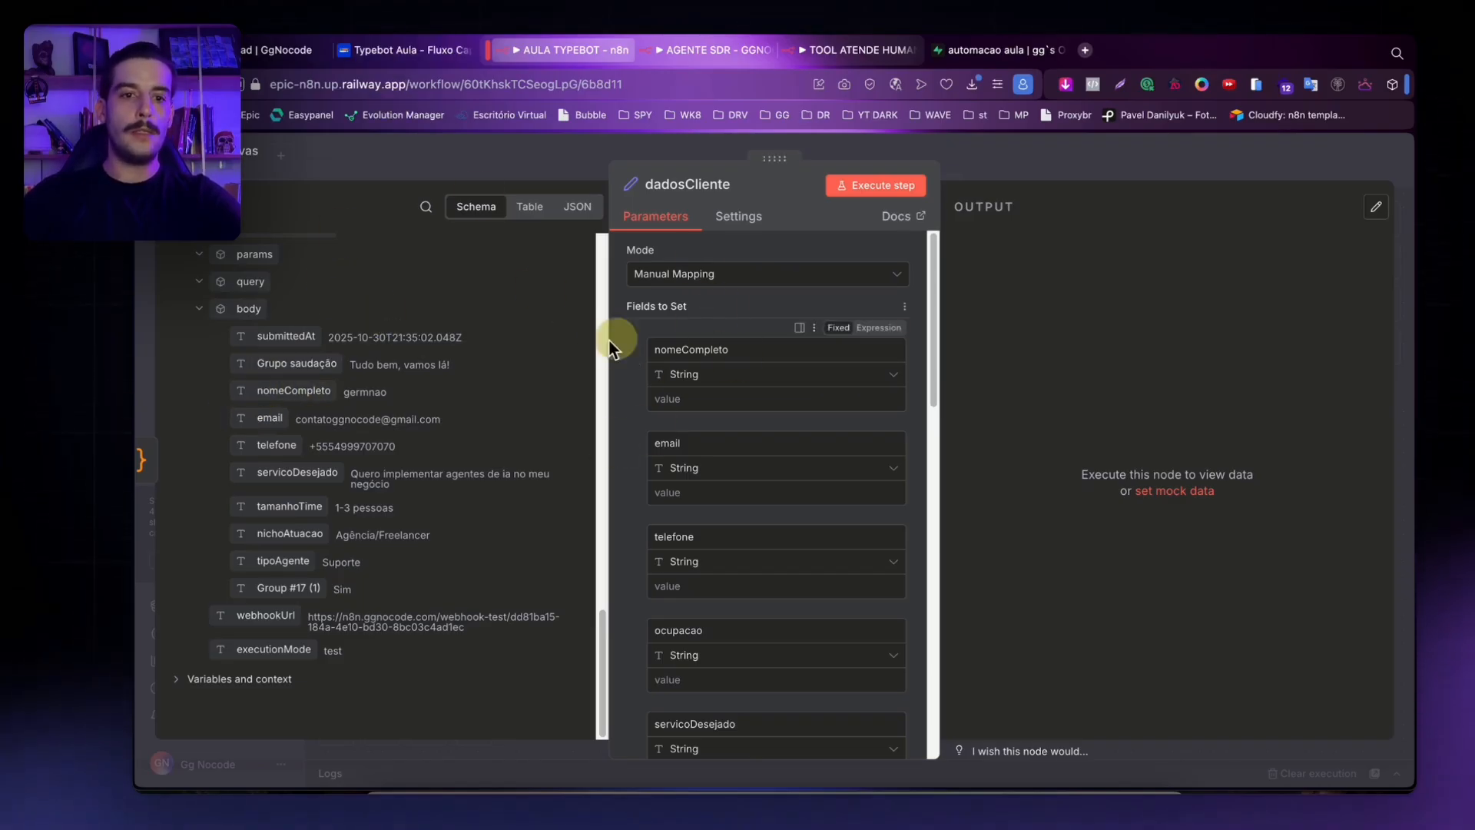
{"action": "left_click_drag", "start_coordinate": [294, 391], "coordinate": [730, 399]}
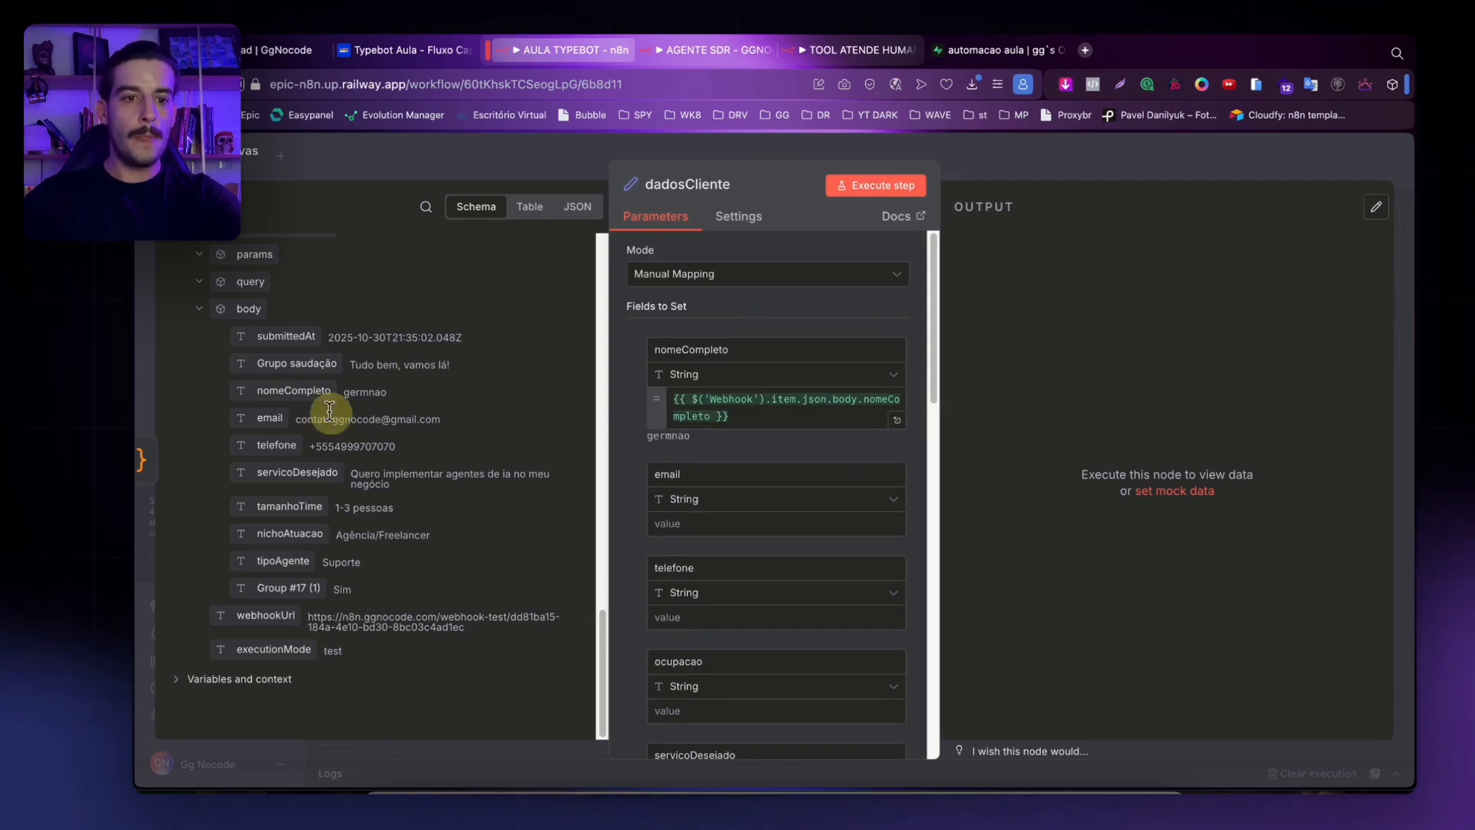
{"action": "left_click_drag", "start_coordinate": [278, 419], "coordinate": [676, 519]}
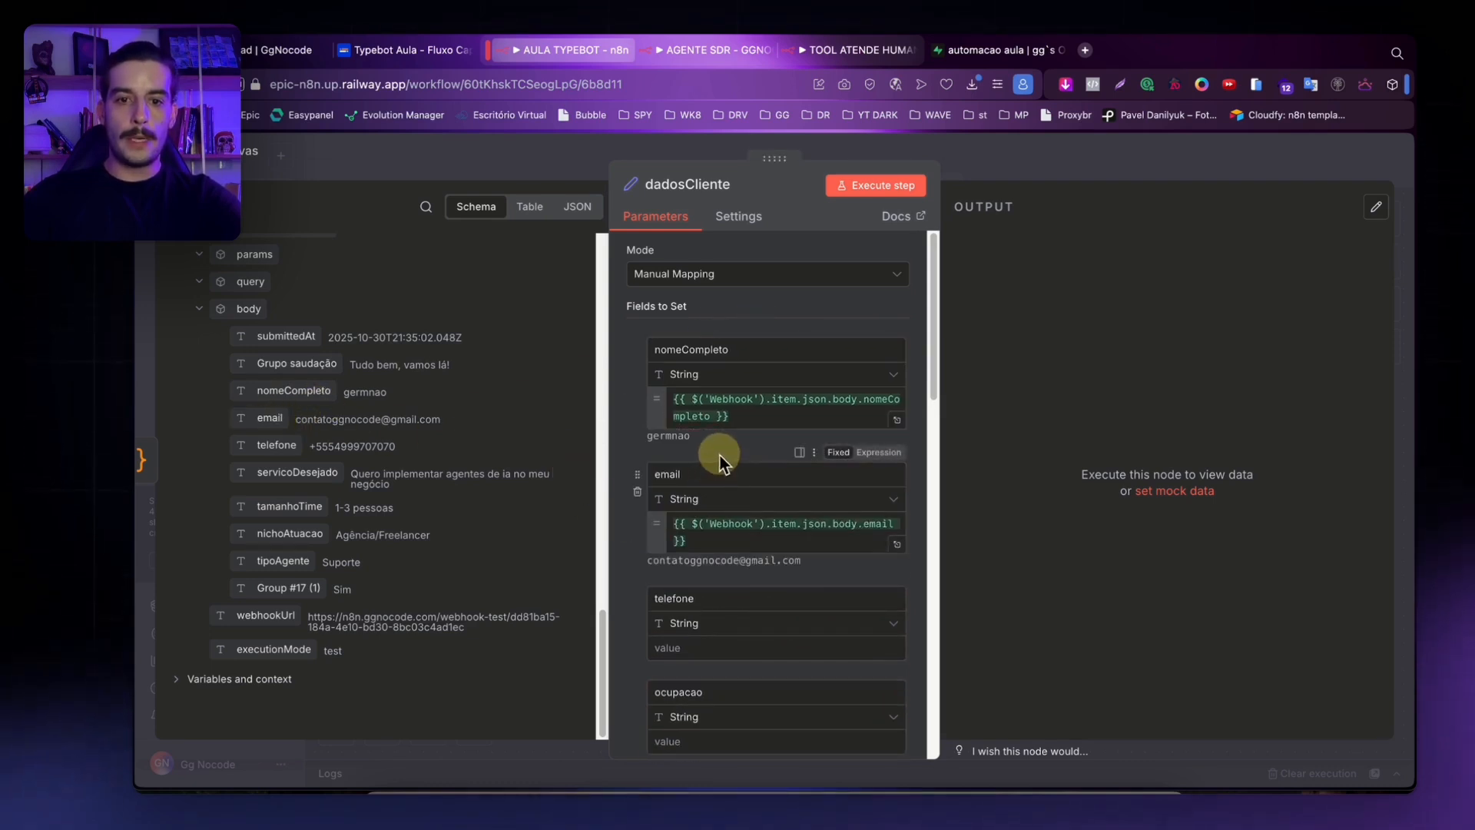
{"action": "scroll", "coordinate": [721, 455], "scroll_direction": "down", "scroll_amount": 3}
{"action": "left_click_drag", "start_coordinate": [267, 438], "coordinate": [691, 427]}
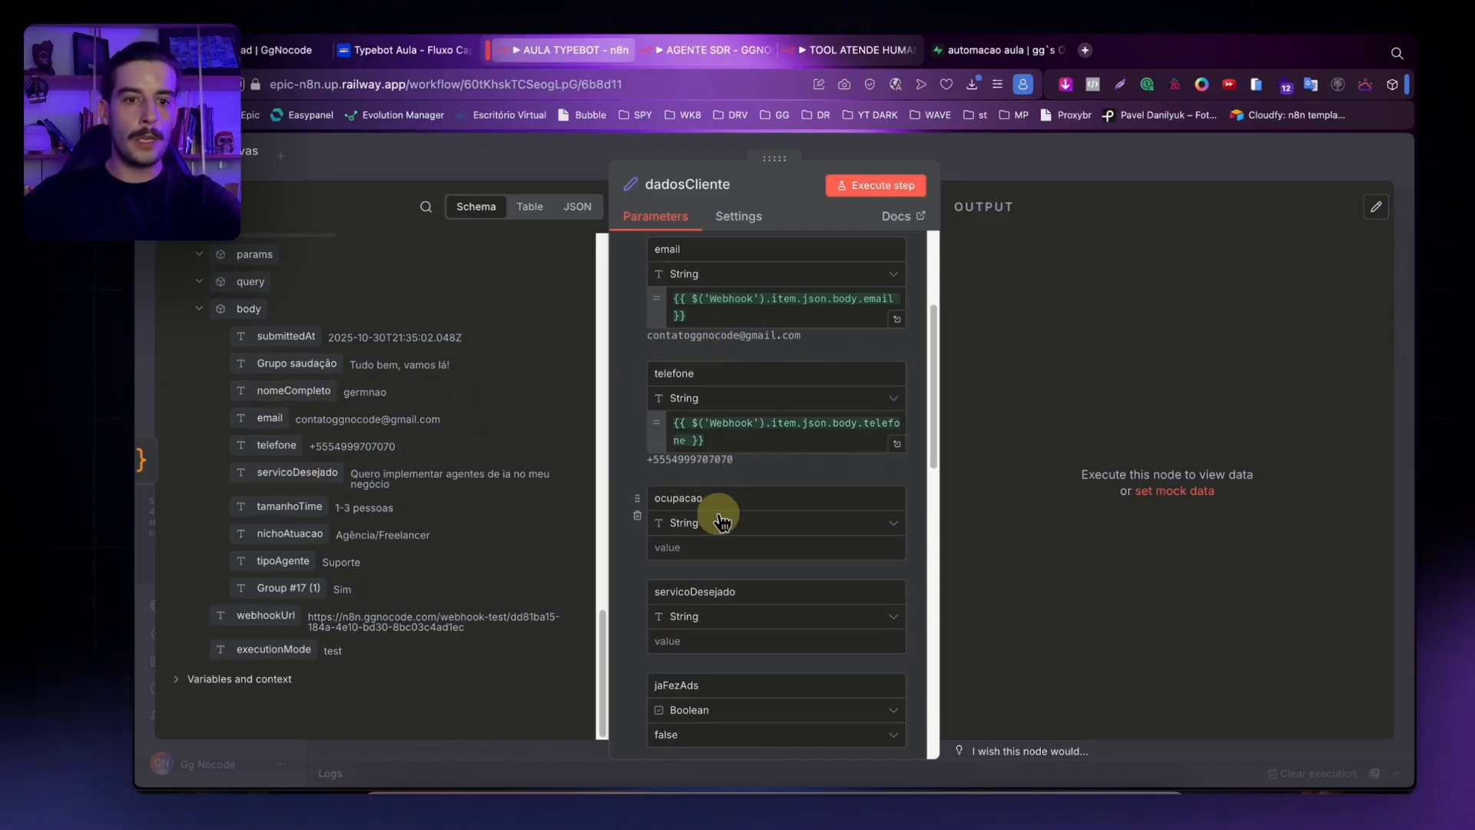
Map the Webhook body's servicoDesejado, nichoAtuacao, tipoAgente and tamanhoTime to the matching field values in dadosCliente.
{"action": "scroll", "coordinate": [717, 511], "scroll_direction": "down", "scroll_amount": 1}
{"action": "scroll", "coordinate": [768, 419], "scroll_direction": "down", "scroll_amount": 1}
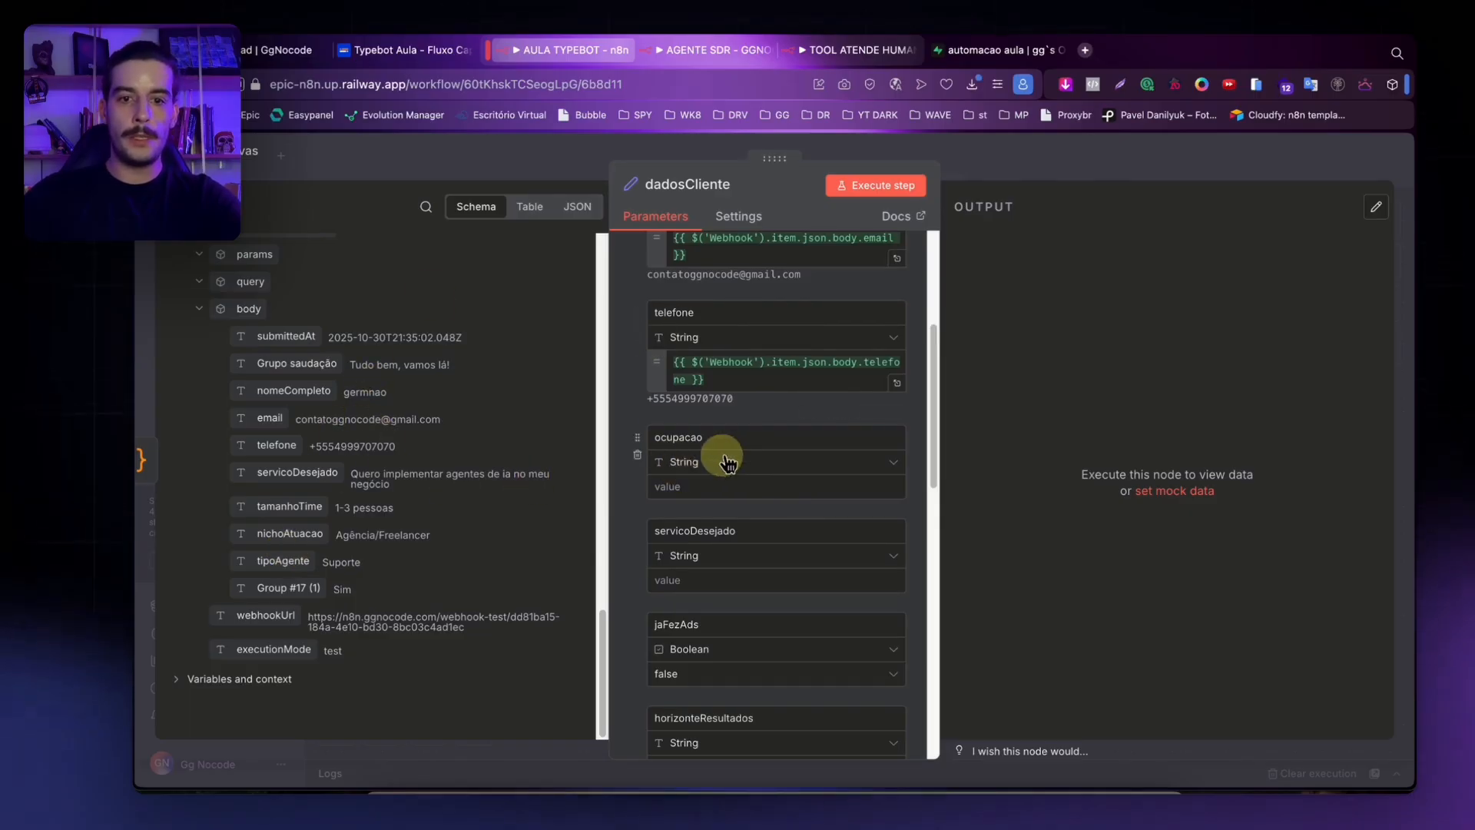
{"action": "scroll", "coordinate": [721, 457], "scroll_direction": "down", "scroll_amount": 3}
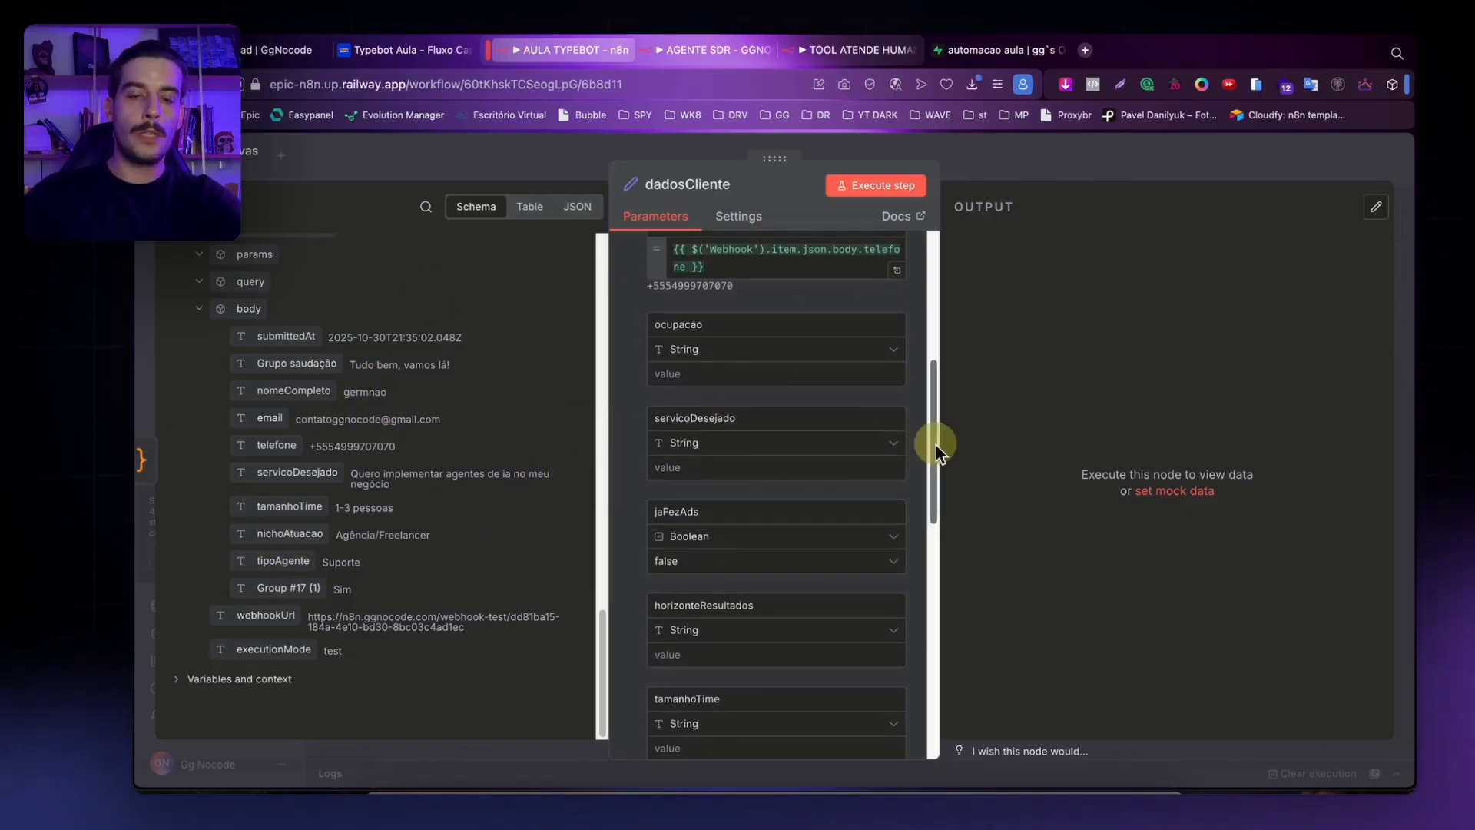
{"action": "left_click_drag", "start_coordinate": [298, 473], "coordinate": [757, 468]}
{"action": "scroll", "coordinate": [757, 468], "scroll_direction": "down", "scroll_amount": 4}
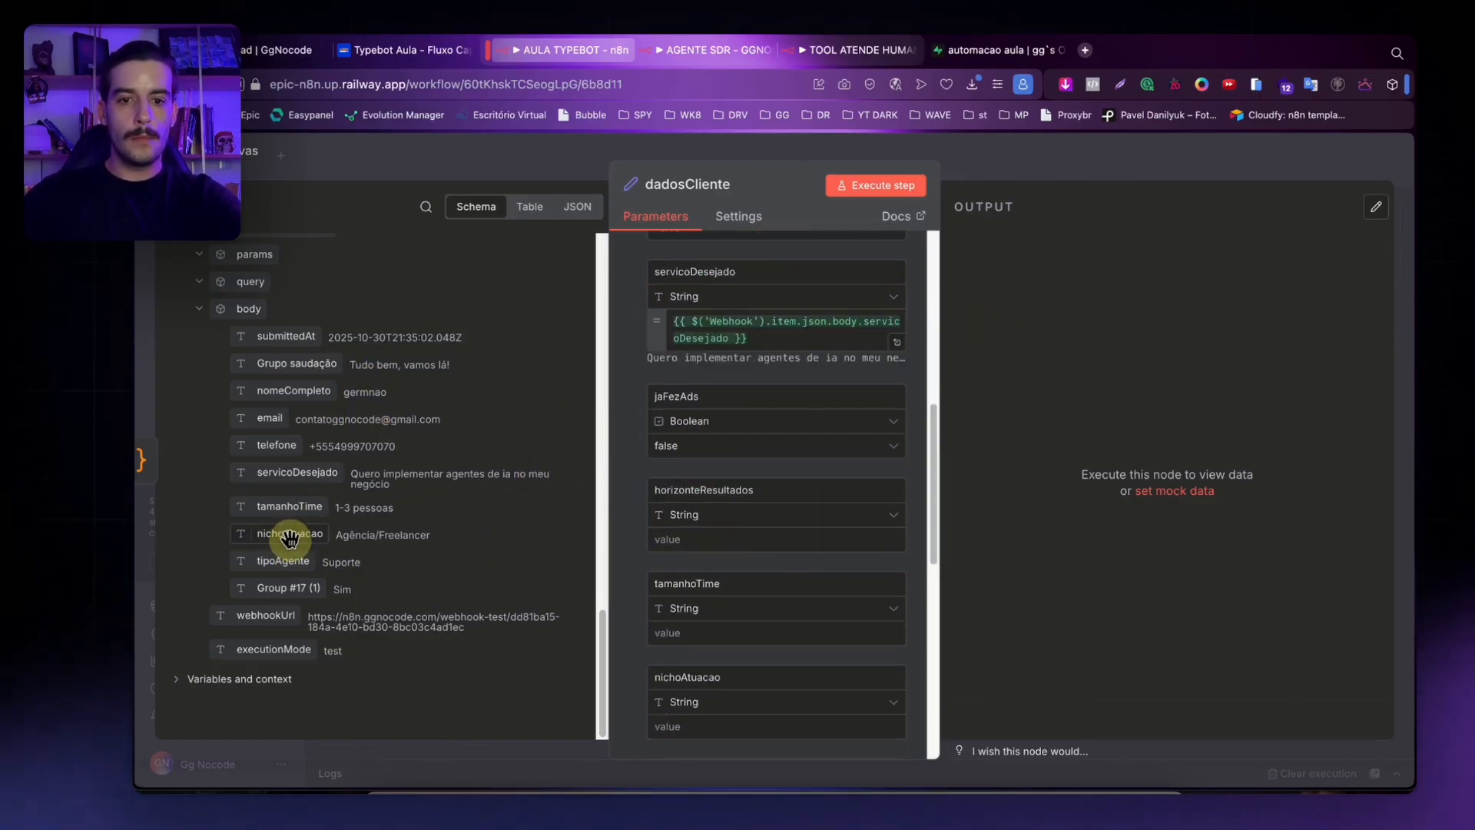
{"action": "left_click_drag", "start_coordinate": [289, 536], "coordinate": [715, 726]}
{"action": "scroll", "coordinate": [711, 637], "scroll_direction": "down", "scroll_amount": 6}
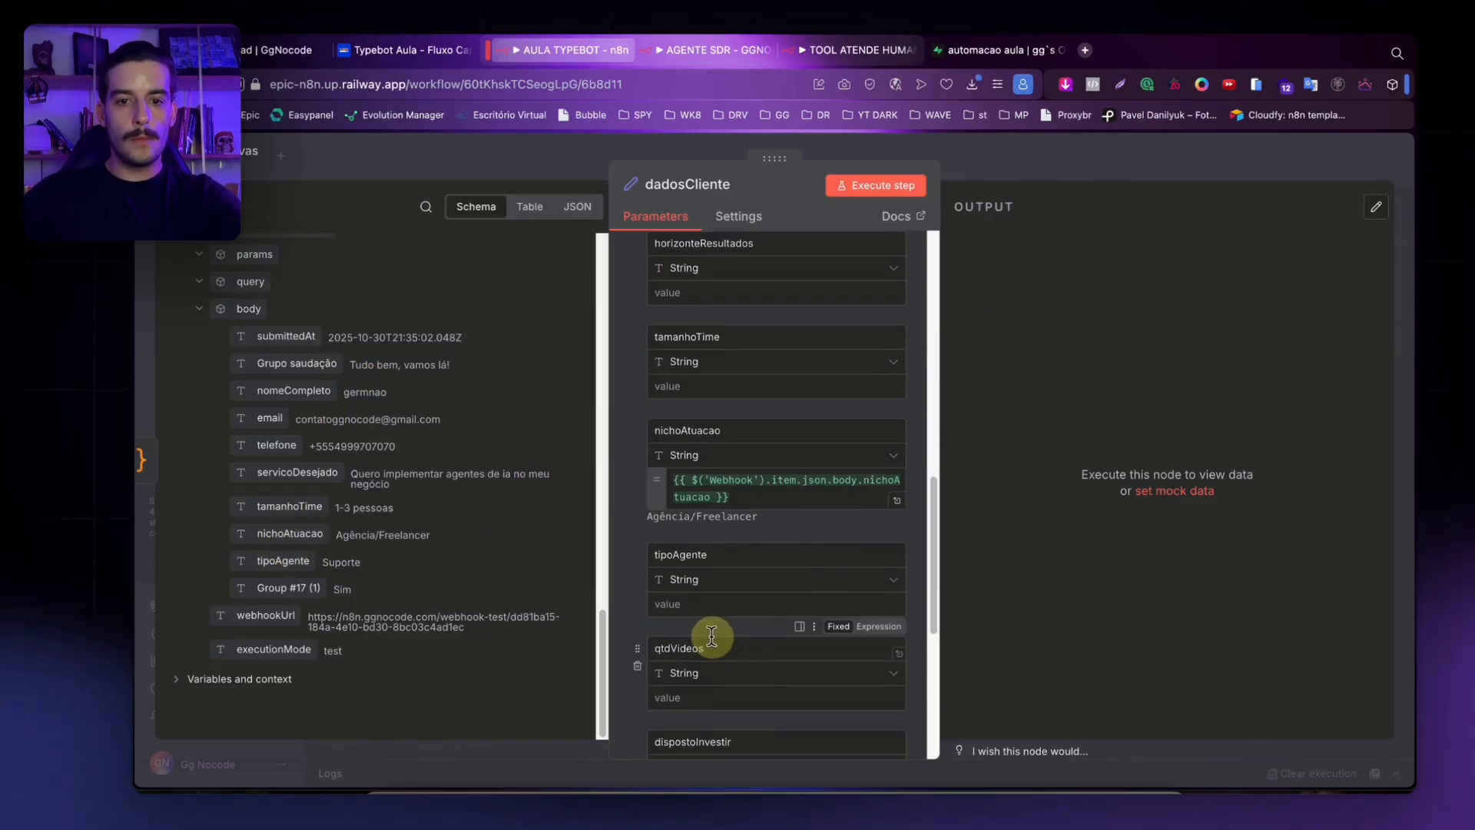
{"action": "left_click_drag", "start_coordinate": [283, 562], "coordinate": [715, 604]}
{"action": "scroll", "coordinate": [715, 599], "scroll_direction": "up", "scroll_amount": 2}
{"action": "left_click_drag", "start_coordinate": [289, 507], "coordinate": [726, 437]}
Check the remaining dadosCliente fields, close the node and save the AULA TYPEBOT workflow.
{"action": "scroll", "coordinate": [840, 530], "scroll_direction": "down", "scroll_amount": 6}
{"action": "scroll", "coordinate": [840, 530], "scroll_direction": "down", "scroll_amount": 5}
{"action": "scroll", "coordinate": [803, 538], "scroll_direction": "up", "scroll_amount": 15}
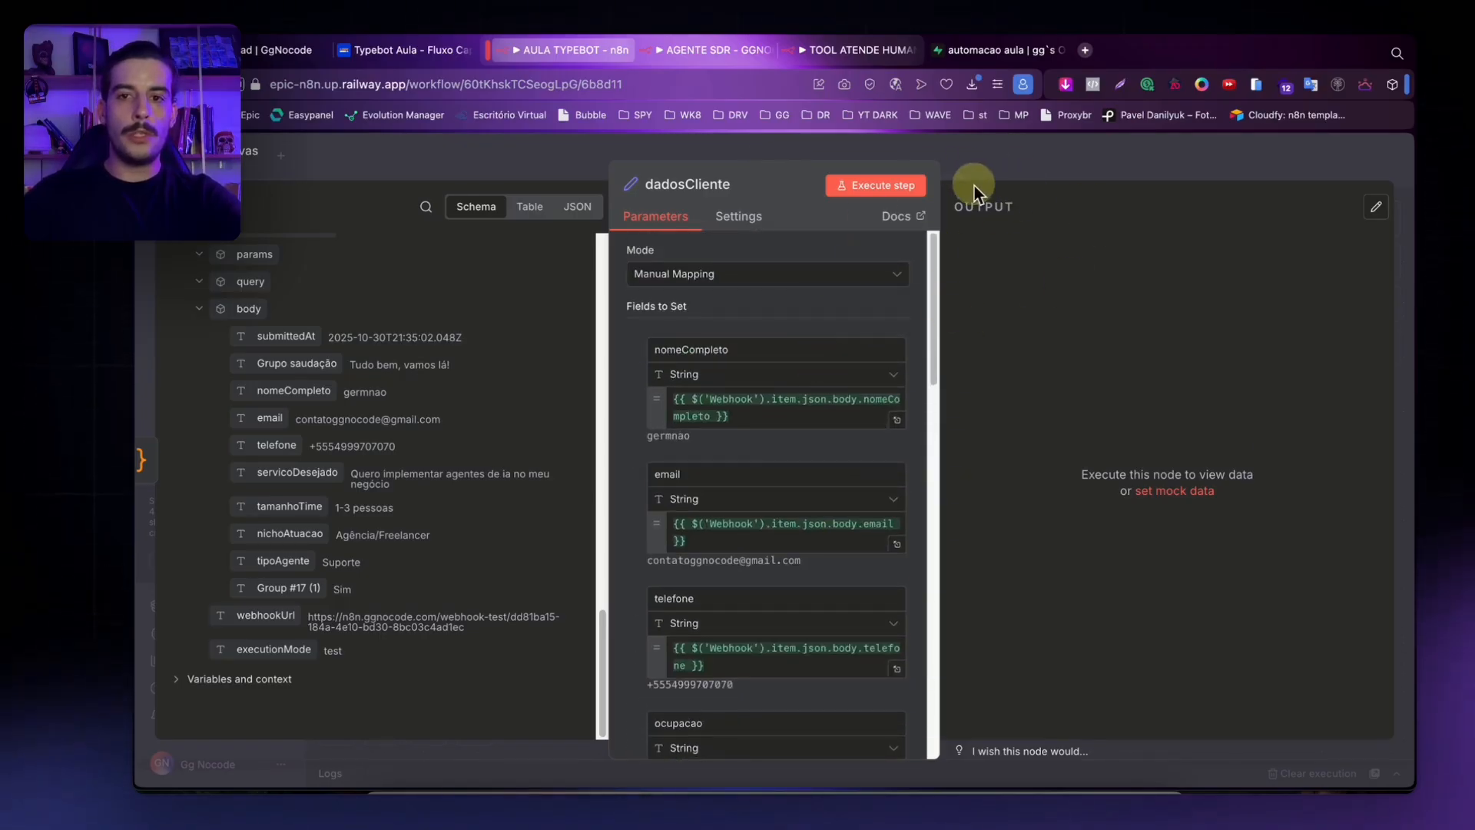
{"action": "scroll", "coordinate": [764, 492], "scroll_direction": "down", "scroll_amount": 4}
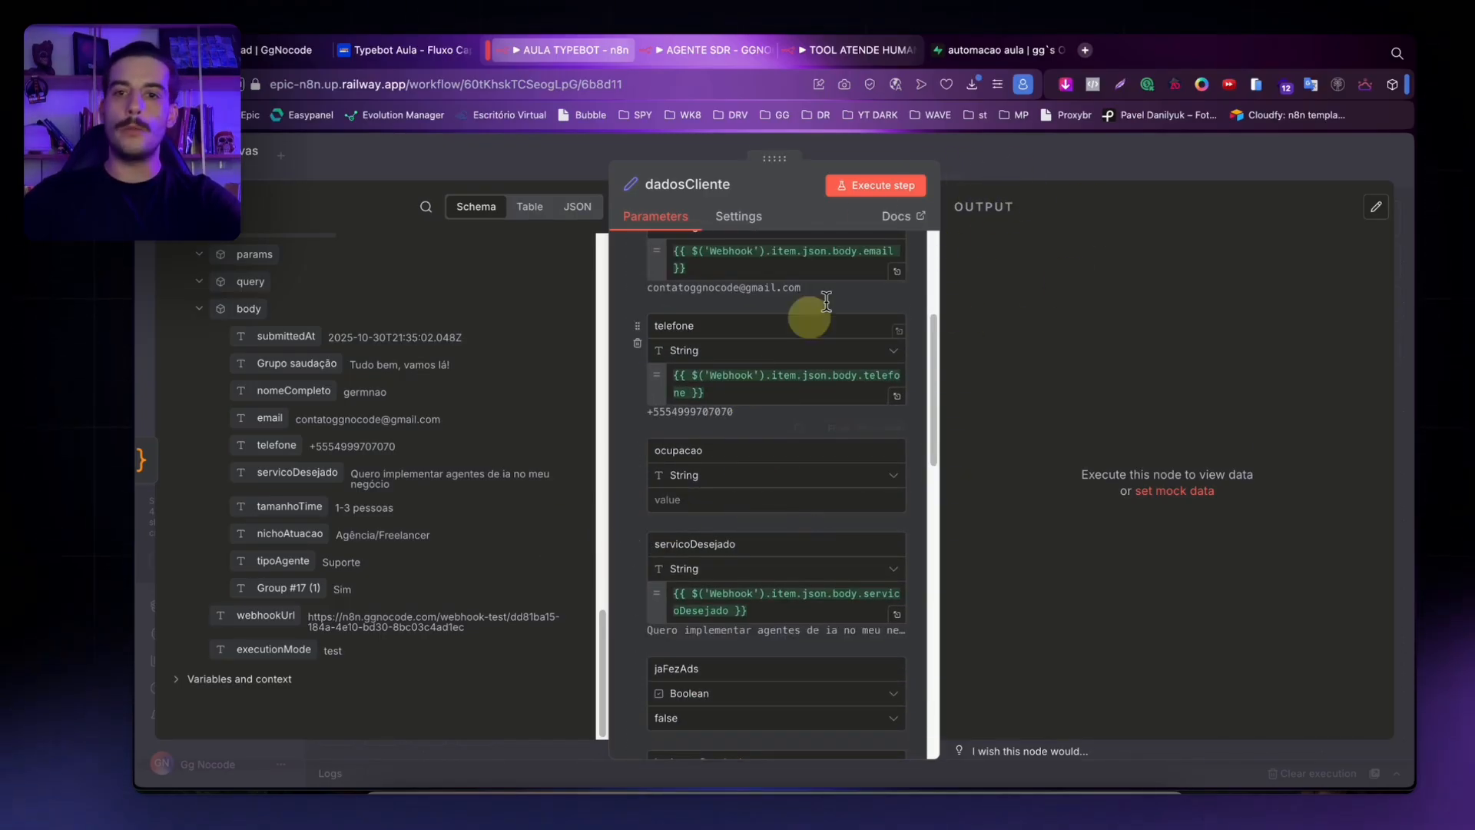
{"action": "left_click", "coordinate": [1007, 164]}
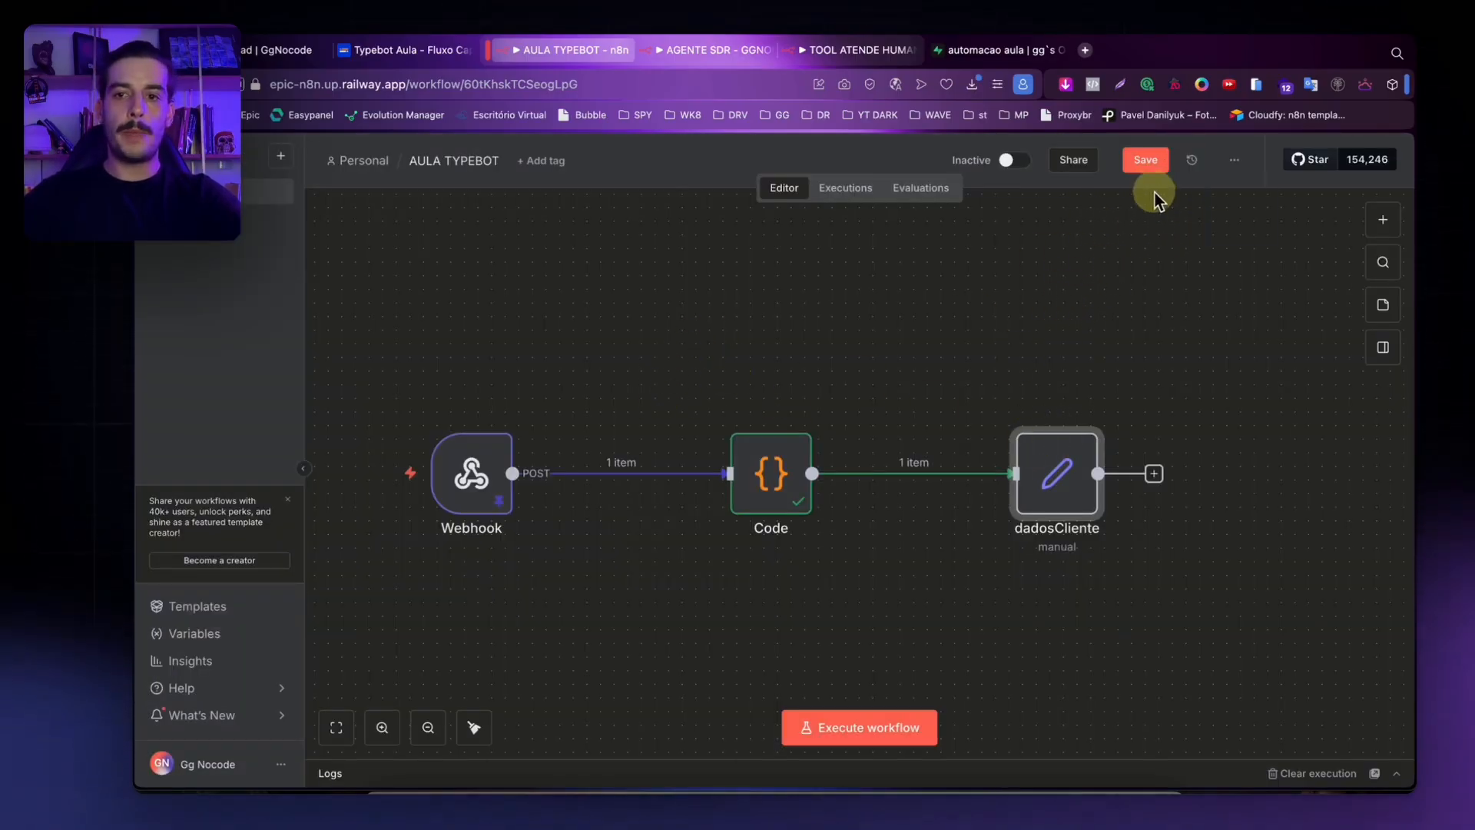
{"action": "left_click", "coordinate": [1149, 162]}
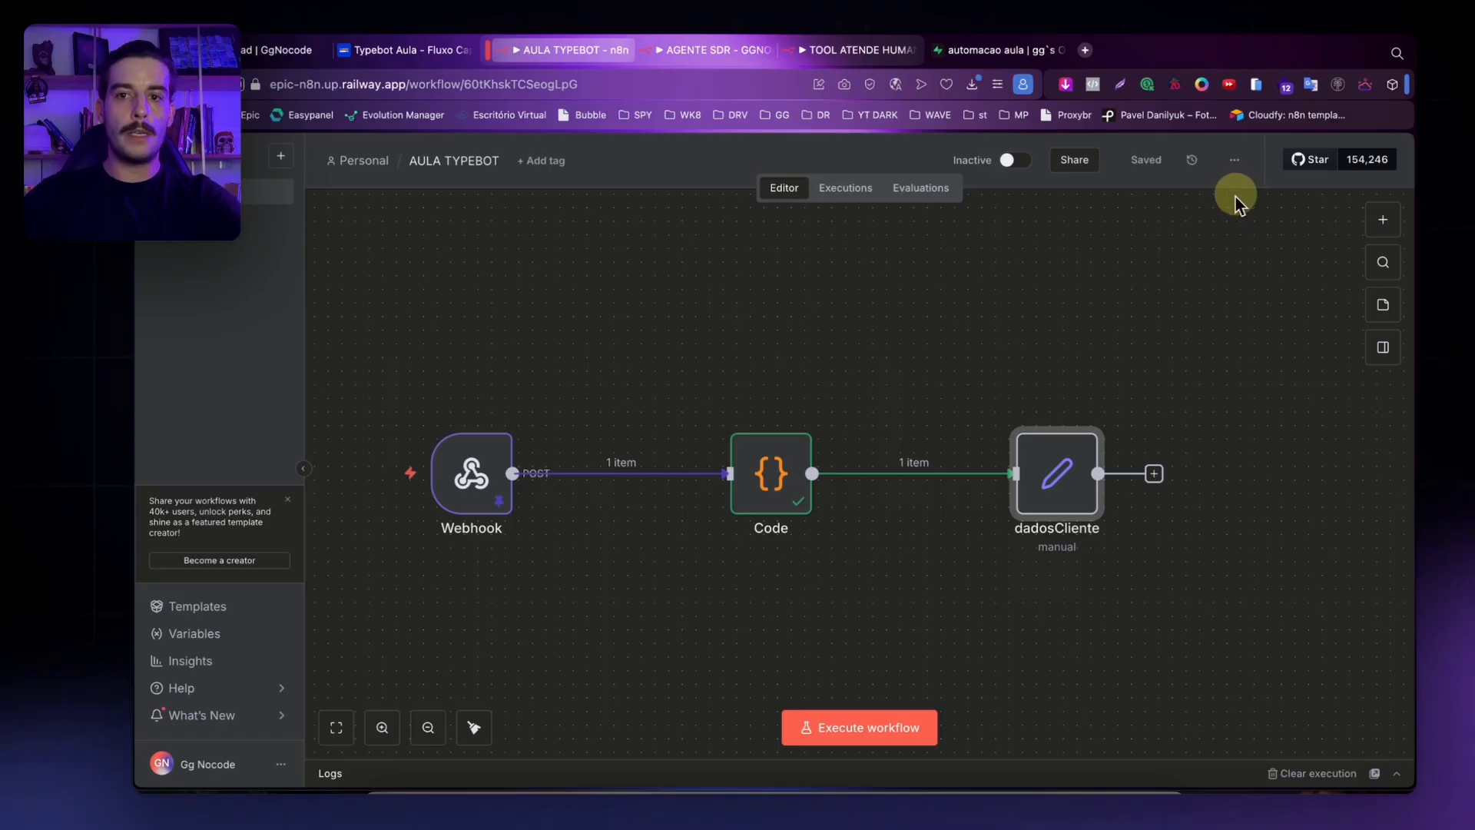
Consult the notepad's CRIAR TABELA NO SUPABASE task and the Typebot flow, and review the fields in n8n's dadosCliente node.
{"action": "left_click", "coordinate": [279, 49]}
{"action": "triple_click", "coordinate": [489, 395]}
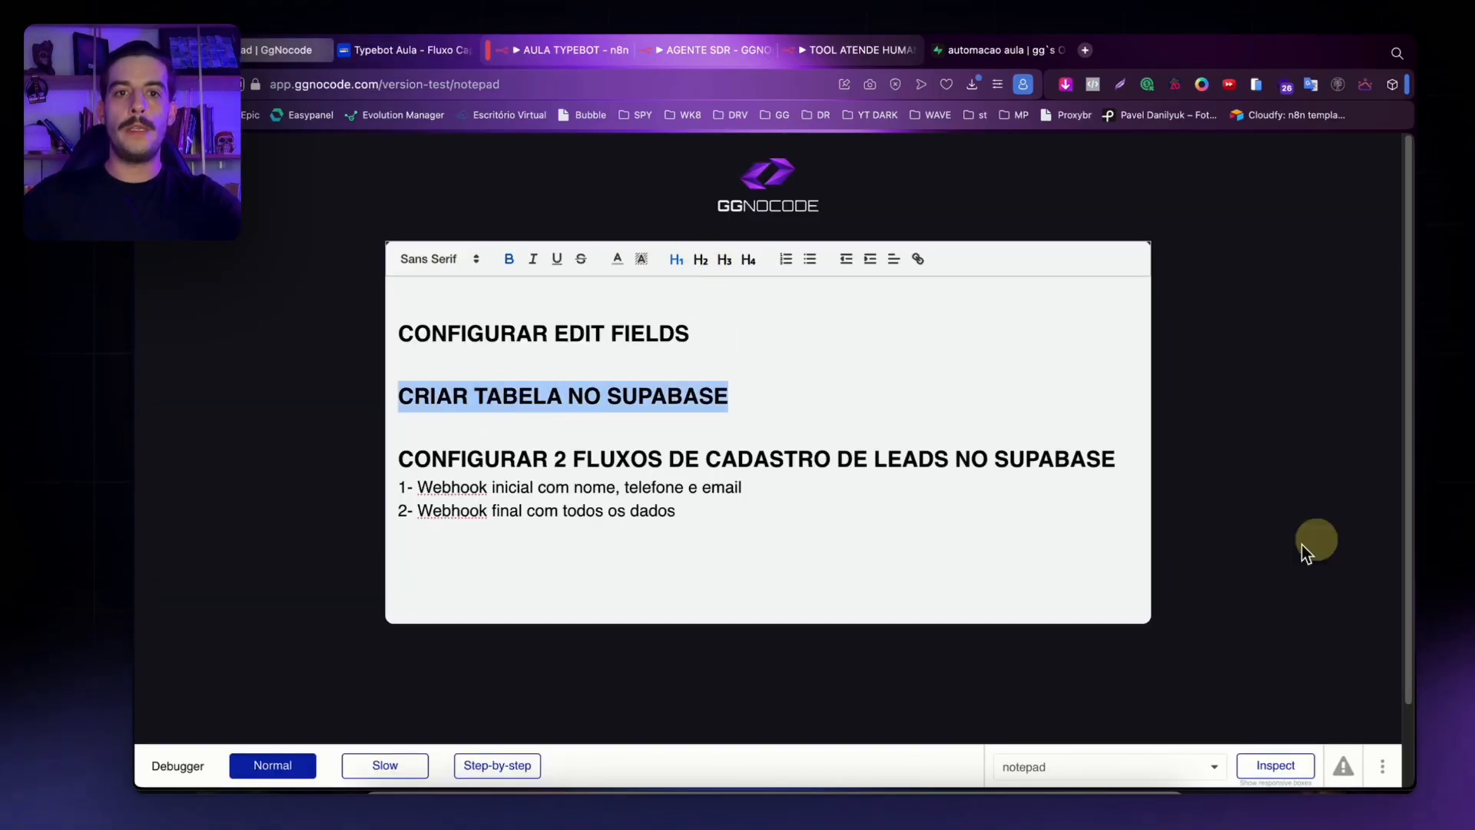
{"action": "left_click", "coordinate": [428, 51]}
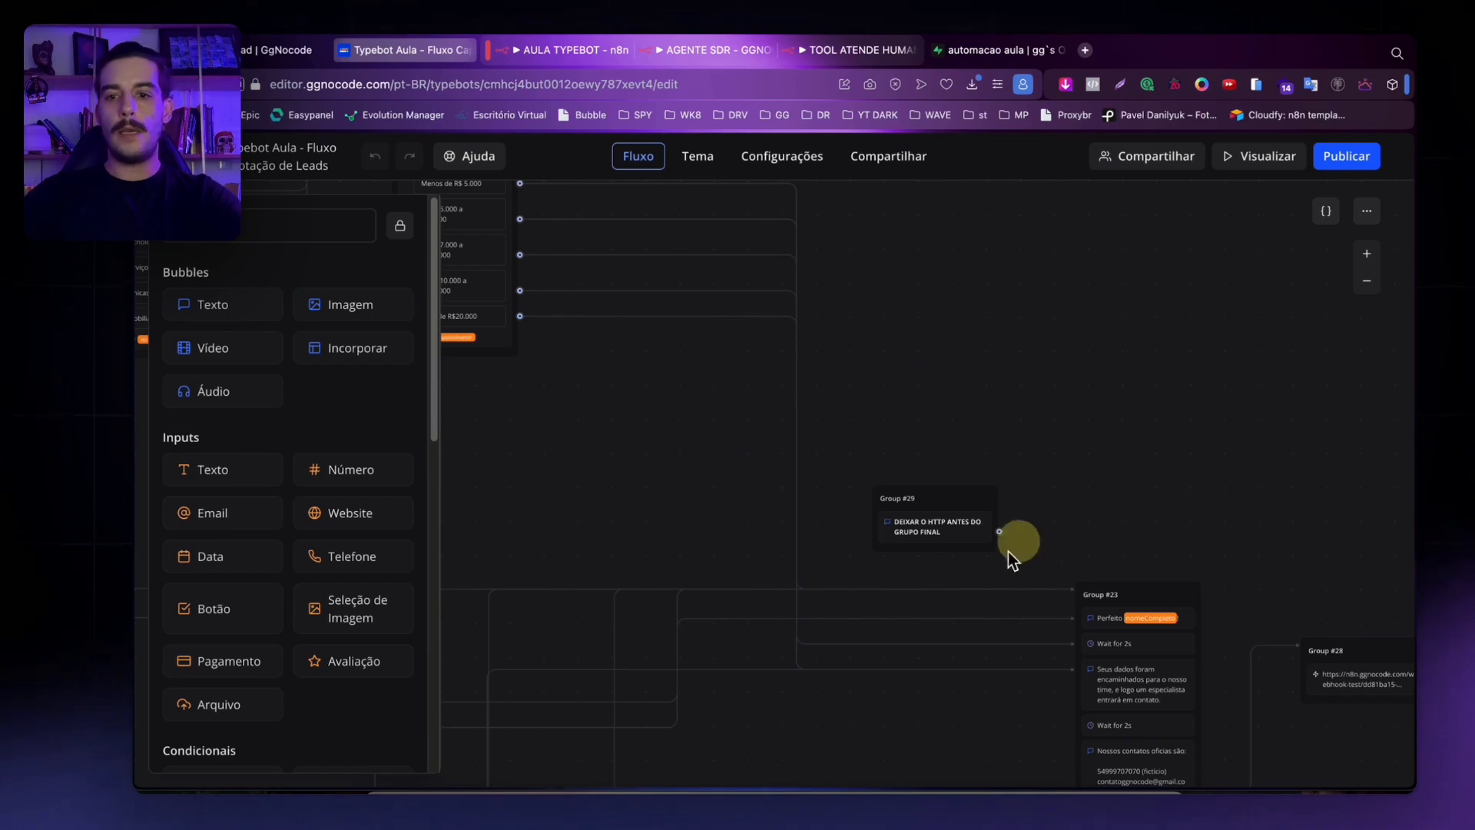
{"action": "left_click", "coordinate": [572, 50]}
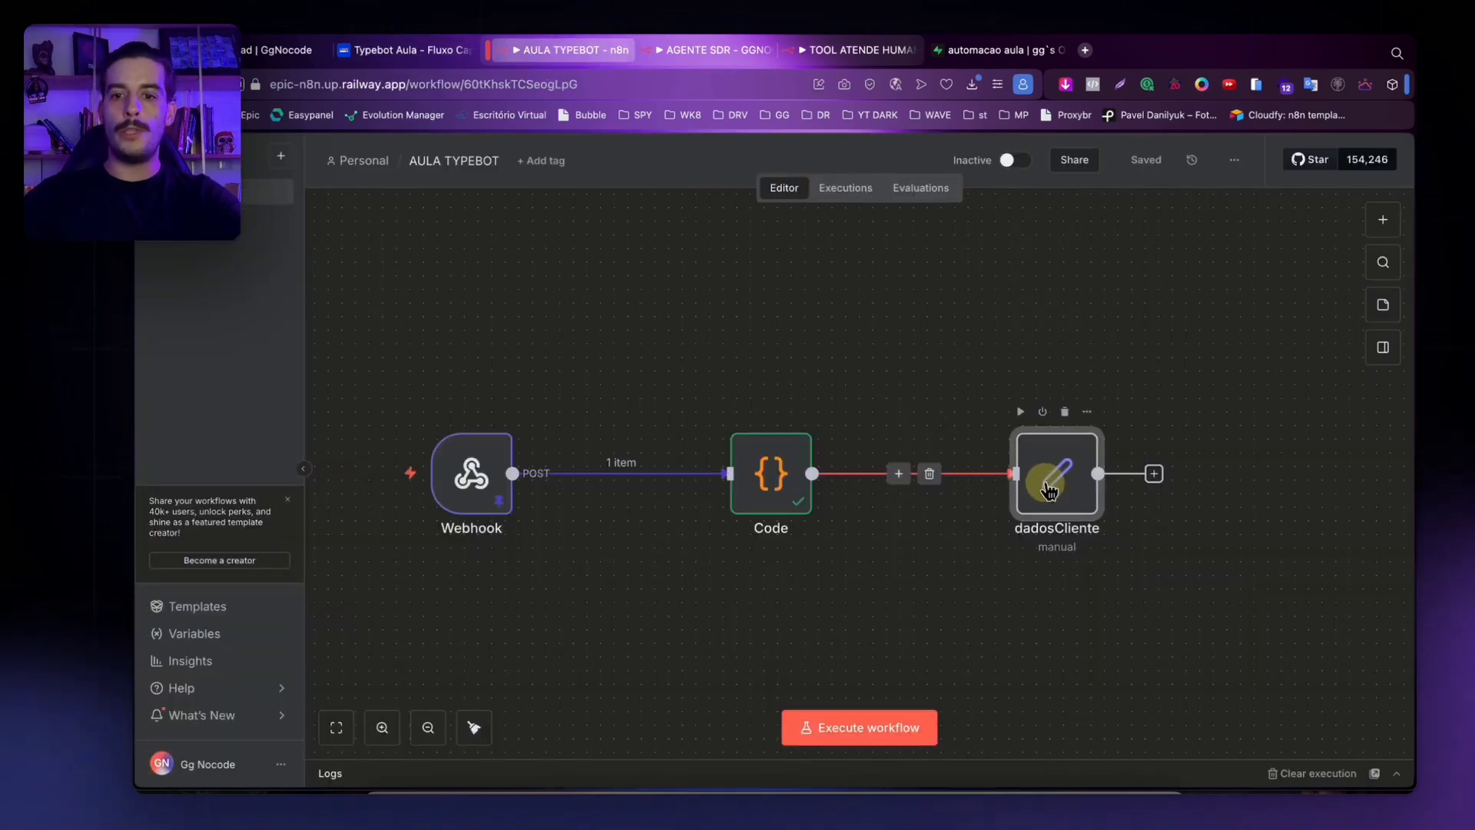
{"action": "double_click", "coordinate": [1050, 488]}
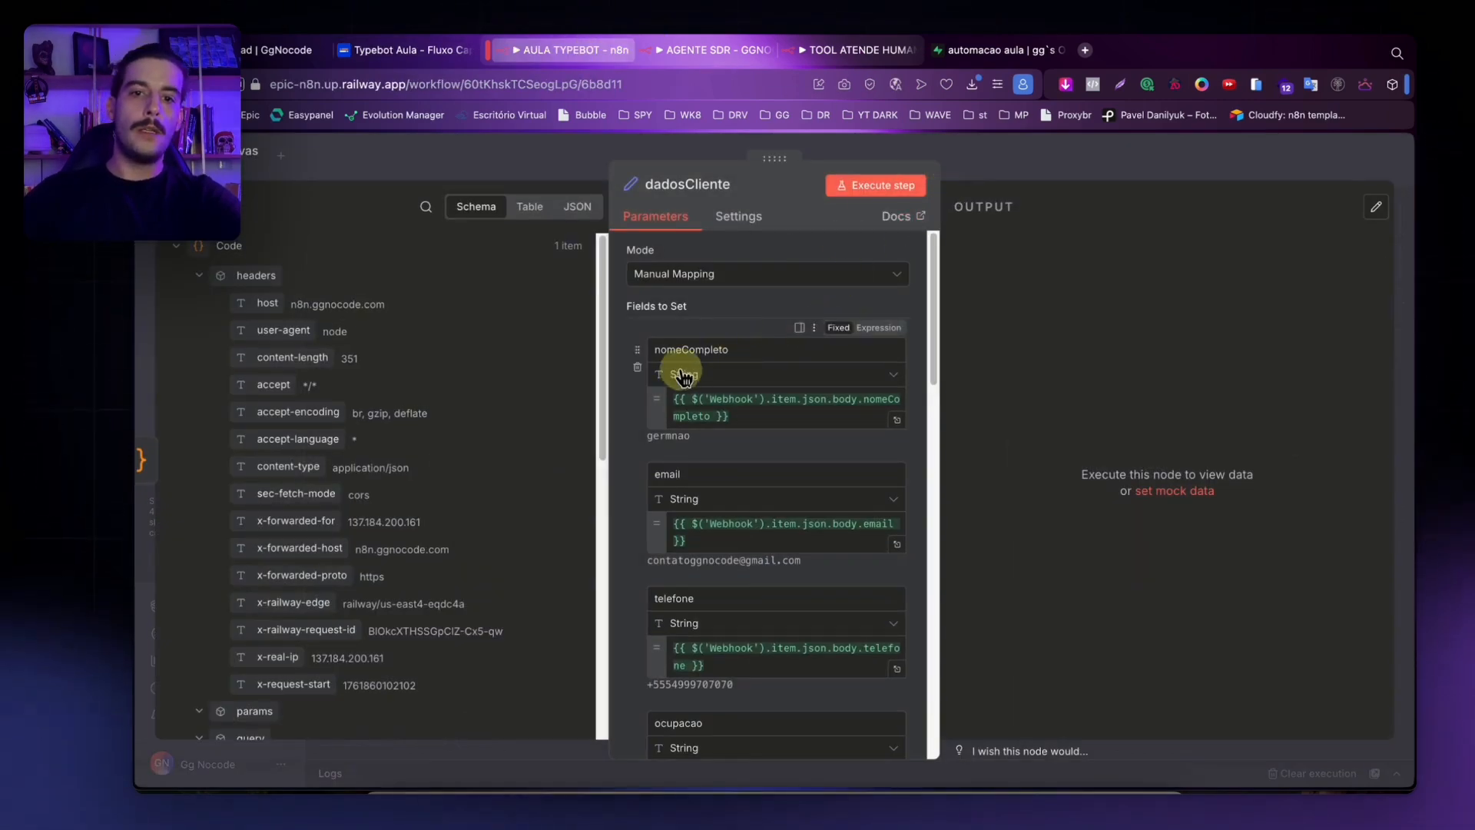
{"action": "scroll", "coordinate": [683, 377], "scroll_direction": "down", "scroll_amount": 15}
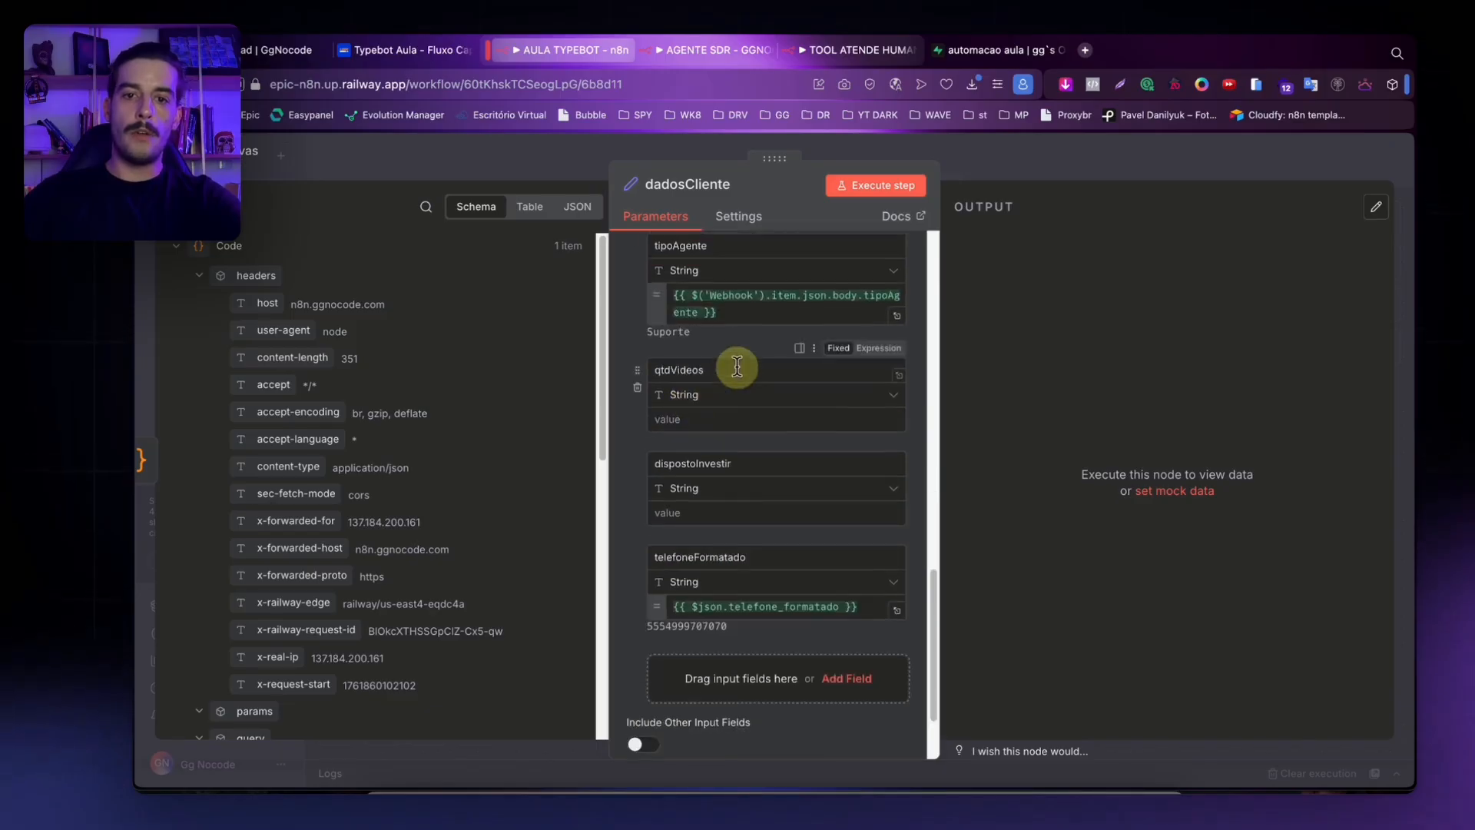
{"action": "scroll", "coordinate": [737, 368], "scroll_direction": "up", "scroll_amount": 15}
Switch to the Supabase project automacao aula and start a new table named LEADS TYPEBOT.
{"action": "left_click", "coordinate": [1007, 52]}
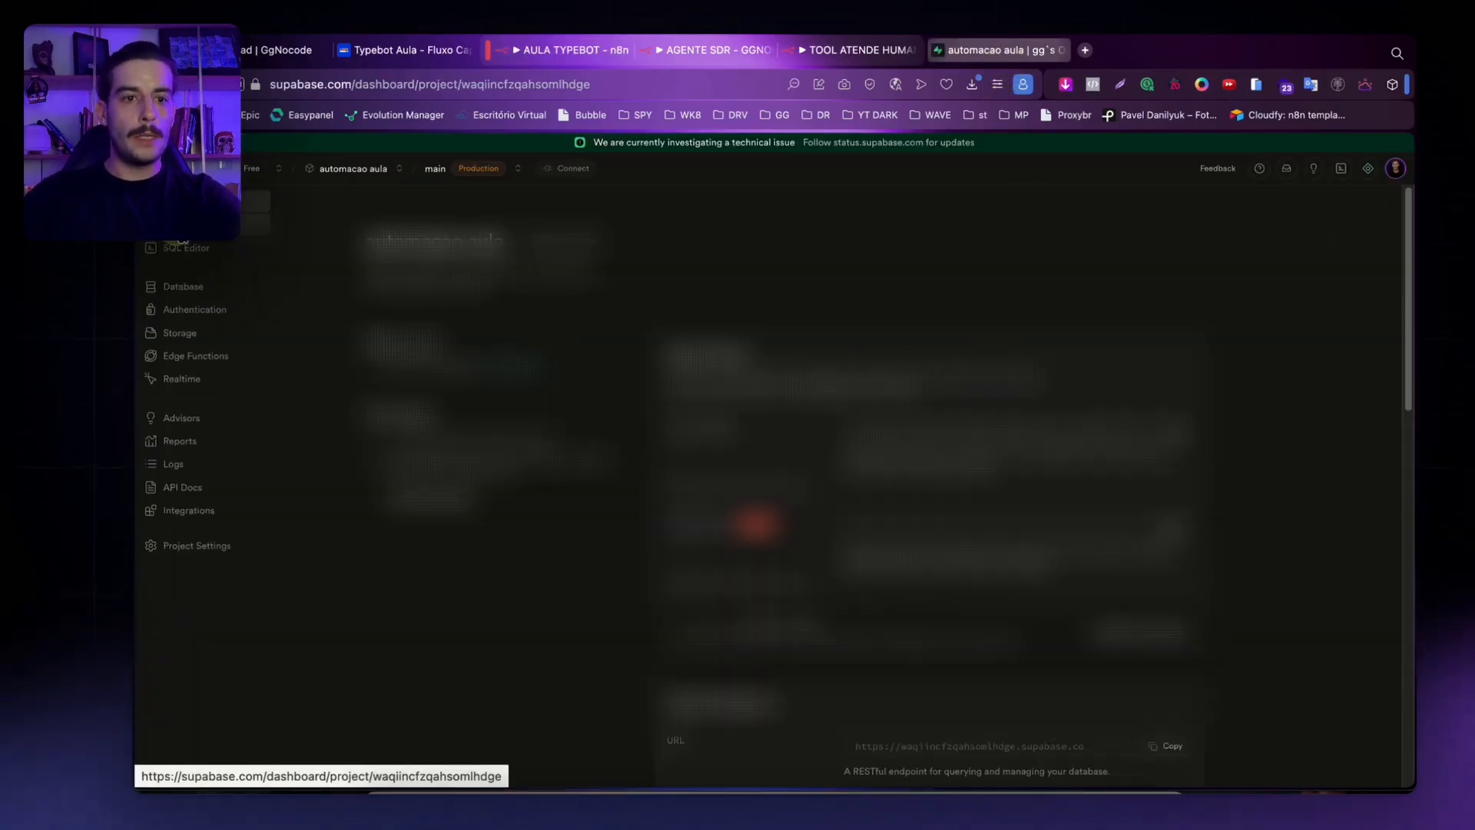
{"action": "left_click", "coordinate": [182, 240]}
{"action": "left_click", "coordinate": [253, 263]}
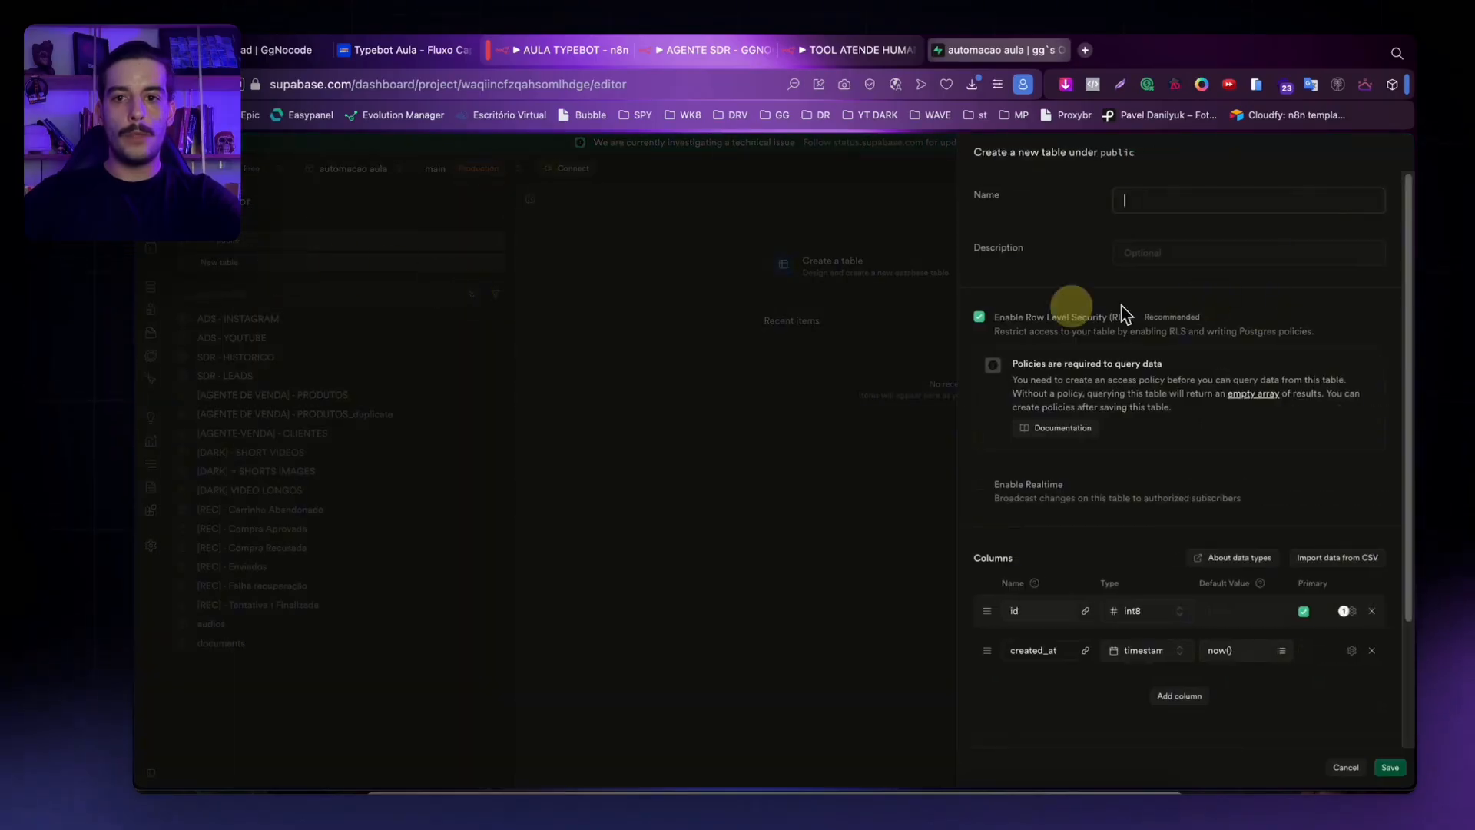
{"action": "key", "text": "Caps_Lock"}
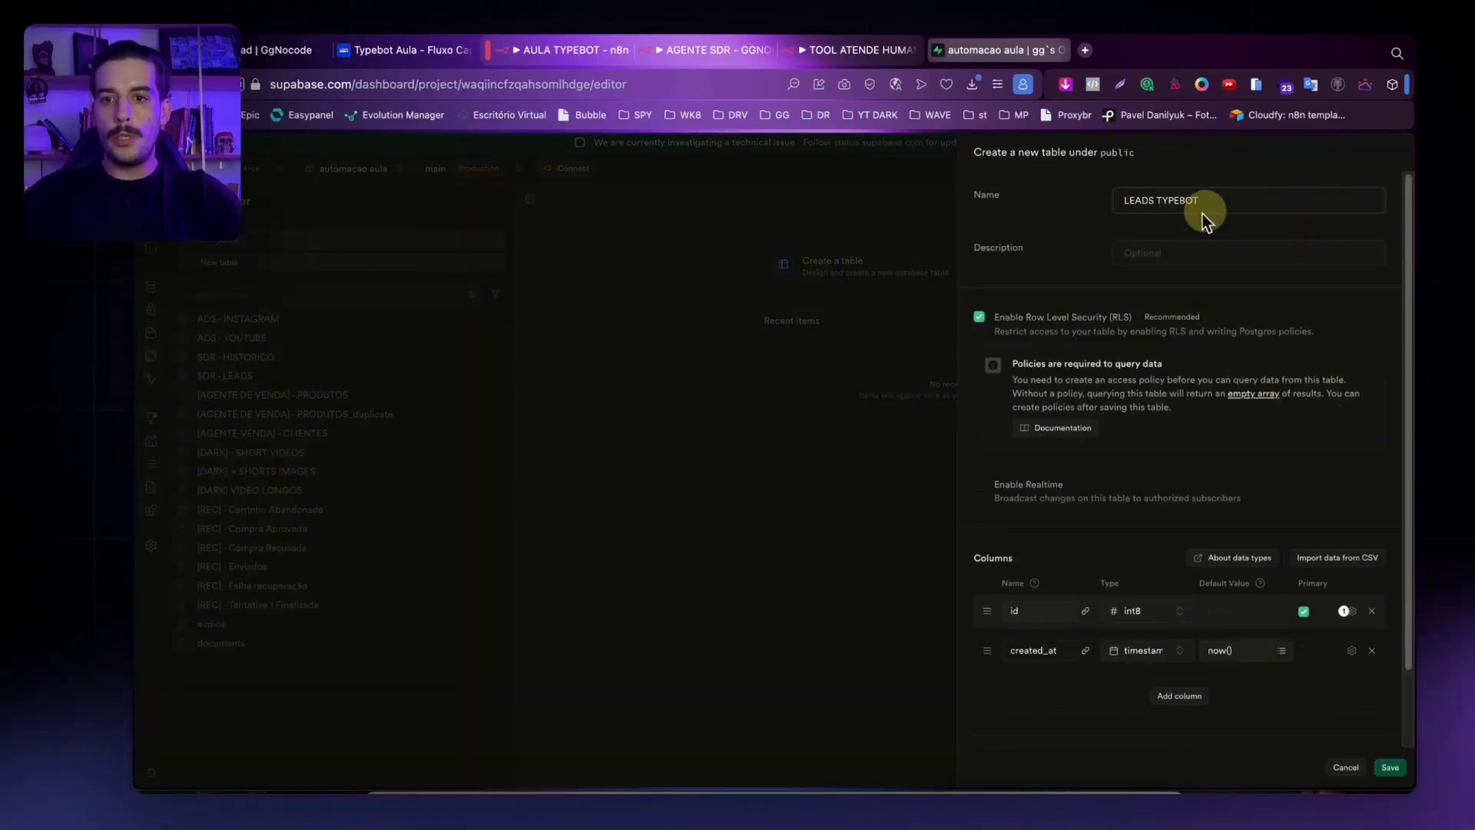
{"action": "scroll", "coordinate": [1146, 343], "scroll_direction": "down", "scroll_amount": 2}
{"action": "scroll", "coordinate": [1115, 457], "scroll_direction": "up", "scroll_amount": 2}
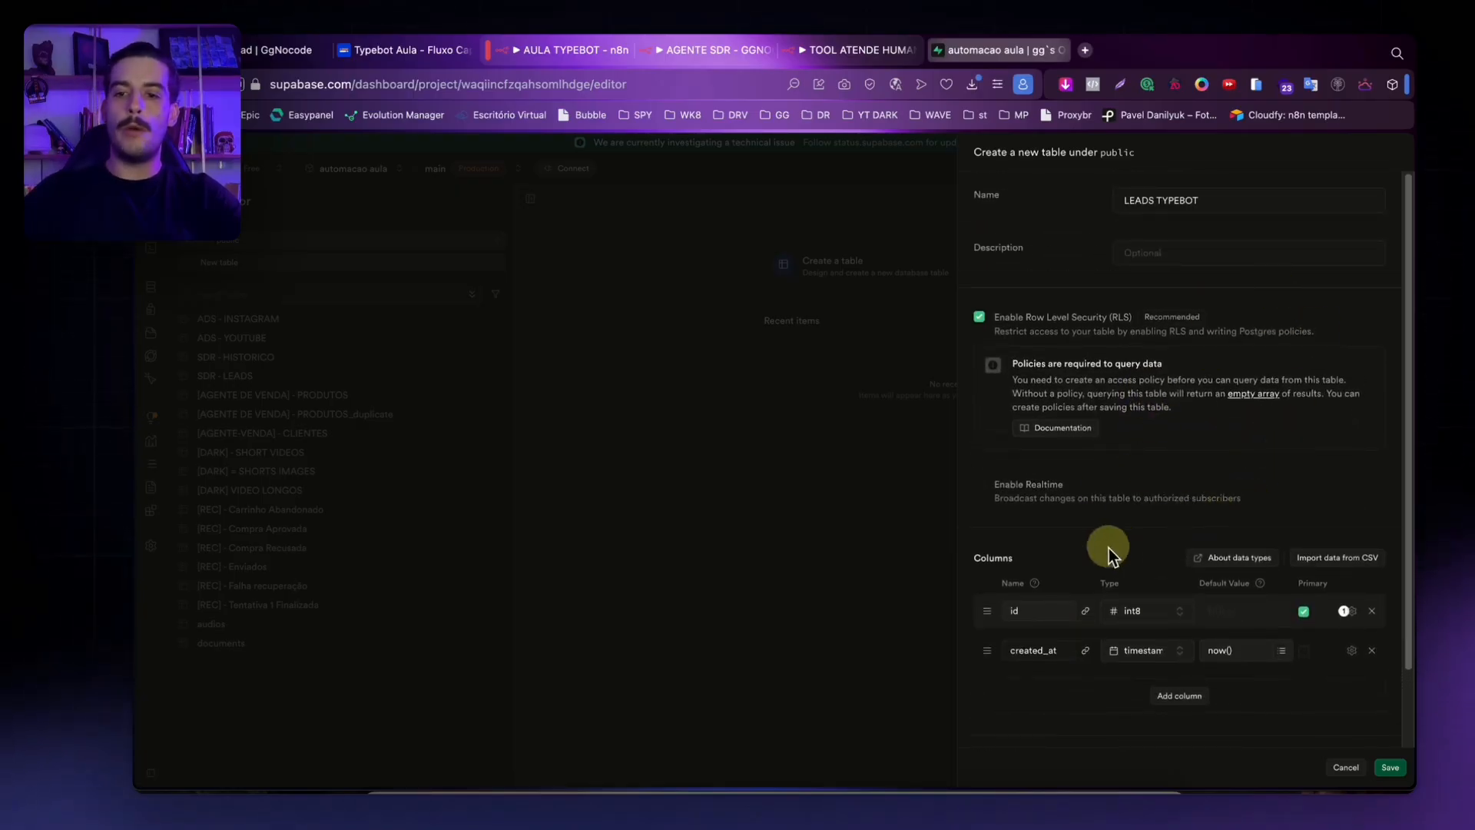
Add a column with a name beginning cadastroCom and type bool to the LEADS TYPEBOT table.
{"action": "scroll", "coordinate": [1095, 523], "scroll_direction": "down", "scroll_amount": 1}
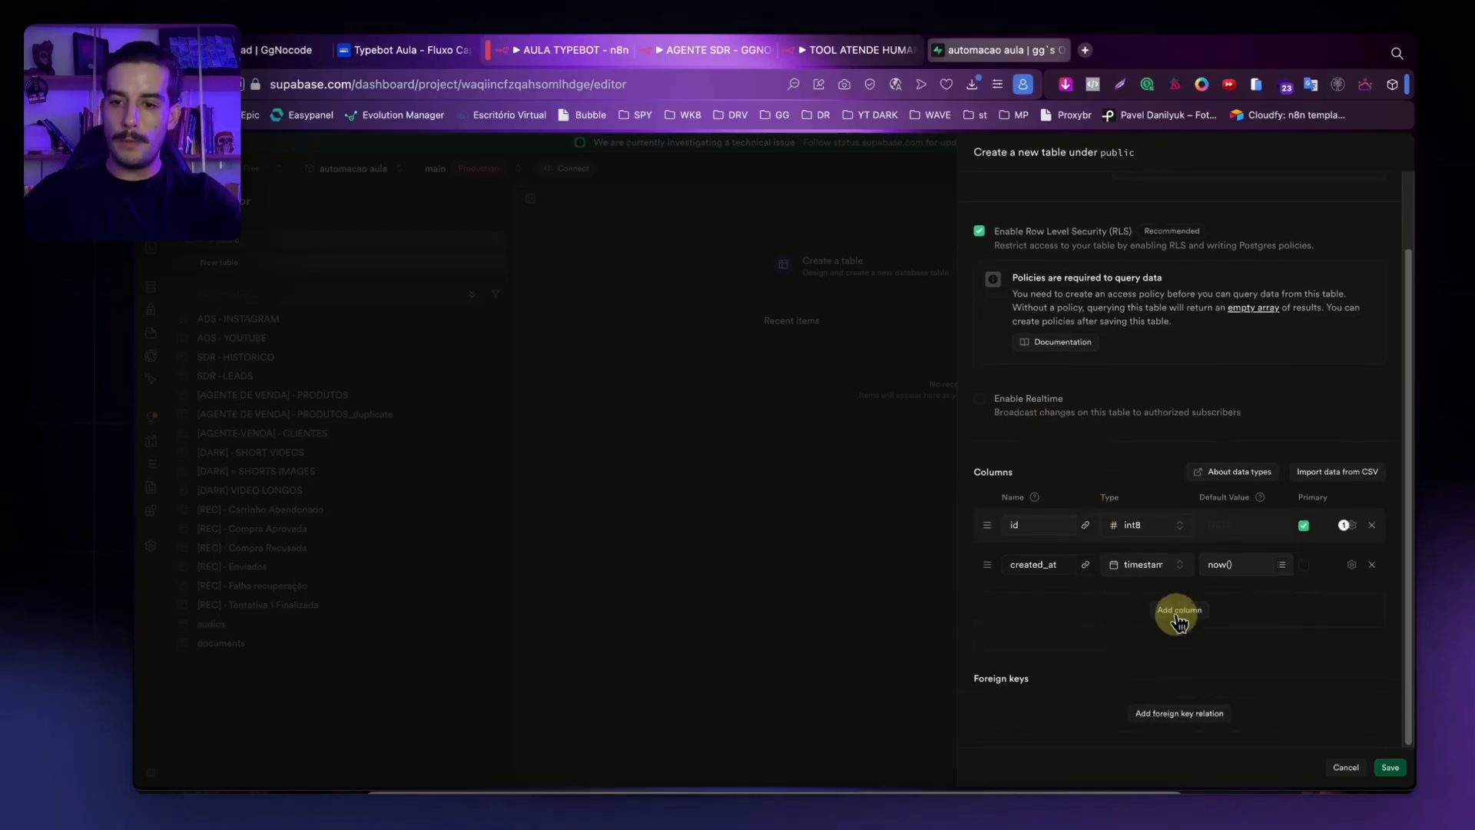
{"action": "left_click", "coordinate": [1177, 610]}
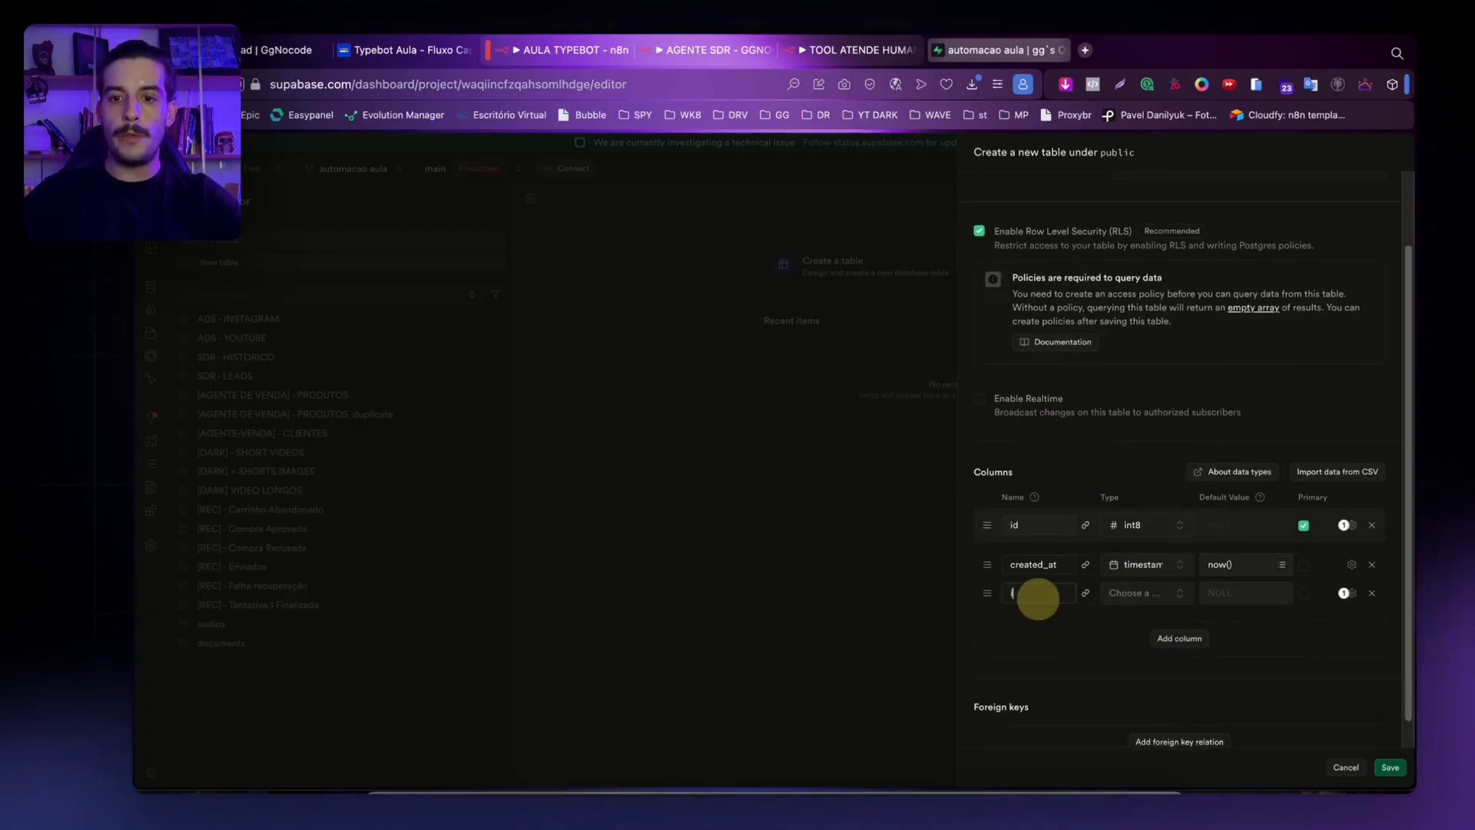
{"action": "type", "text": "is"}
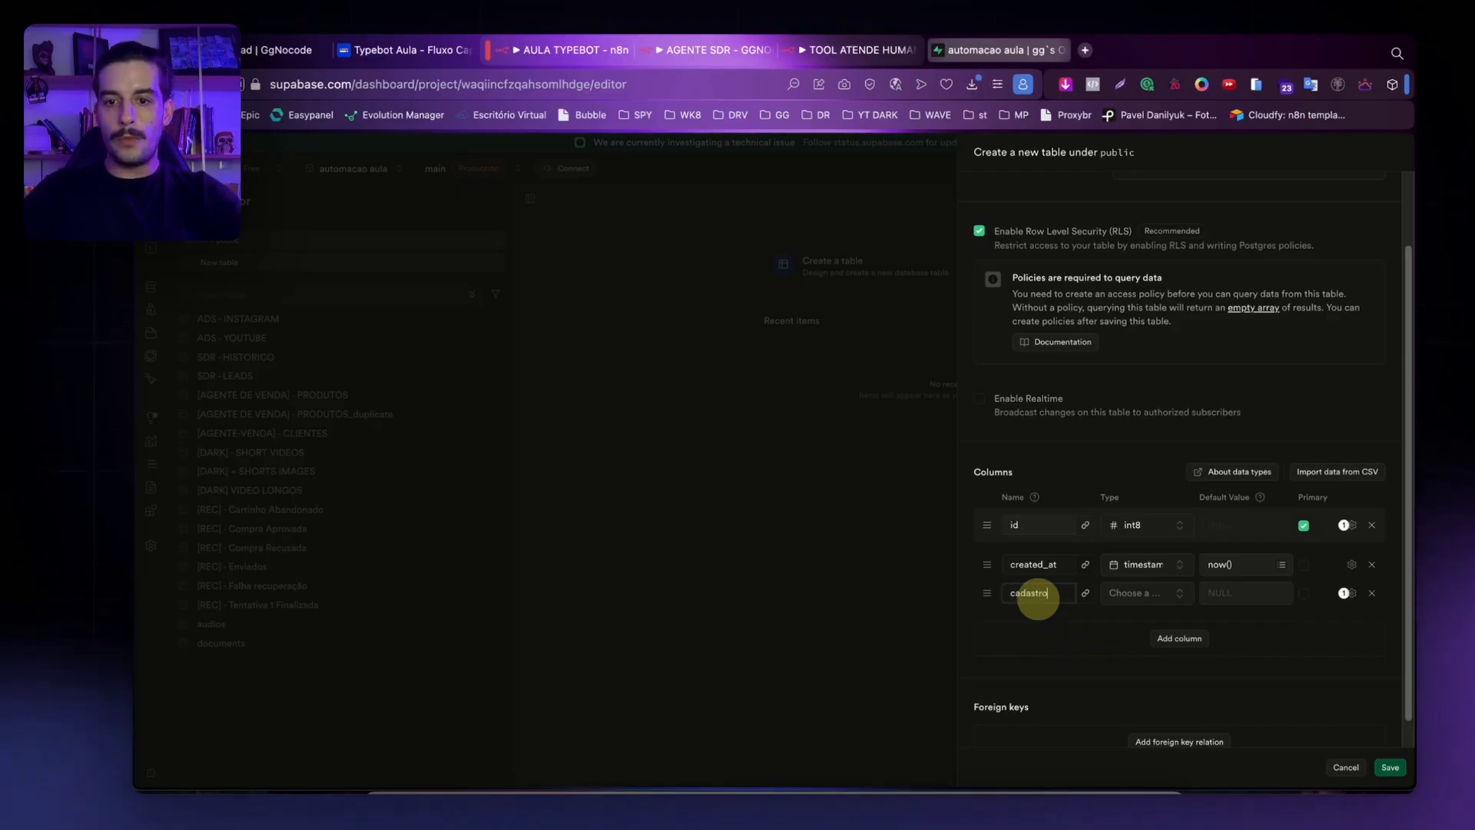
{"action": "left_click", "coordinate": [1168, 592]}
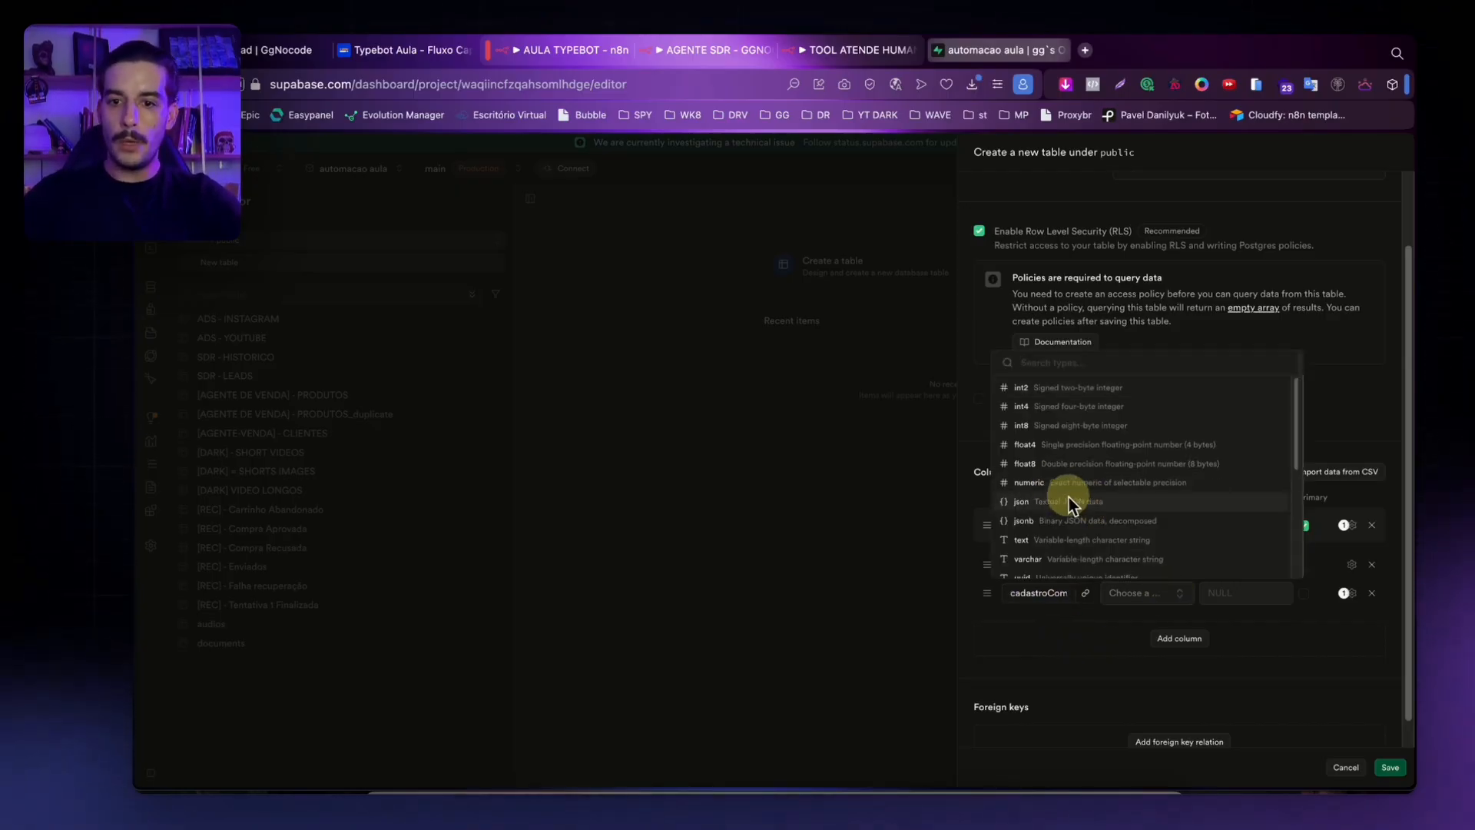
{"action": "scroll", "coordinate": [1069, 509], "scroll_direction": "down", "scroll_amount": 3}
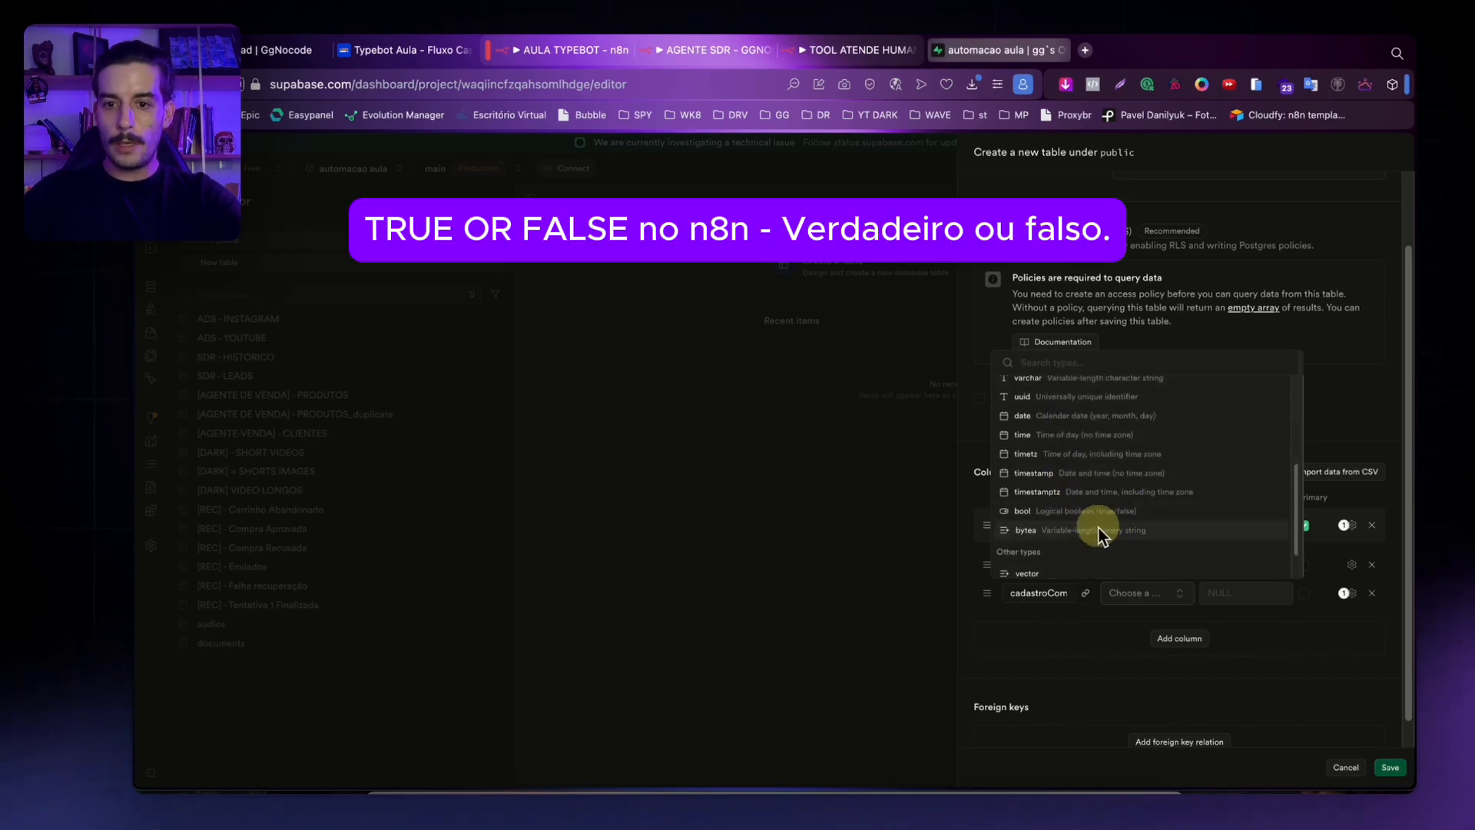
{"action": "left_click", "coordinate": [1068, 515]}
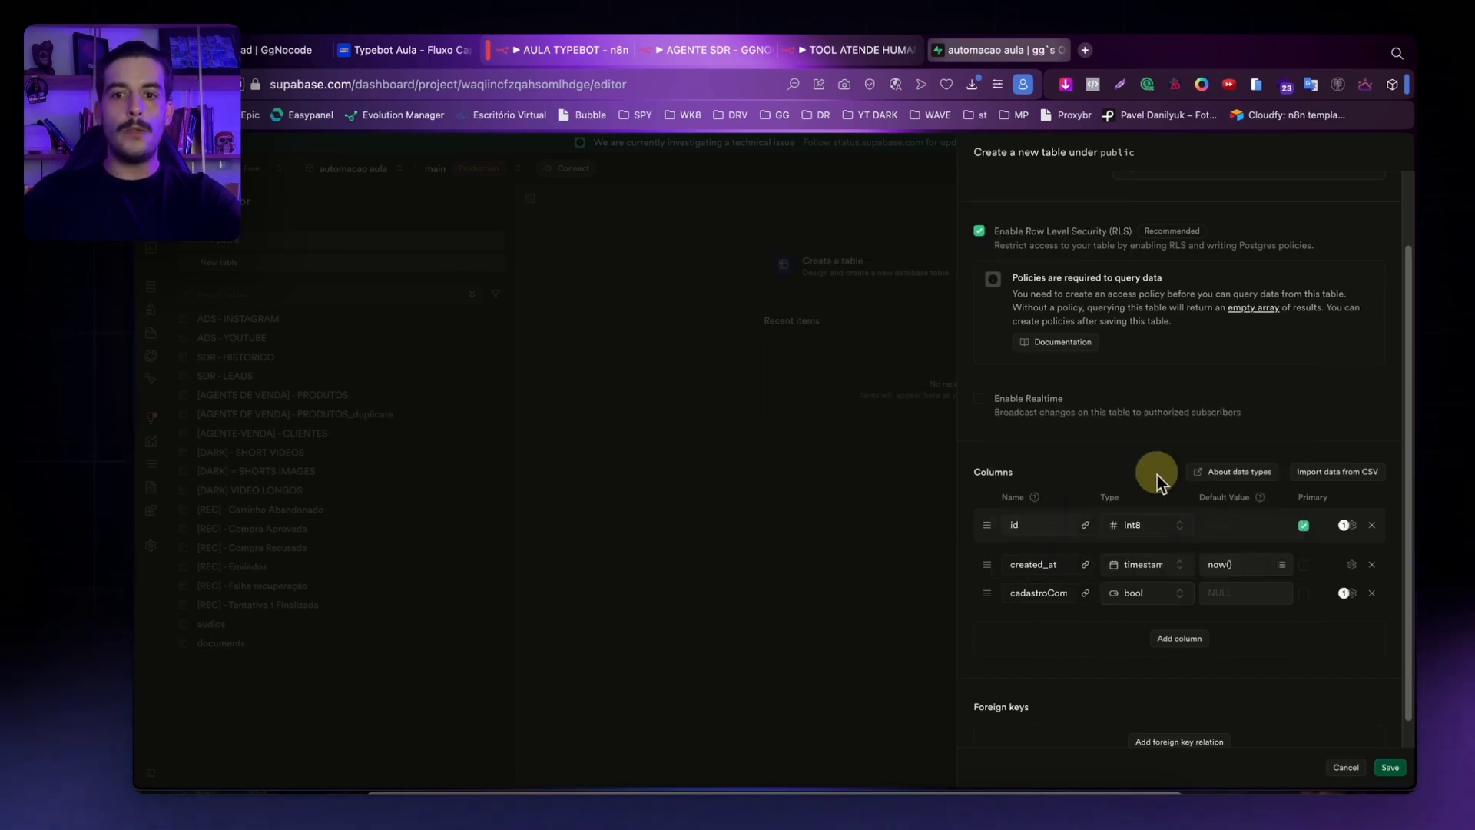
Check the first field in n8n's dadosCliente node and add a nomeCompleto column of type text to the Supabase table.
{"action": "left_click", "coordinate": [610, 51]}
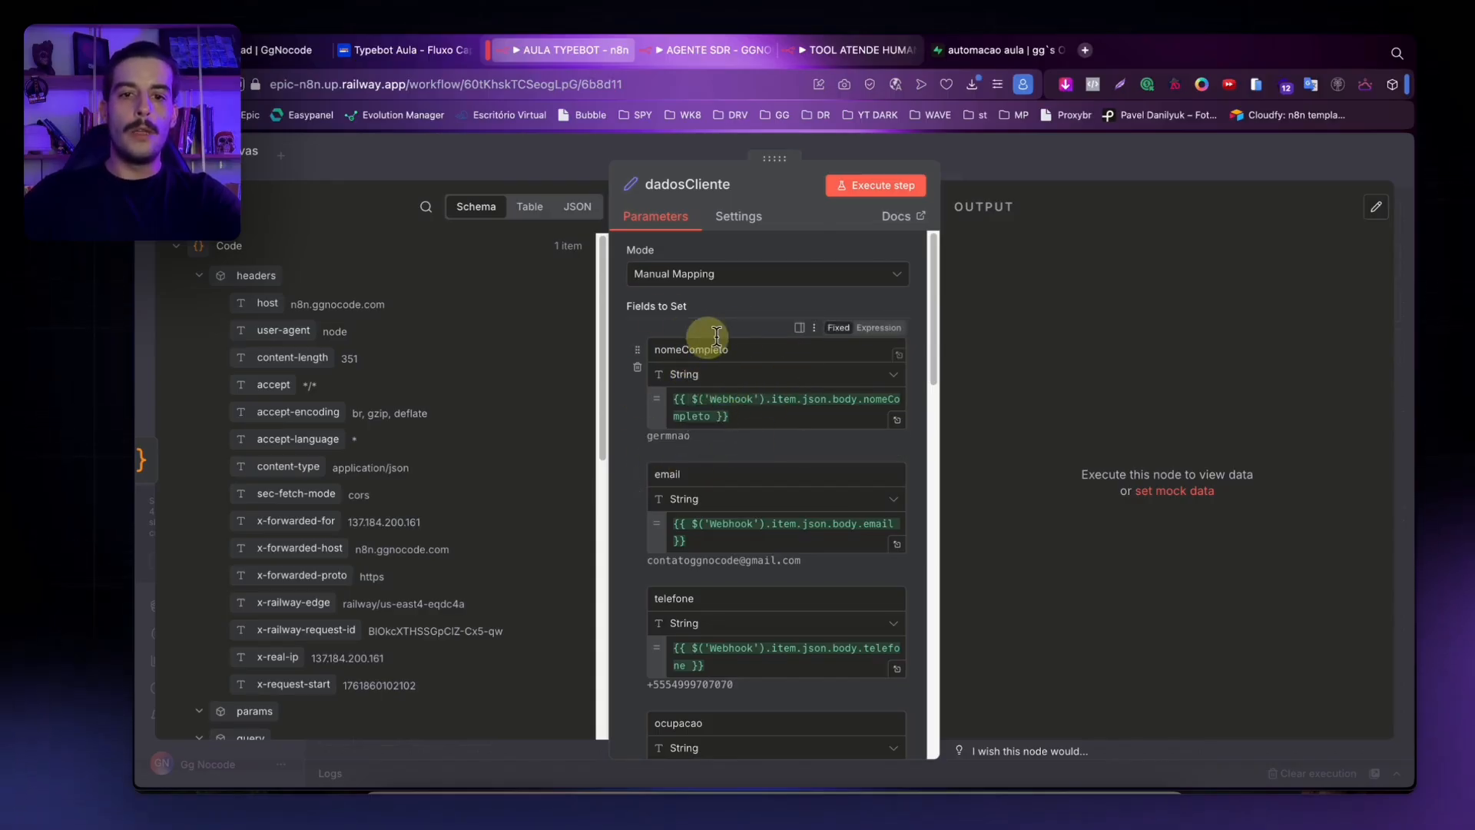
{"action": "left_click", "coordinate": [987, 50]}
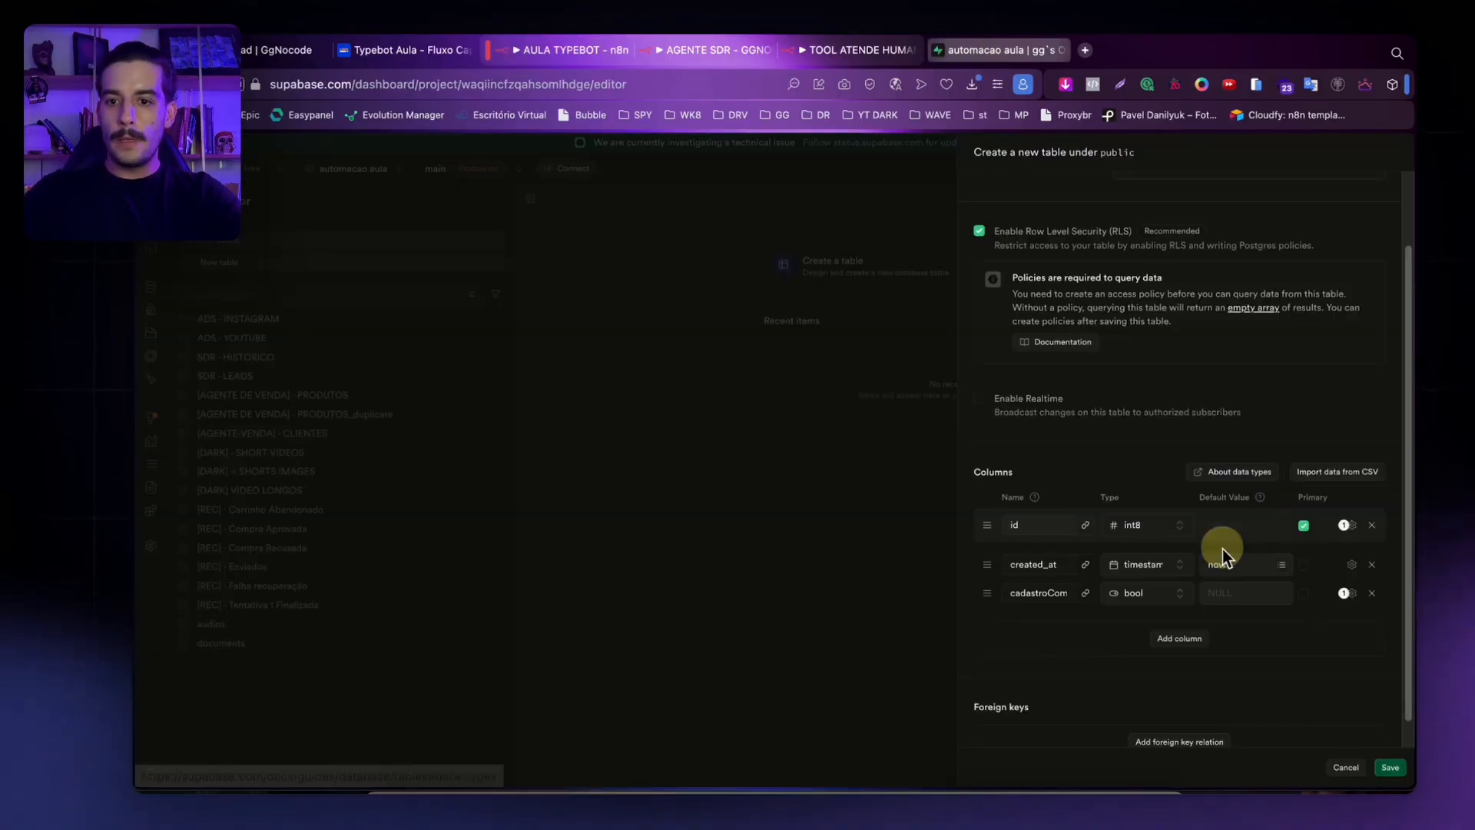
{"action": "left_click", "coordinate": [1135, 641]}
{"action": "left_click", "coordinate": [1034, 621]}
{"action": "type", "text": "nomeCompleto"}
{"action": "left_click", "coordinate": [1145, 621]}
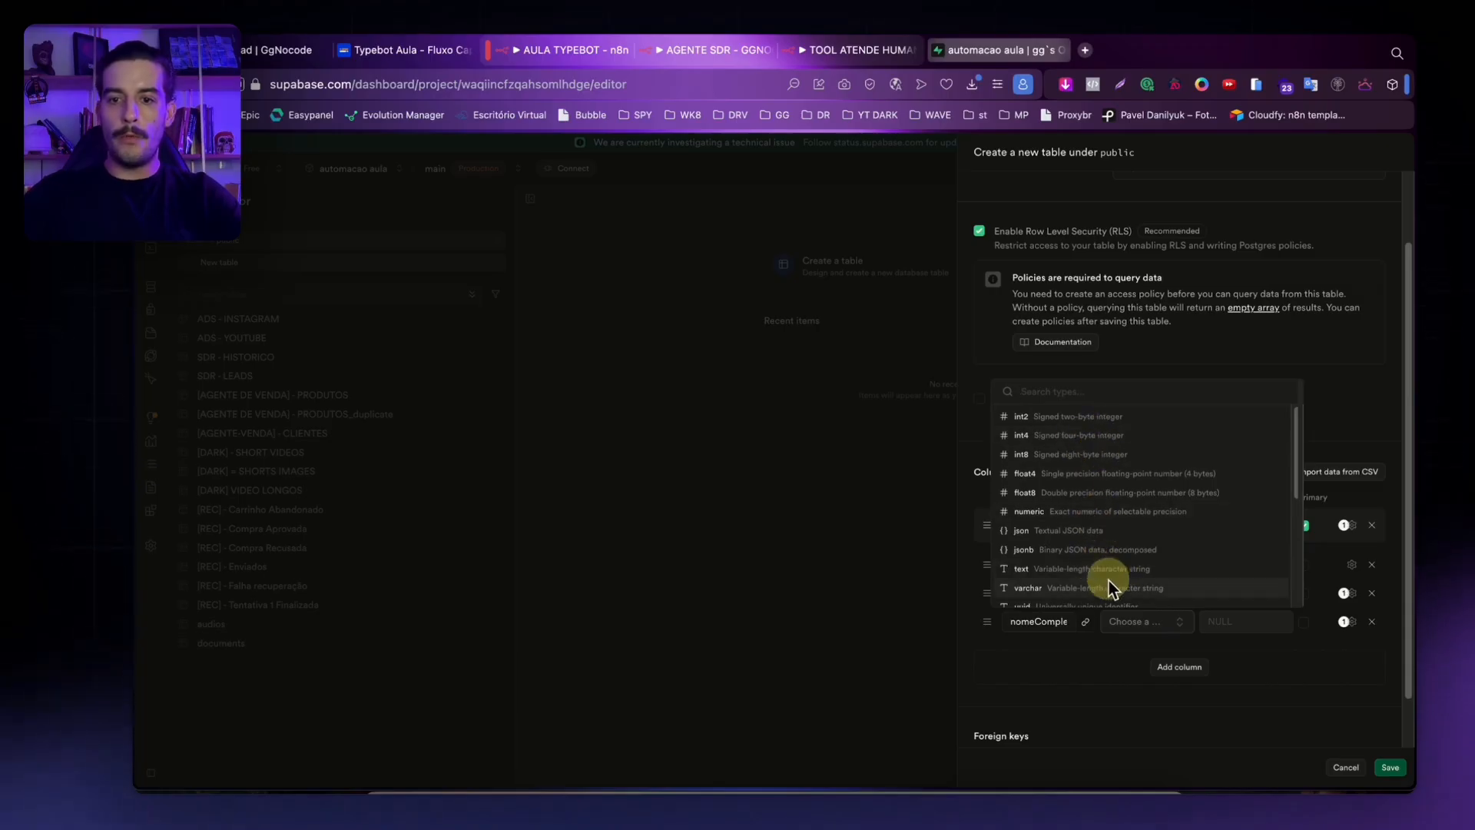
{"action": "left_click", "coordinate": [1080, 570]}
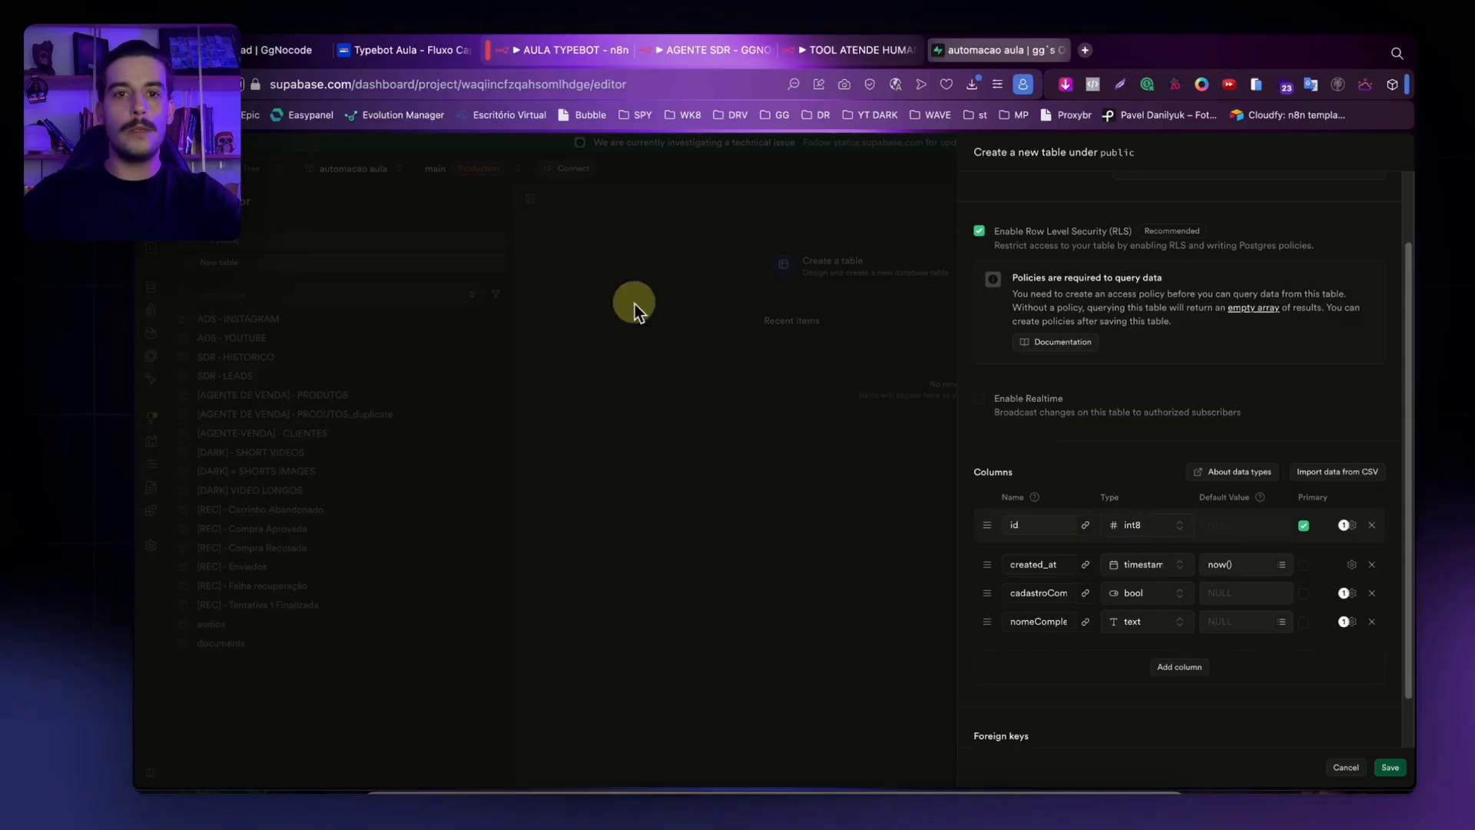
Review the names and data types of all fields in n8n's dadosCliente node.
{"action": "left_click", "coordinate": [511, 60]}
{"action": "scroll", "coordinate": [753, 500], "scroll_direction": "down", "scroll_amount": 4}
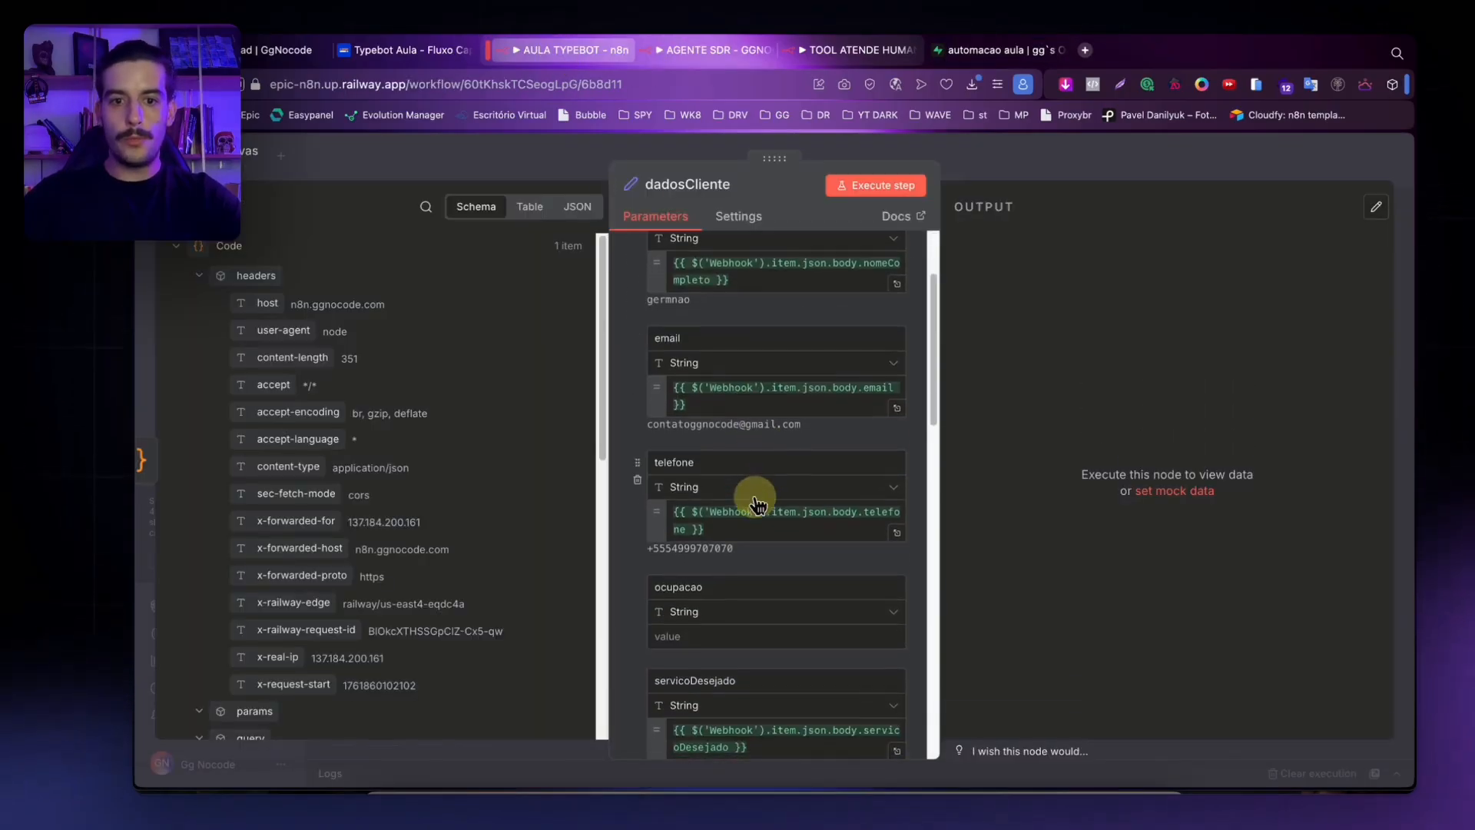
{"action": "scroll", "coordinate": [755, 518], "scroll_direction": "down", "scroll_amount": 5}
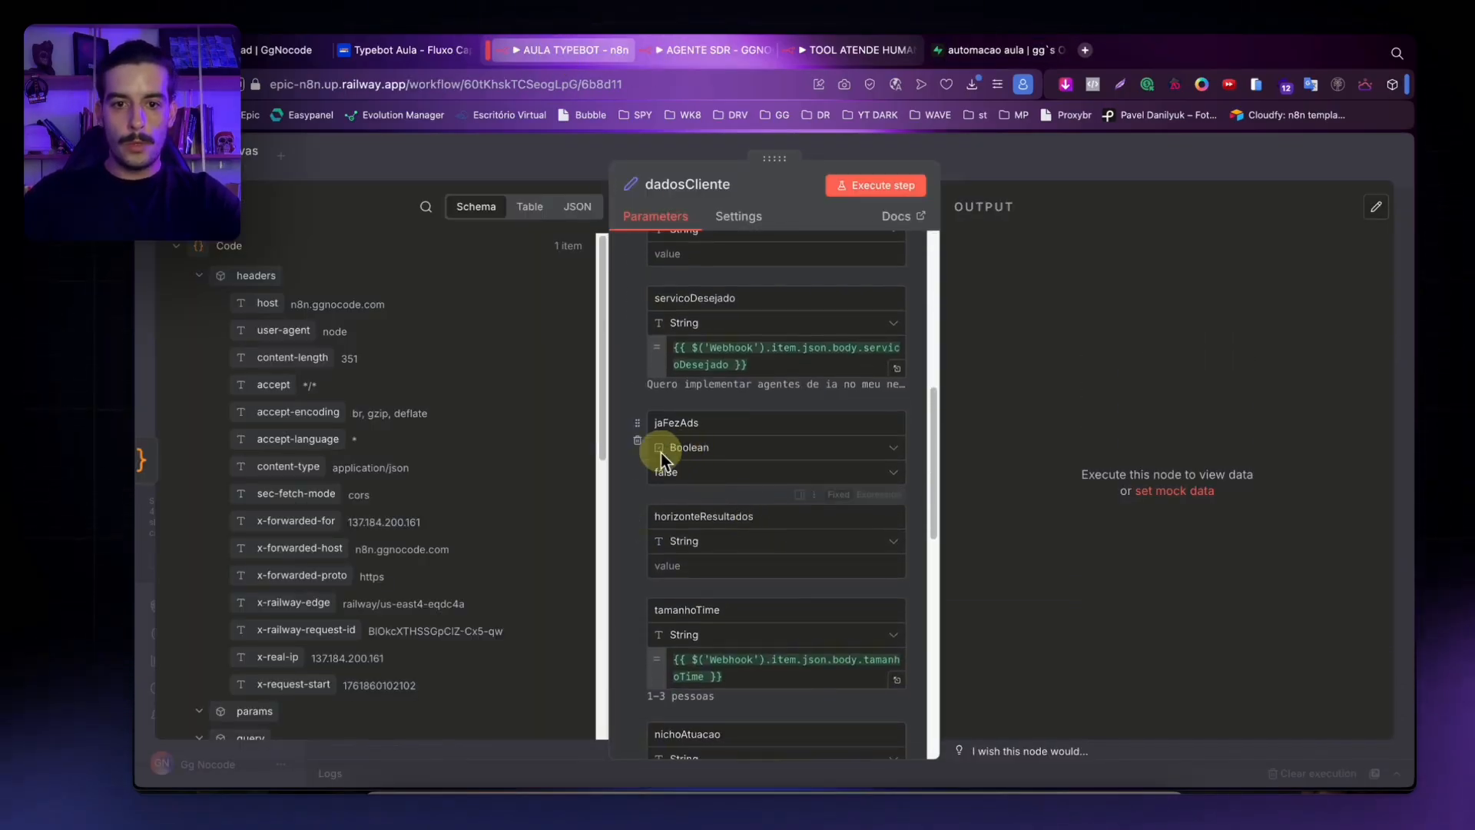
{"action": "scroll", "coordinate": [741, 482], "scroll_direction": "down", "scroll_amount": 2}
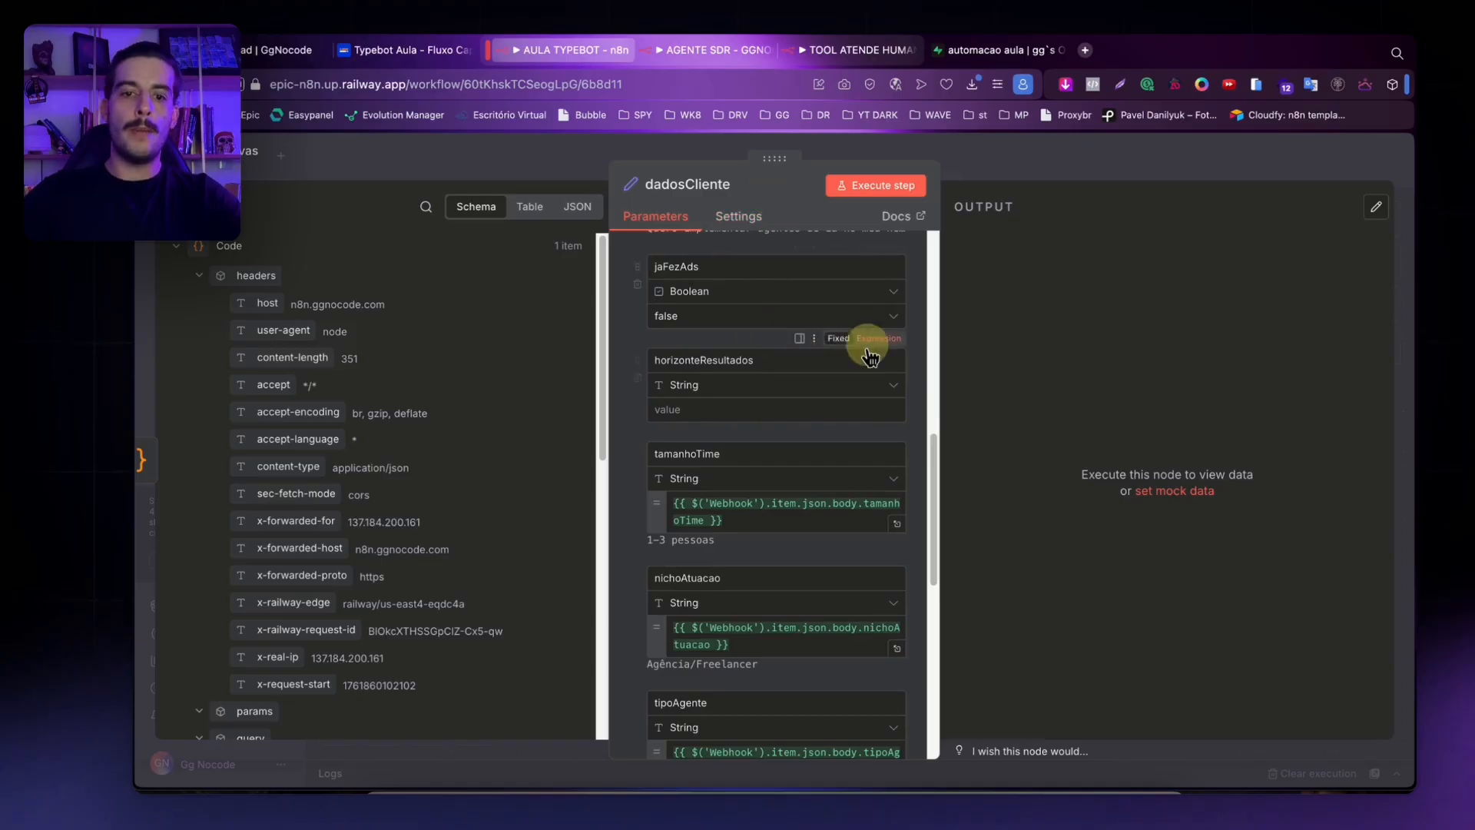
{"action": "scroll", "coordinate": [790, 494], "scroll_direction": "down", "scroll_amount": 3}
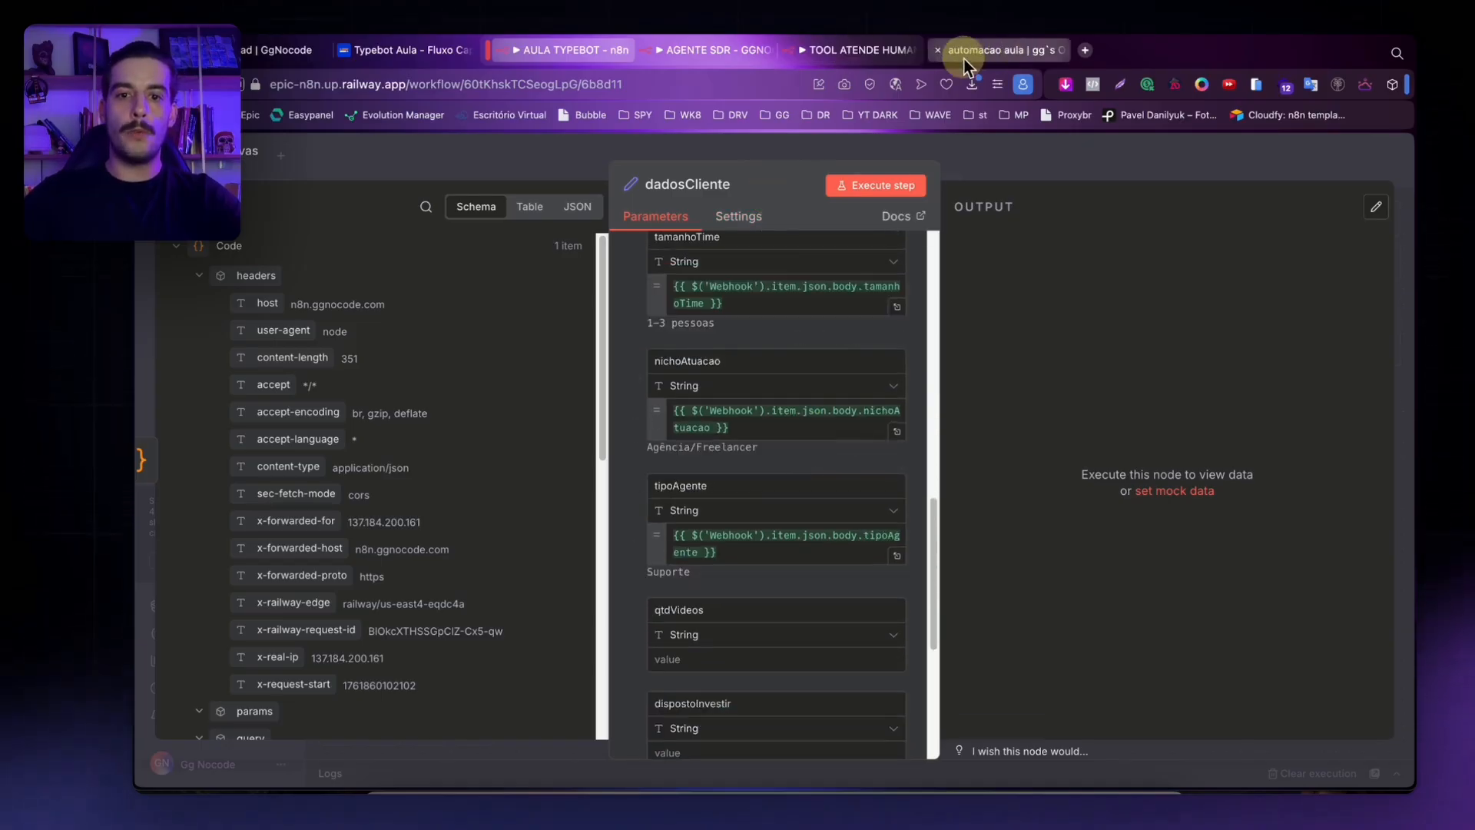
{"action": "scroll", "coordinate": [676, 610], "scroll_direction": "down", "scroll_amount": 5}
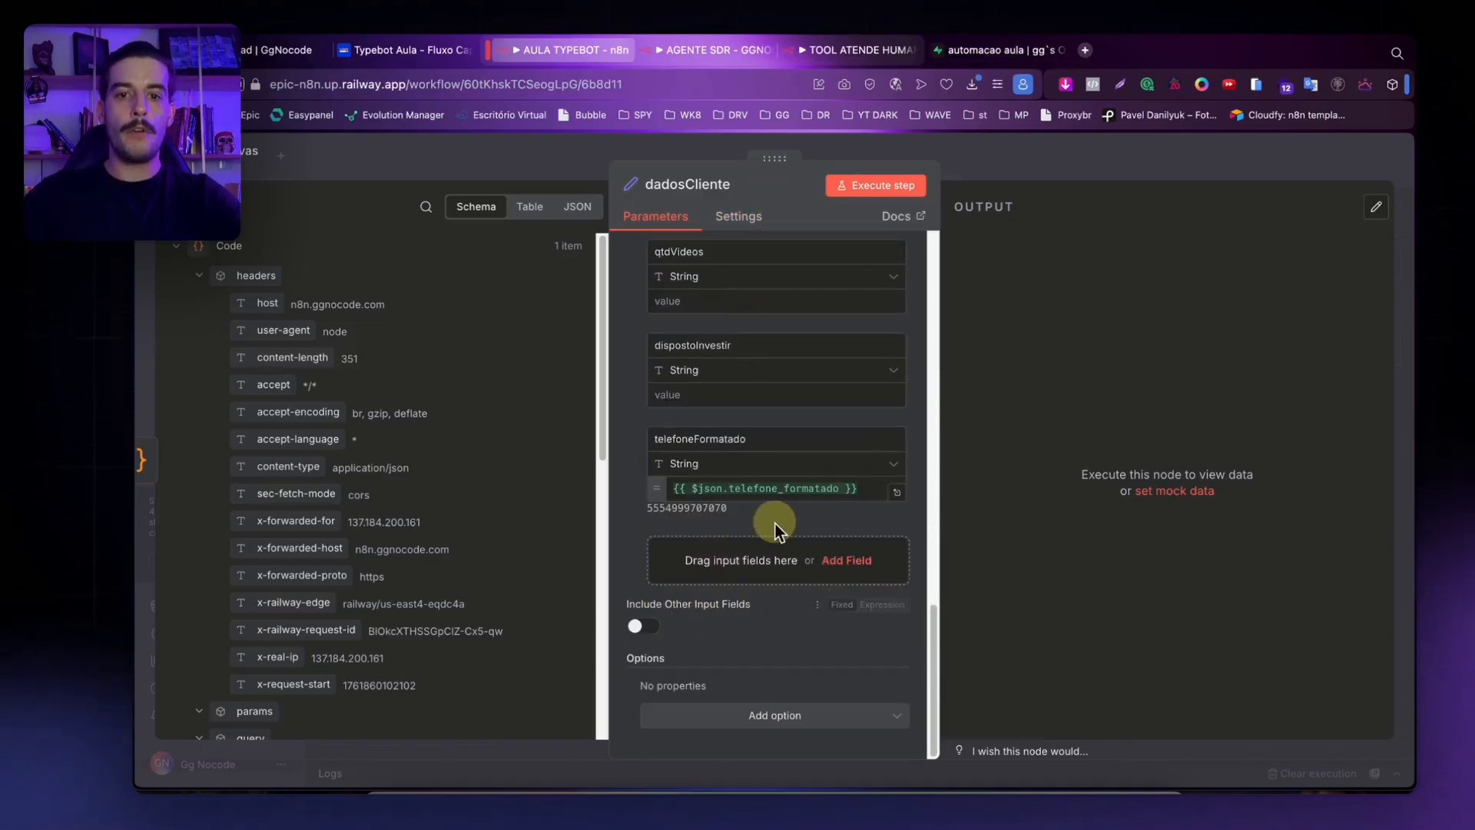
{"action": "scroll", "coordinate": [776, 524], "scroll_direction": "up", "scroll_amount": 10}
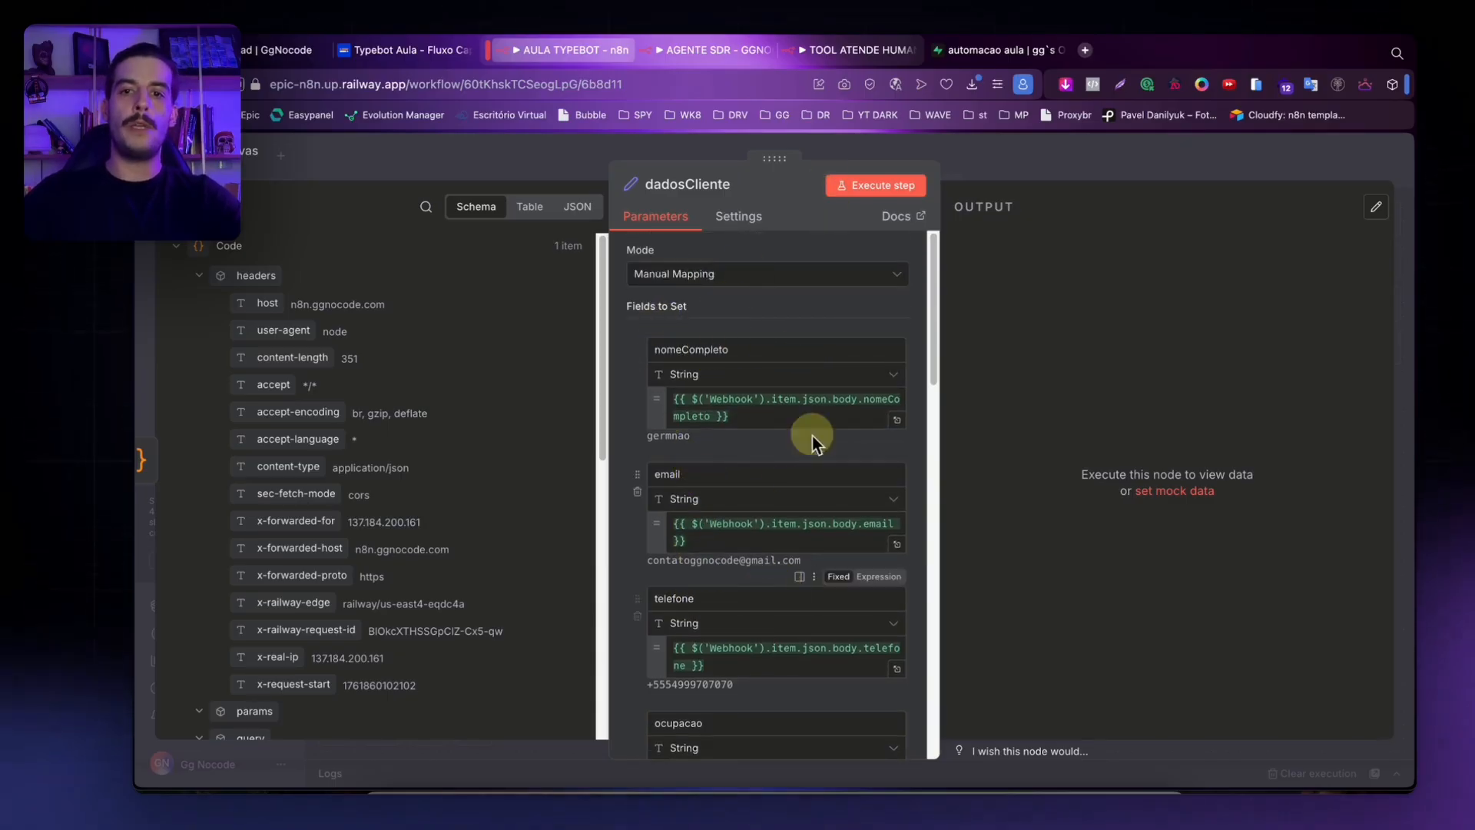
Add email and telefone columns of type text to the LEADS TYPEBOT table in Supabase.
{"action": "left_click", "coordinate": [1015, 55]}
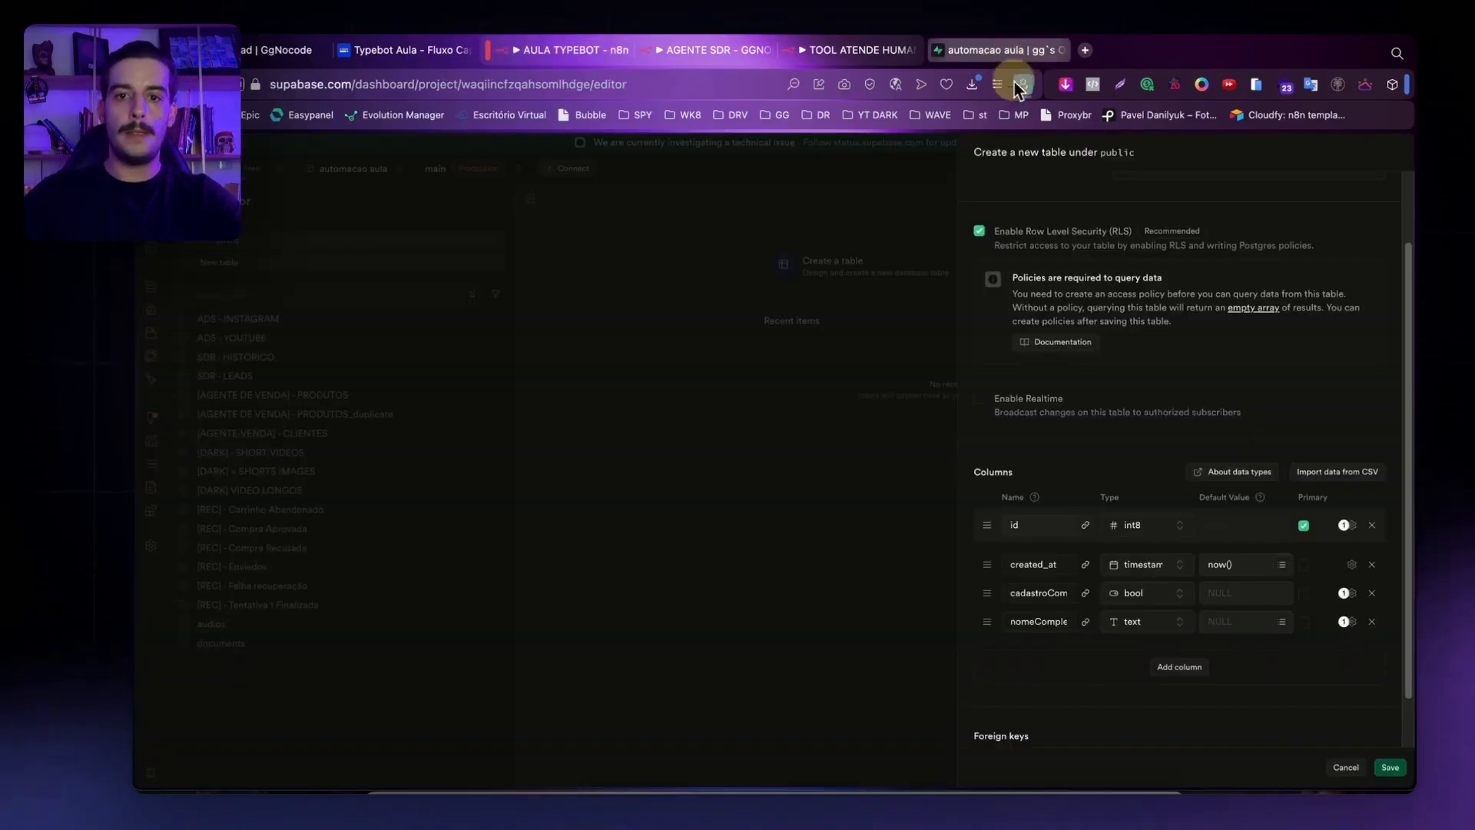
{"action": "left_click", "coordinate": [1181, 669]}
{"action": "left_click", "coordinate": [1039, 650]}
{"action": "type", "text": "email"}
{"action": "left_click", "coordinate": [1128, 647]}
{"action": "left_click", "coordinate": [1180, 695]}
{"action": "scroll", "coordinate": [1153, 676], "scroll_direction": "down", "scroll_amount": 2}
{"action": "left_click", "coordinate": [1040, 565]}
{"action": "type", "text": "telefone"}
{"action": "left_click", "coordinate": [1145, 564]}
Add ocupacao and servicoDesejado columns of type text, checking the names against Typebot's variable list.
{"action": "left_click", "coordinate": [1179, 612]}
{"action": "left_click", "coordinate": [408, 50]}
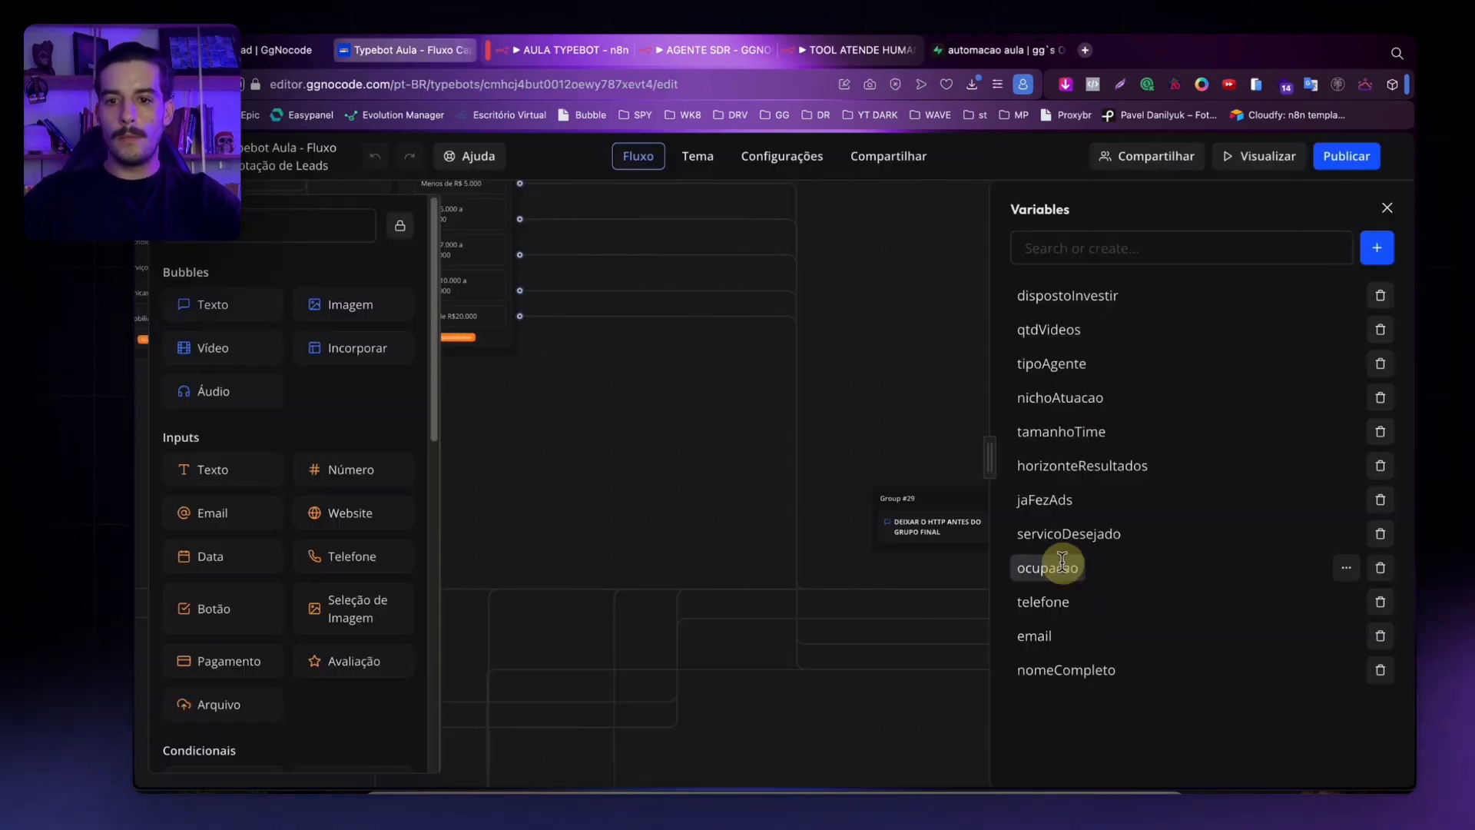
{"action": "left_click", "coordinate": [999, 50]}
{"action": "left_click", "coordinate": [1022, 595]}
{"action": "type", "text": "ocupacao"}
{"action": "left_click", "coordinate": [1179, 640]}
{"action": "left_click", "coordinate": [1039, 622]}
{"action": "type", "text": "servicoDesejado"}
{"action": "left_click", "coordinate": [1147, 622]}
Consult Typebot's variable list and add a jaFezAds column of type bool to the Supabase table.
{"action": "left_click", "coordinate": [408, 50]}
{"action": "left_click", "coordinate": [998, 49]}
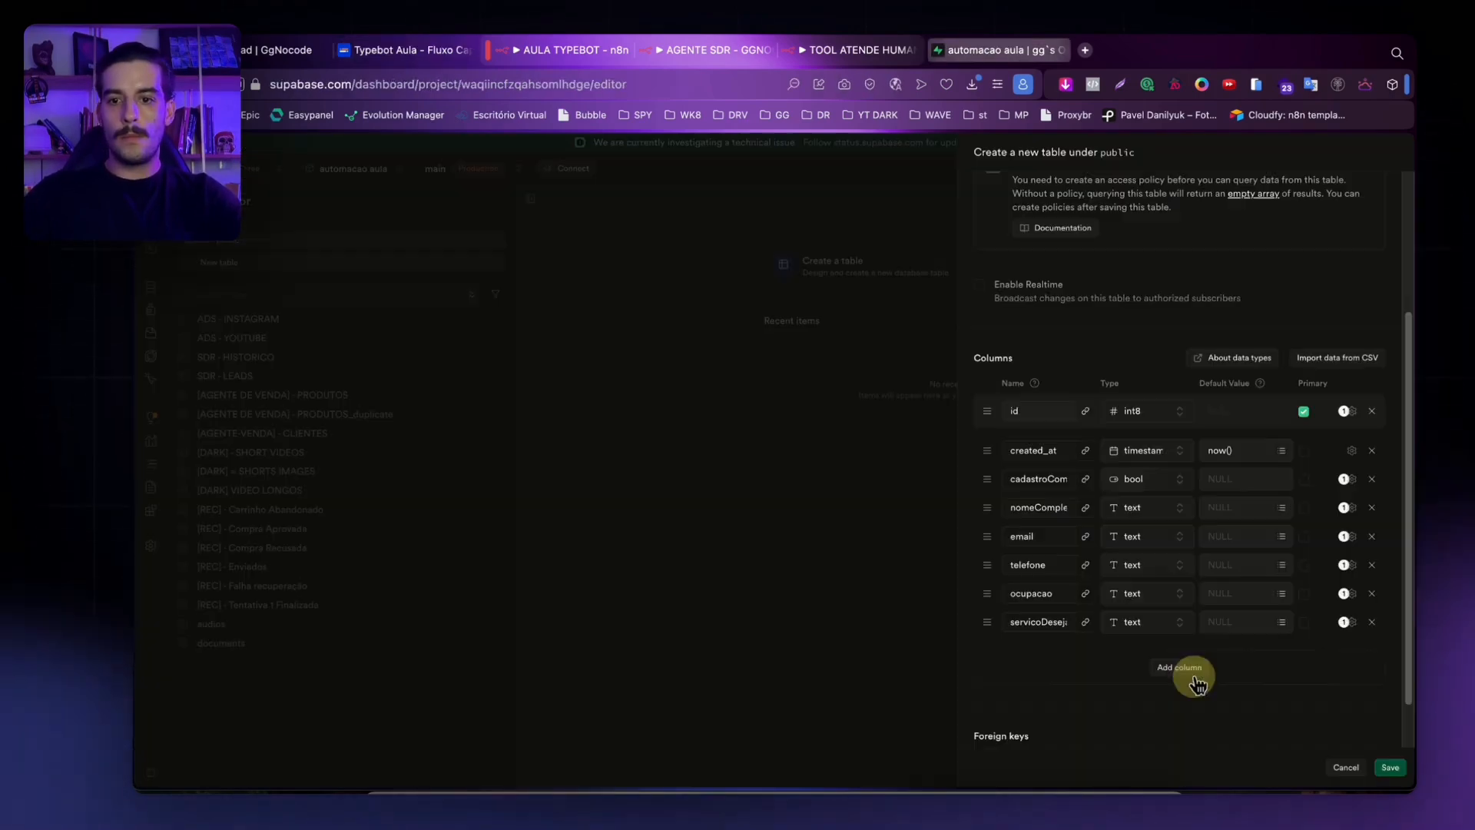
{"action": "left_click", "coordinate": [1183, 668]}
{"action": "left_click", "coordinate": [1044, 650]}
{"action": "type", "text": "jaF"}
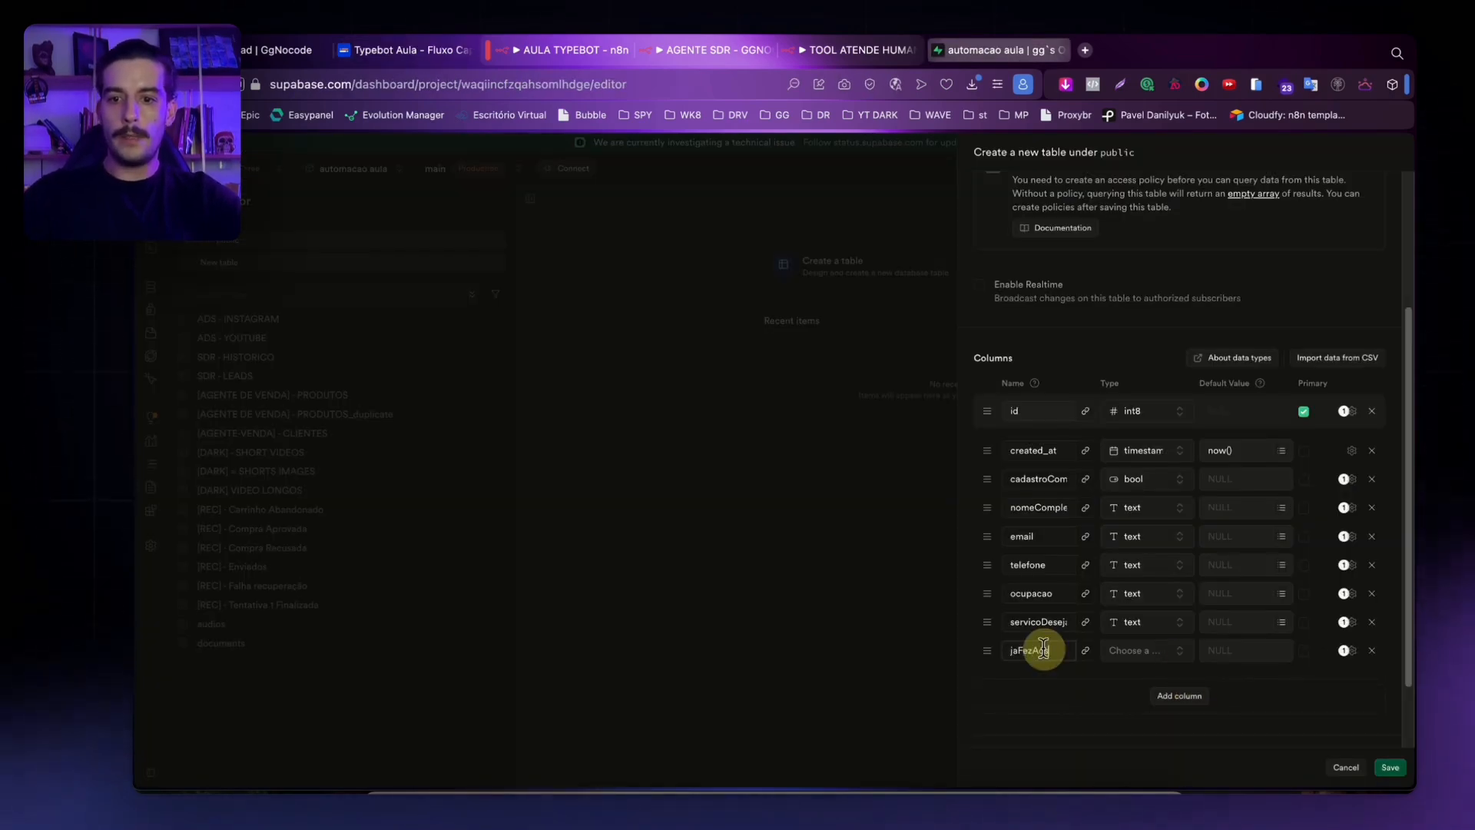
{"action": "type", "text": "ezAd"}
{"action": "left_click", "coordinate": [1145, 650]}
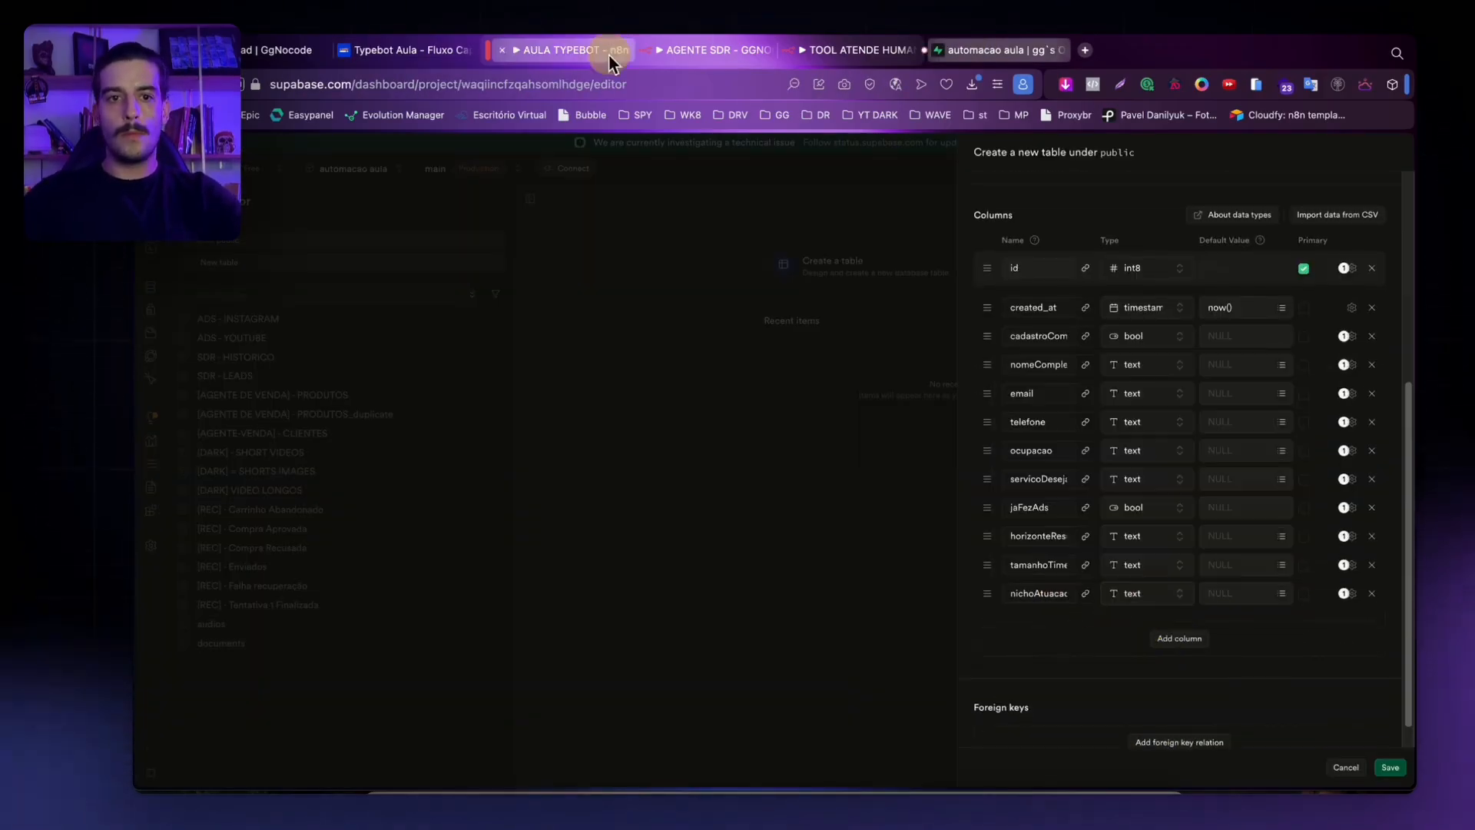
Add tipoAgente and qtdVideos columns of type text to the LEADS TYPEBOT table.
{"action": "left_click", "coordinate": [1177, 636]}
{"action": "left_click", "coordinate": [1032, 620]}
{"action": "type", "text": "tipoAgente"}
{"action": "left_click", "coordinate": [1176, 666]}
{"action": "left_click", "coordinate": [1060, 650]}
{"action": "type", "text": "qtdVideos"}
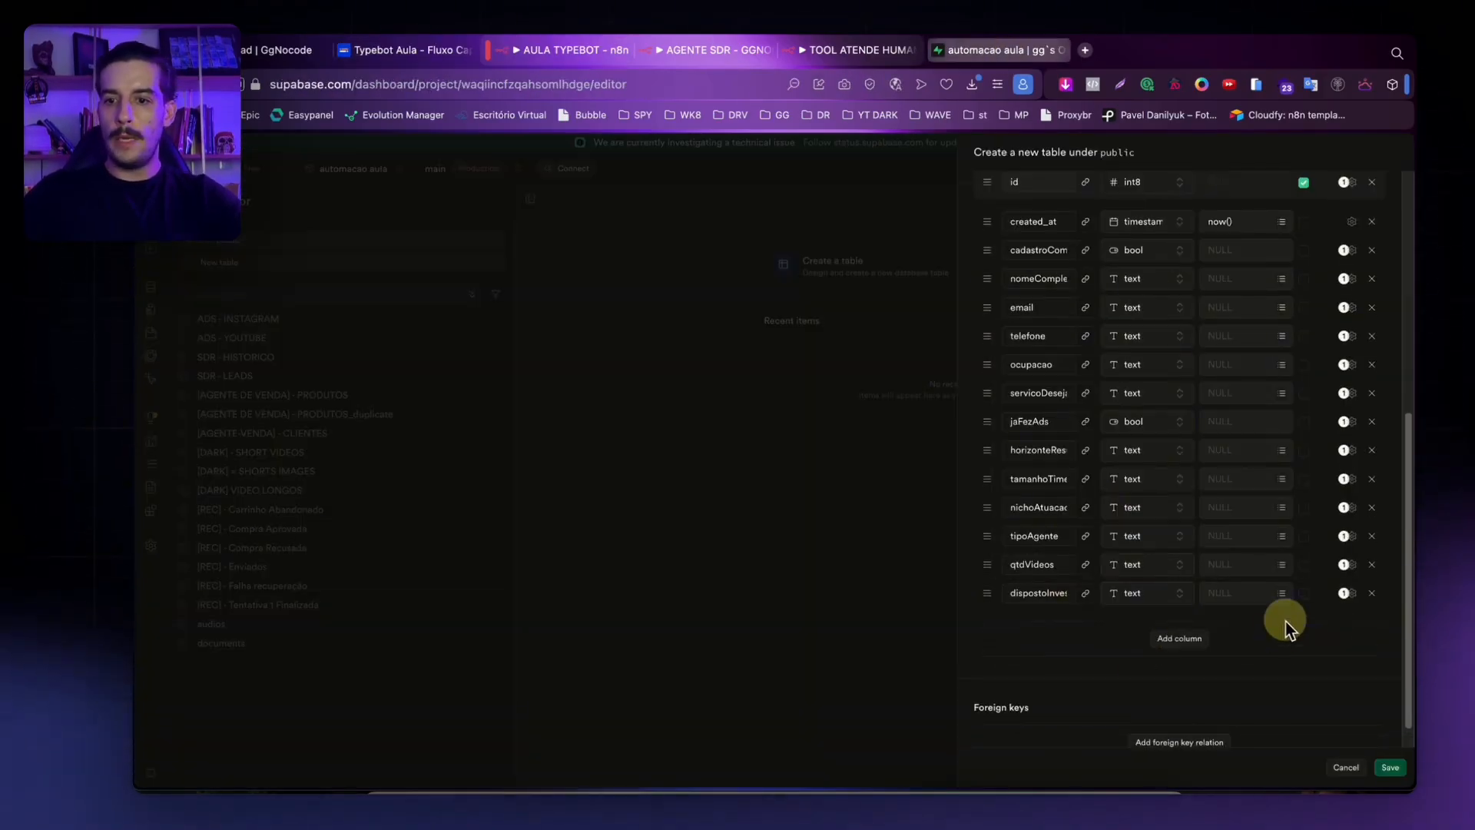
Review the LEADS TYPEBOT table's settings and column list, and save the new table.
{"action": "scroll", "coordinate": [1229, 423], "scroll_direction": "up", "scroll_amount": 6}
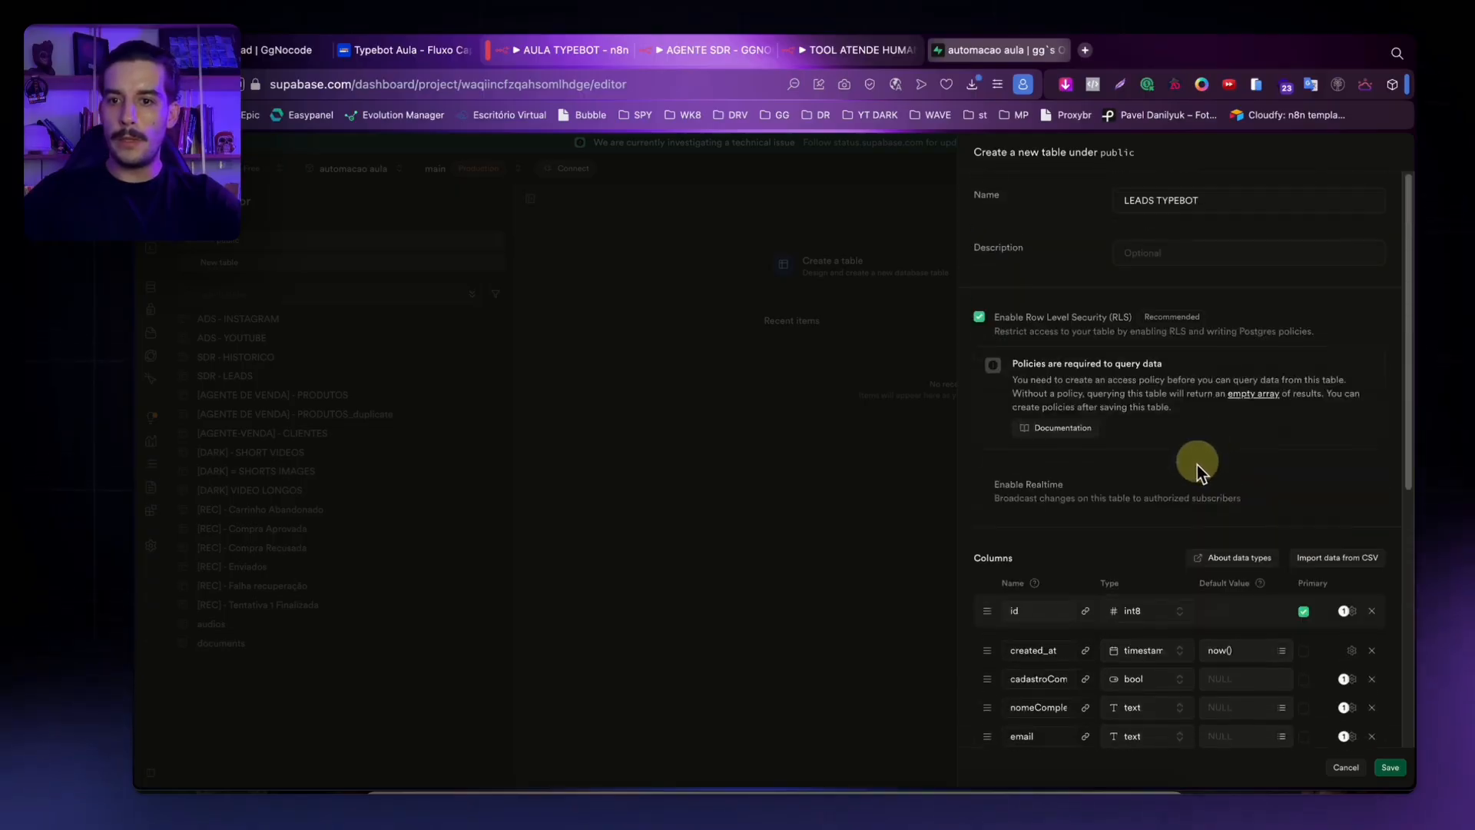
{"action": "scroll", "coordinate": [1197, 464], "scroll_direction": "down", "scroll_amount": 10}
{"action": "left_click", "coordinate": [1389, 767]}
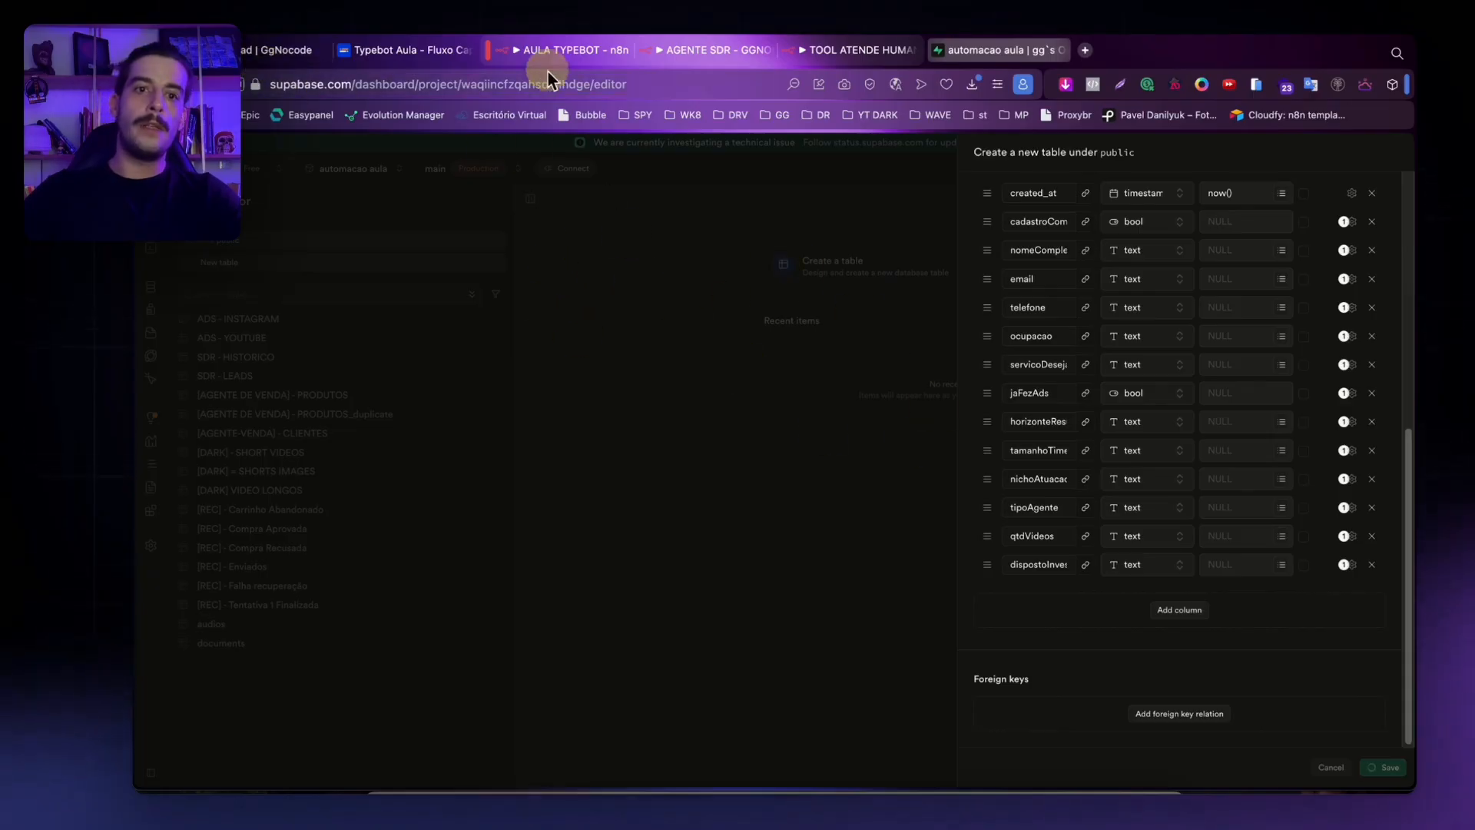
Switch to Typebot and review the flow from Grupo saudação through the name, e-mail and phone questions to Group #17 (1).
{"action": "left_click", "coordinate": [413, 48]}
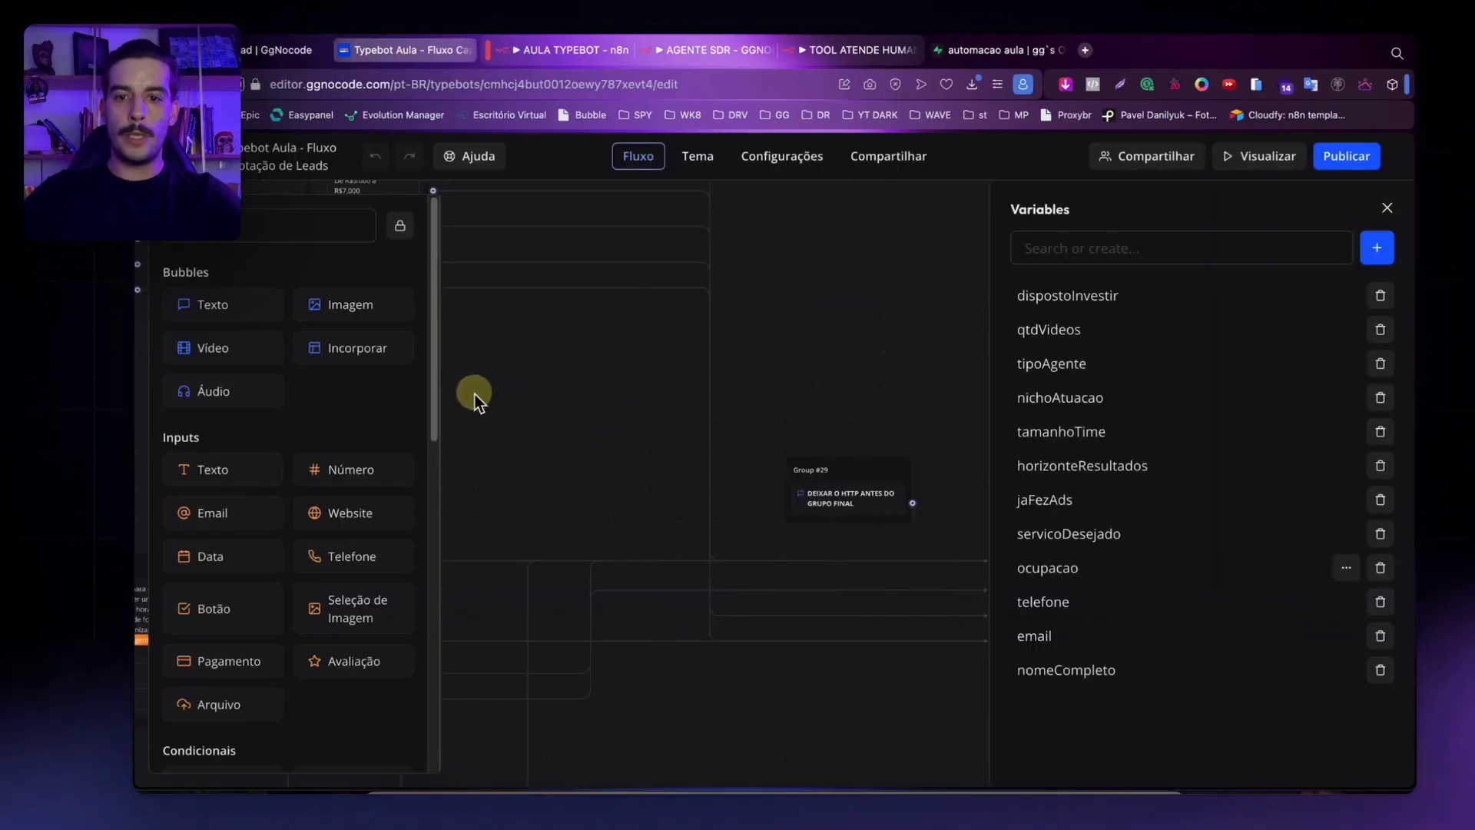
{"action": "left_click_drag", "start_coordinate": [909, 372], "coordinate": [1142, 307]}
{"action": "left_click_drag", "start_coordinate": [627, 380], "coordinate": [1153, 395]}
{"action": "mouse_move", "coordinate": [468, 326]}
{"action": "left_mouse_down"}
{"action": "mouse_move", "coordinate": [609, 306]}
{"action": "mouse_move", "coordinate": [946, 302]}
{"action": "left_mouse_up"}
{"action": "left_click_drag", "start_coordinate": [648, 403], "coordinate": [879, 353]}
{"action": "left_click", "coordinate": [403, 226]}
{"action": "left_click_drag", "start_coordinate": [671, 403], "coordinate": [921, 184]}
{"action": "left_click_drag", "start_coordinate": [427, 322], "coordinate": [660, 272]}
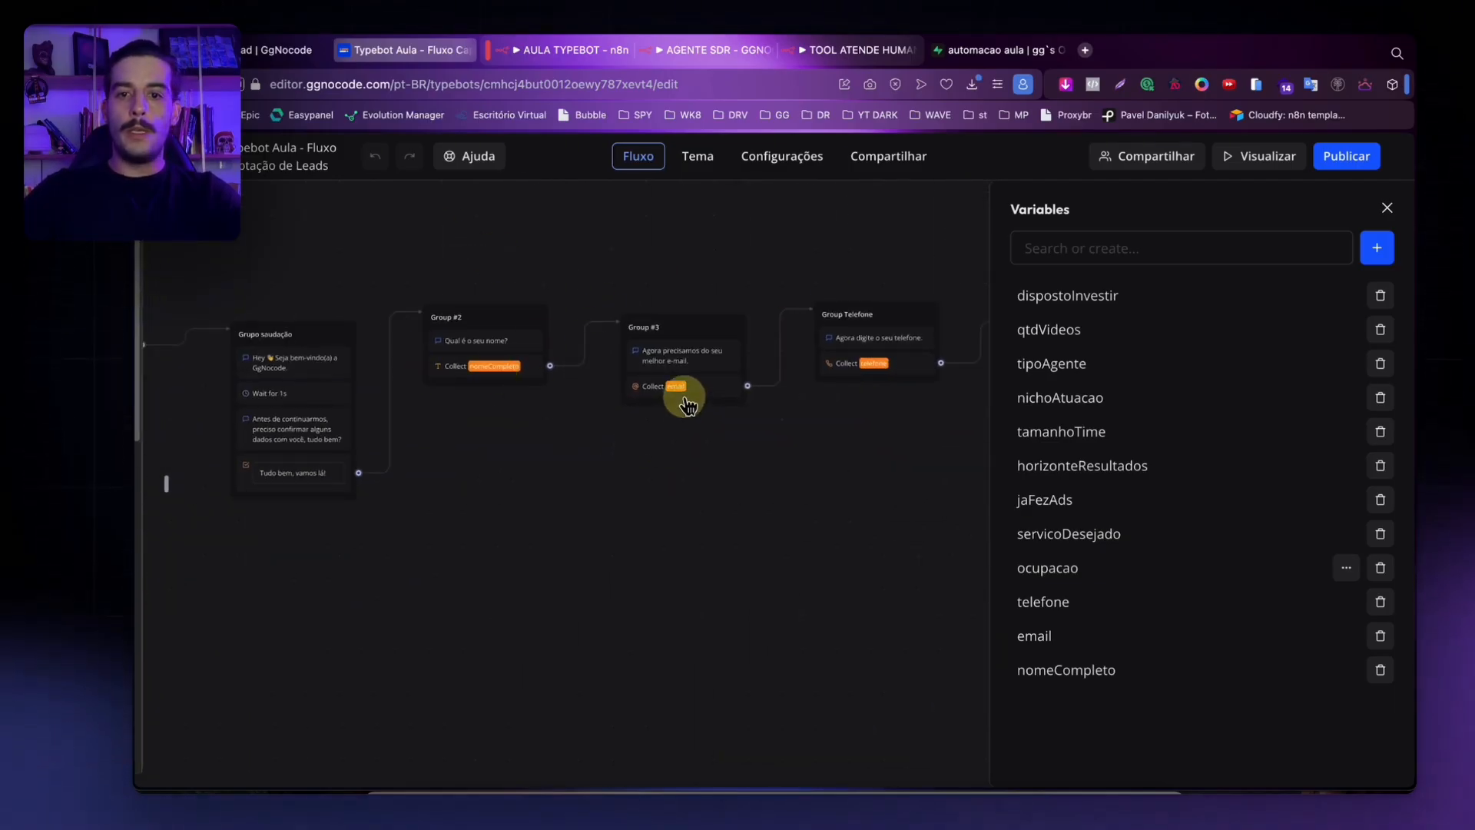
{"action": "mouse_move", "coordinate": [896, 484]}
{"action": "left_mouse_down"}
{"action": "mouse_move", "coordinate": [702, 418]}
{"action": "mouse_move", "coordinate": [658, 668]}
{"action": "mouse_move", "coordinate": [519, 665]}
{"action": "mouse_move", "coordinate": [335, 720]}
{"action": "left_mouse_up"}
{"action": "left_click_drag", "start_coordinate": [696, 551], "coordinate": [591, 565]}
{"action": "left_click_drag", "start_coordinate": [953, 545], "coordinate": [630, 592]}
{"action": "left_click_drag", "start_coordinate": [876, 595], "coordinate": [716, 245]}
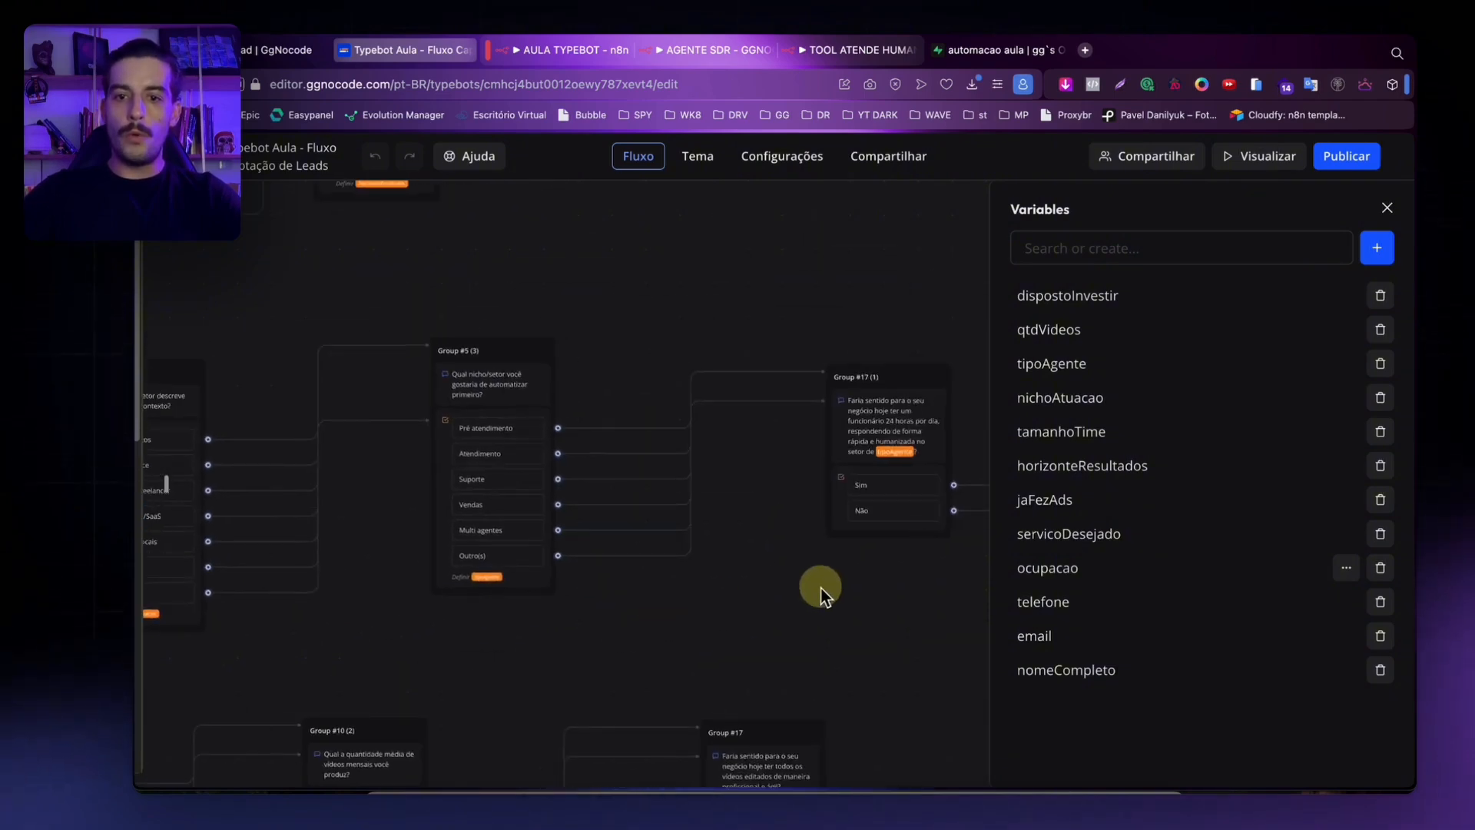
{"action": "left_click_drag", "start_coordinate": [820, 595], "coordinate": [602, 612]}
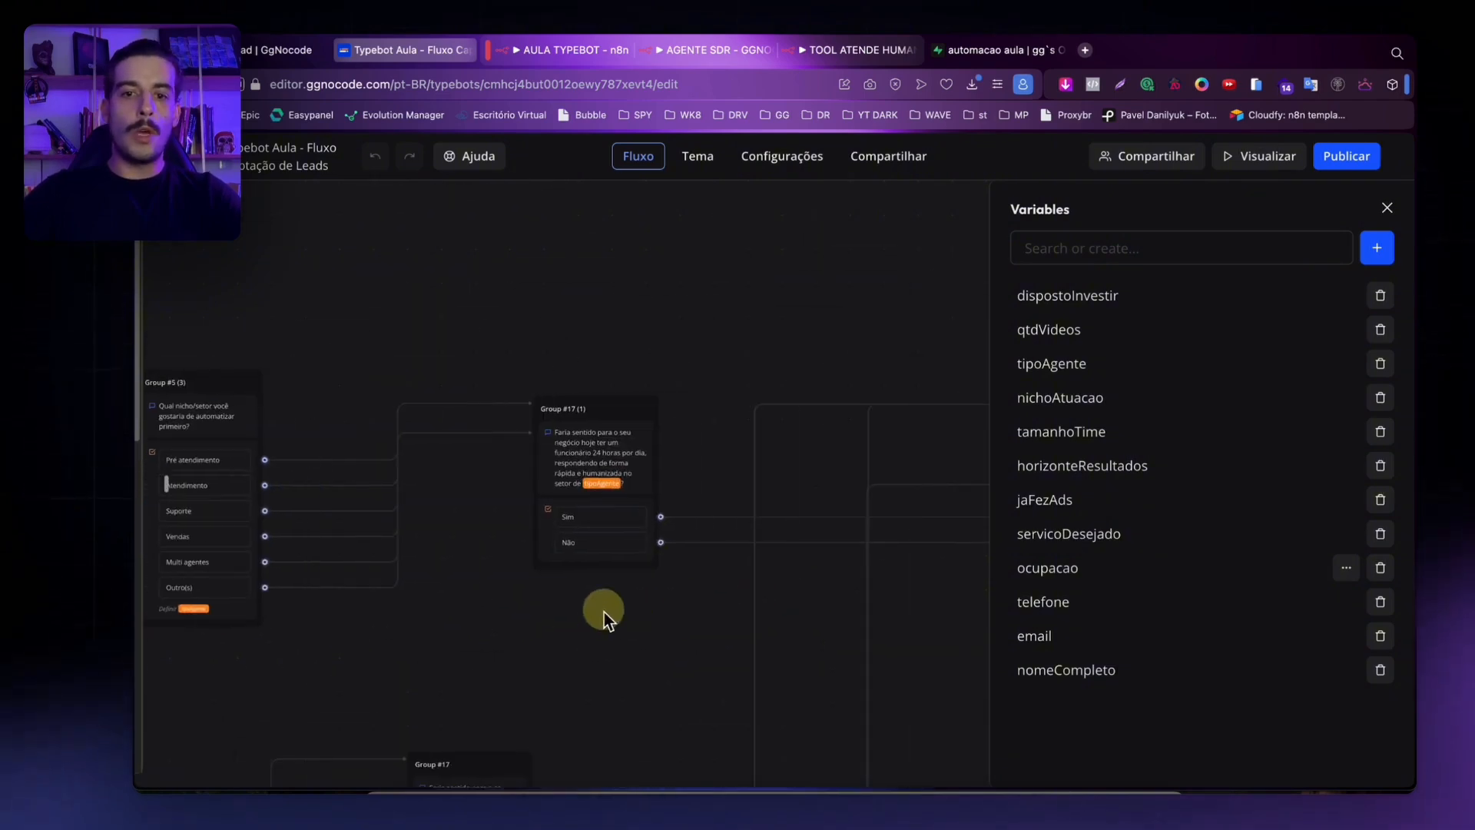
Close the Variables list and examine the flow's service branches, from the ads questions back to the service choice in Group #6.
{"action": "left_click", "coordinate": [1391, 209]}
{"action": "left_click_drag", "start_coordinate": [487, 279], "coordinate": [846, 300]}
{"action": "left_click", "coordinate": [1365, 286]}
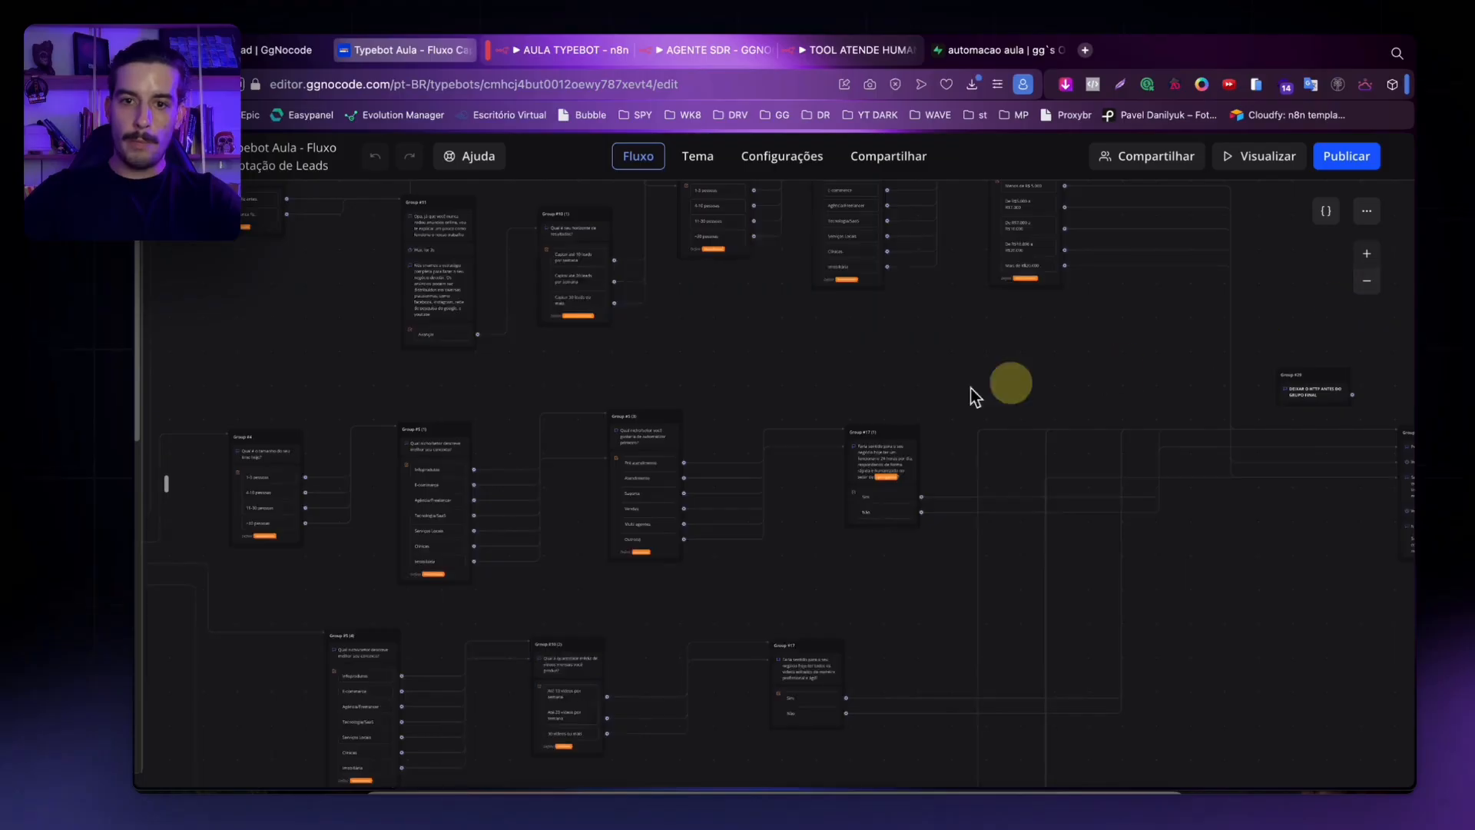
{"action": "left_click_drag", "start_coordinate": [970, 388], "coordinate": [1053, 489]}
{"action": "left_click_drag", "start_coordinate": [280, 232], "coordinate": [643, 313]}
{"action": "left_click_drag", "start_coordinate": [484, 339], "coordinate": [564, 264]}
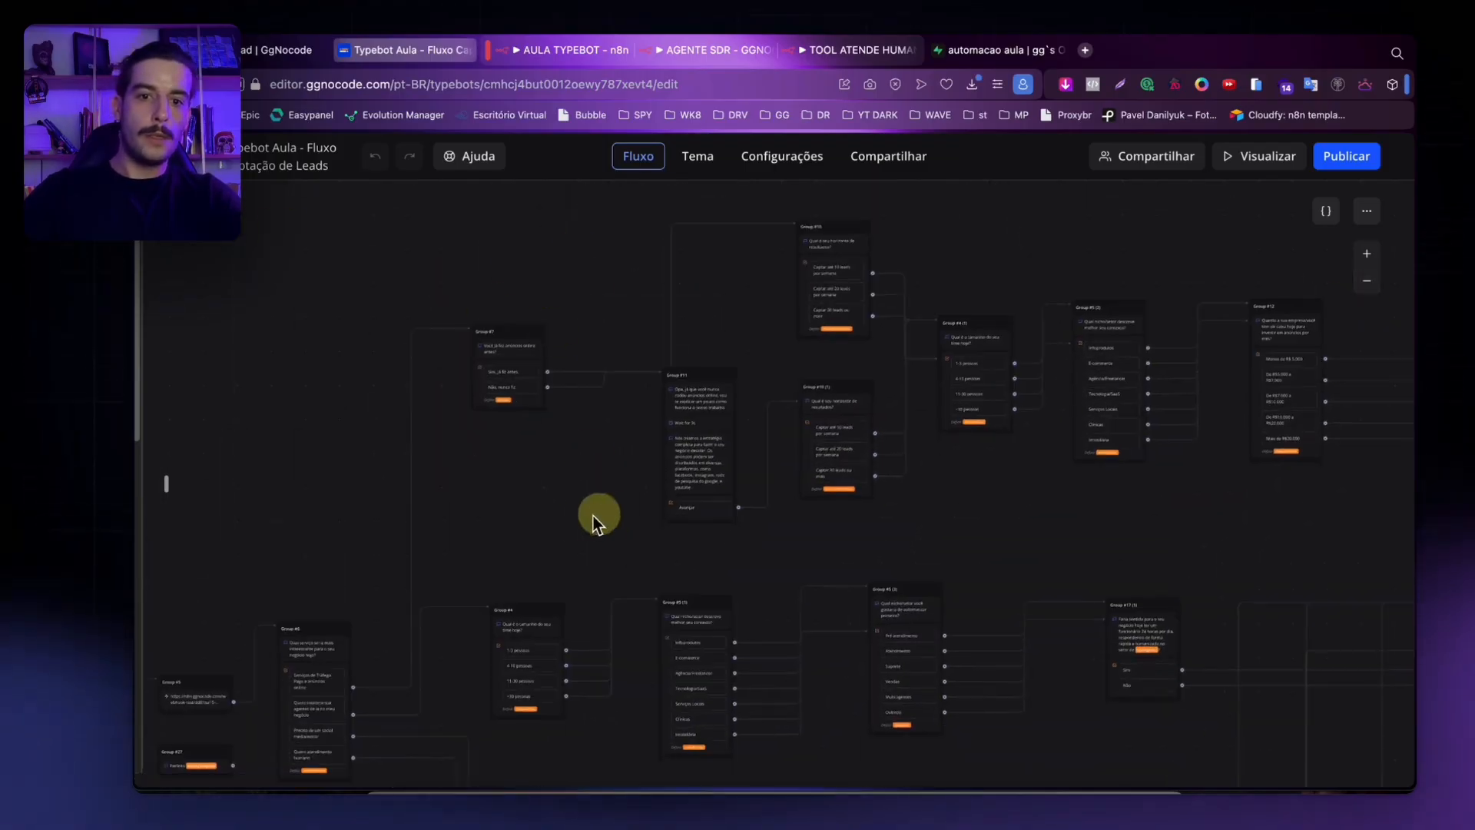
{"action": "left_click_drag", "start_coordinate": [594, 514], "coordinate": [625, 422]}
{"action": "left_click_drag", "start_coordinate": [804, 458], "coordinate": [680, 575]}
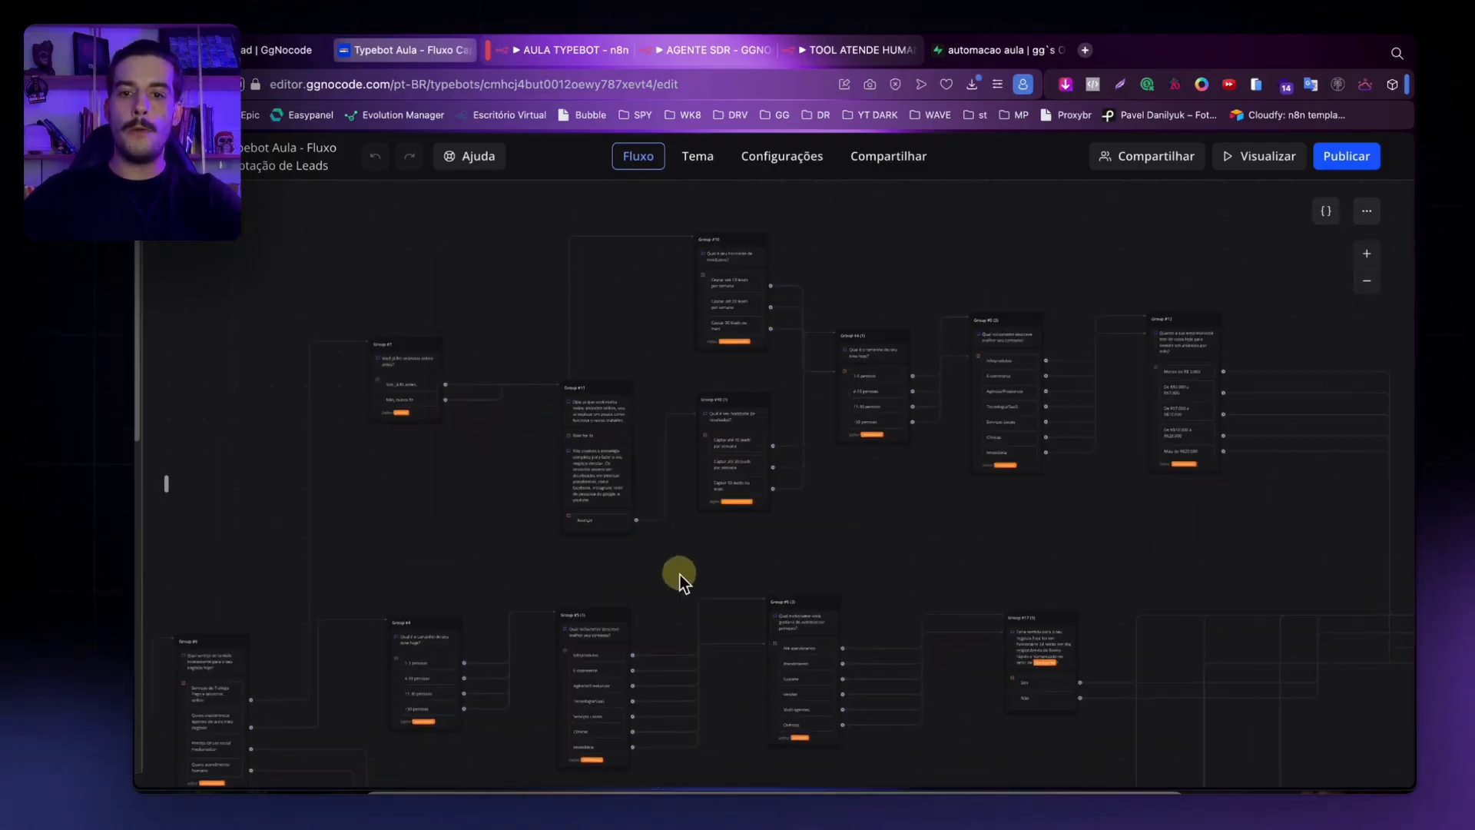
{"action": "double_click", "coordinate": [1374, 254]}
{"action": "left_click_drag", "start_coordinate": [902, 603], "coordinate": [1167, 511]}
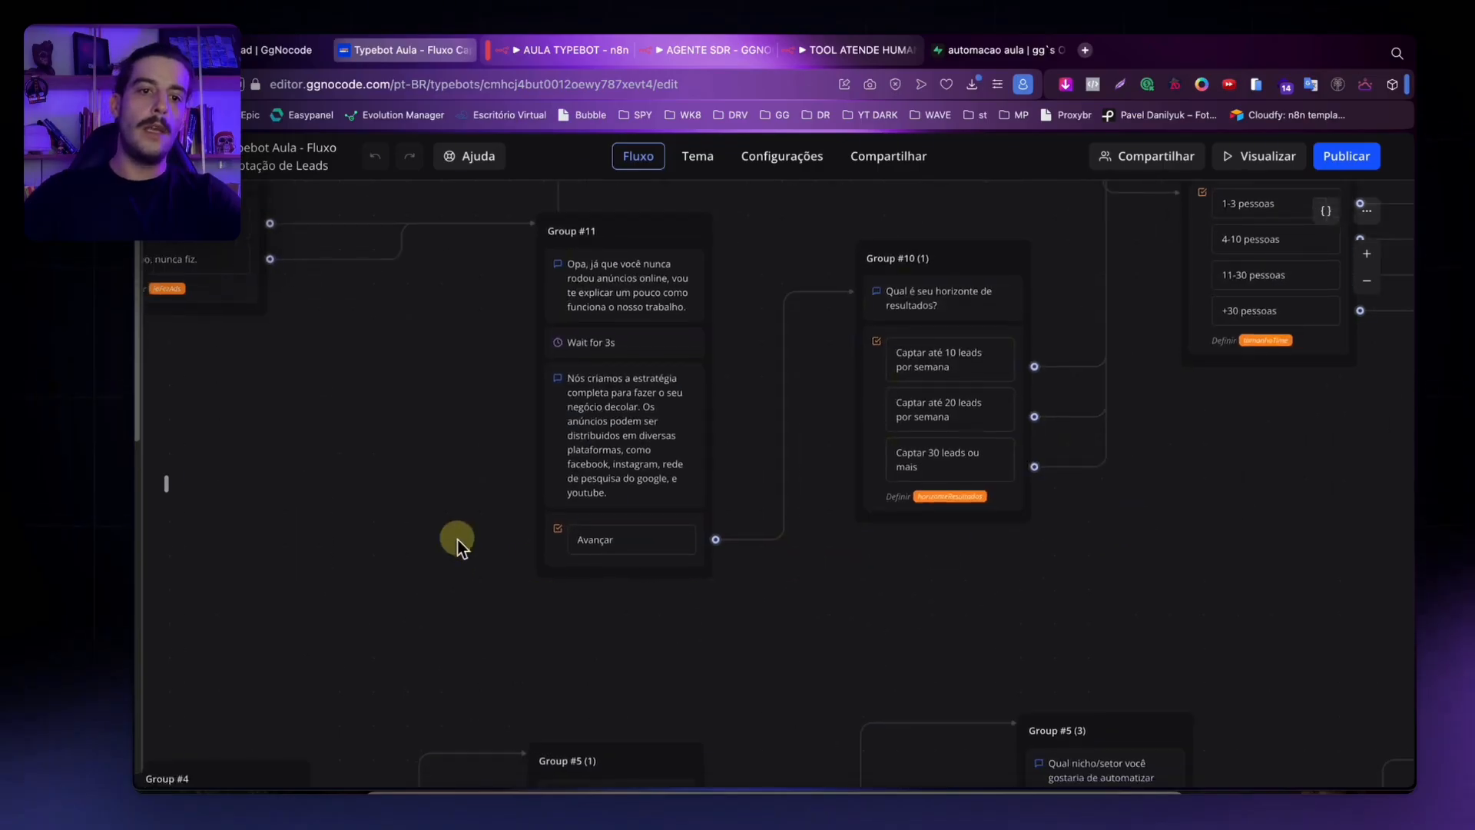
{"action": "left_click_drag", "start_coordinate": [169, 609], "coordinate": [944, 77]}
{"action": "left_click_drag", "start_coordinate": [640, 232], "coordinate": [776, 181]}
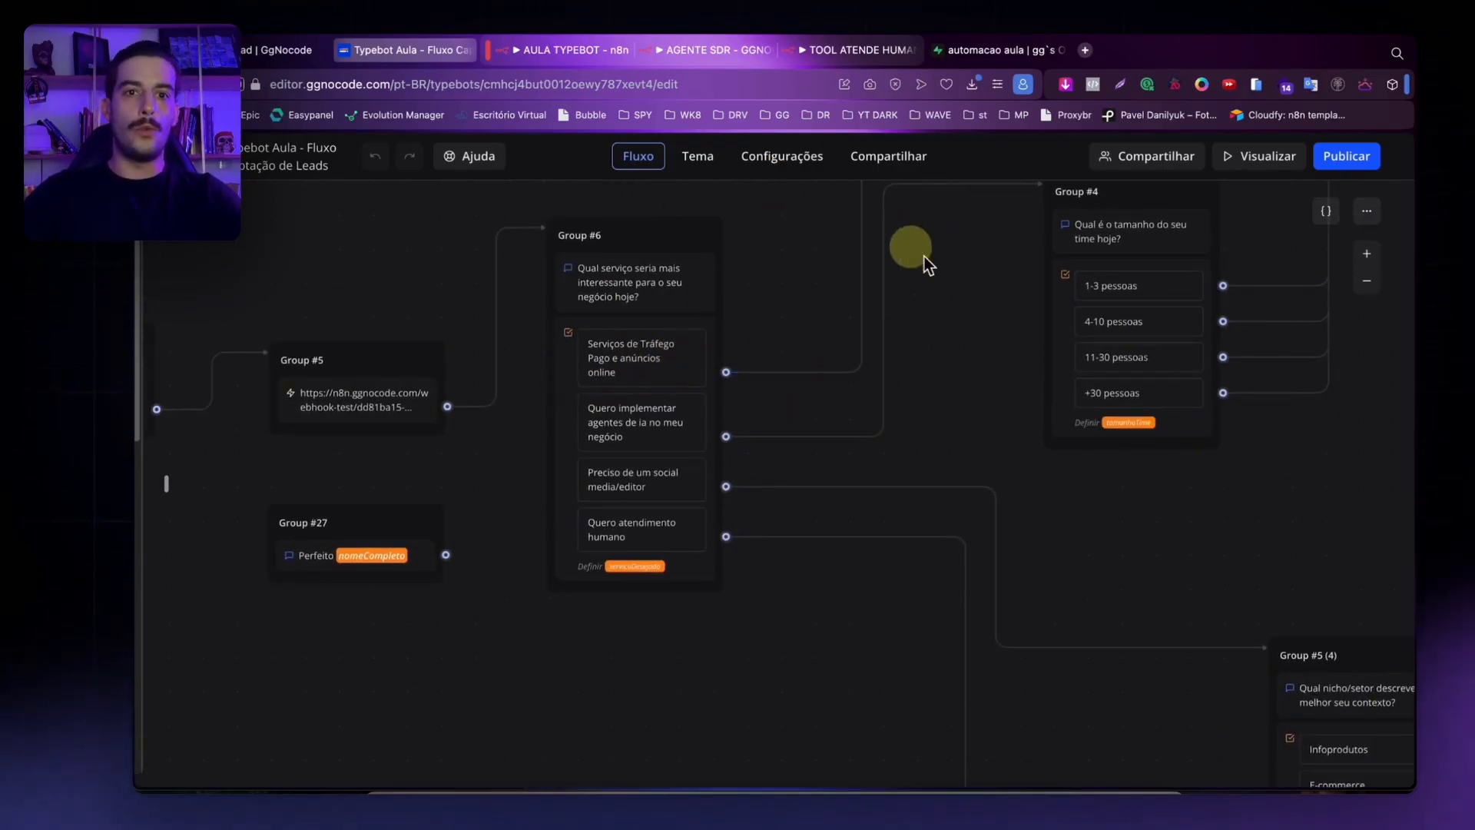
Check the saved LEADS TYPEBOT table in Supabase, return to n8n's AULA TYPEBOT workflow and close the dadosCliente node.
{"action": "left_click", "coordinate": [1042, 60]}
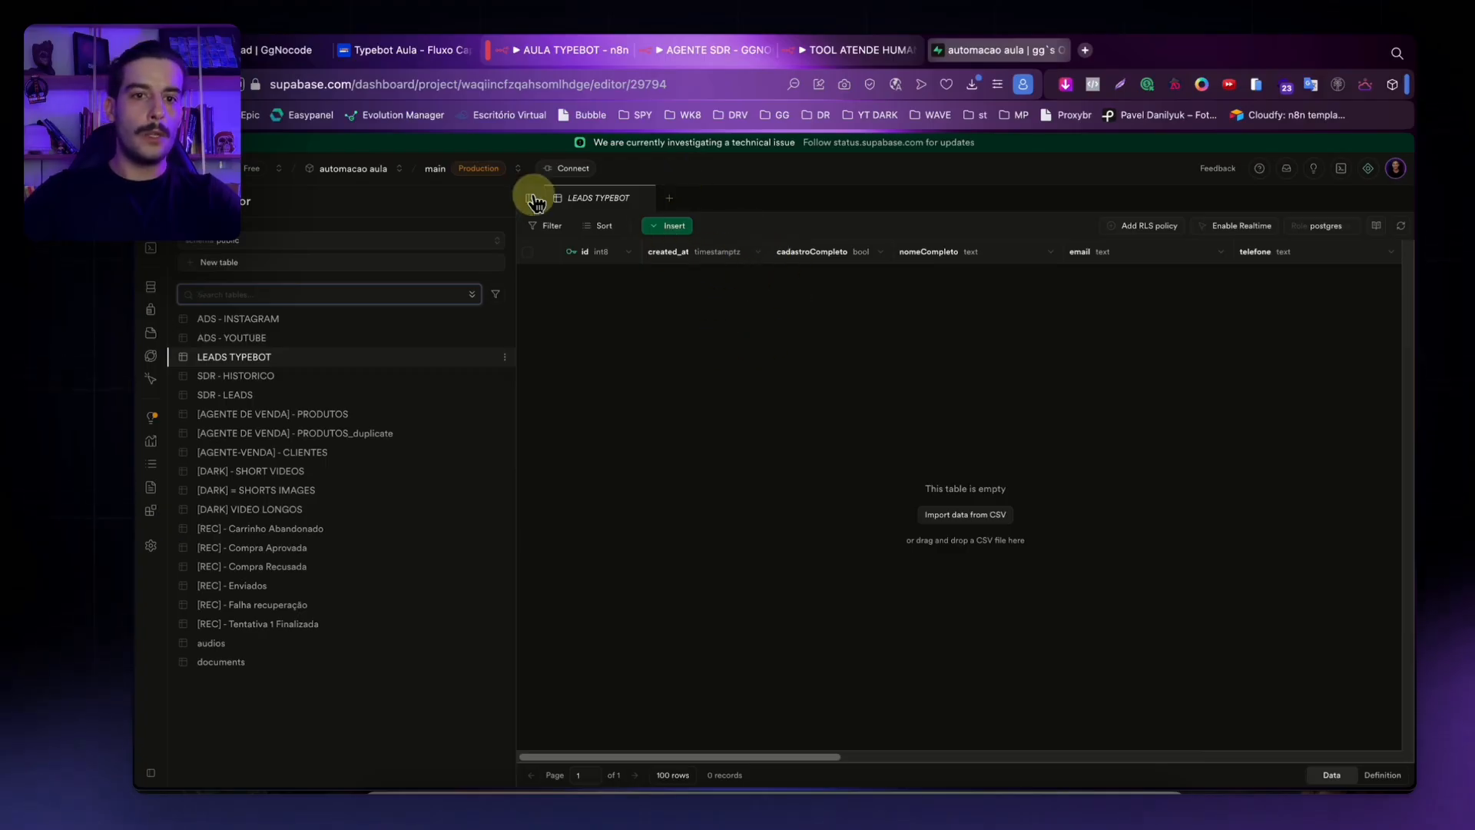
{"action": "left_click", "coordinate": [549, 57]}
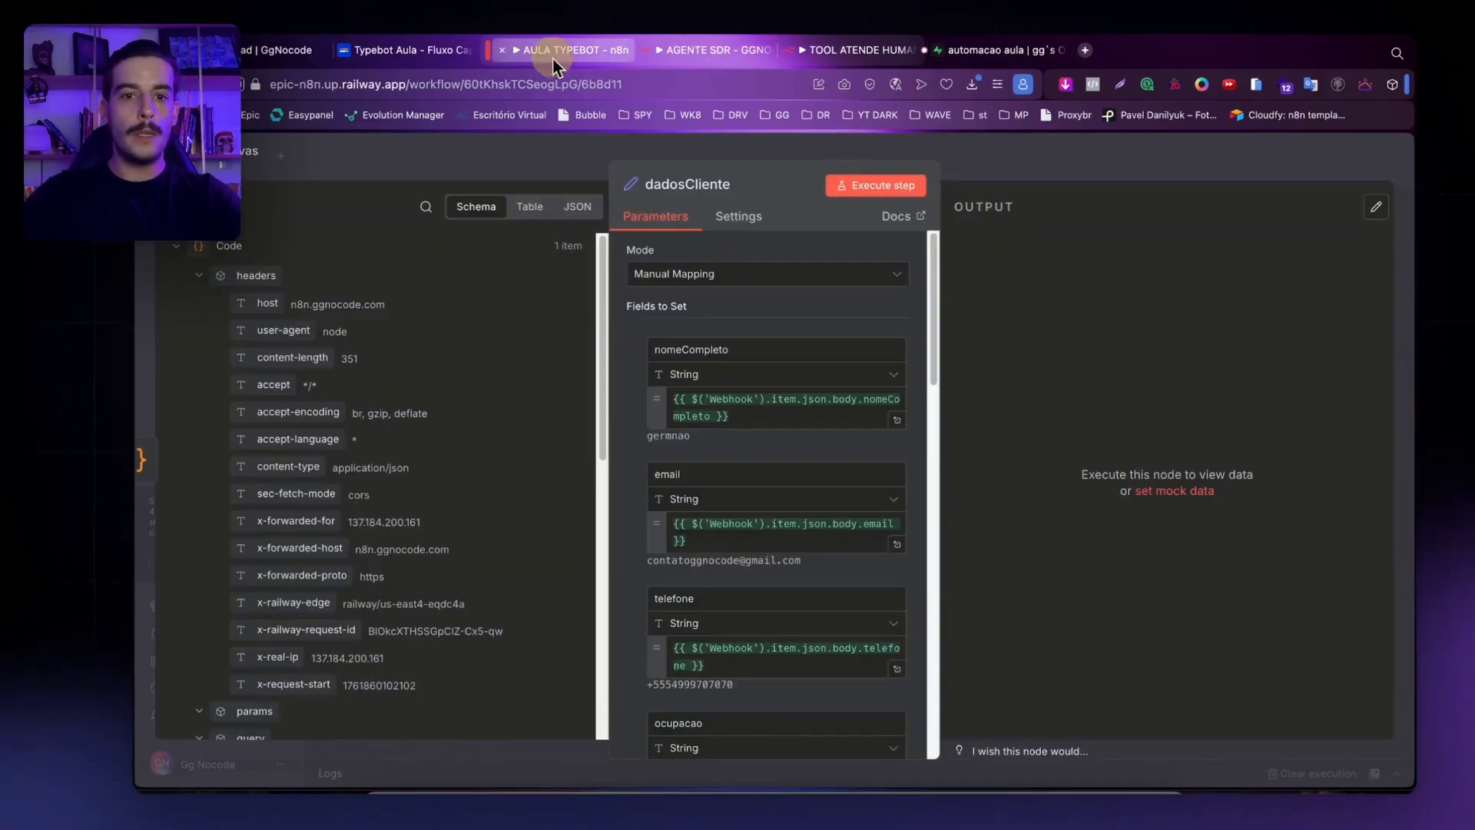
{"action": "left_click", "coordinate": [994, 181]}
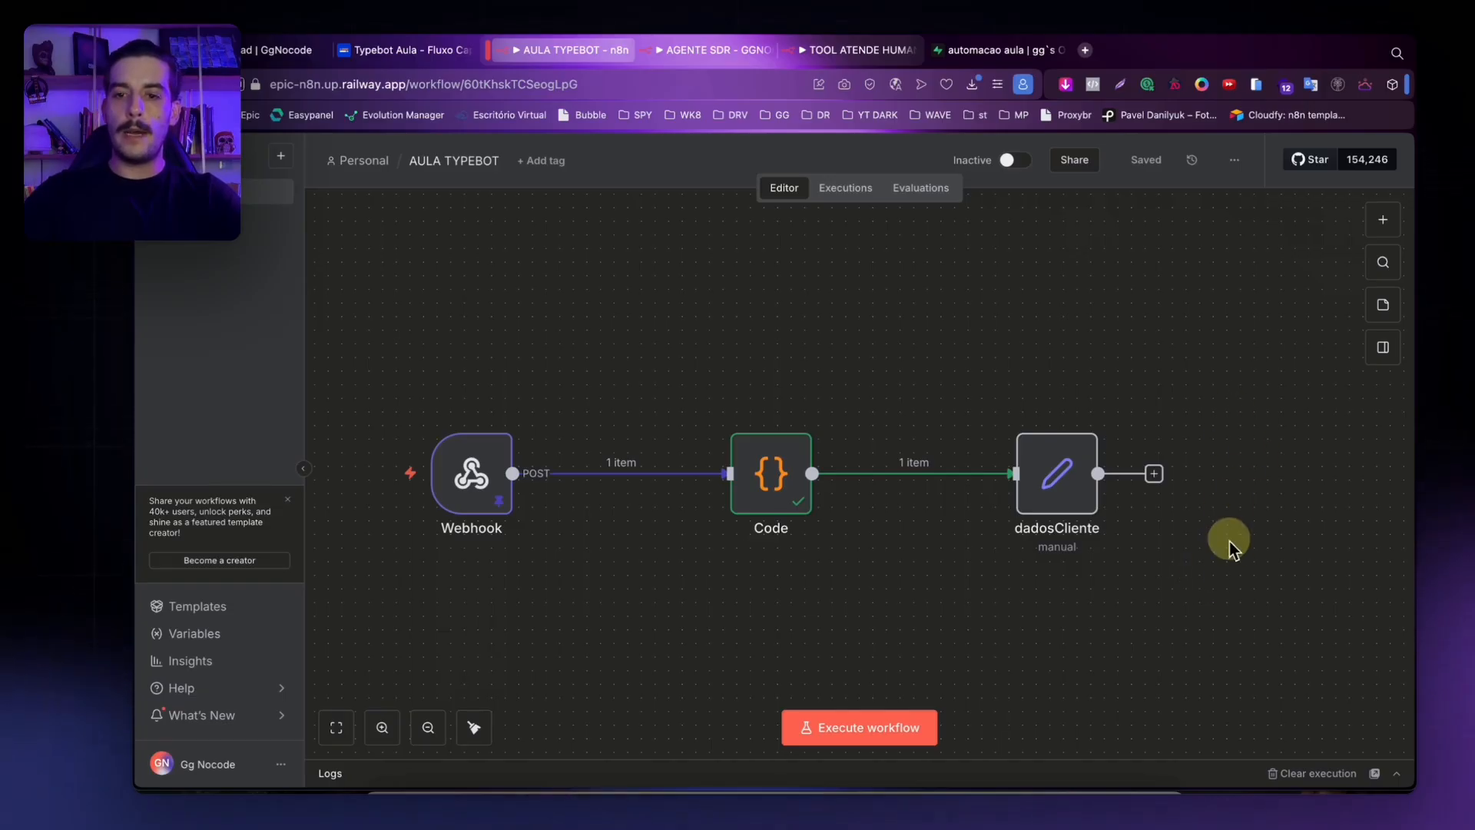
Add a Supabase Create a row node after the dadosCliente node.
{"action": "scroll", "coordinate": [1130, 544], "scroll_direction": "right", "scroll_amount": 10}
{"action": "scroll", "coordinate": [1038, 423], "scroll_direction": "down", "scroll_amount": 2}
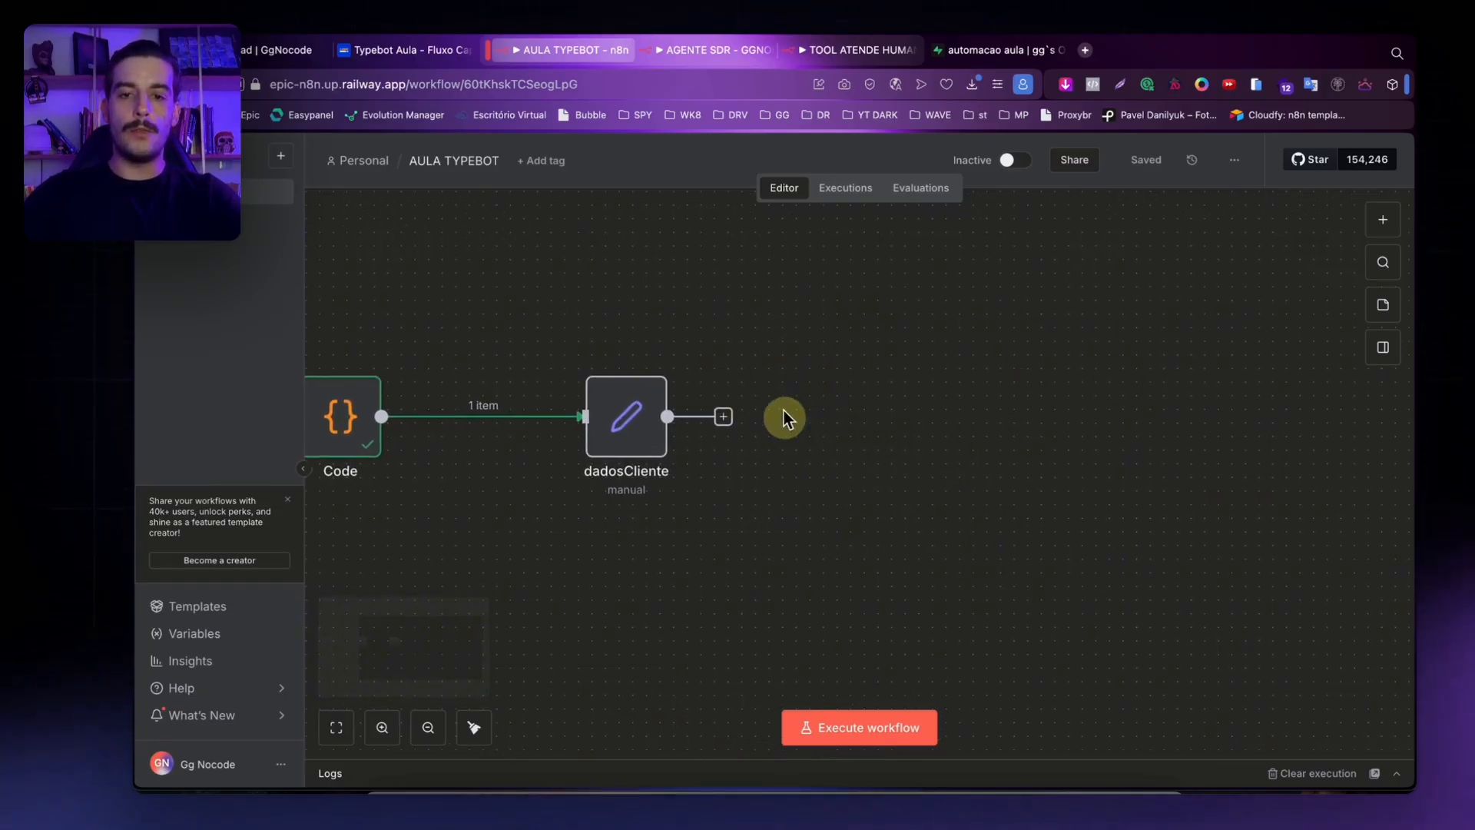
{"action": "left_click", "coordinate": [724, 419]}
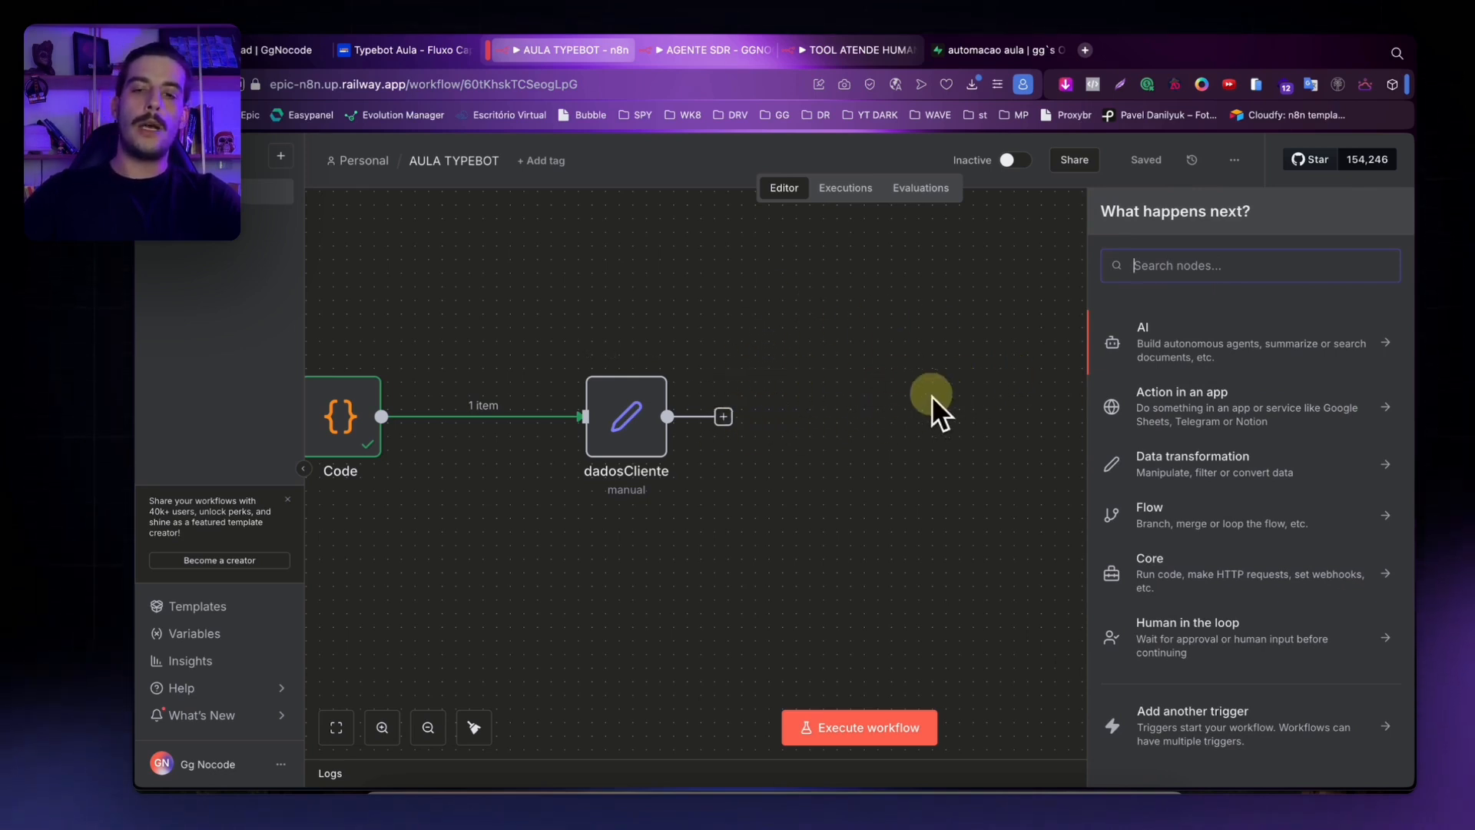
{"action": "type", "text": "supa"}
{"action": "left_click", "coordinate": [1179, 316]}
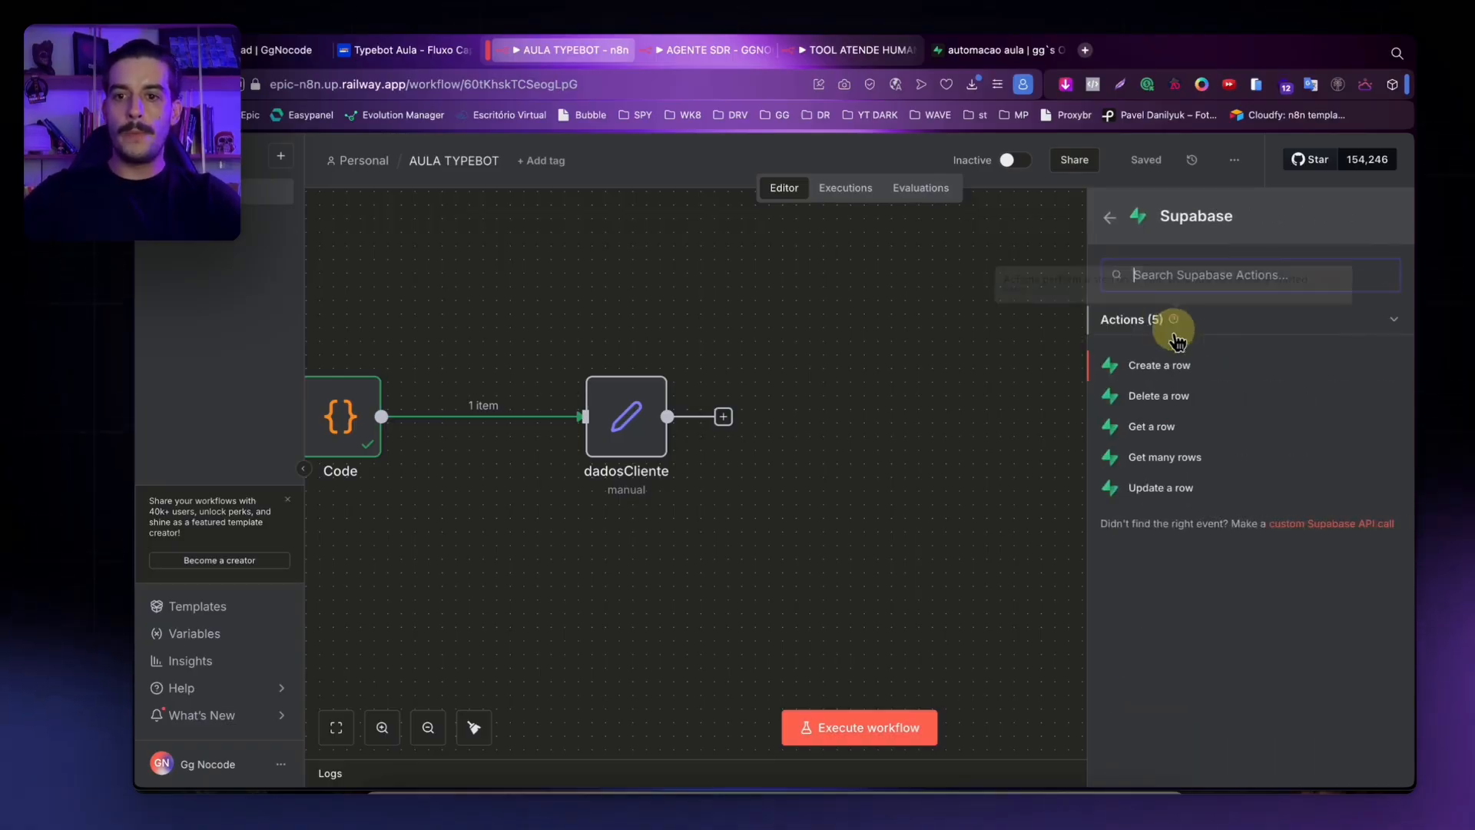
{"action": "left_click", "coordinate": [1172, 368]}
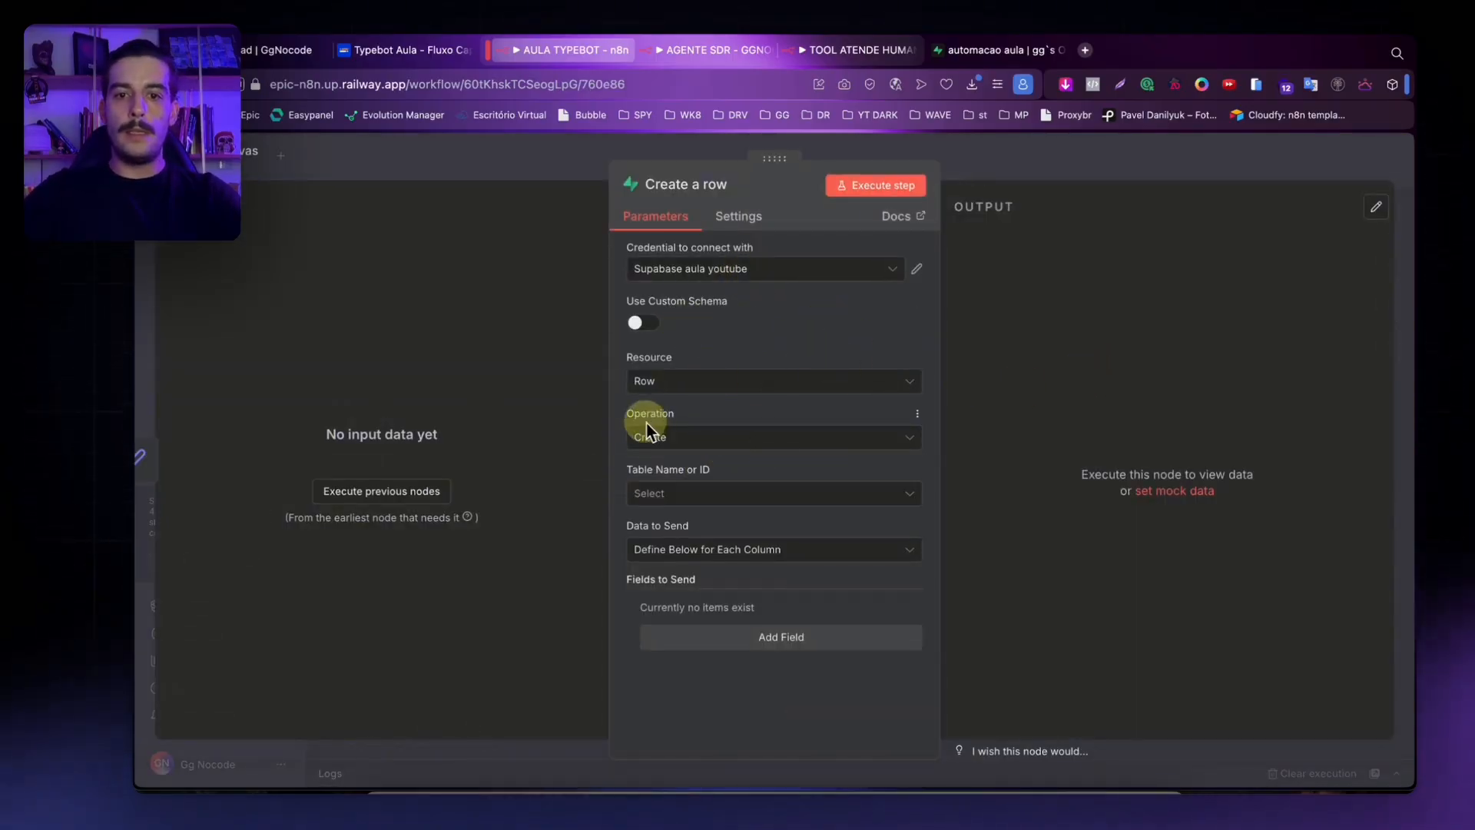
Choose LEADS TYPEBOT as the table in which the Supabase node creates rows.
{"action": "left_click", "coordinate": [743, 496]}
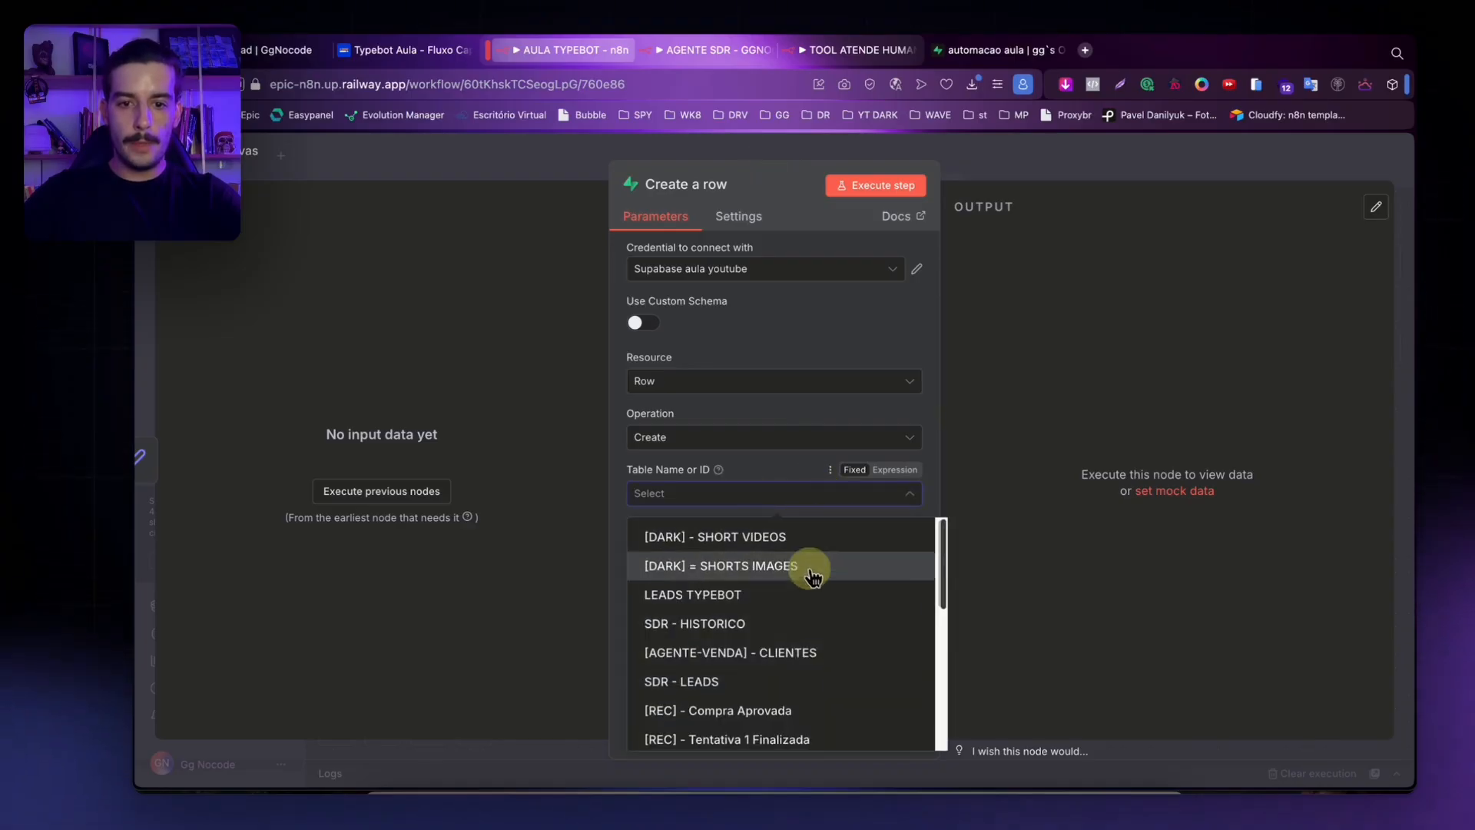
{"action": "type", "text": "lead"}
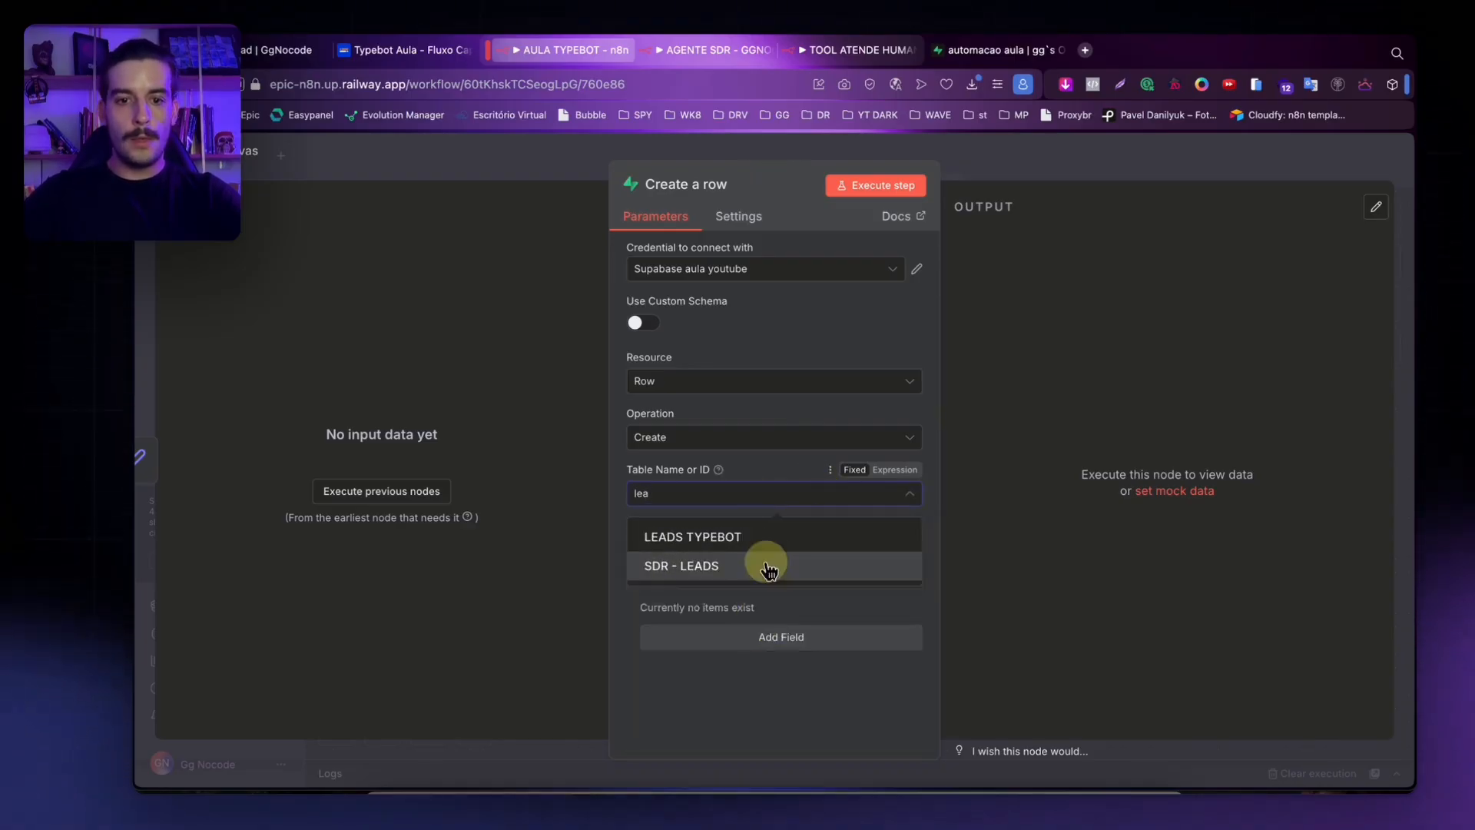
{"action": "left_click", "coordinate": [750, 538]}
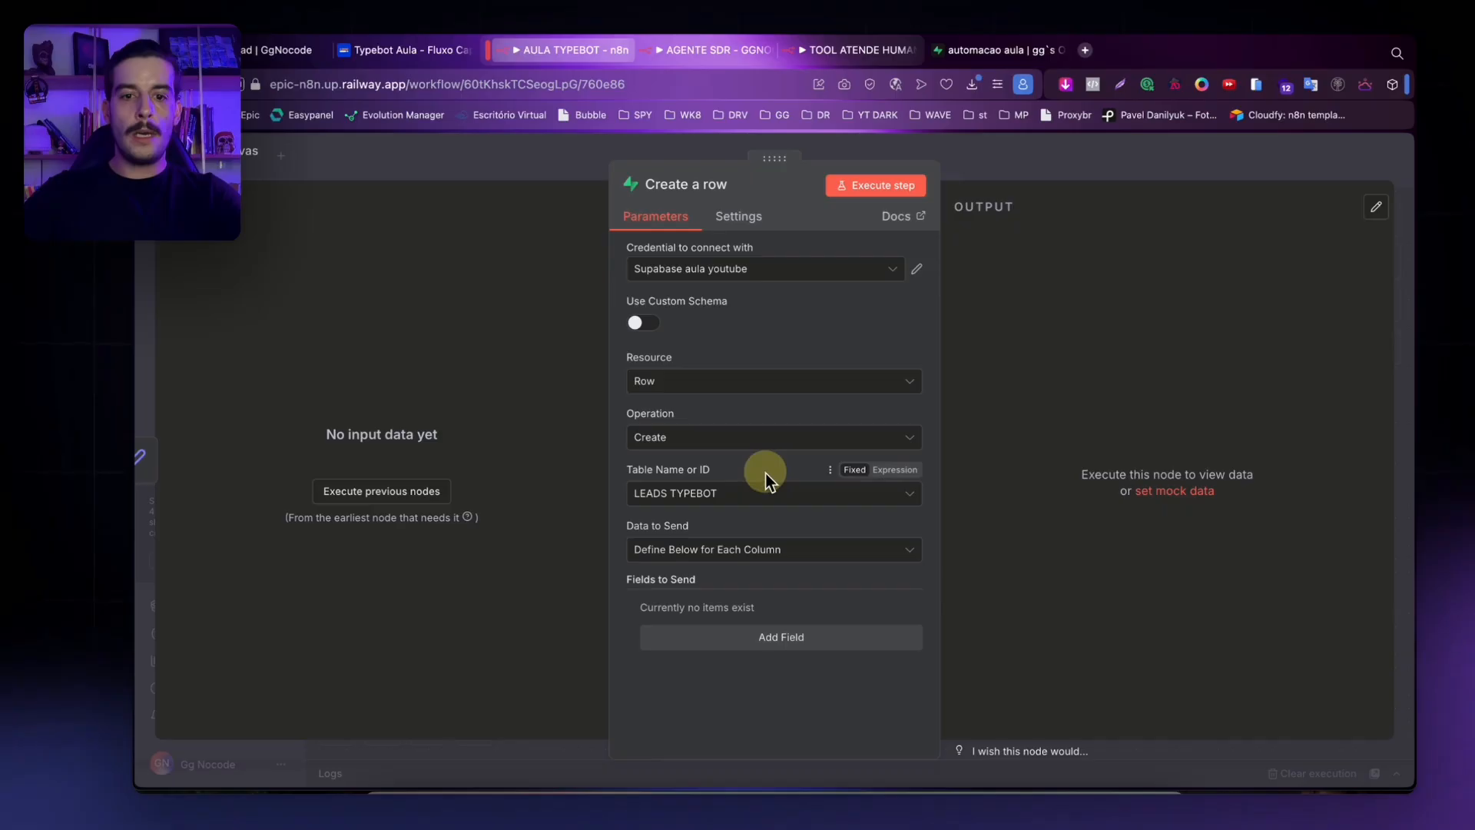
Add fields to send for nomeCompleto, email and telefone, and delete the surplus empty field.
{"action": "left_click", "coordinate": [761, 651]}
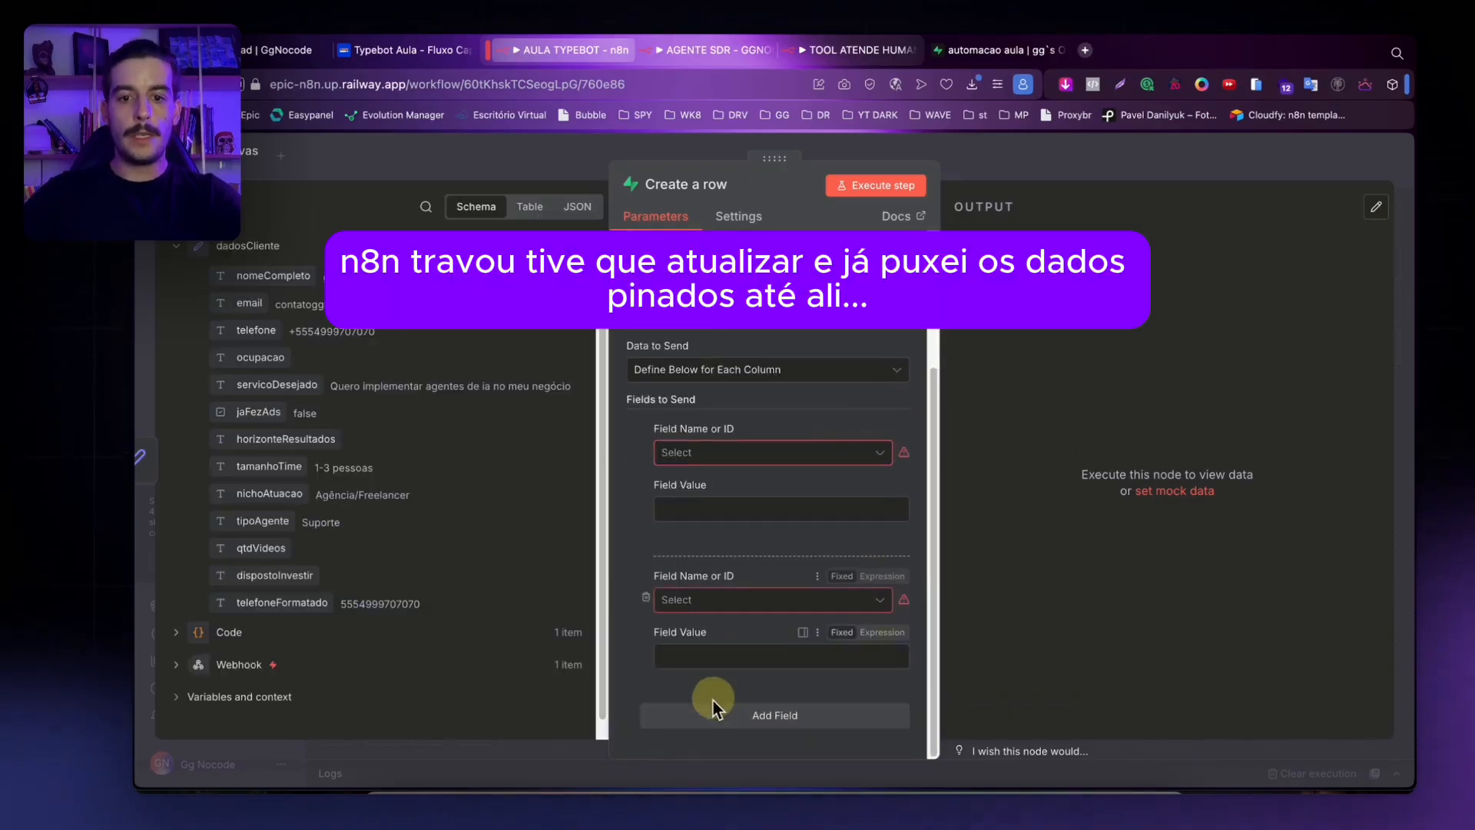
{"action": "left_click", "coordinate": [715, 713]}
{"action": "scroll", "coordinate": [791, 592], "scroll_direction": "down", "scroll_amount": 2}
{"action": "left_click", "coordinate": [726, 711]}
{"action": "left_click", "coordinate": [711, 305]}
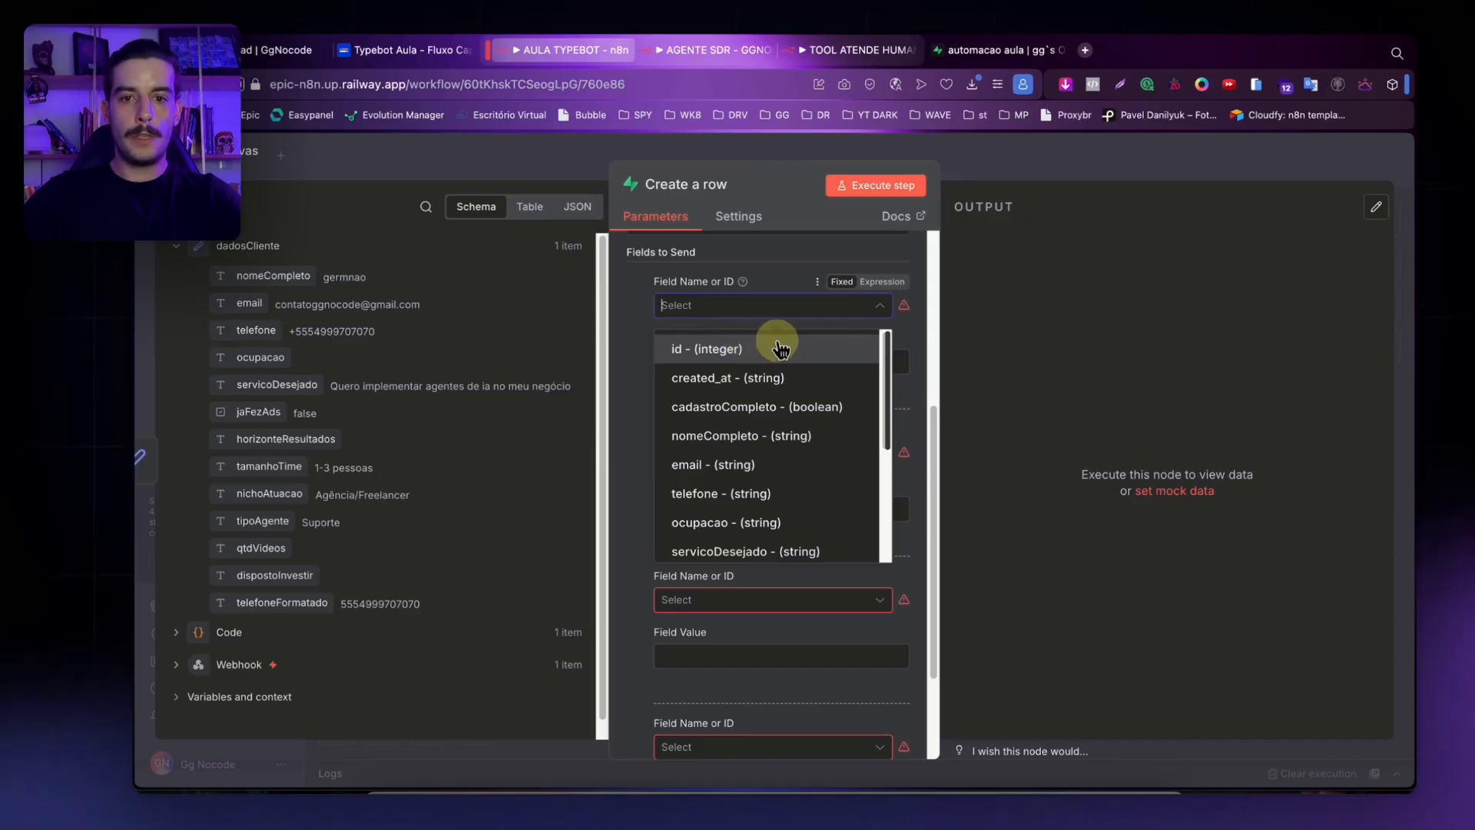
{"action": "left_click", "coordinate": [745, 434]}
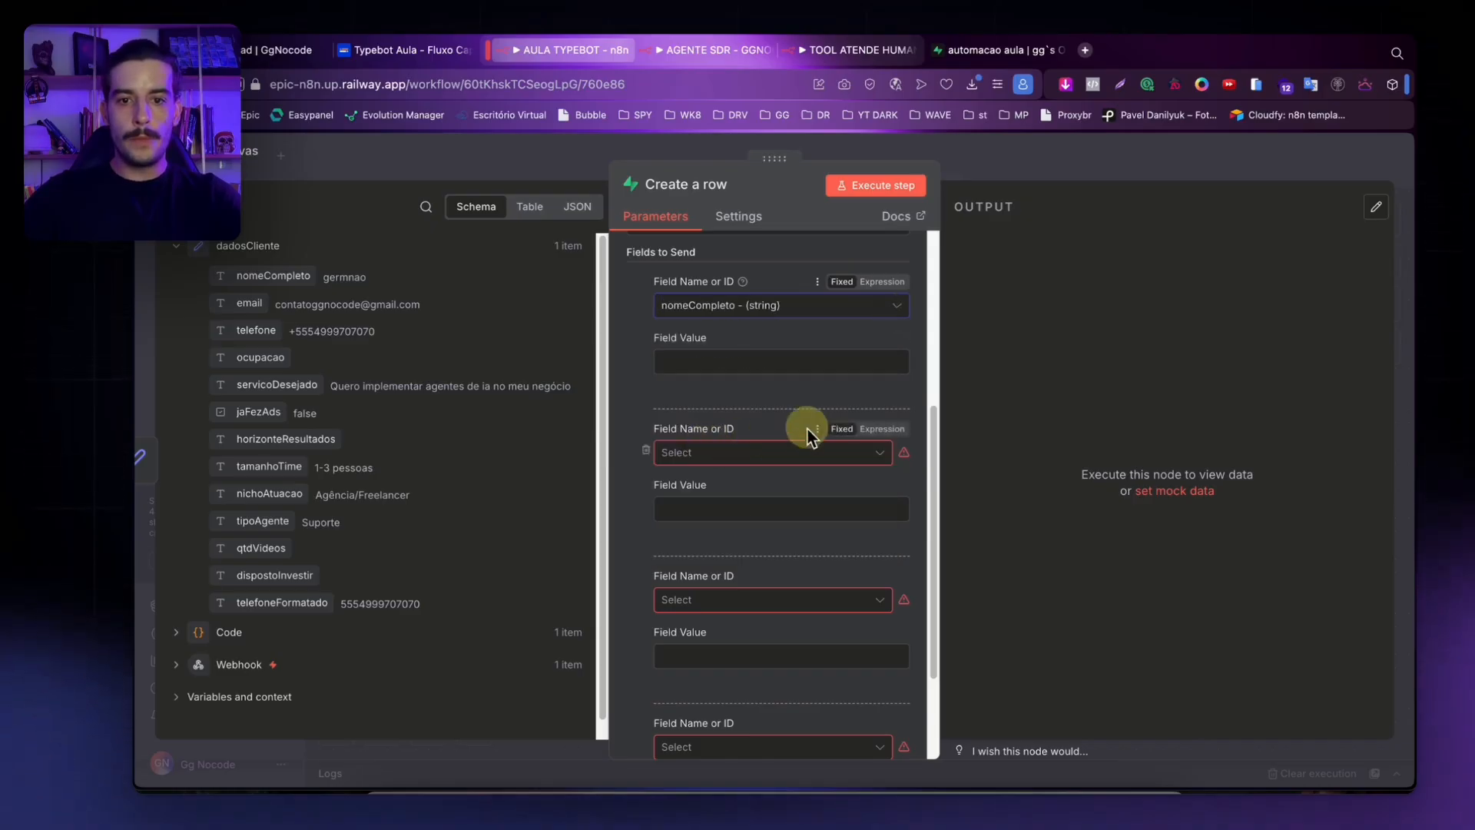
{"action": "left_click", "coordinate": [747, 454]}
{"action": "left_click", "coordinate": [676, 611]}
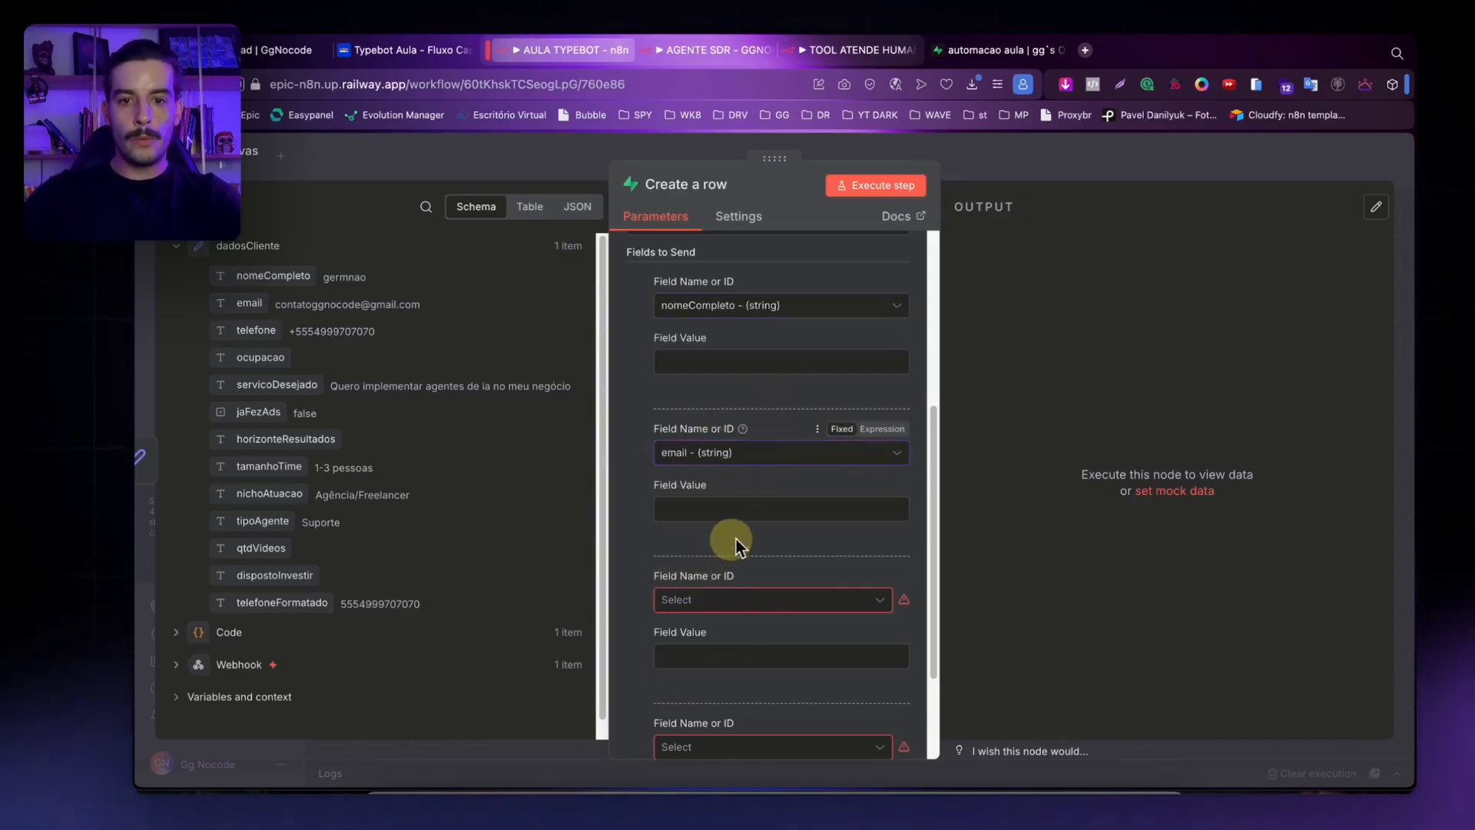
{"action": "scroll", "coordinate": [778, 486], "scroll_direction": "down", "scroll_amount": 2}
{"action": "left_click", "coordinate": [738, 454]}
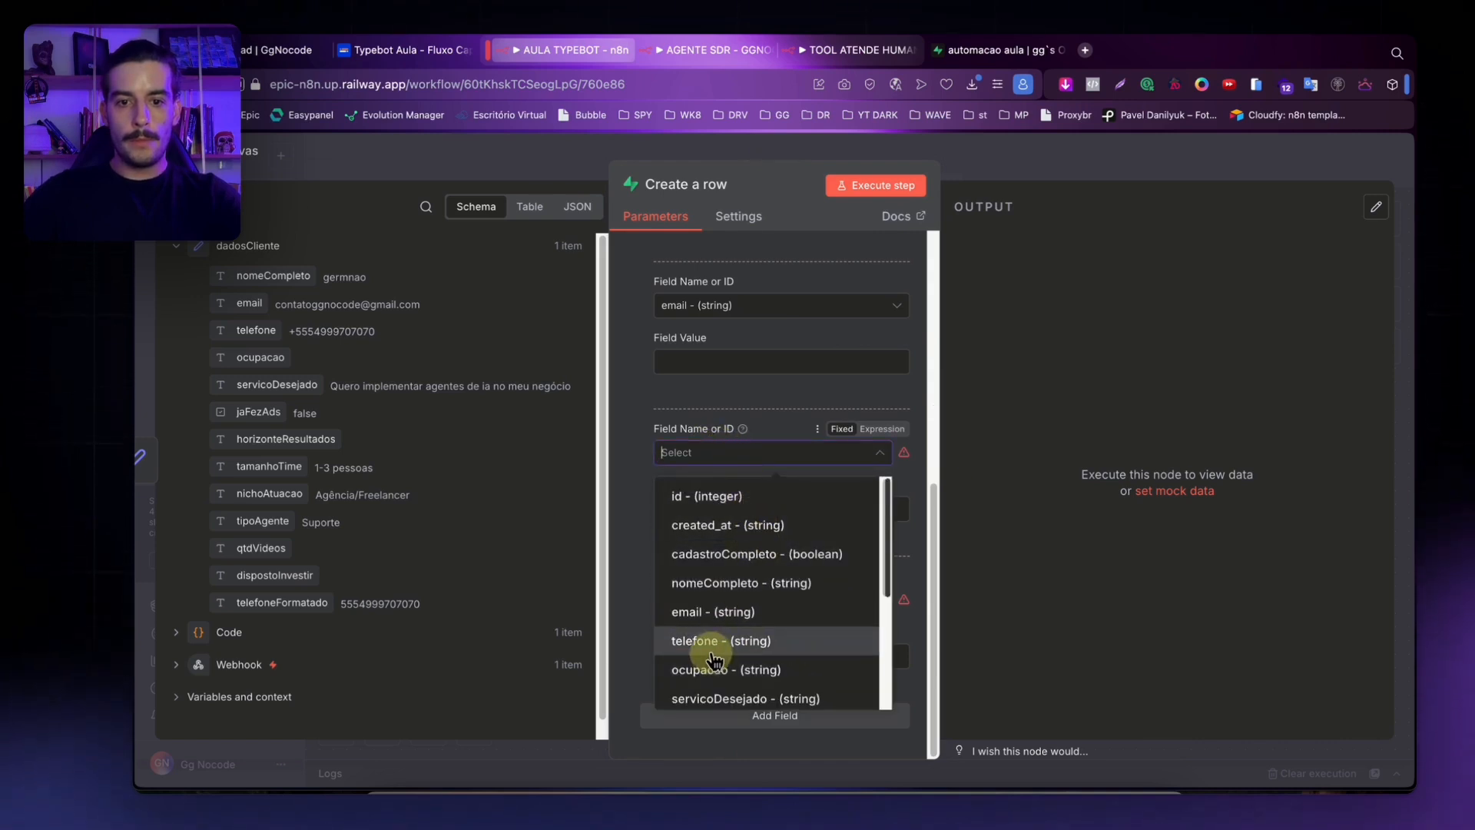
{"action": "left_click", "coordinate": [715, 653]}
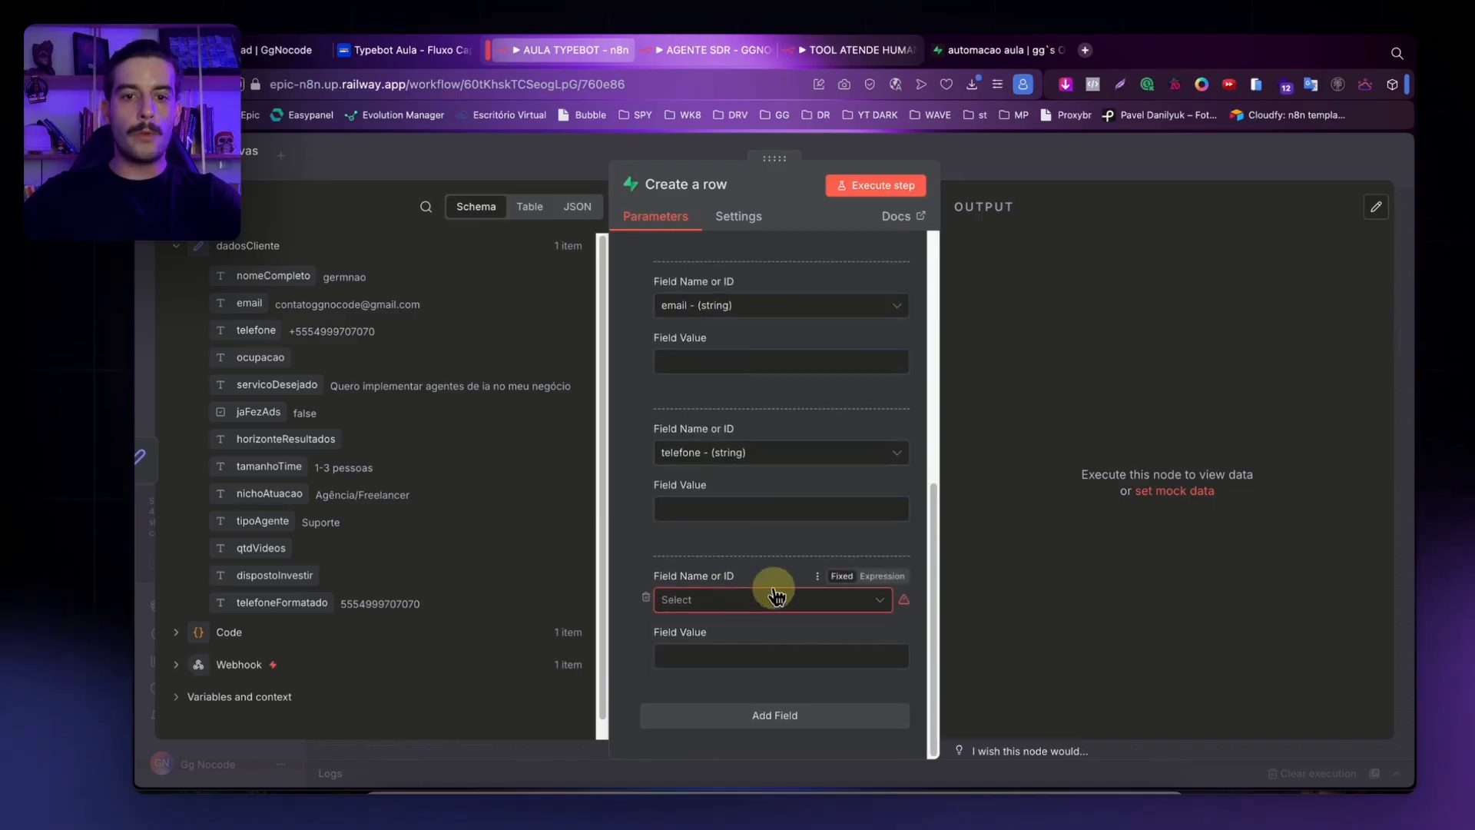
{"action": "left_click", "coordinate": [647, 599]}
Check the client registration branch in the AGENTE SDR workflow, then return to AULA TYPEBOT and rename the Create a row node cadastroLead.
{"action": "left_click", "coordinate": [752, 56]}
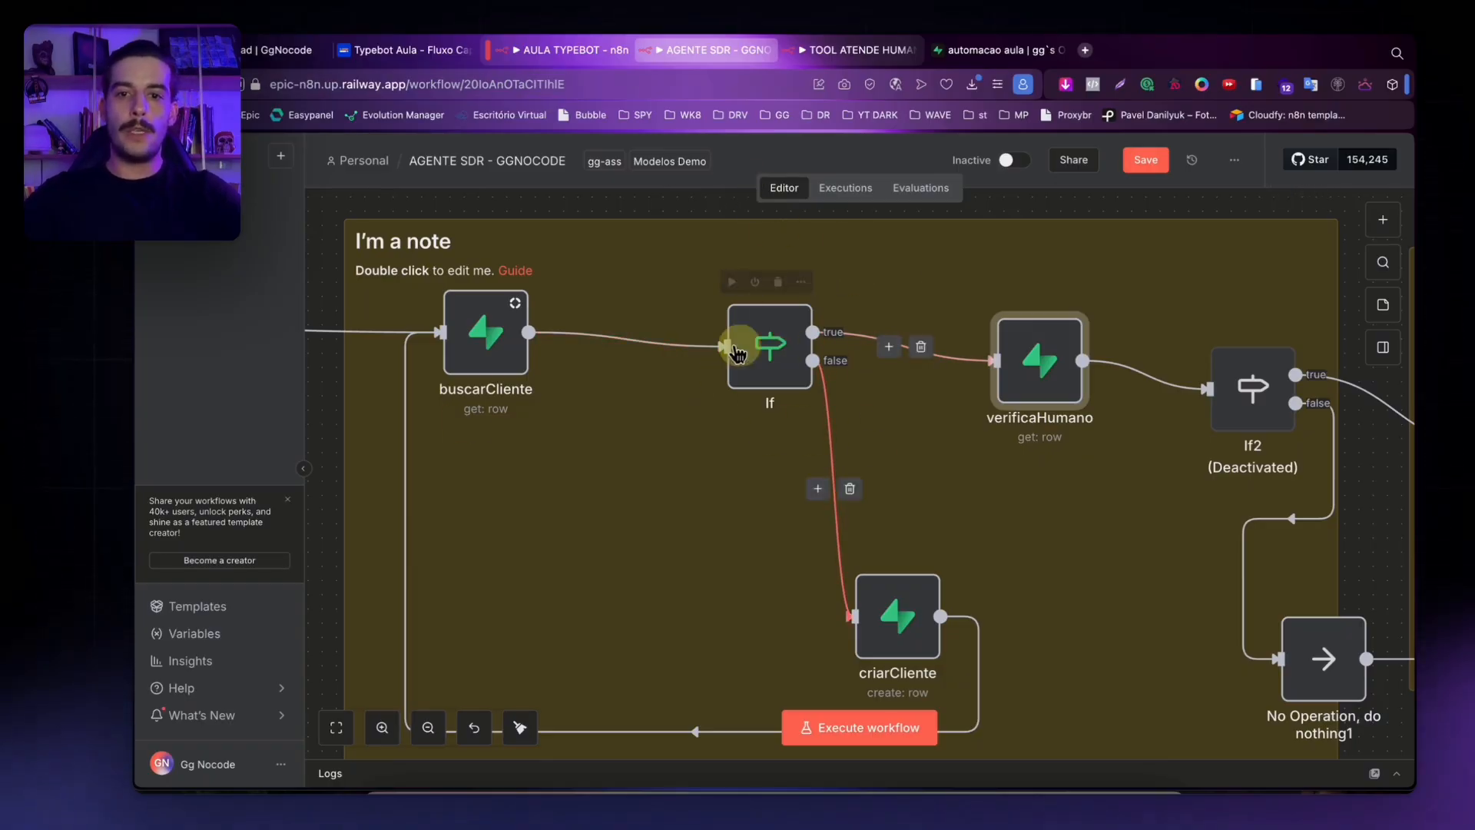
{"action": "left_click", "coordinate": [607, 51]}
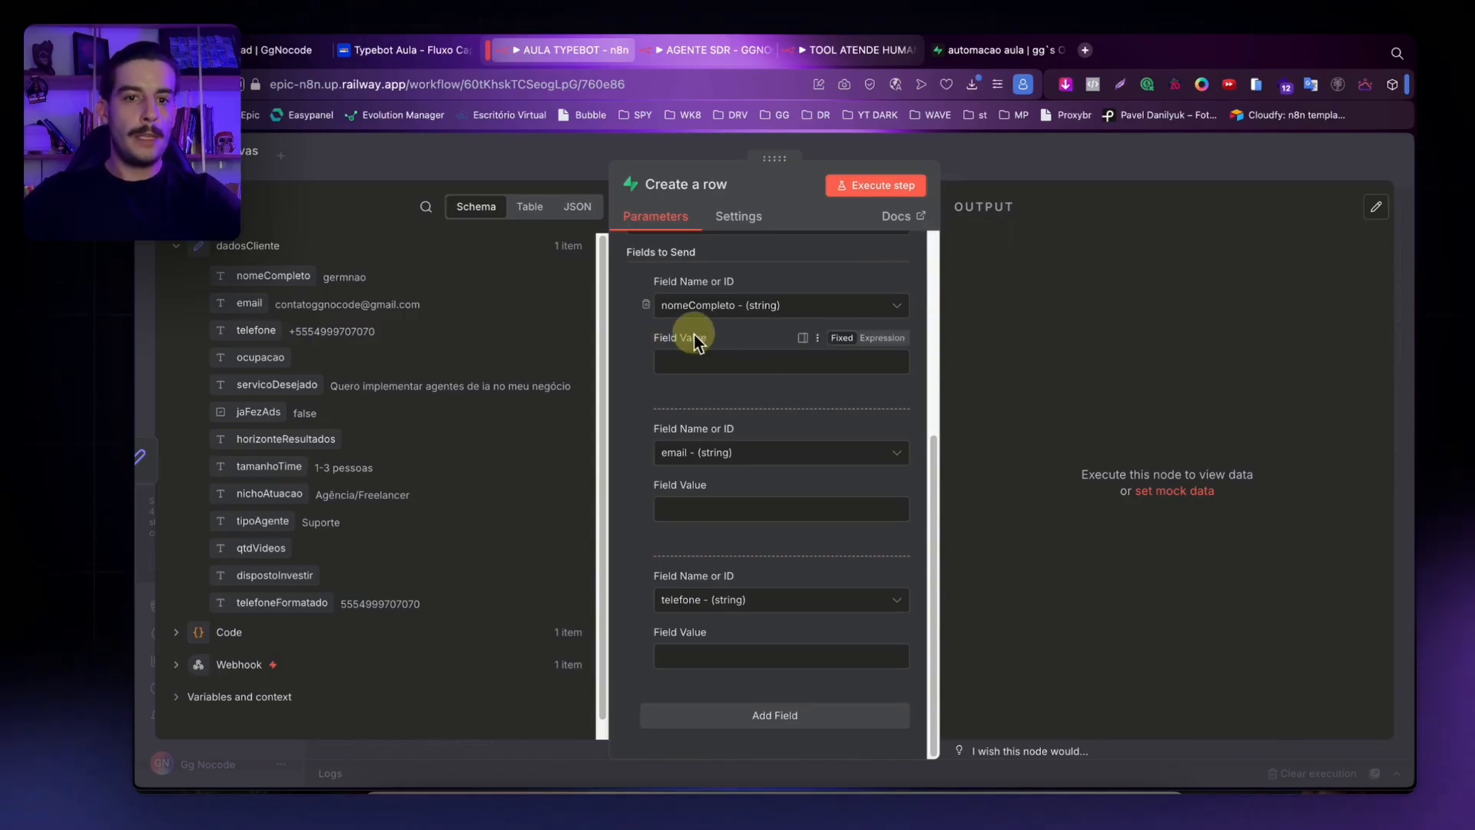
{"action": "scroll", "coordinate": [738, 338], "scroll_direction": "up", "scroll_amount": 4}
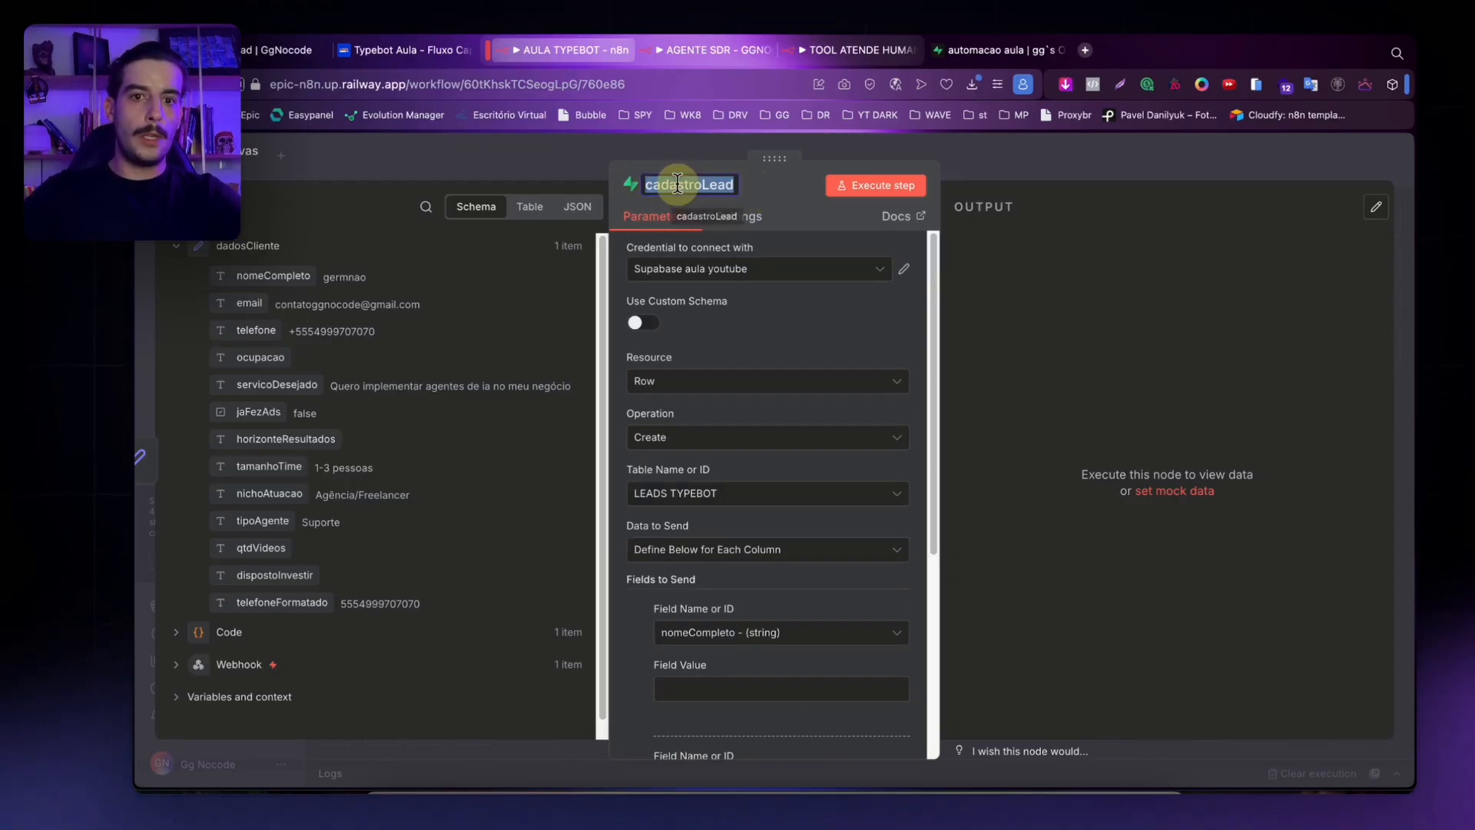
{"action": "type", "text": "primeiro"}
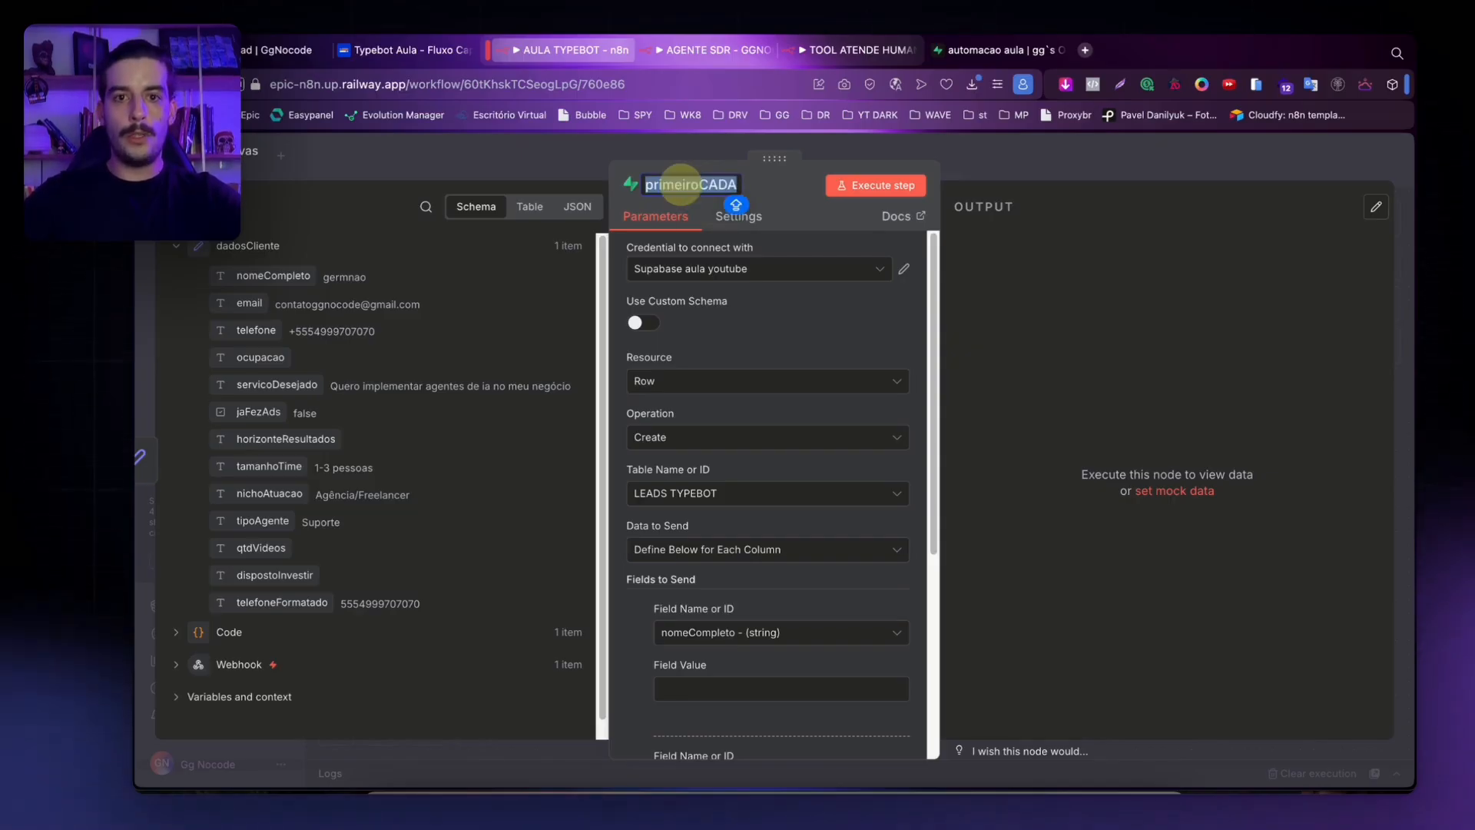
{"action": "type", "text": "CA"}
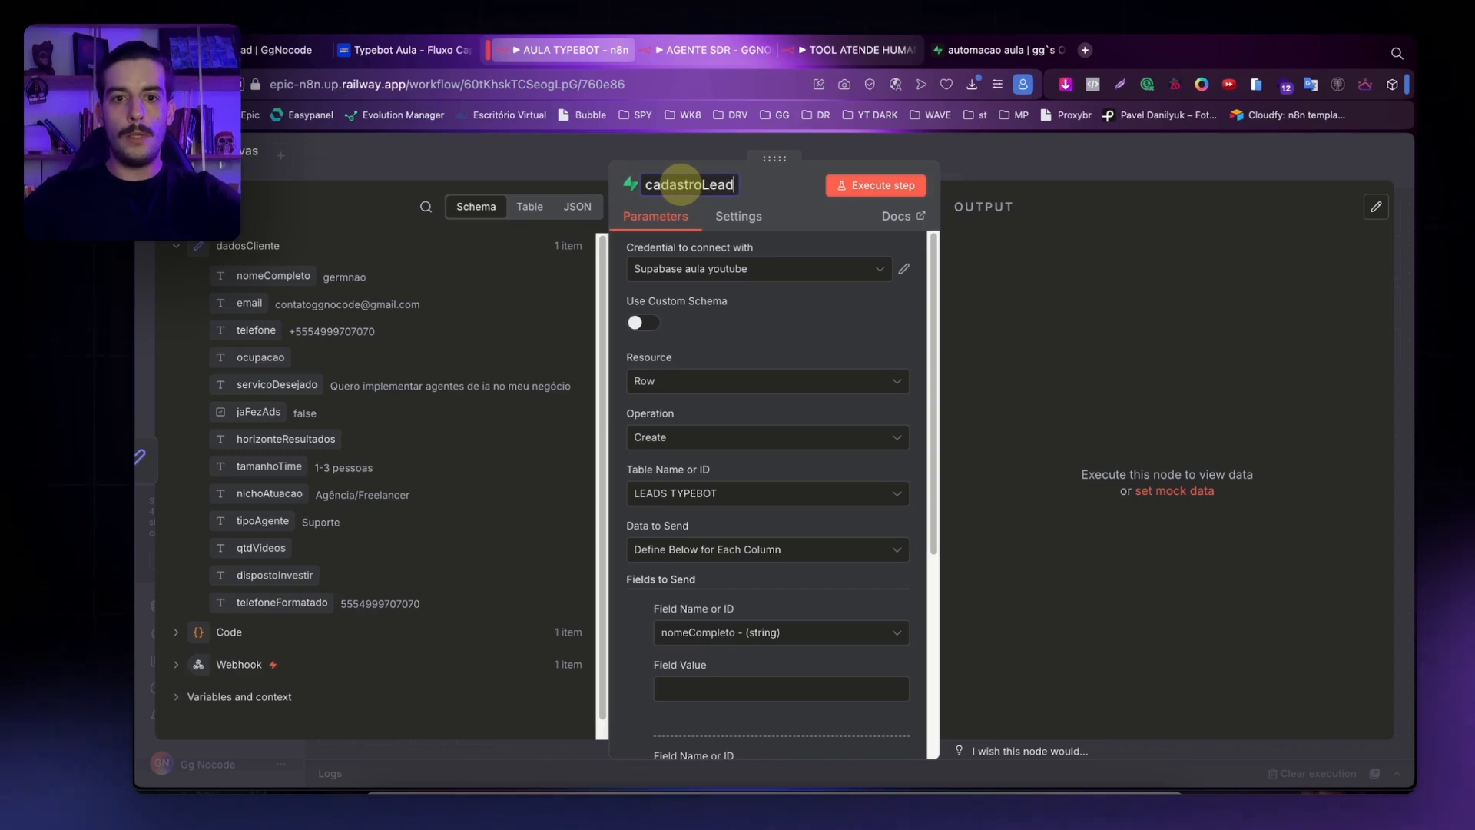
{"action": "left_click", "coordinate": [787, 184]}
Map dadosCliente's nomeCompleto, email and telefoneFormatado to the nomeCompleto, email and telefone field values, and close the node.
{"action": "scroll", "coordinate": [742, 379], "scroll_direction": "down", "scroll_amount": 1}
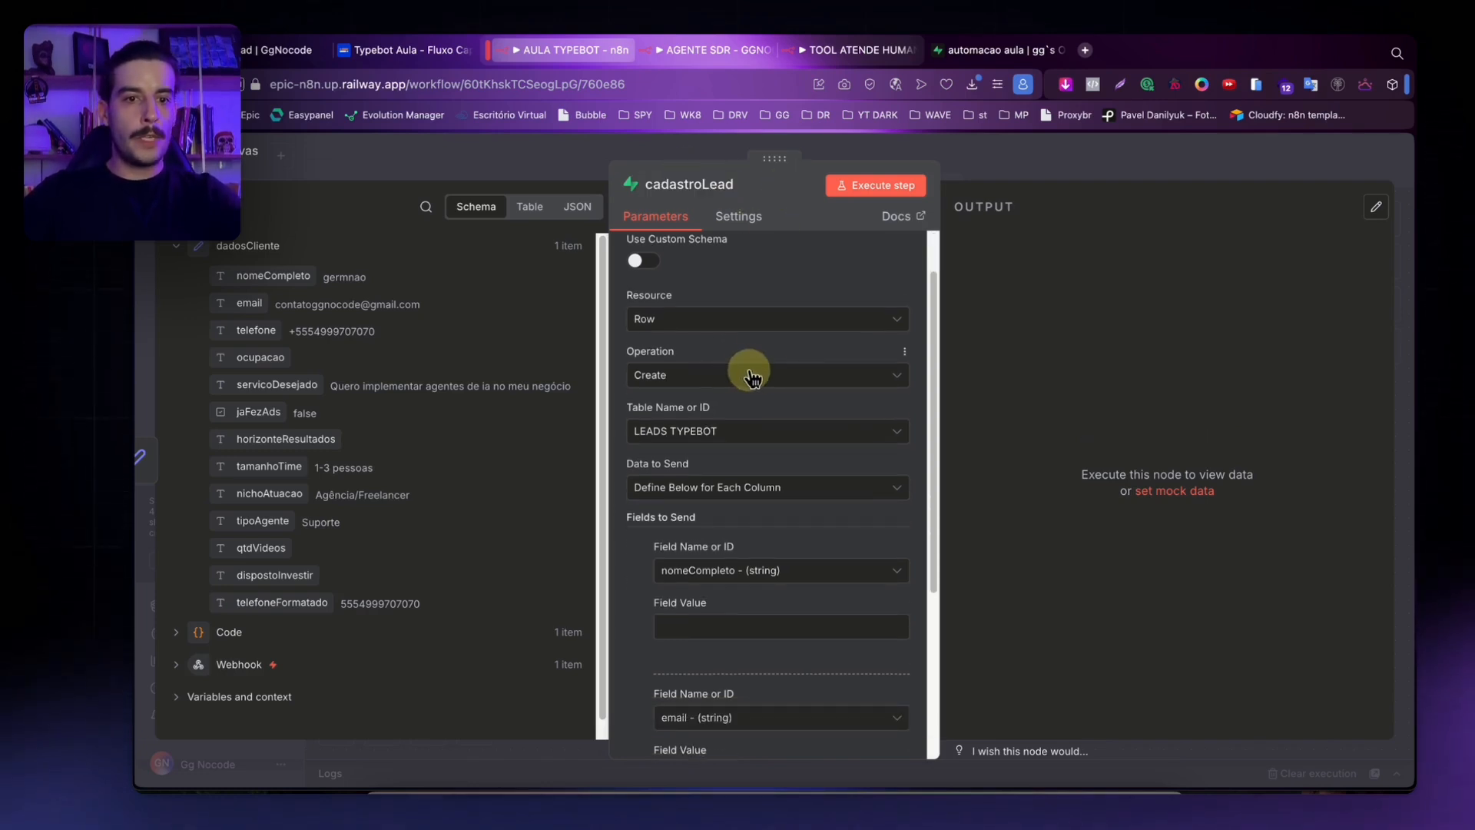
{"action": "scroll", "coordinate": [745, 375], "scroll_direction": "down", "scroll_amount": 1}
{"action": "scroll", "coordinate": [743, 380], "scroll_direction": "down", "scroll_amount": 1}
{"action": "left_click_drag", "start_coordinate": [273, 275], "coordinate": [703, 473]}
{"action": "scroll", "coordinate": [733, 455], "scroll_direction": "down", "scroll_amount": 1}
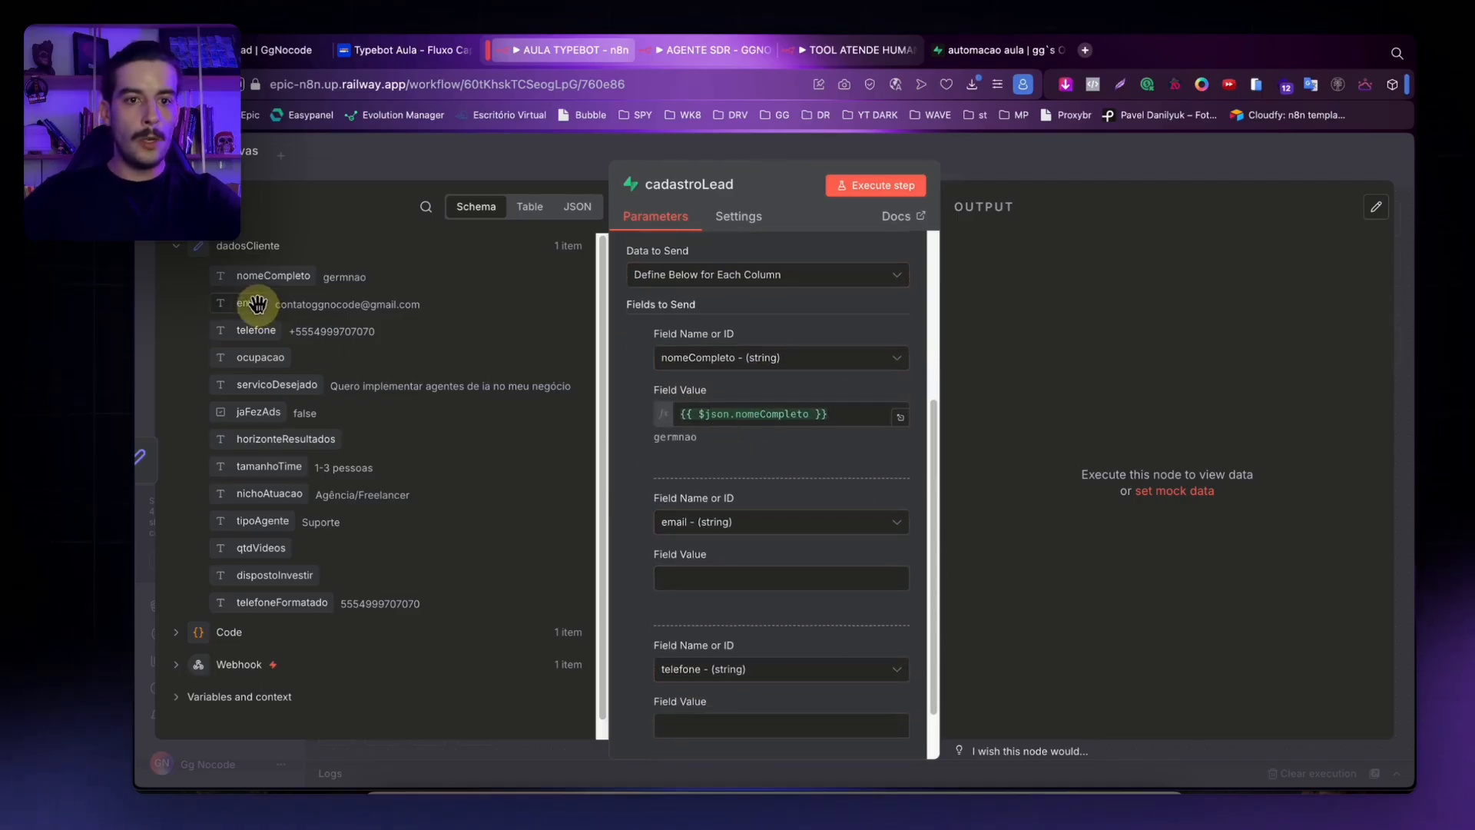
{"action": "left_click_drag", "start_coordinate": [251, 305], "coordinate": [675, 520]}
{"action": "scroll", "coordinate": [749, 473], "scroll_direction": "down", "scroll_amount": 1}
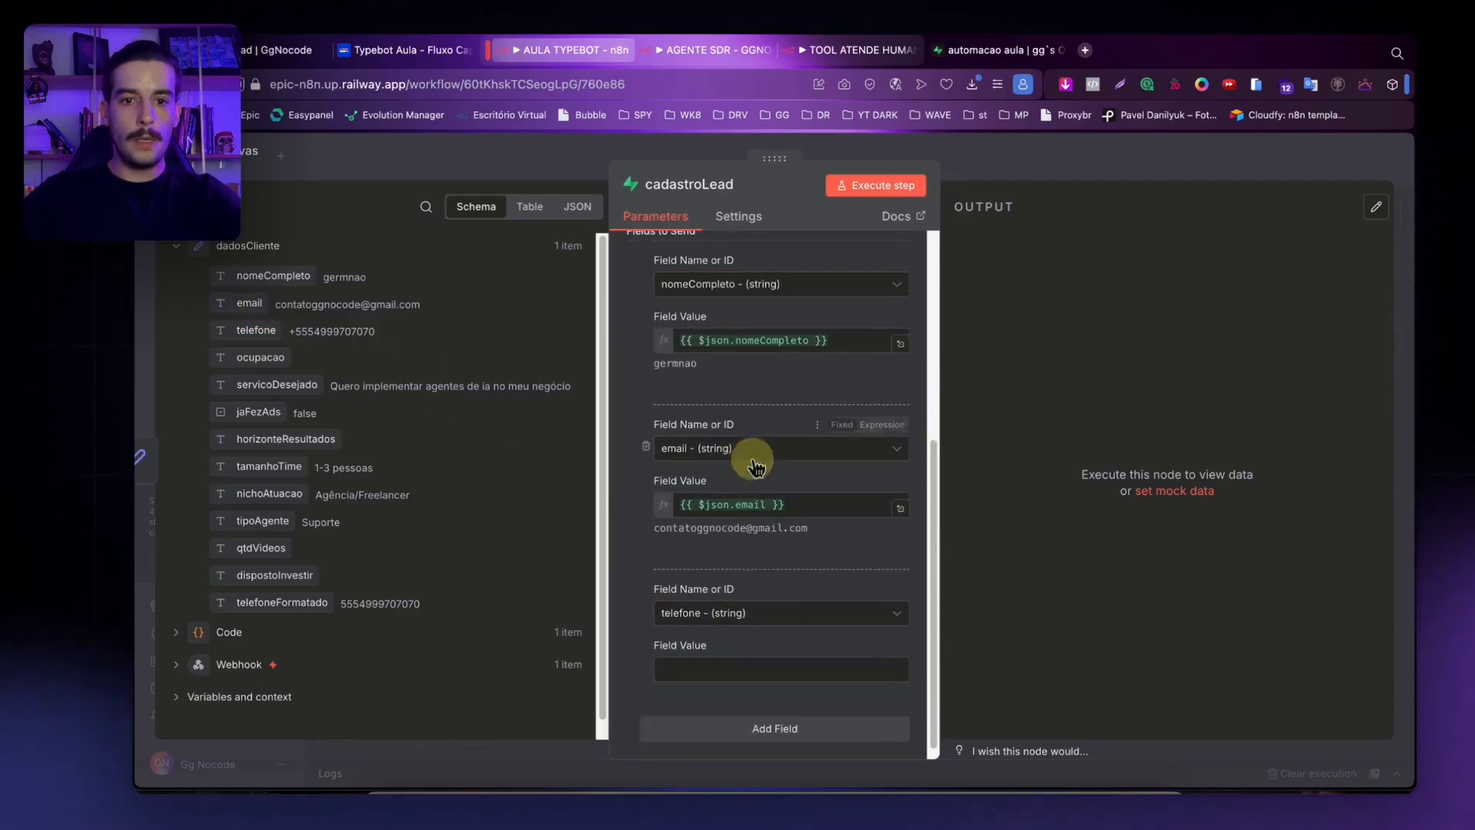
{"action": "left_click_drag", "start_coordinate": [329, 596], "coordinate": [728, 665]}
{"action": "left_click", "coordinate": [1068, 139]}
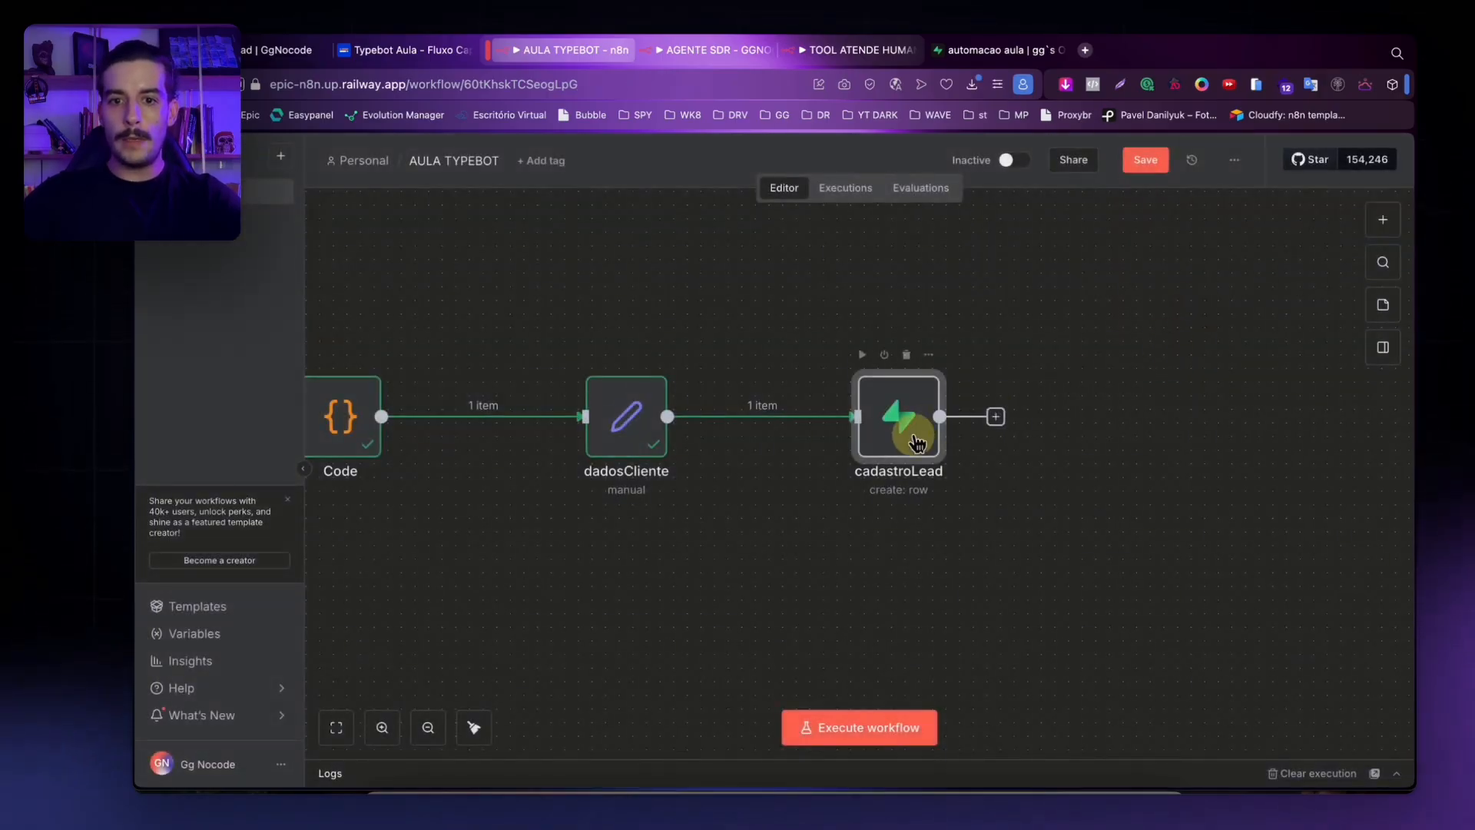
Execute the cadastroLead node, check the new row in Supabase's LEADS TYPEBOT table, and return to n8n's AULA TYPEBOT workflow.
{"action": "left_click", "coordinate": [890, 355]}
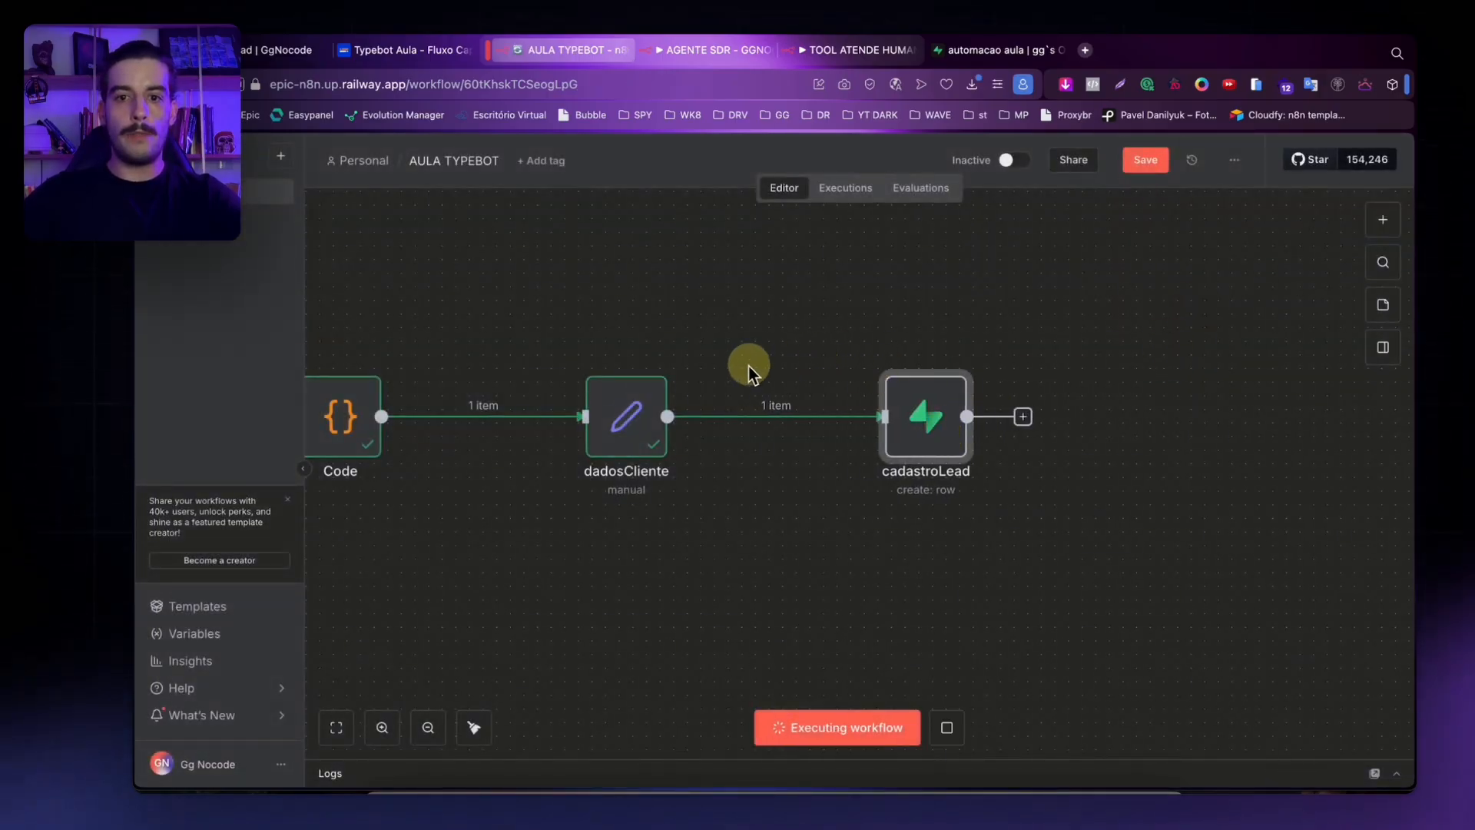
{"action": "left_click", "coordinate": [1030, 51]}
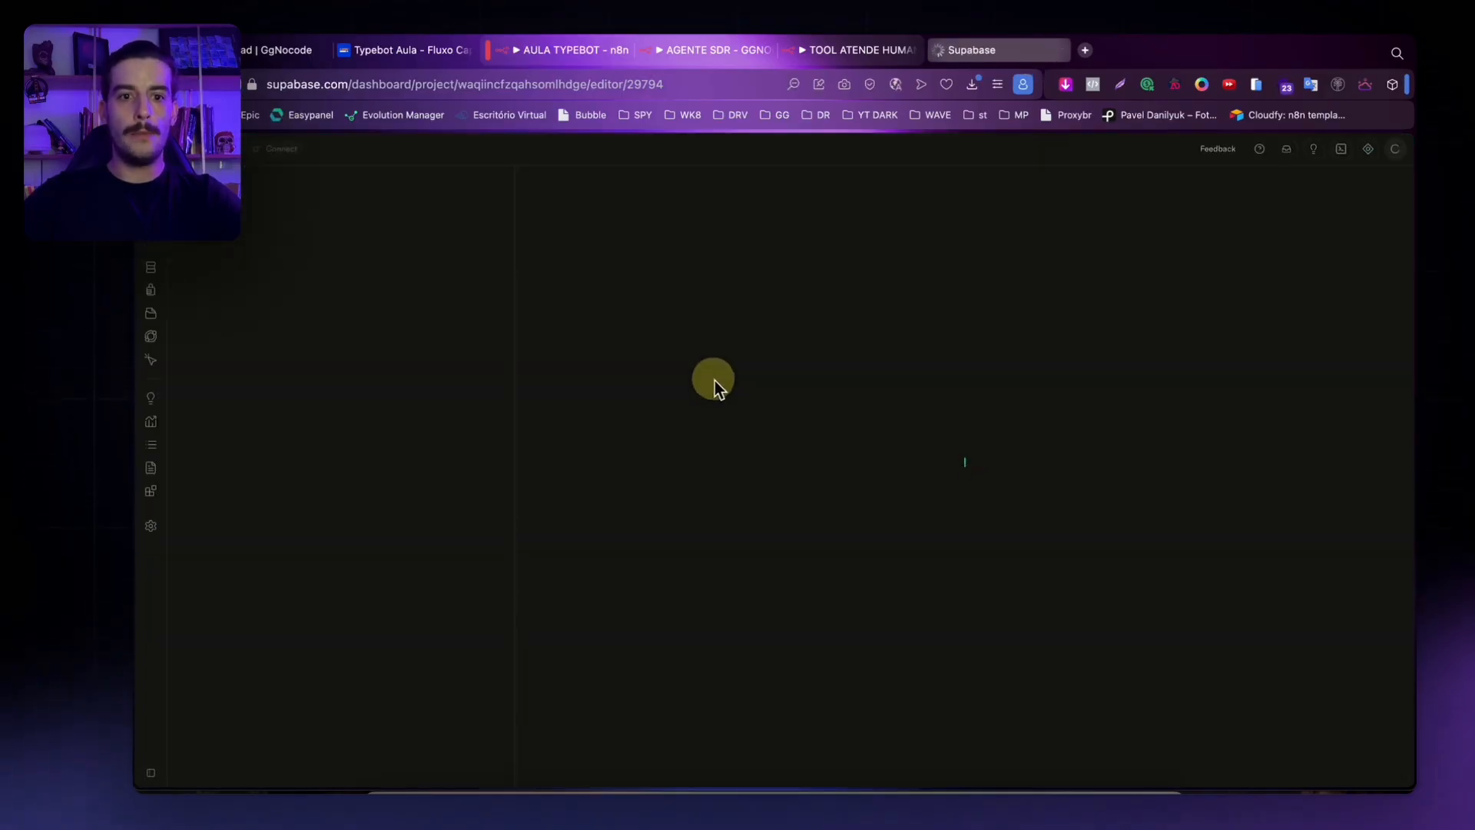
{"action": "left_click", "coordinate": [524, 193]}
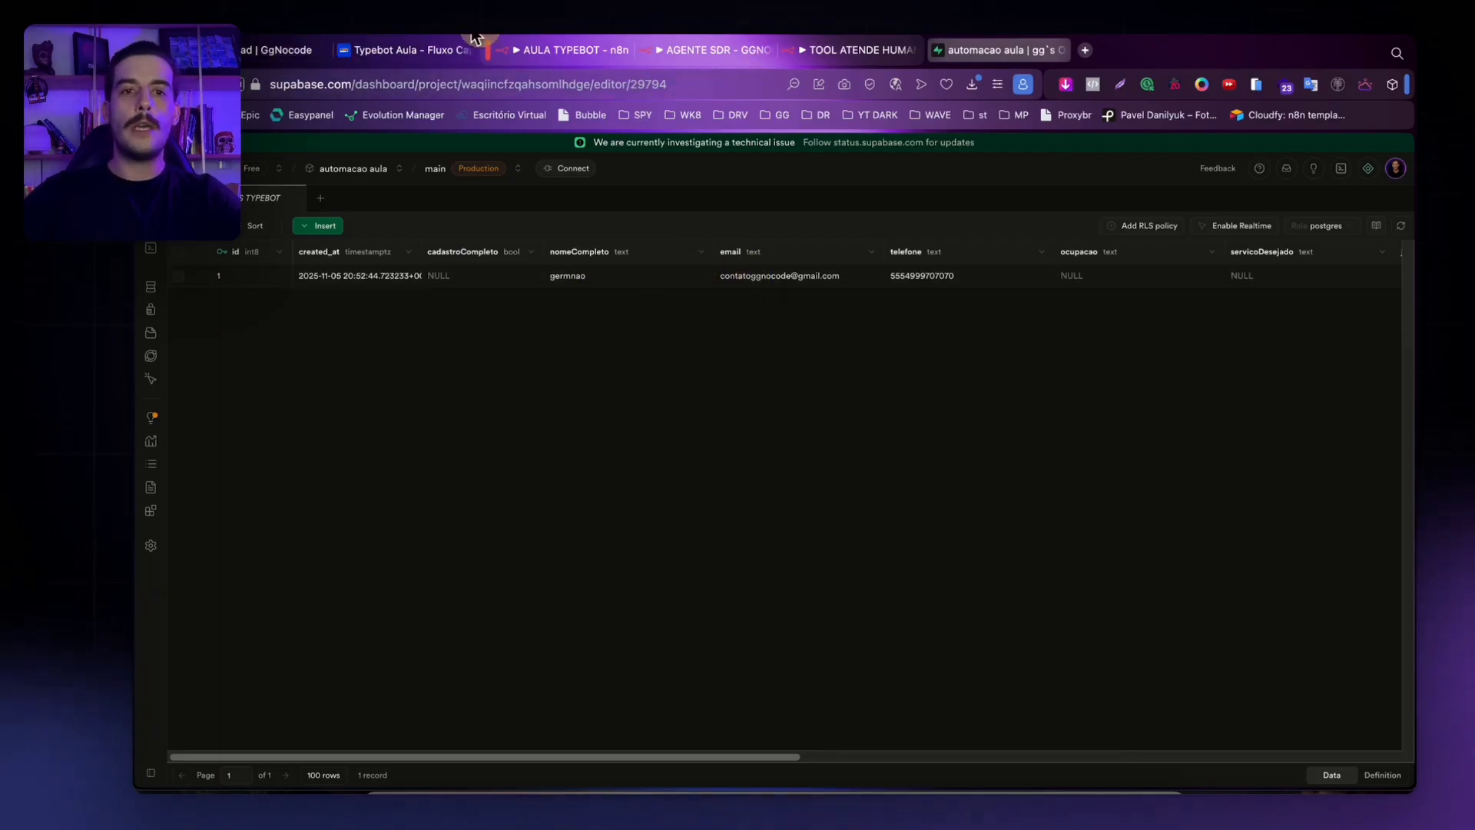
{"action": "left_click", "coordinate": [538, 52]}
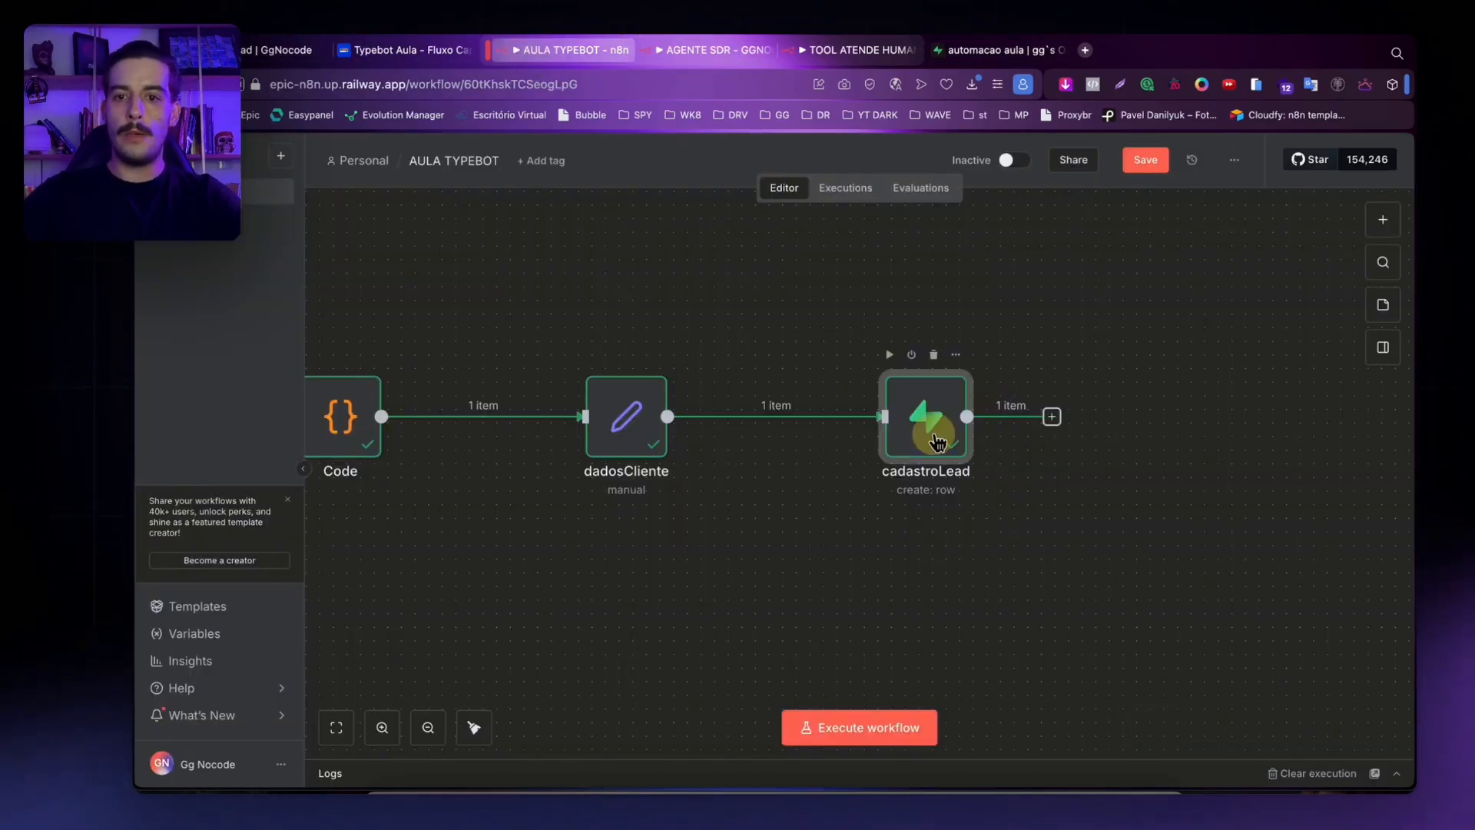
Look at the TOOL ATENDE HUMANO CHATWOOT and AGENTE SDR workflows and return to AULA TYPEBOT.
{"action": "left_click", "coordinate": [859, 51]}
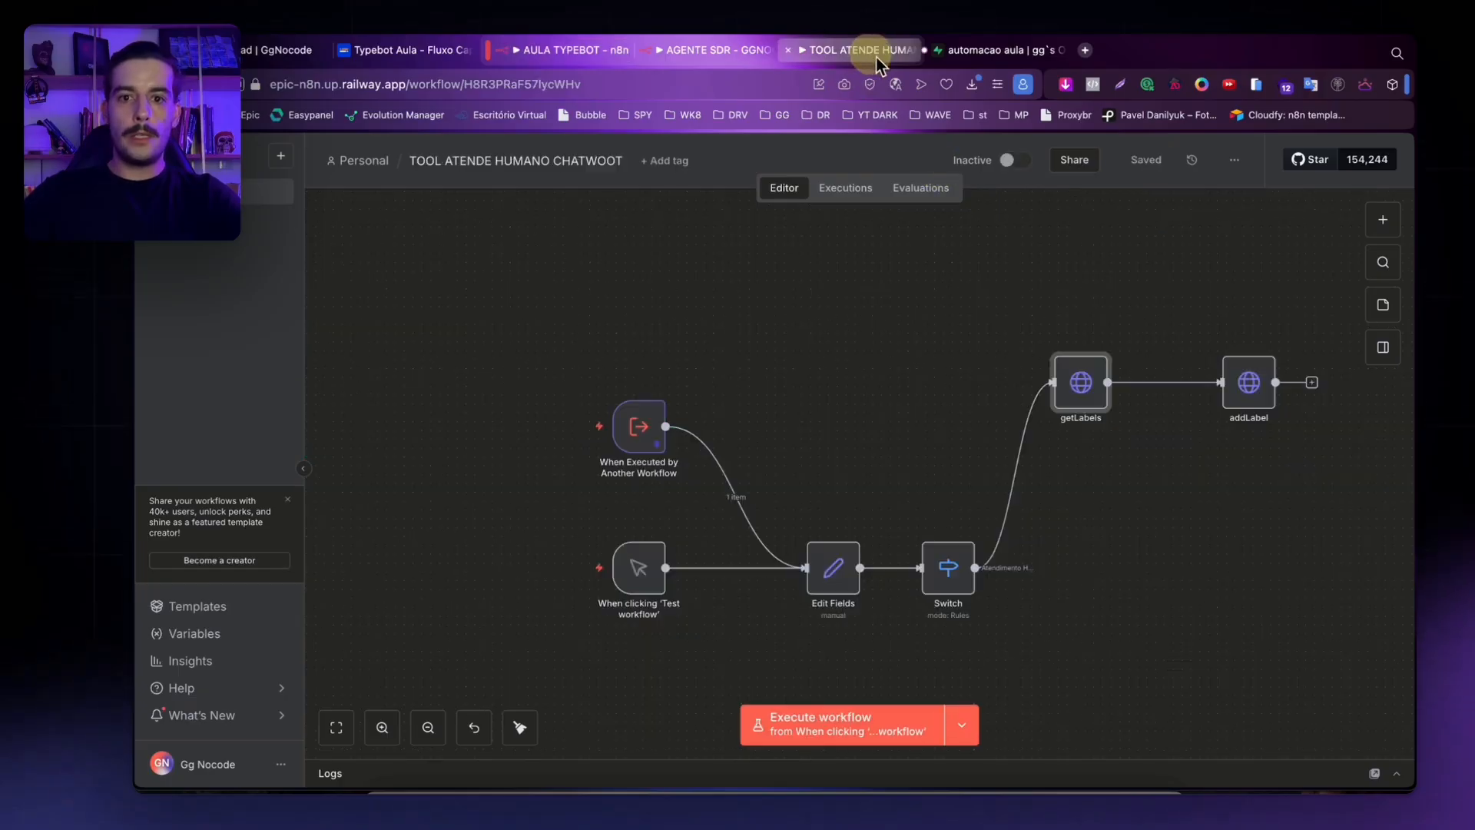
{"action": "left_click", "coordinate": [699, 51]}
{"action": "left_click", "coordinate": [566, 50]}
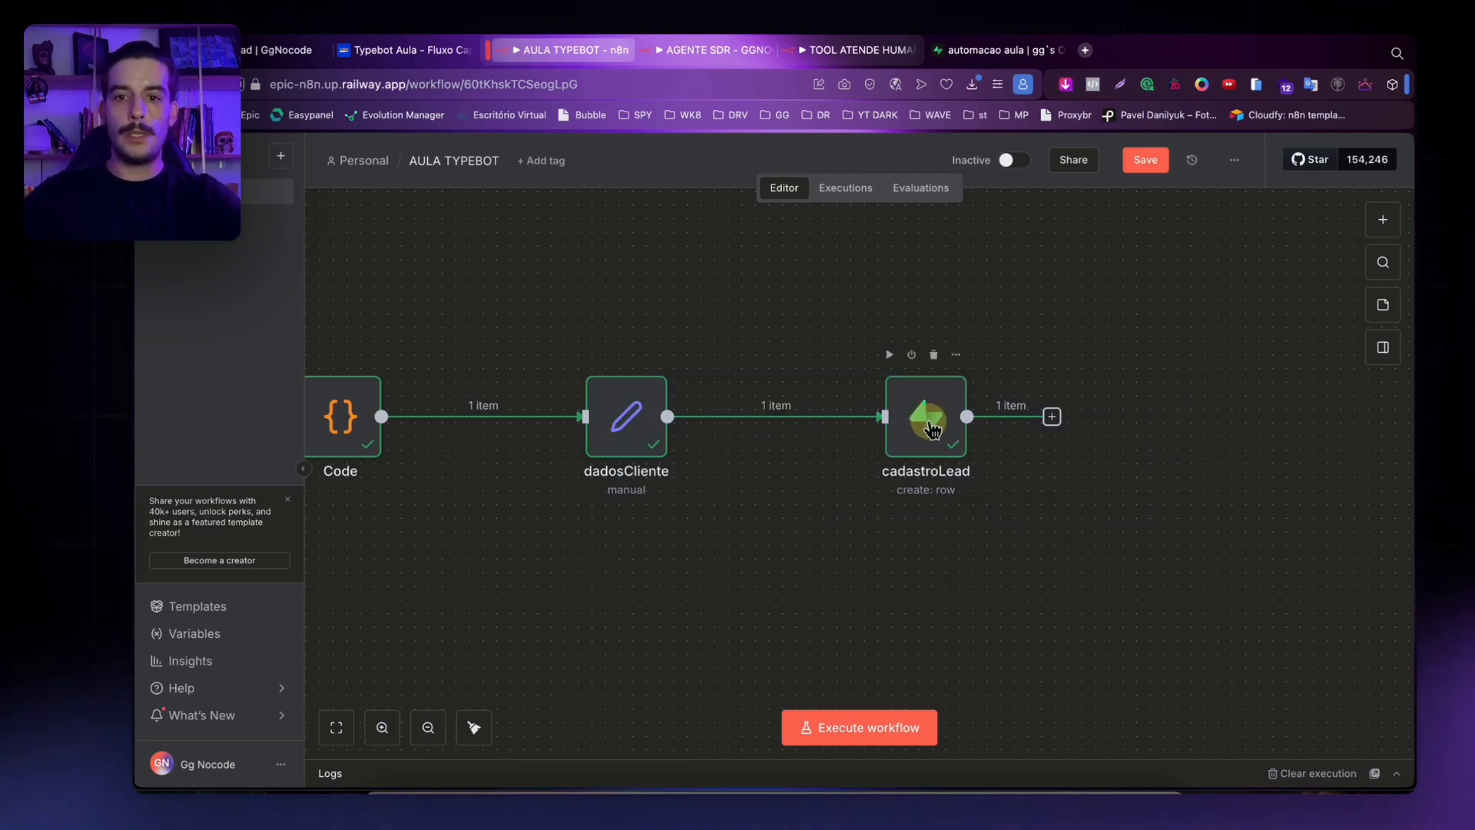
Move cadastroLead farther away from dadosCliente and delete the connection between the two nodes.
{"action": "left_click_drag", "start_coordinate": [927, 416], "coordinate": [1090, 417]}
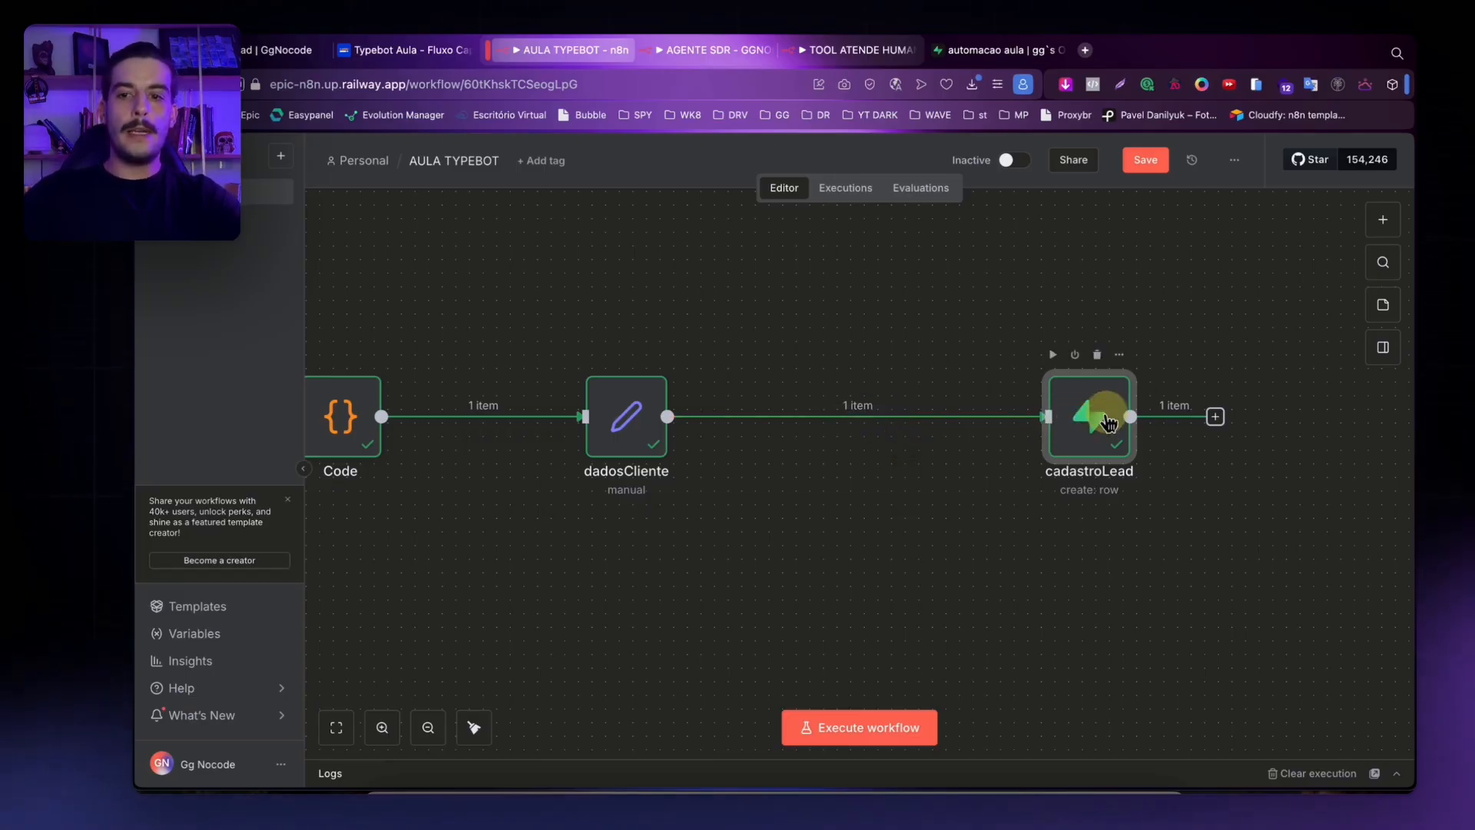
{"action": "left_click_drag", "start_coordinate": [1096, 434], "coordinate": [1168, 417]}
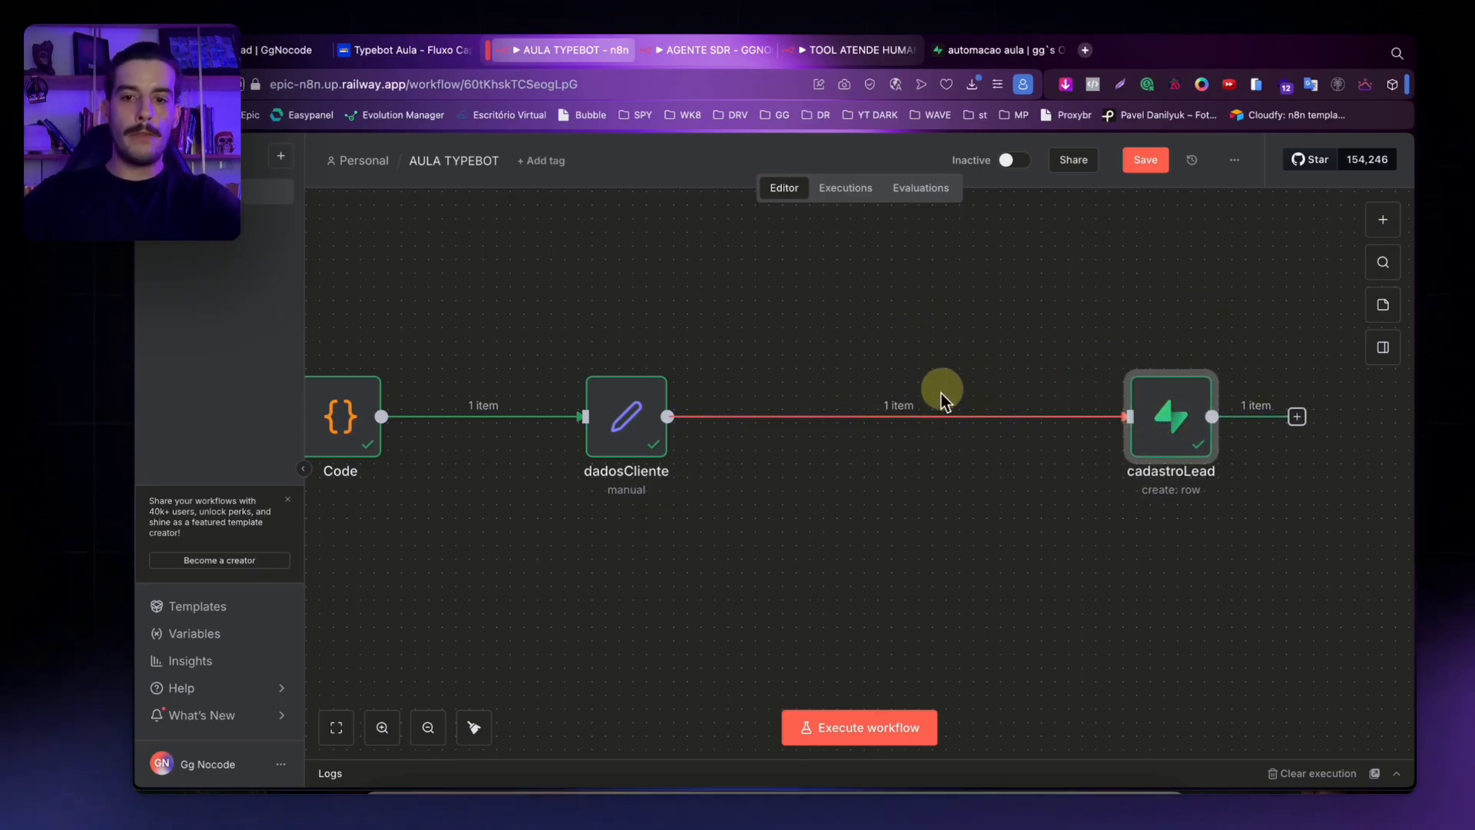
{"action": "left_click", "coordinate": [914, 417]}
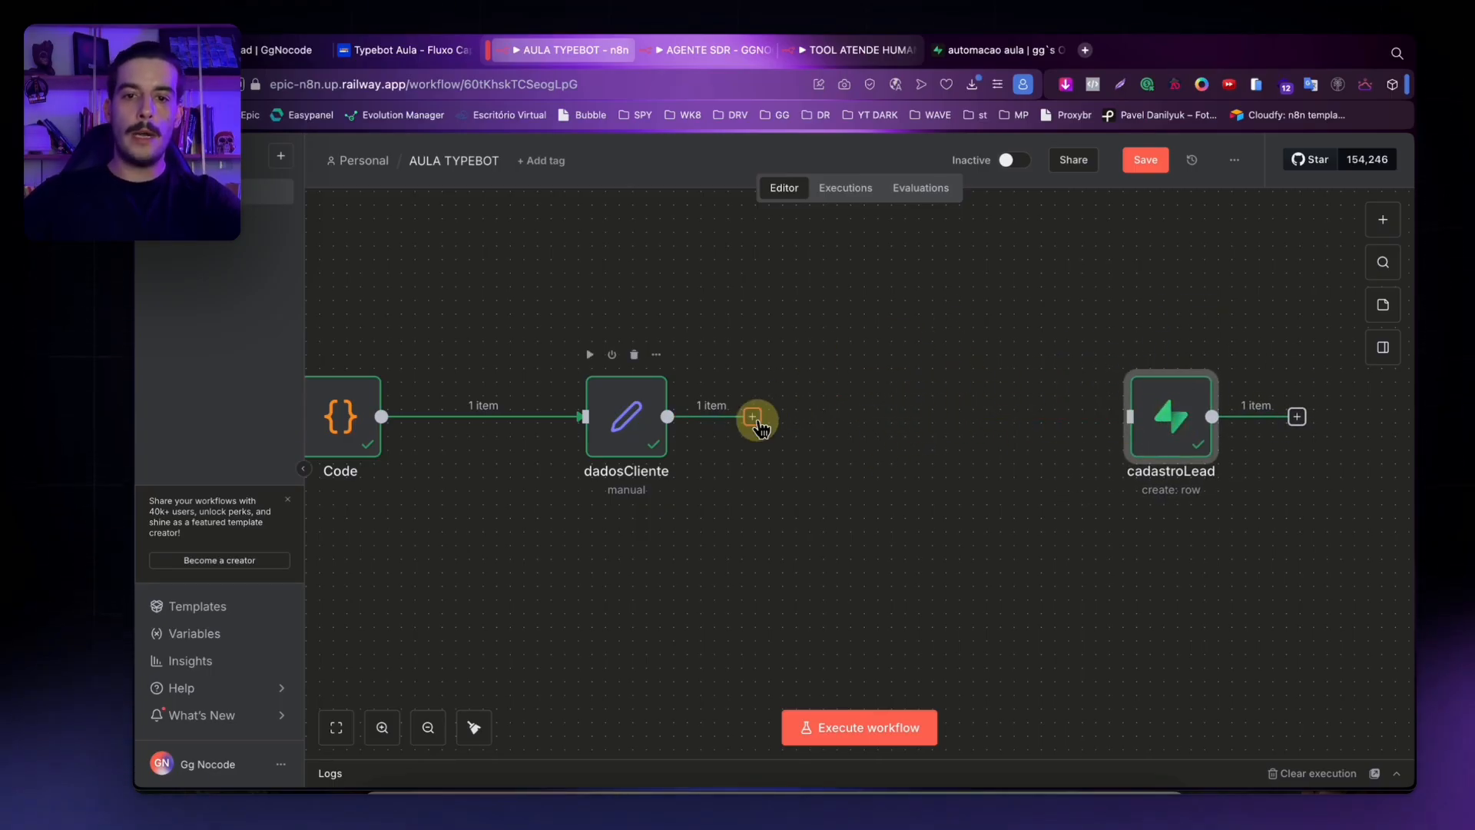
Add a Supabase Get a row node after dadosCliente and position it in the gap before cadastroLead.
{"action": "left_click", "coordinate": [752, 417]}
{"action": "type", "text": "ge"}
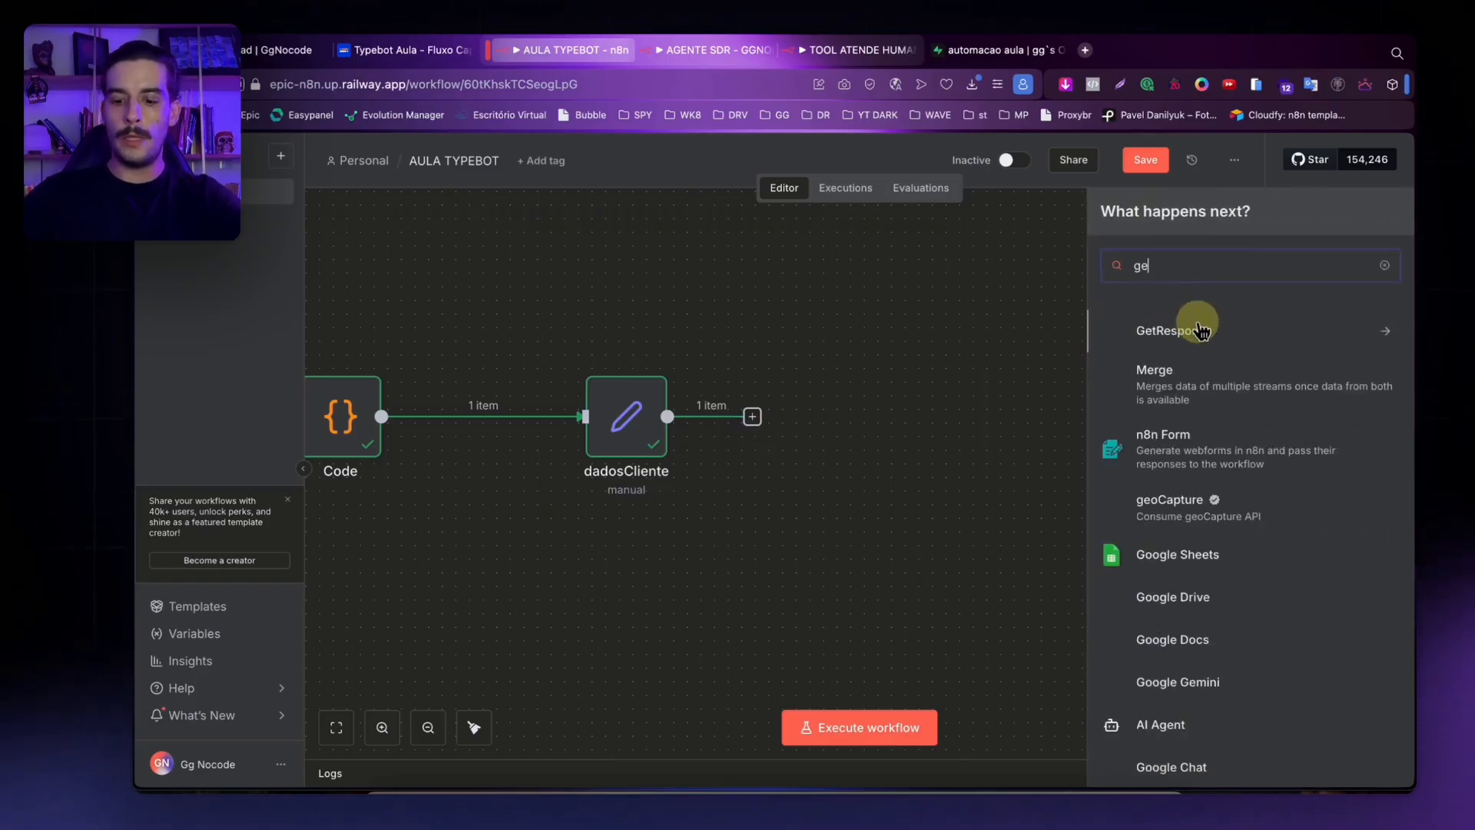
{"action": "key", "text": "BackSpace"}
{"action": "key", "text": "BackSpace"}
{"action": "type", "text": "supa"}
{"action": "left_click", "coordinate": [1194, 327]}
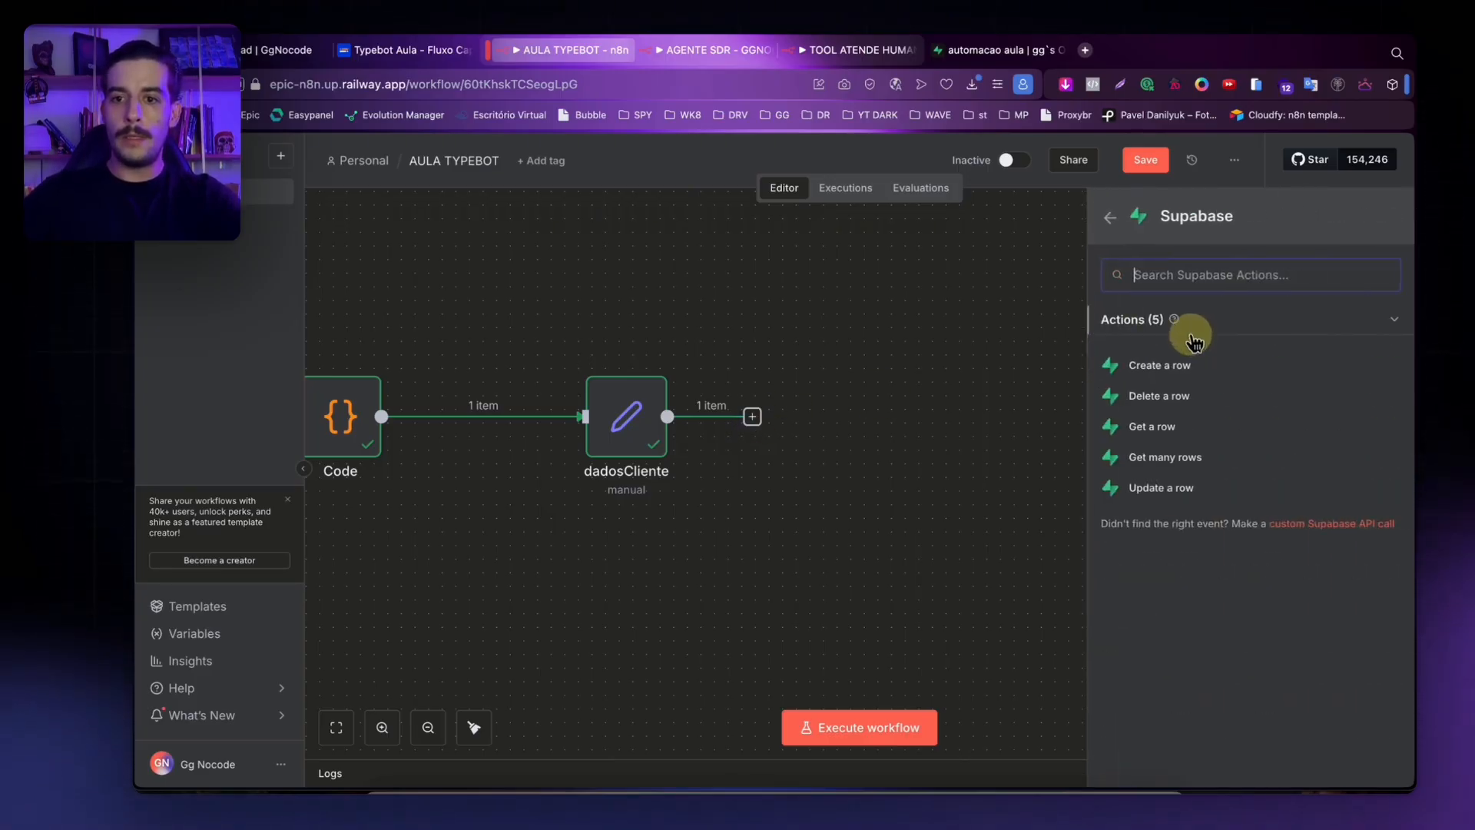
{"action": "left_click", "coordinate": [1214, 427]}
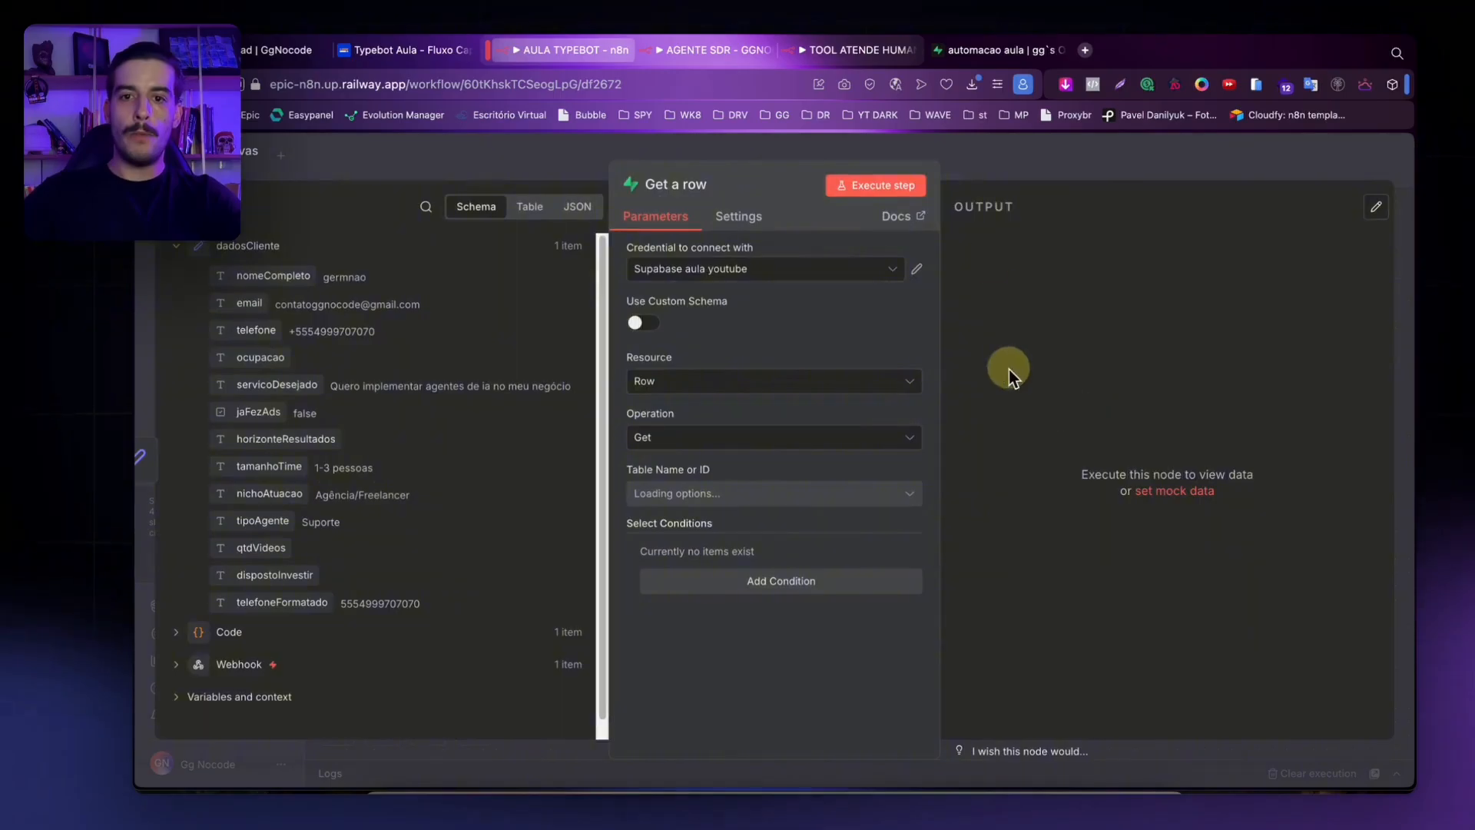
{"action": "left_click", "coordinate": [993, 168]}
{"action": "left_click_drag", "start_coordinate": [793, 438], "coordinate": [831, 428]}
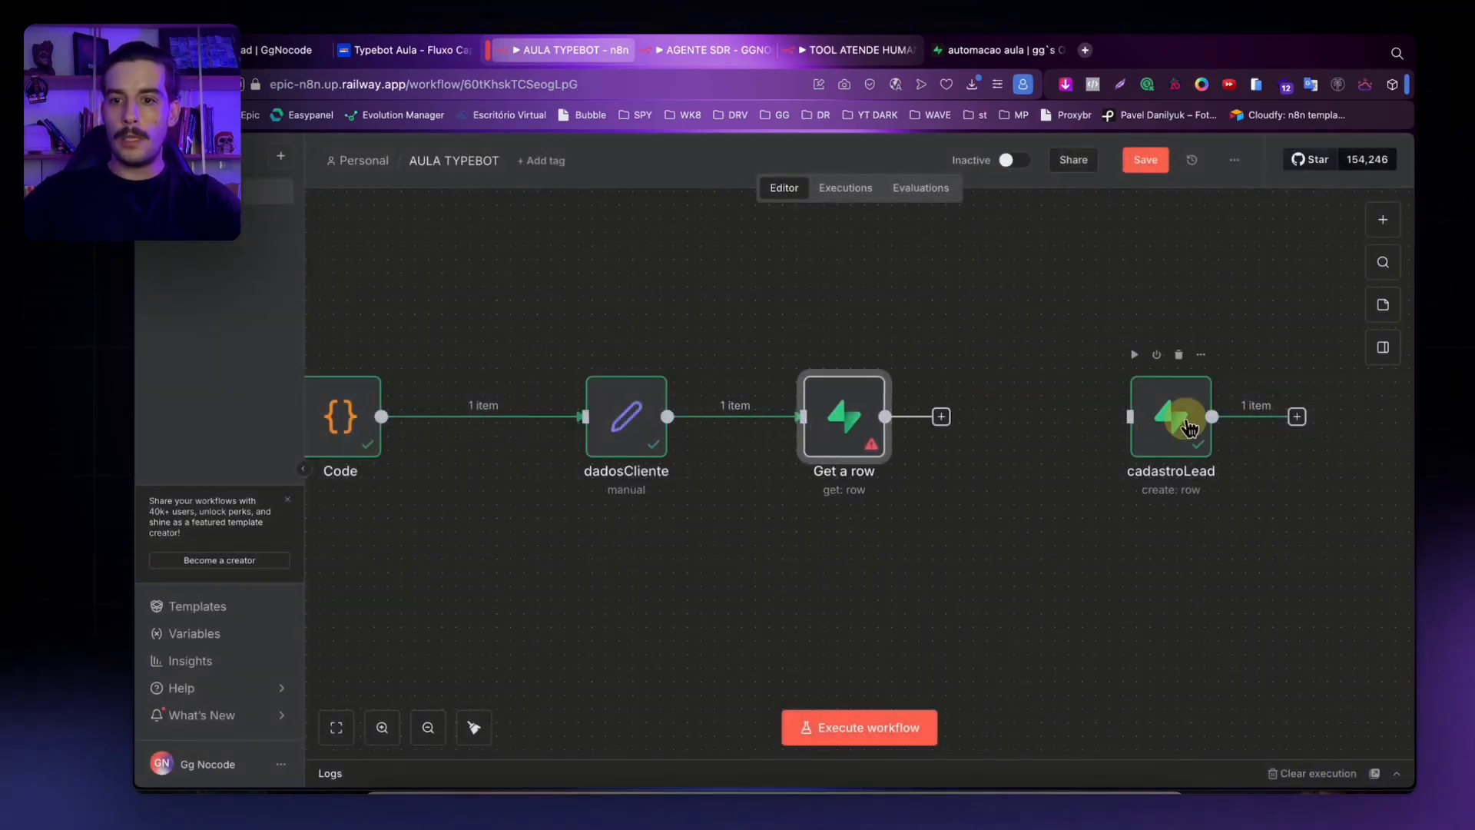
Move cadastroLead farther from the Get a row node and set Get a row's table to LEADS TYPEBOT.
{"action": "left_click_drag", "start_coordinate": [1189, 427], "coordinate": [1284, 429]}
{"action": "left_click_drag", "start_coordinate": [840, 420], "coordinate": [852, 422]}
{"action": "double_click", "coordinate": [852, 422]}
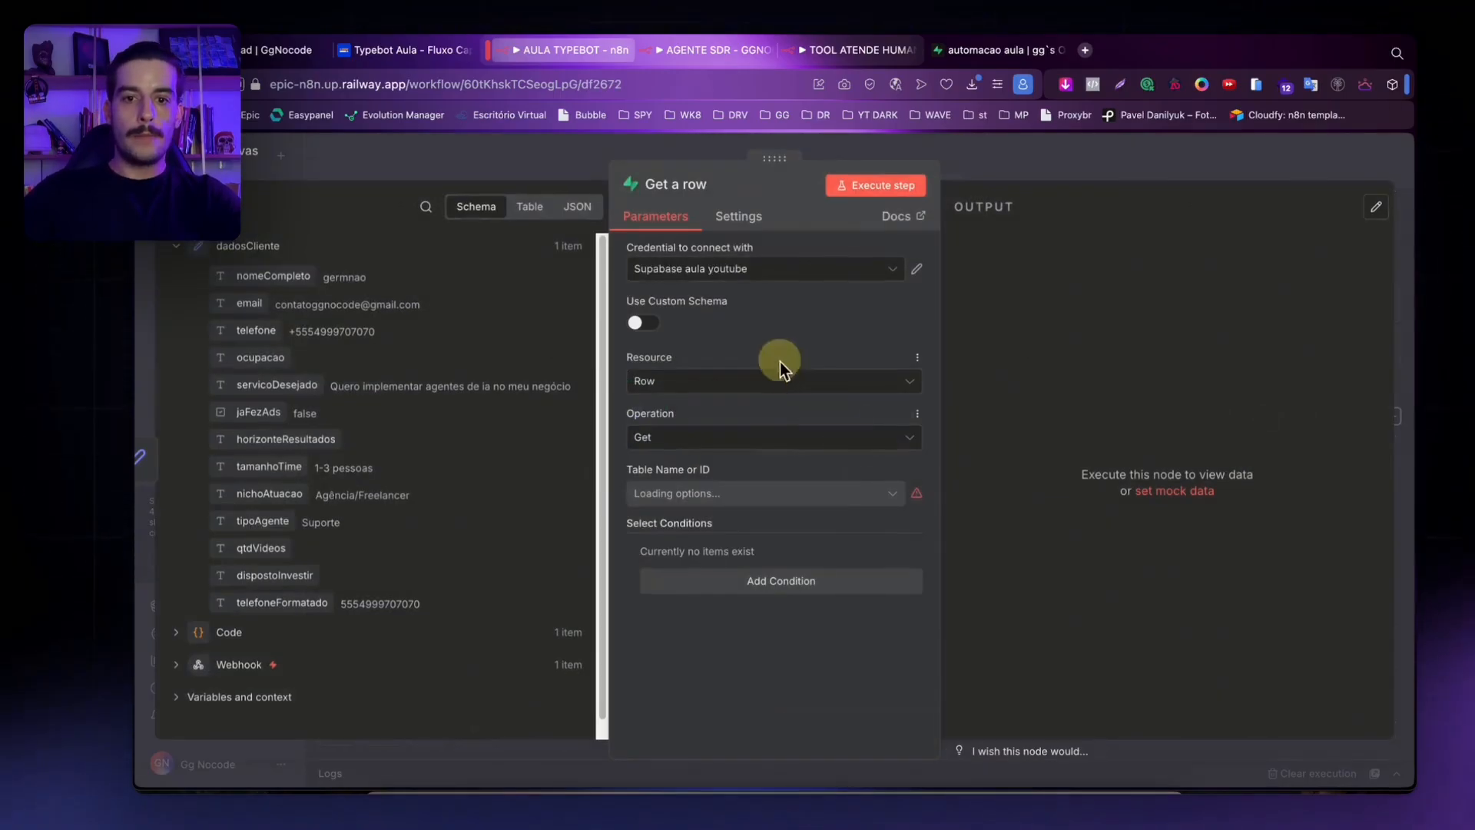
{"action": "left_click", "coordinate": [726, 491]}
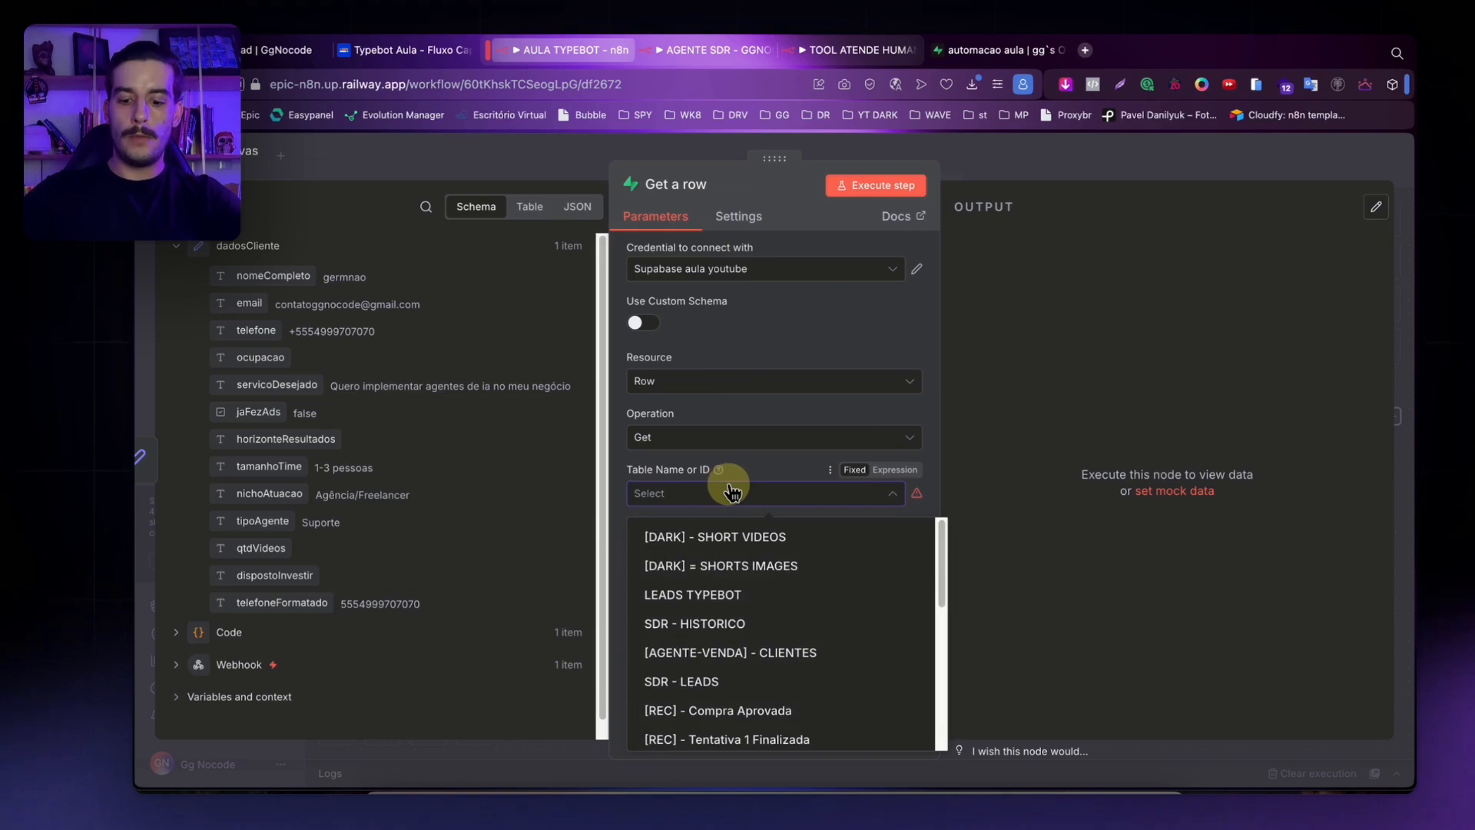
{"action": "type", "text": "lea"}
{"action": "left_click", "coordinate": [716, 509]}
{"action": "left_click", "coordinate": [715, 500]}
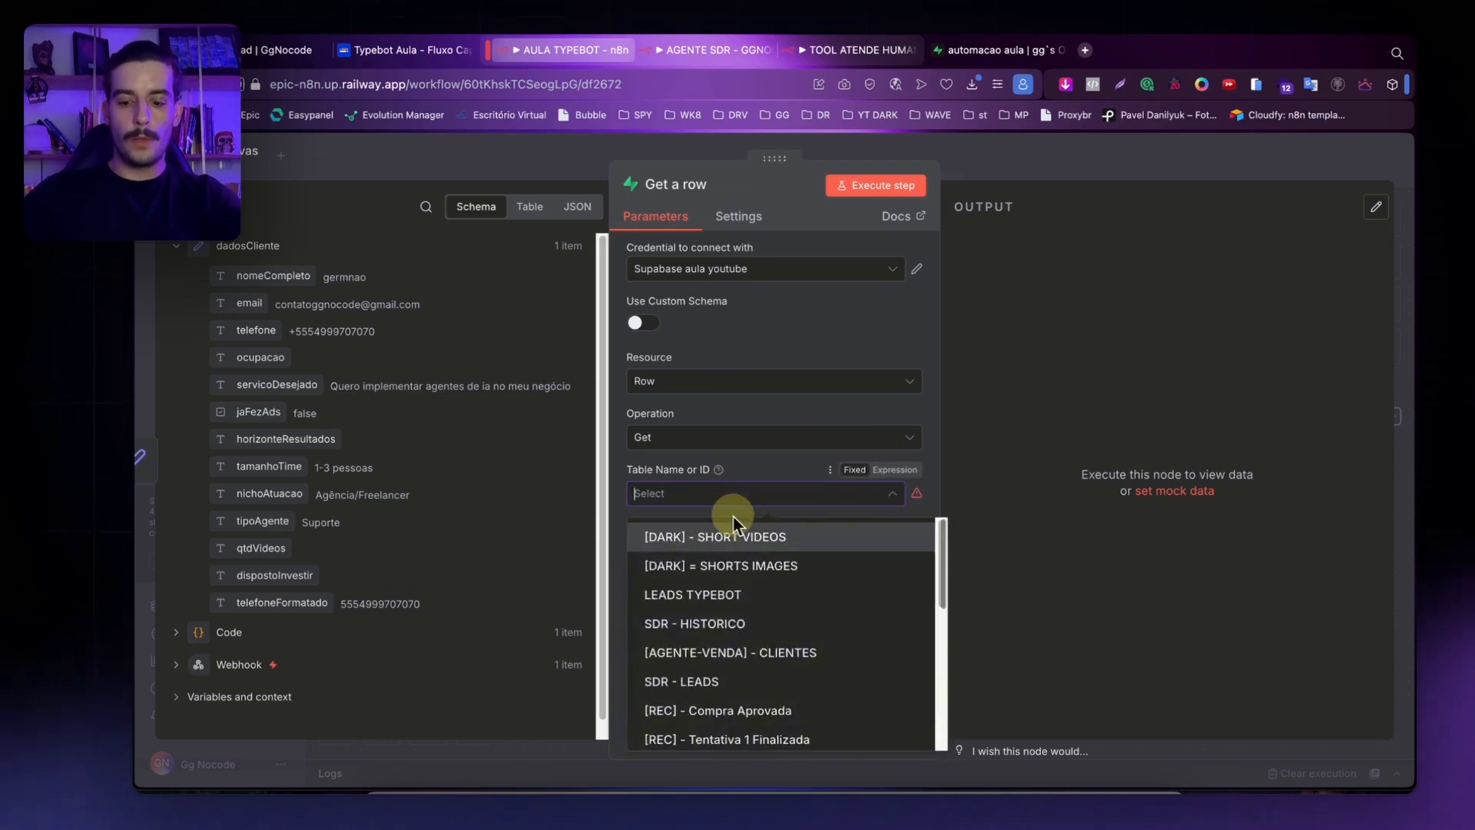
{"action": "type", "text": "le"}
{"action": "left_click", "coordinate": [720, 536]}
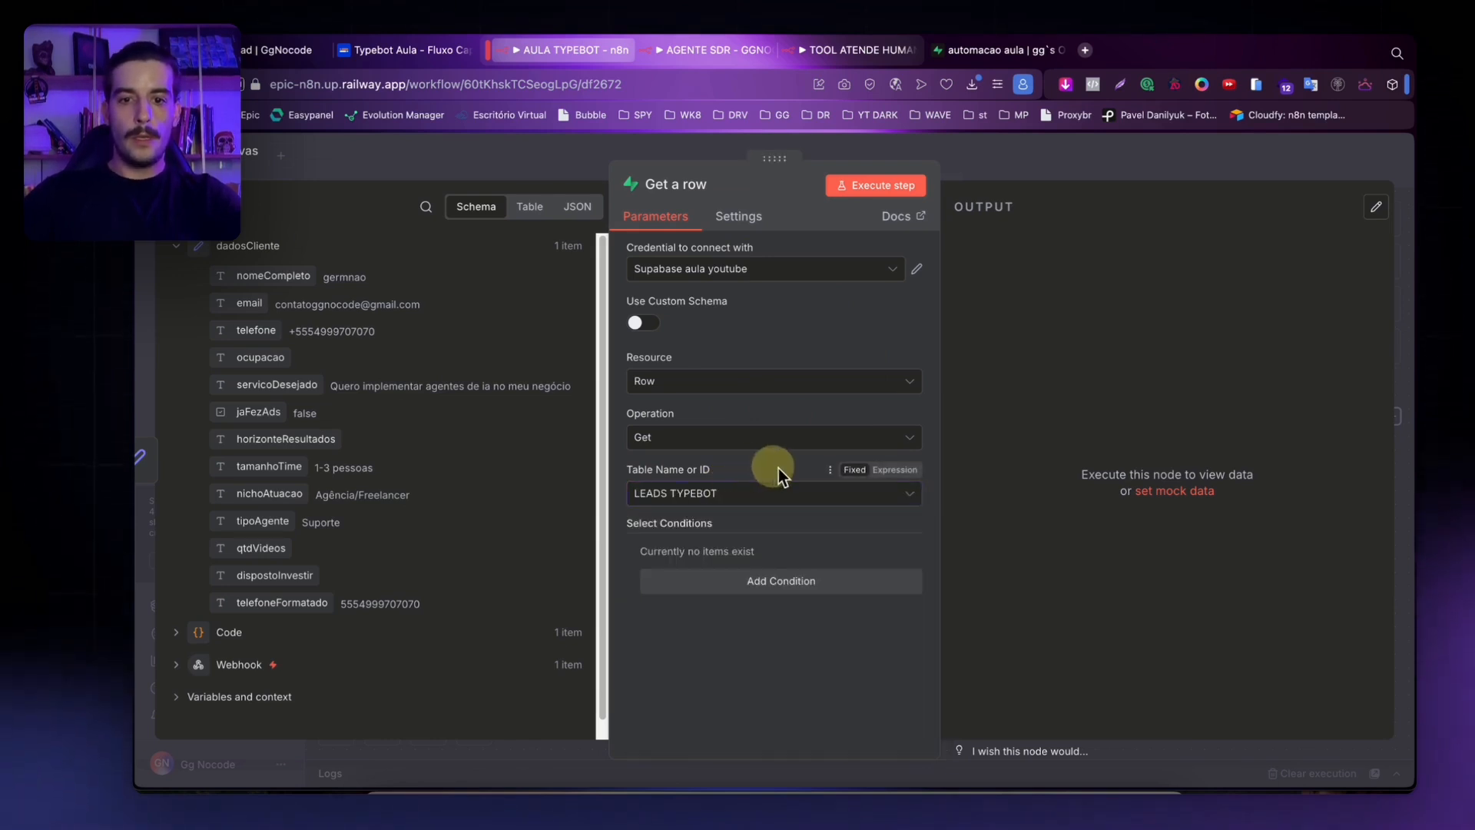
Add a condition to the Get a row node matching the email column to dadosCliente's email, {{ $json.email }}.
{"action": "left_click", "coordinate": [749, 590]}
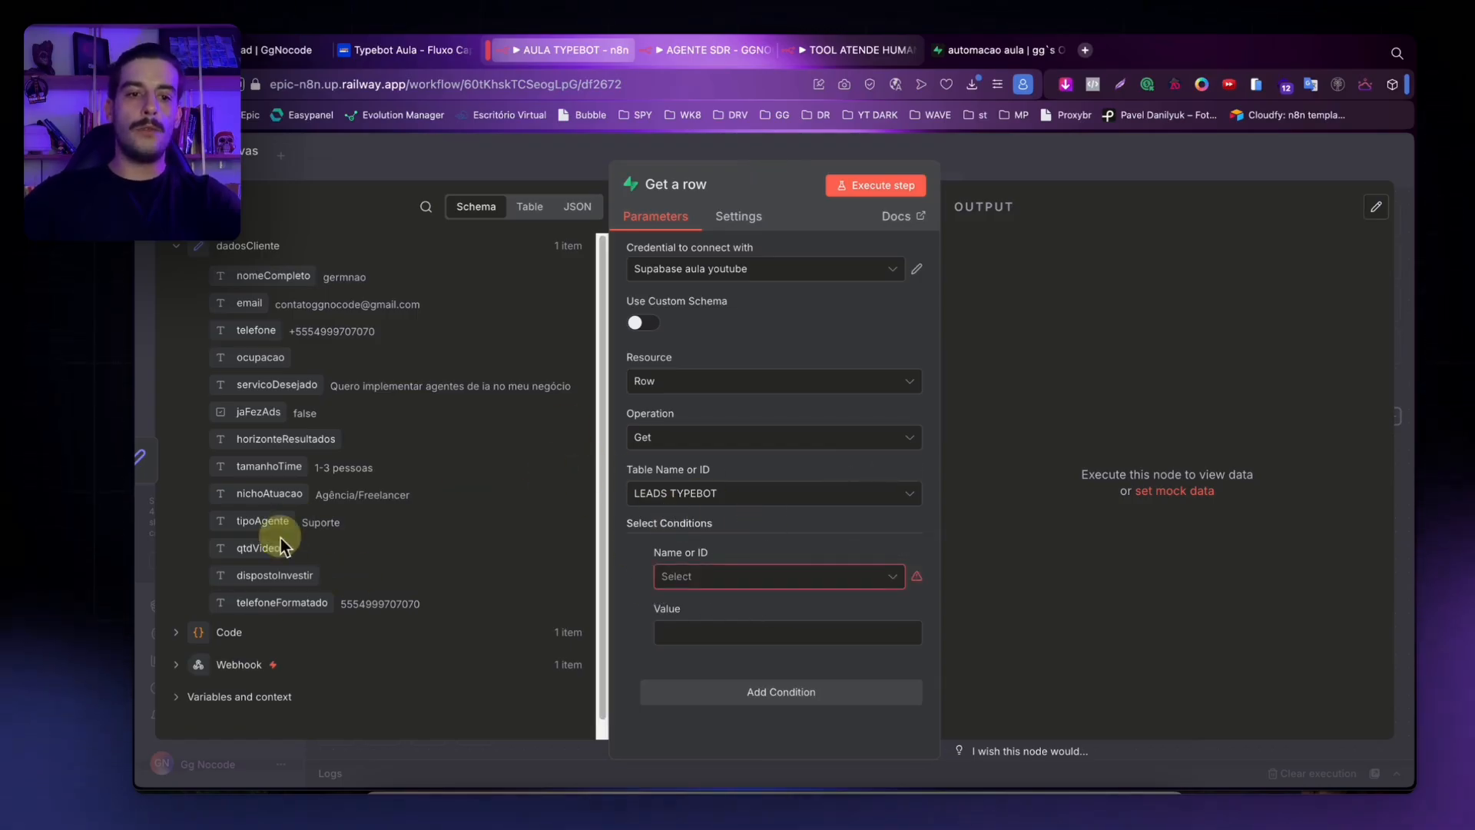
{"action": "left_click", "coordinate": [734, 577]}
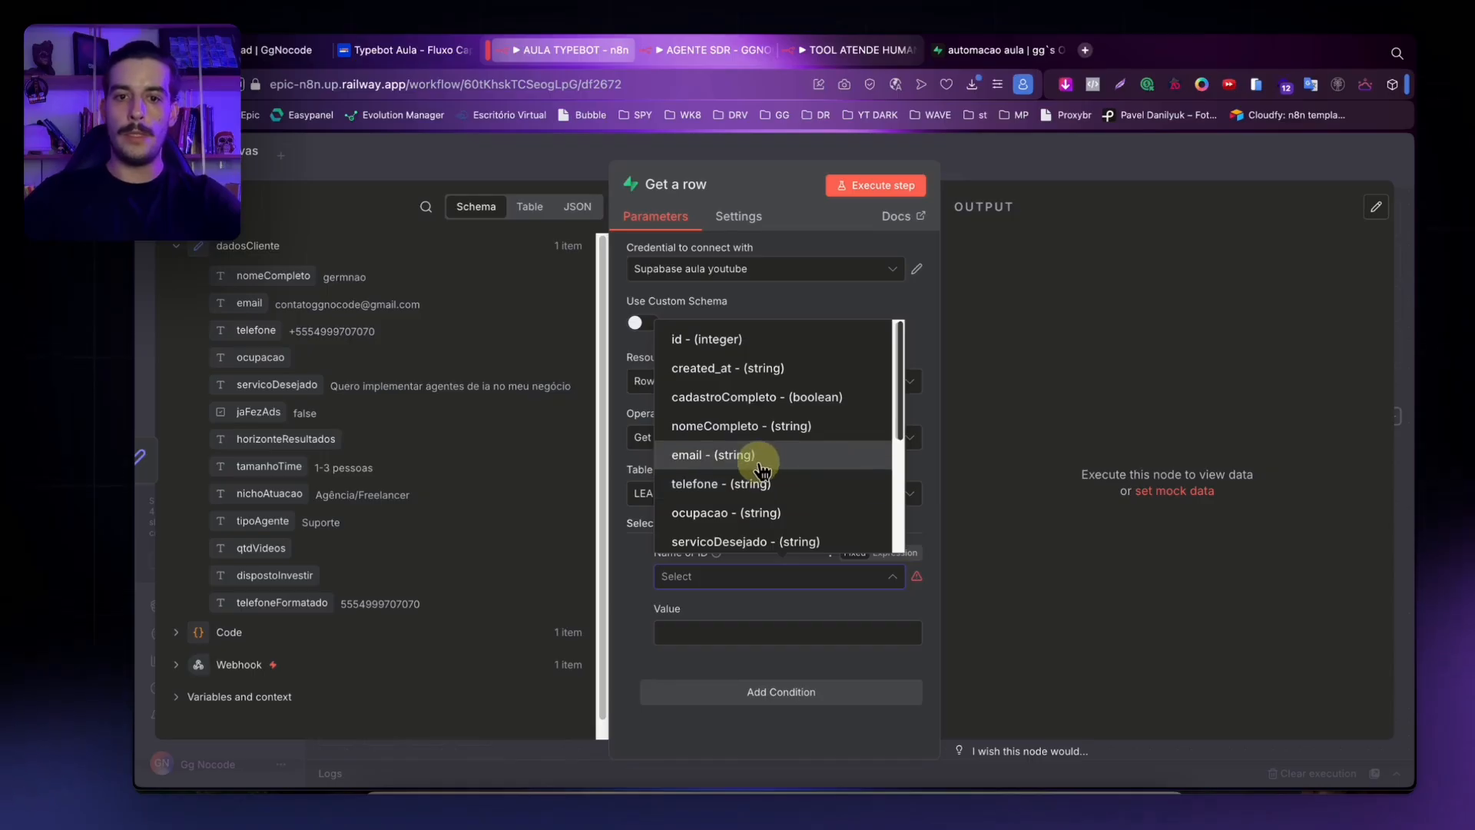
{"action": "left_click", "coordinate": [606, 478]}
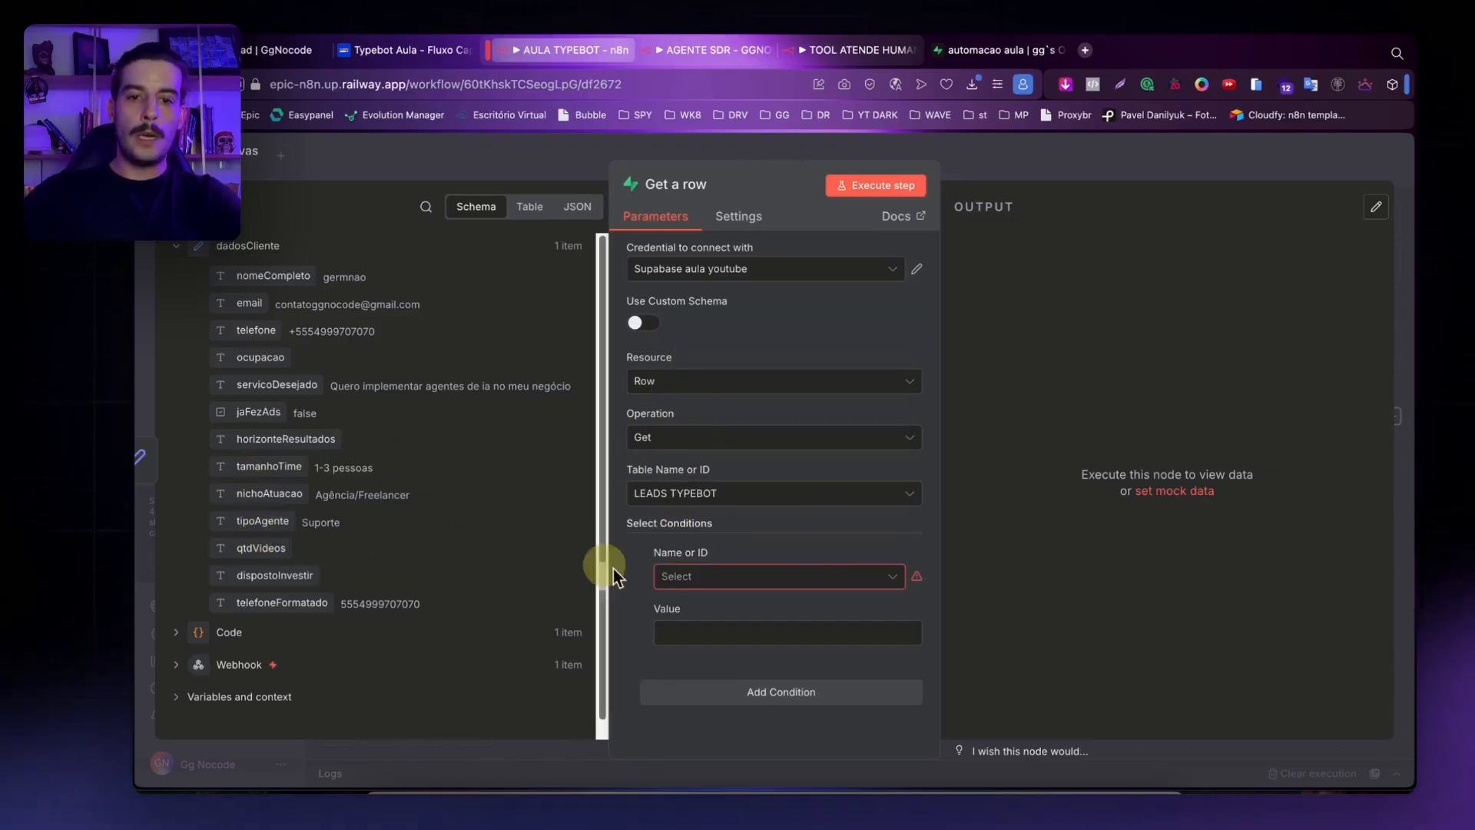
{"action": "left_click", "coordinate": [690, 576]}
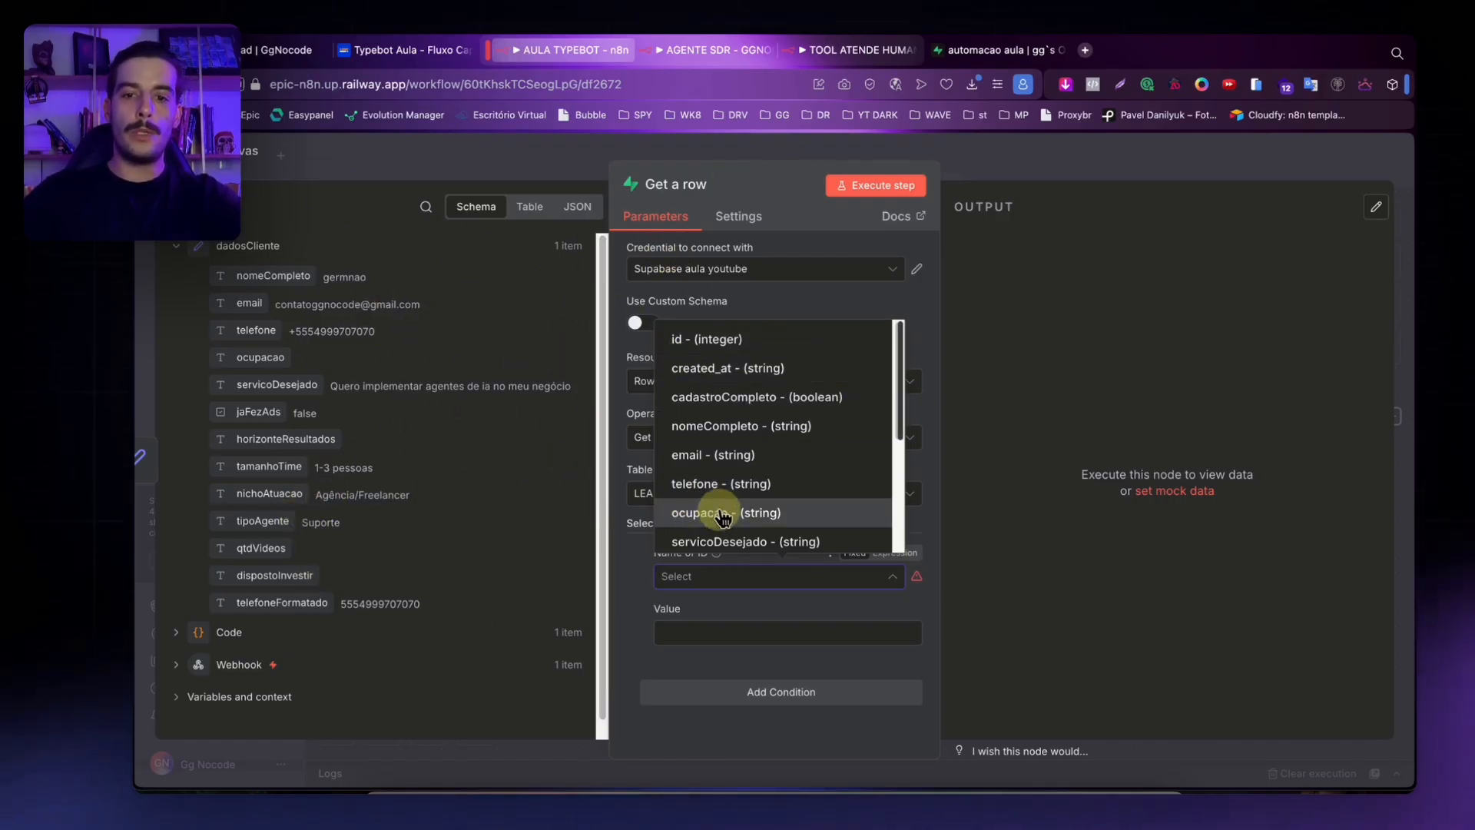
{"action": "left_click", "coordinate": [731, 455]}
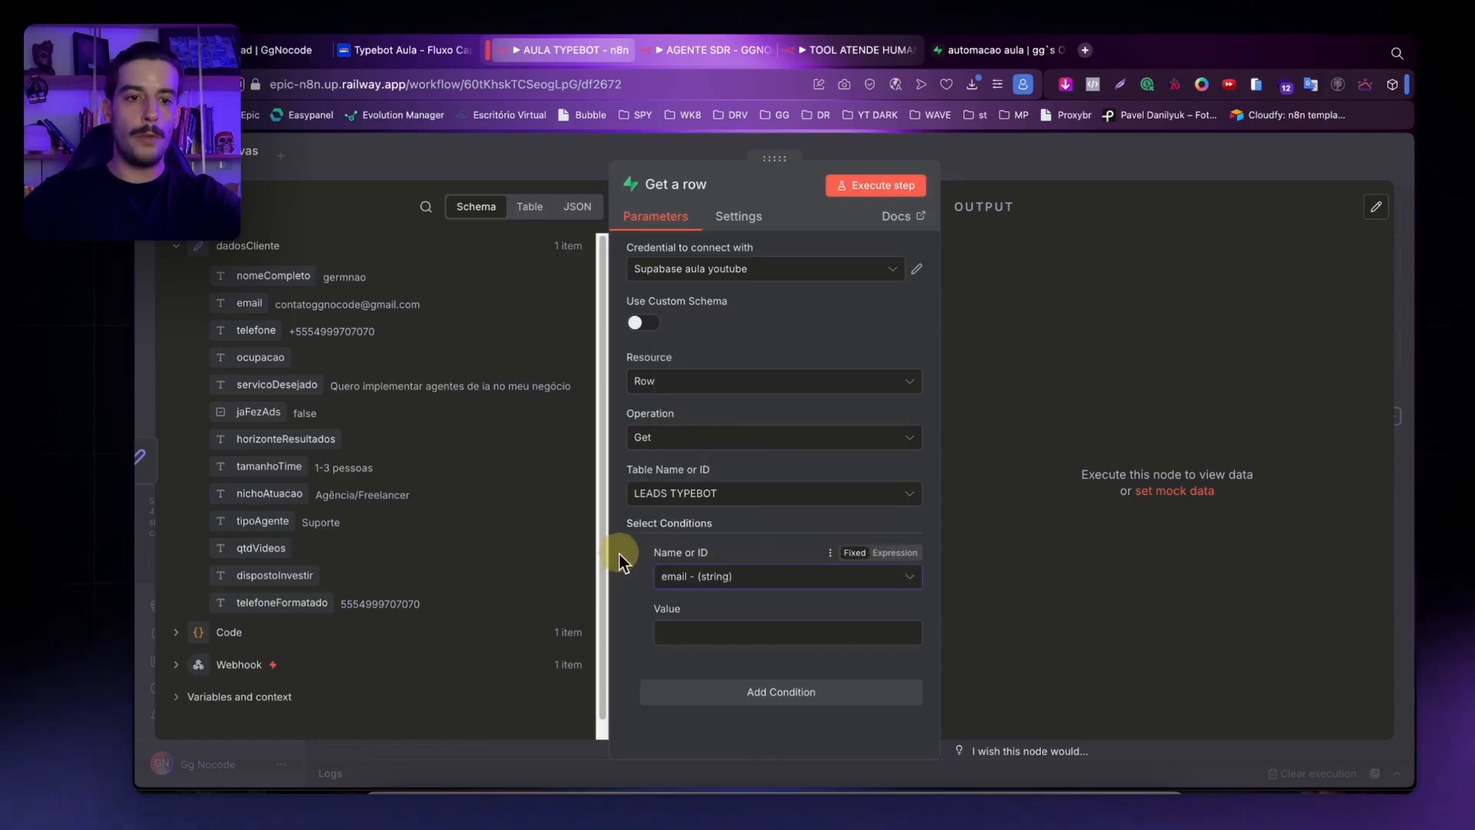
{"action": "left_click_drag", "start_coordinate": [252, 307], "coordinate": [675, 629]}
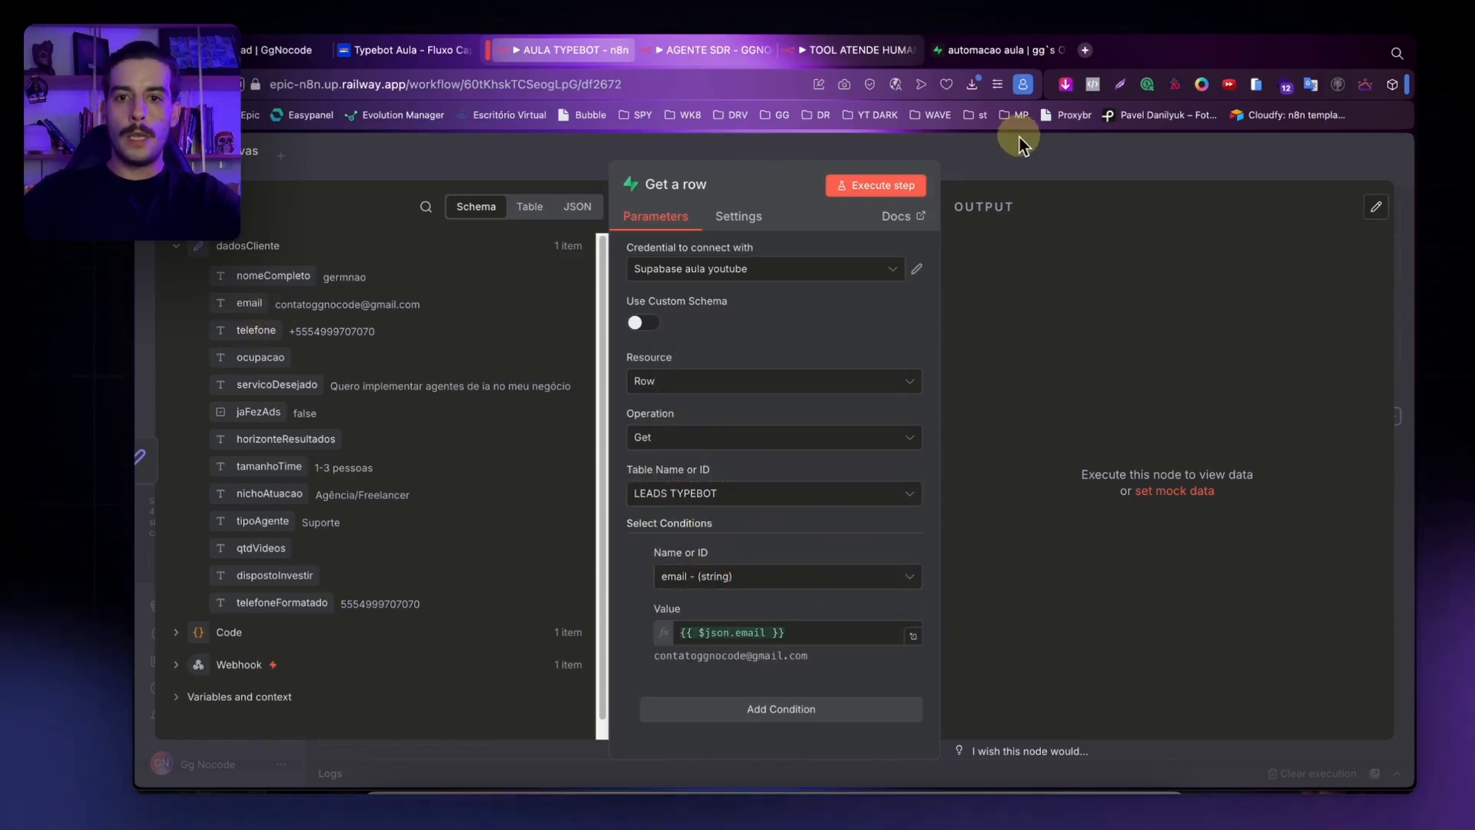
Enable Always Output Data for the Get a row node and rename it buscaLead.
{"action": "left_click", "coordinate": [743, 217]}
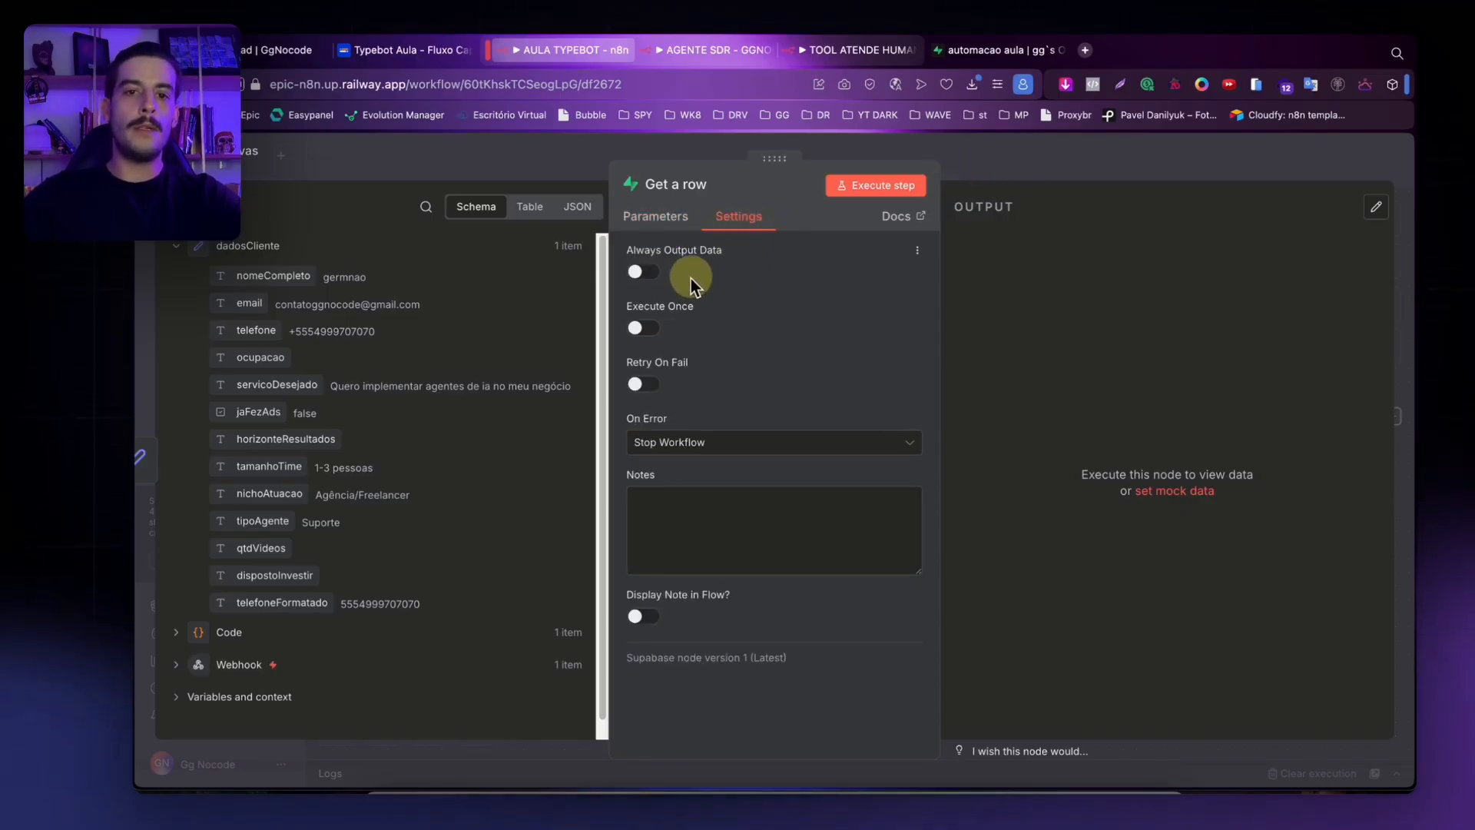
{"action": "left_click", "coordinate": [644, 273]}
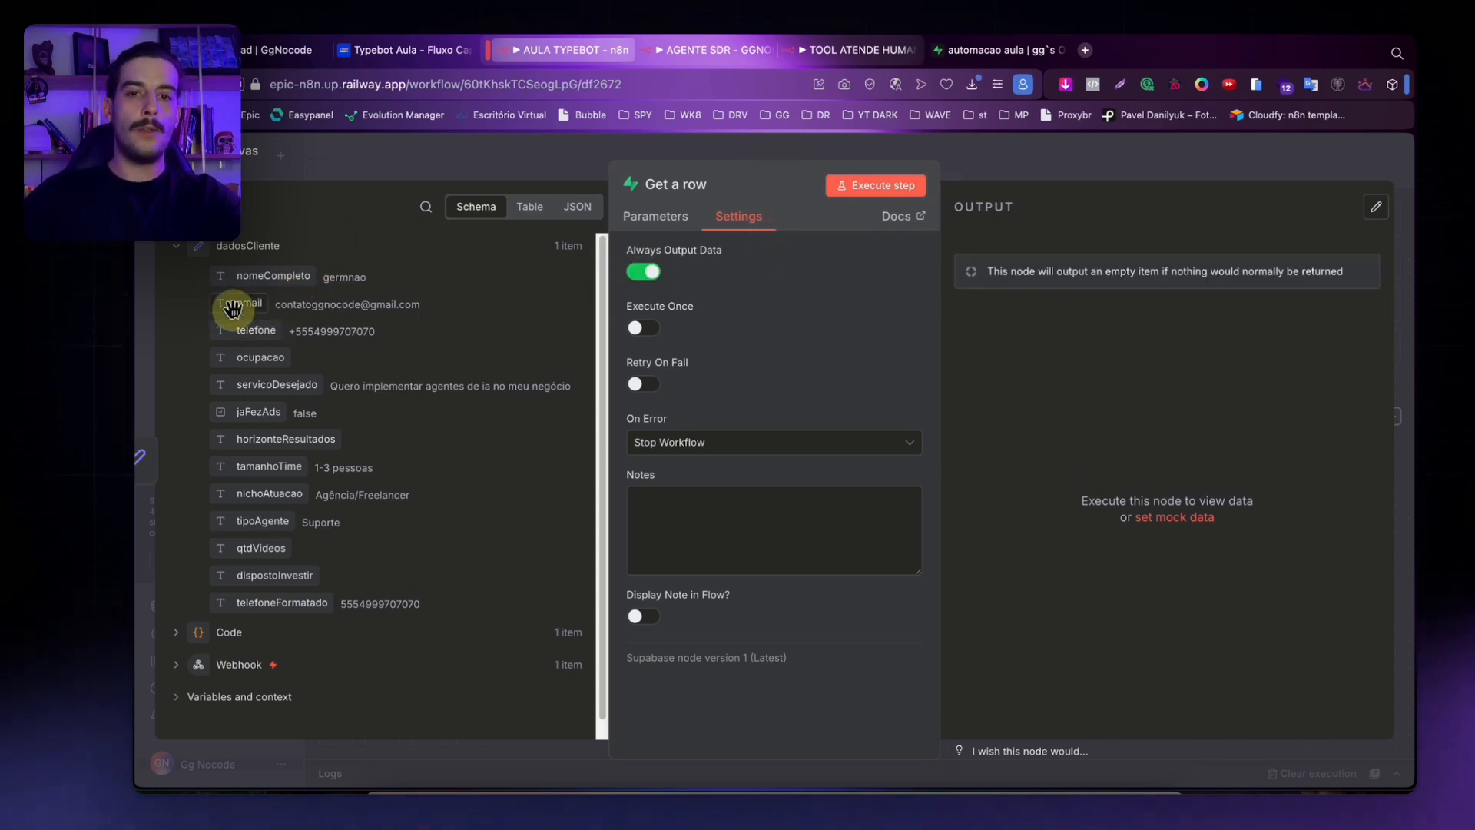
{"action": "left_click", "coordinate": [965, 150]}
{"action": "double_click", "coordinate": [866, 418]}
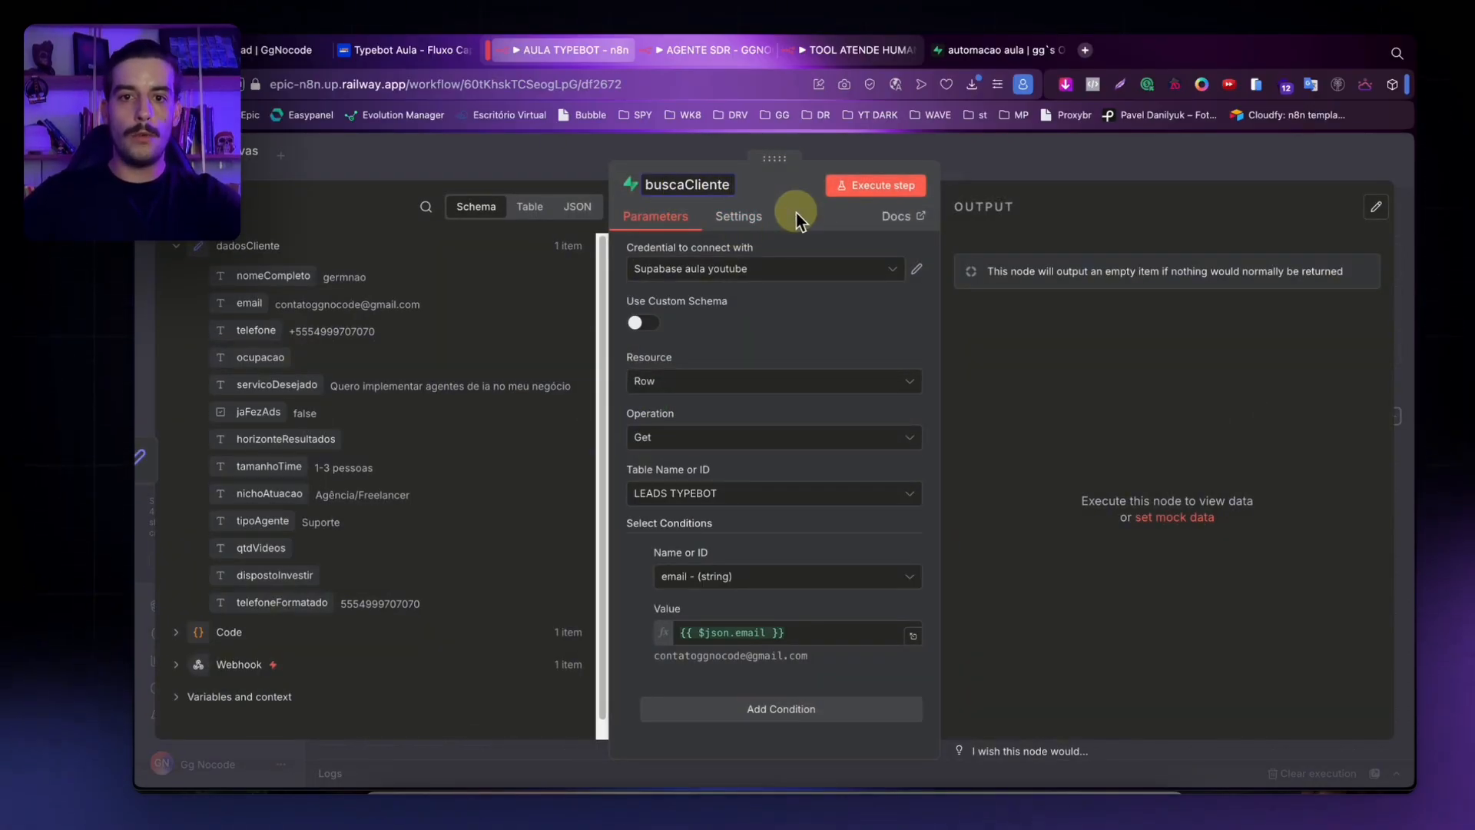
{"action": "left_click", "coordinate": [688, 184]}
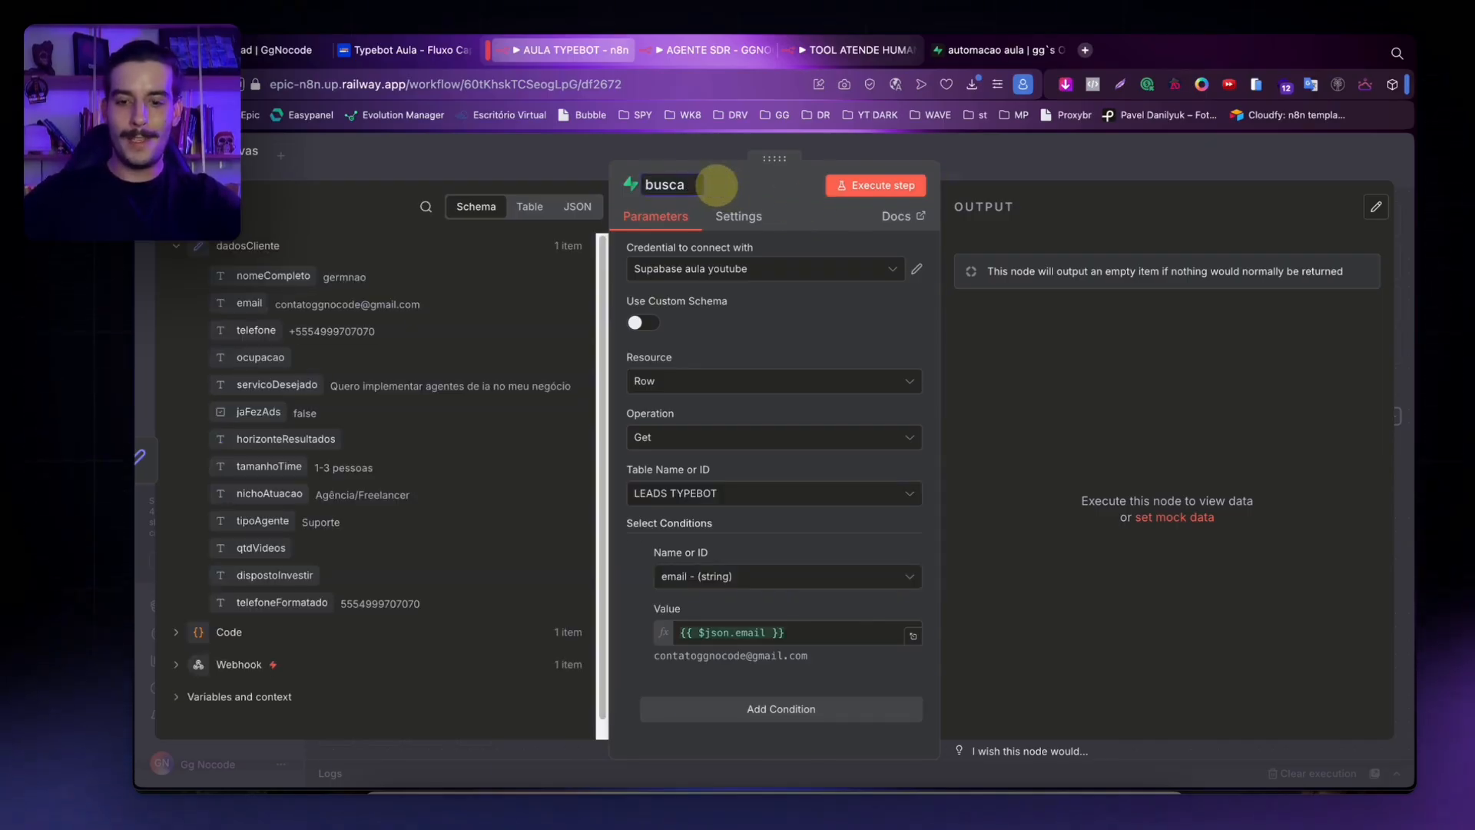
{"action": "left_click", "coordinate": [1006, 159]}
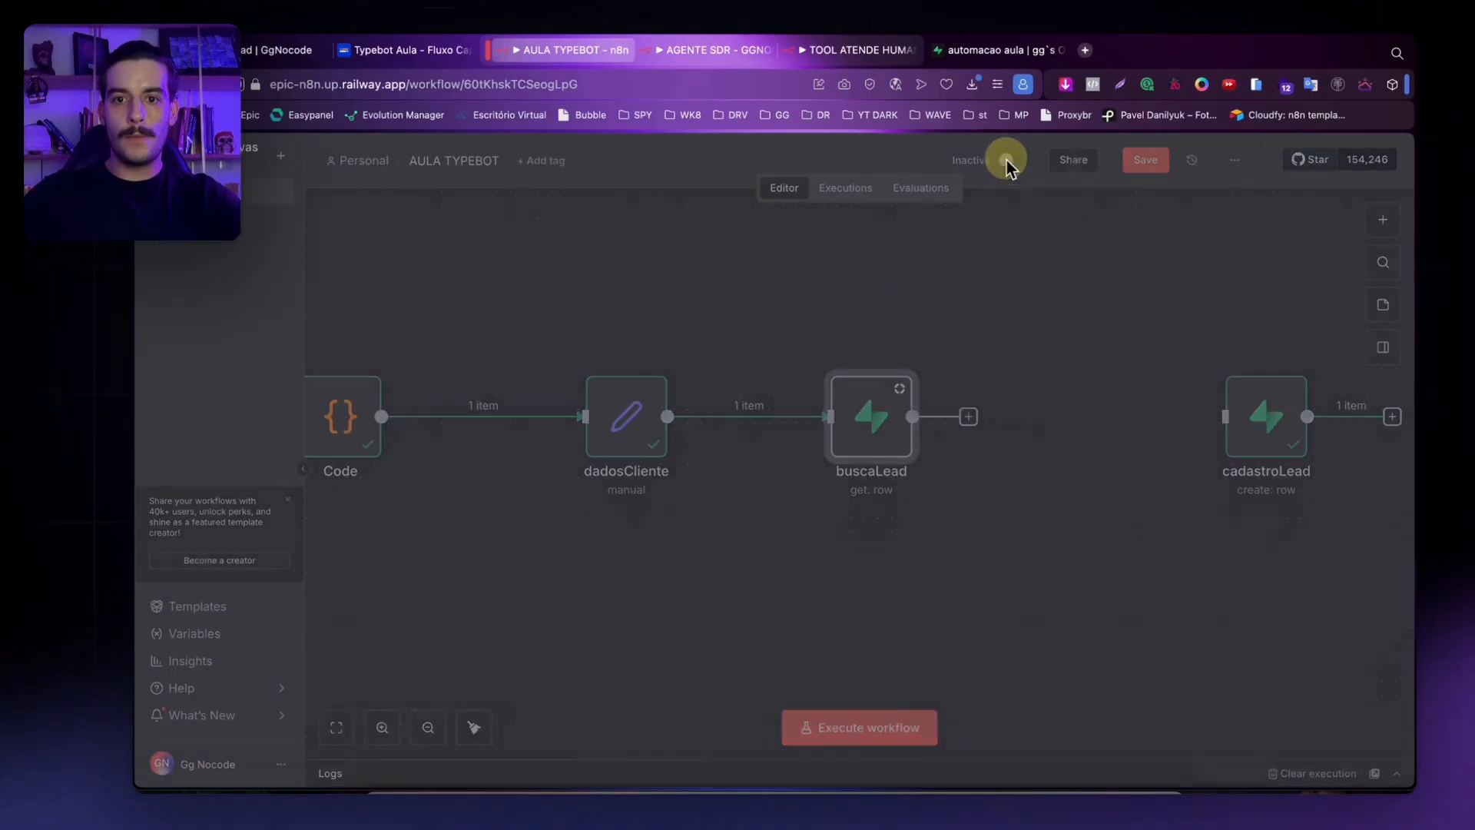
Add an If node after buscaLead.
{"action": "left_click", "coordinate": [996, 417]}
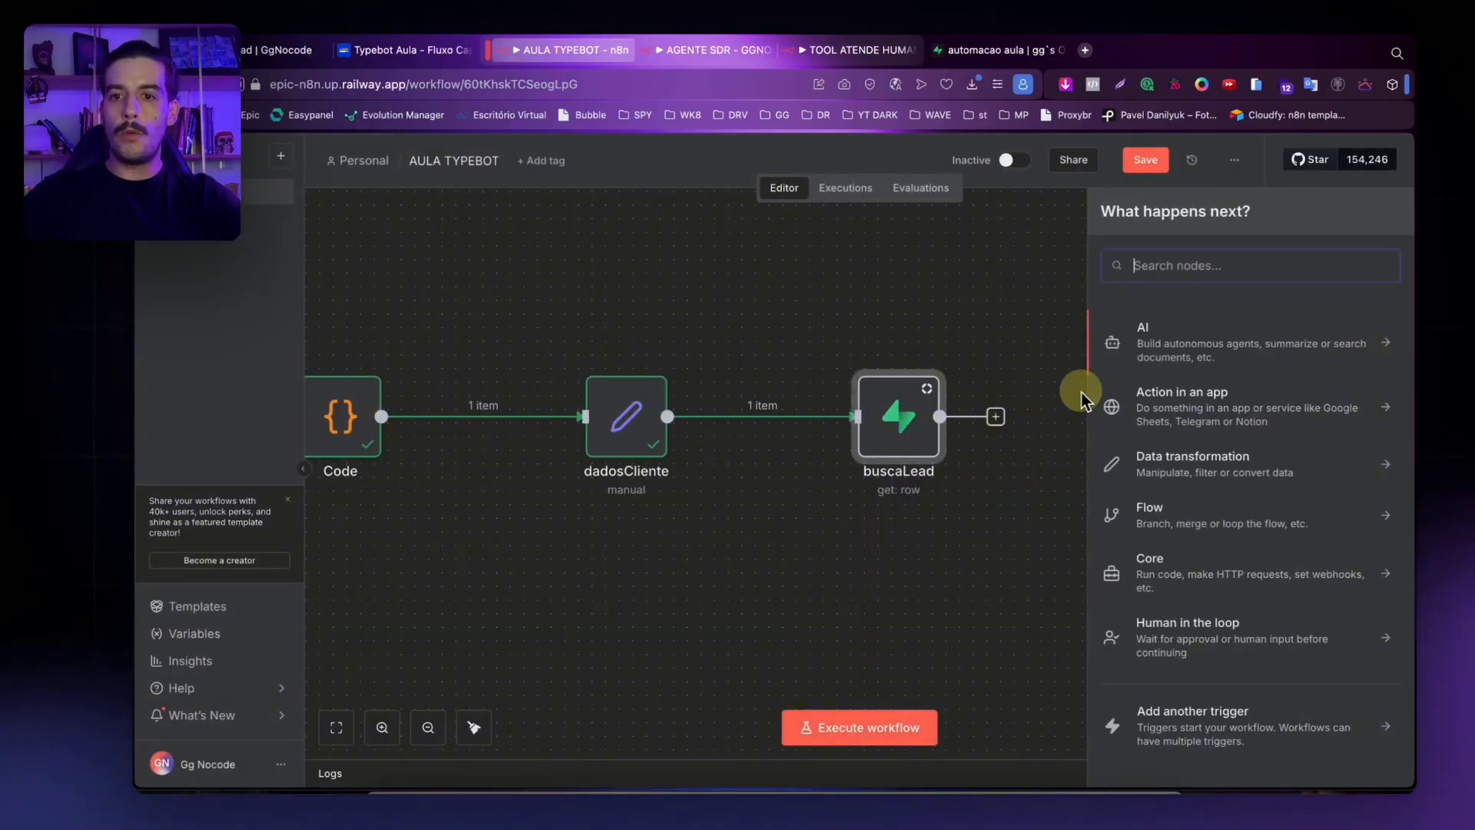
{"action": "type", "text": "if"}
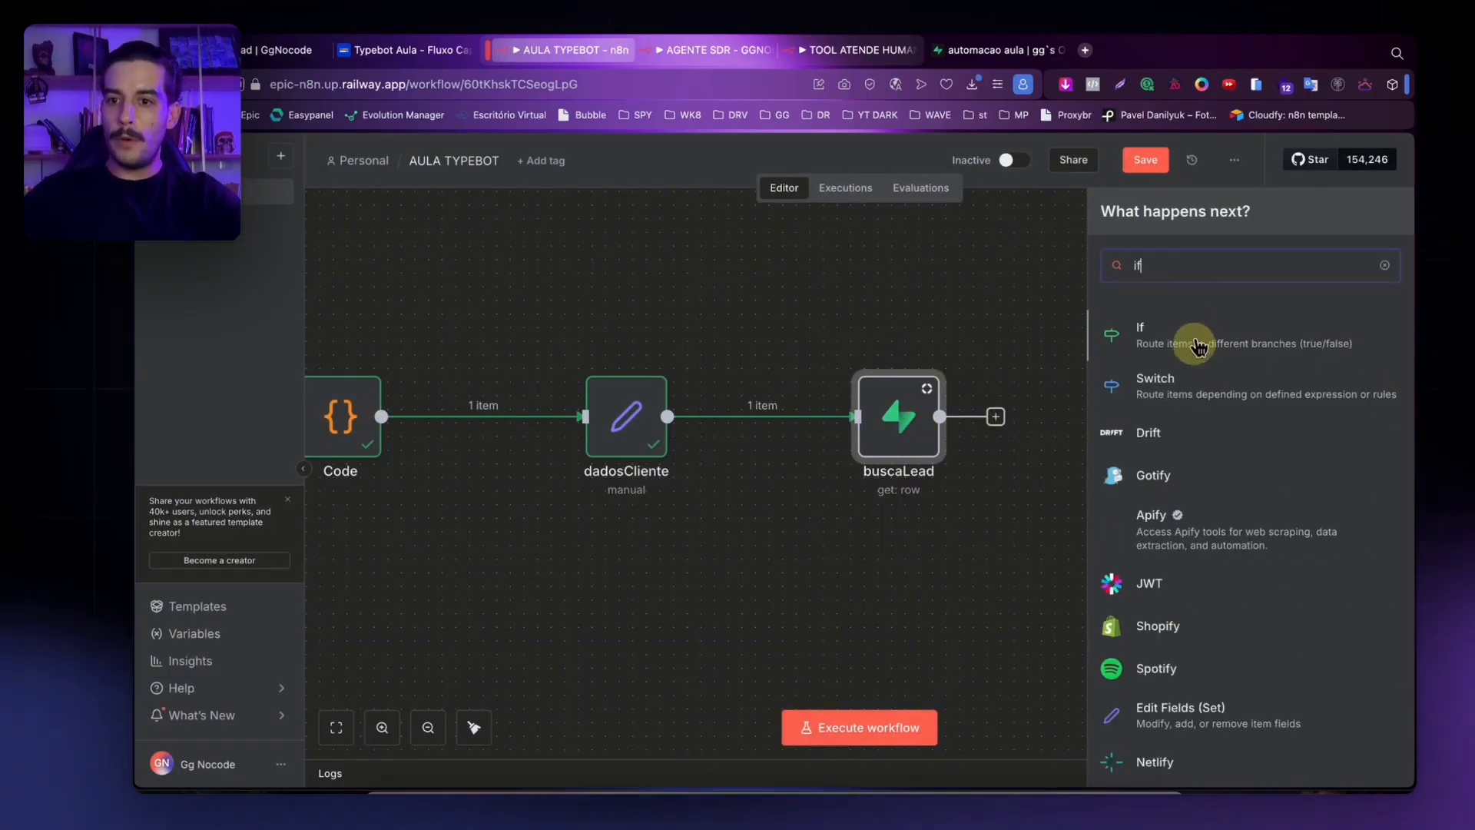
{"action": "left_click", "coordinate": [1194, 335]}
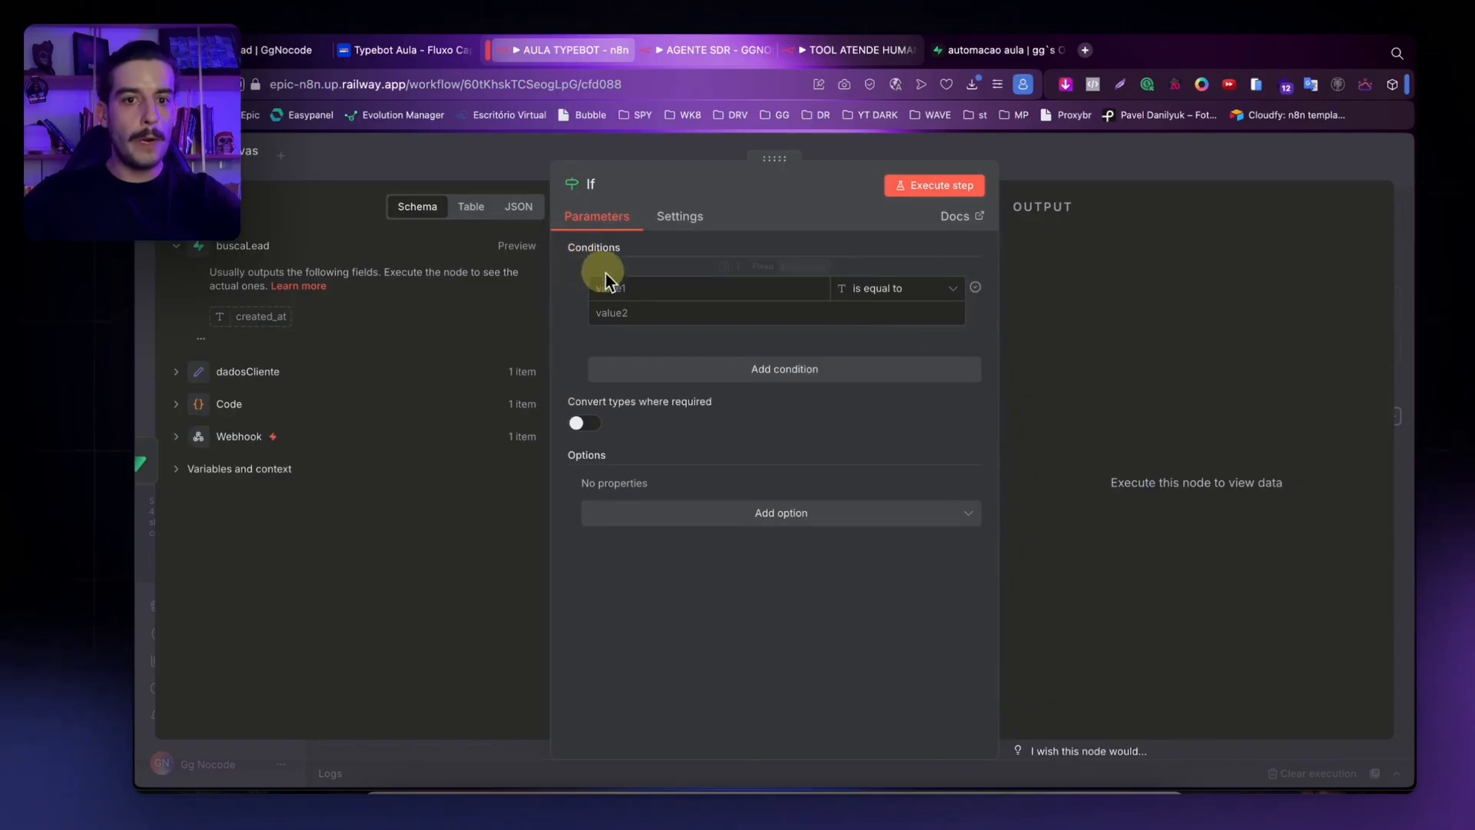
Examine the If node's condition and its true and false branches in the AGENTE SDR workflow, then return to AULA TYPEBOT.
{"action": "left_click", "coordinate": [730, 56]}
{"action": "double_click", "coordinate": [803, 366]}
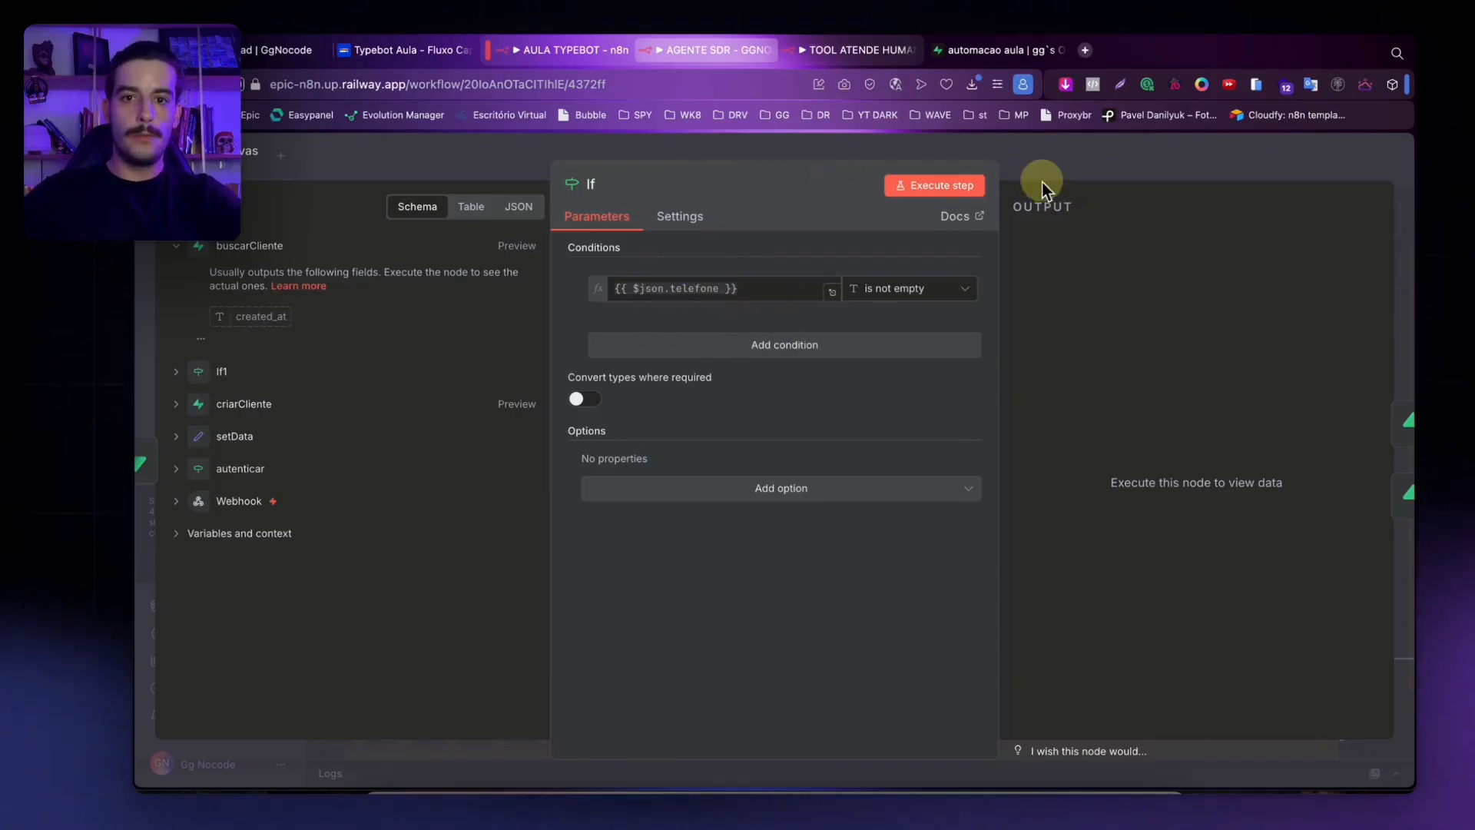
{"action": "left_click", "coordinate": [1092, 156]}
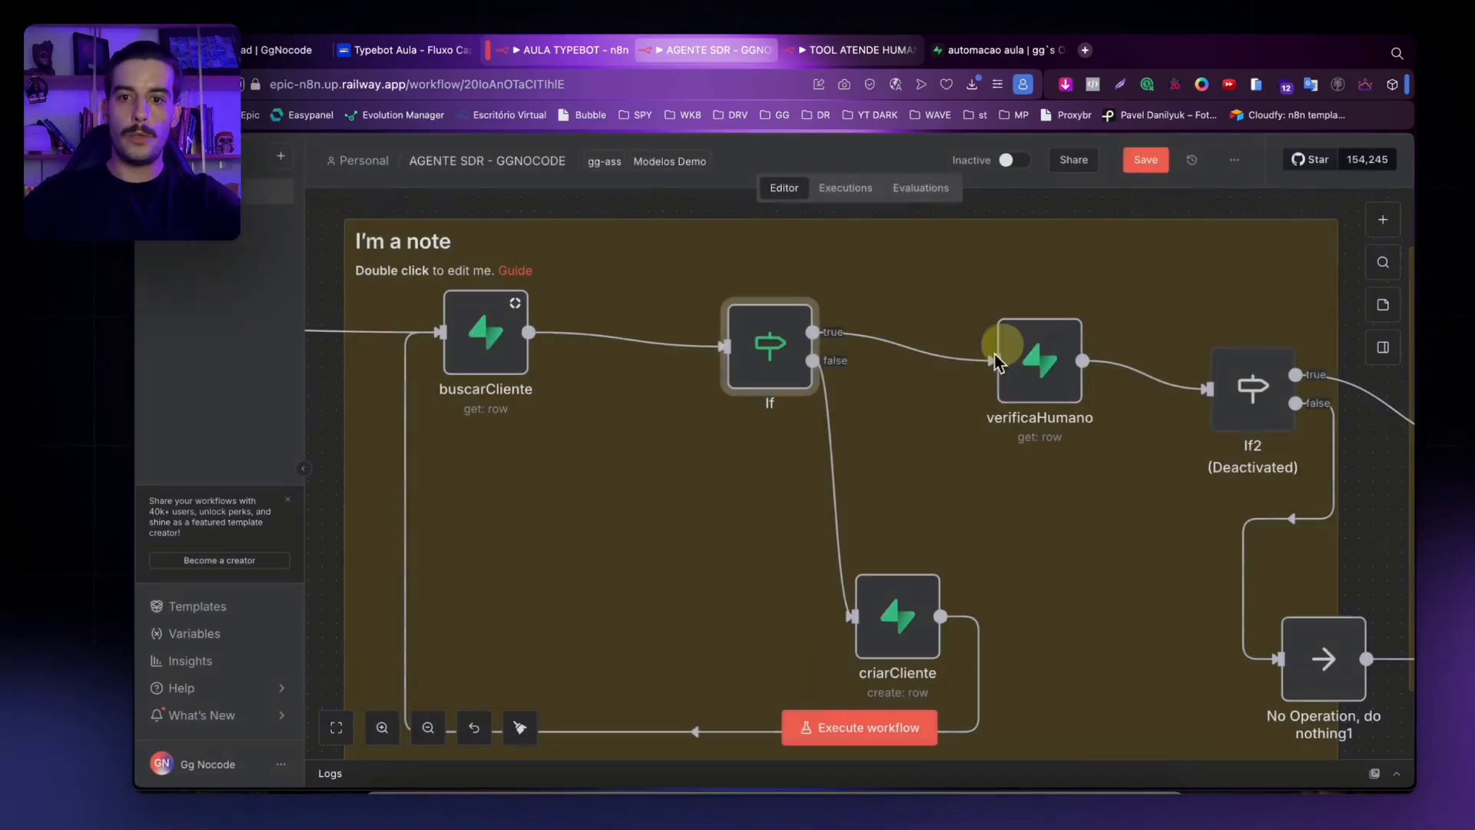
{"action": "left_click_drag", "start_coordinate": [1030, 375], "coordinate": [1048, 341]}
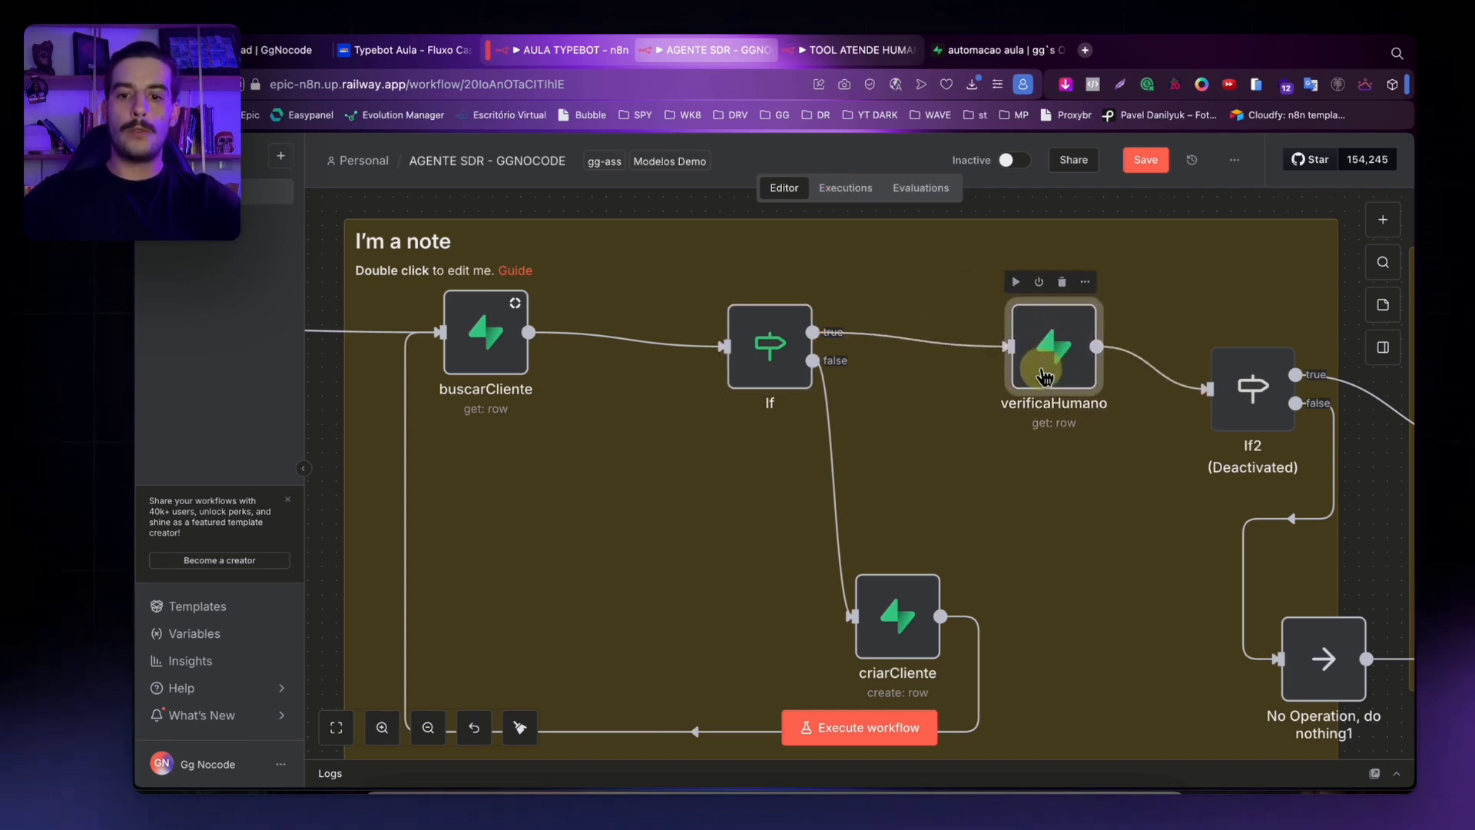
{"action": "left_click_drag", "start_coordinate": [896, 624], "coordinate": [957, 637]}
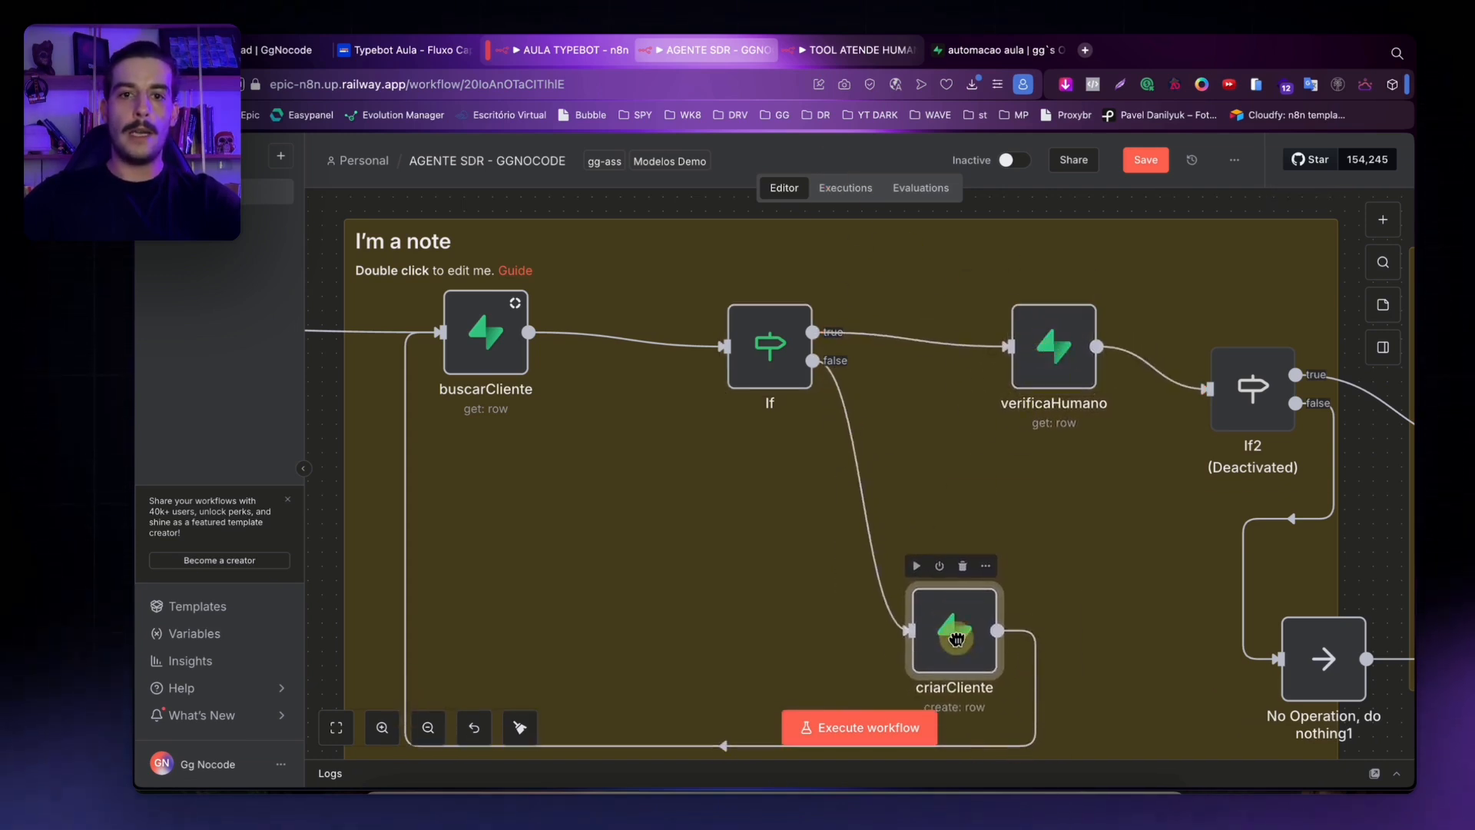
{"action": "left_click", "coordinate": [599, 54]}
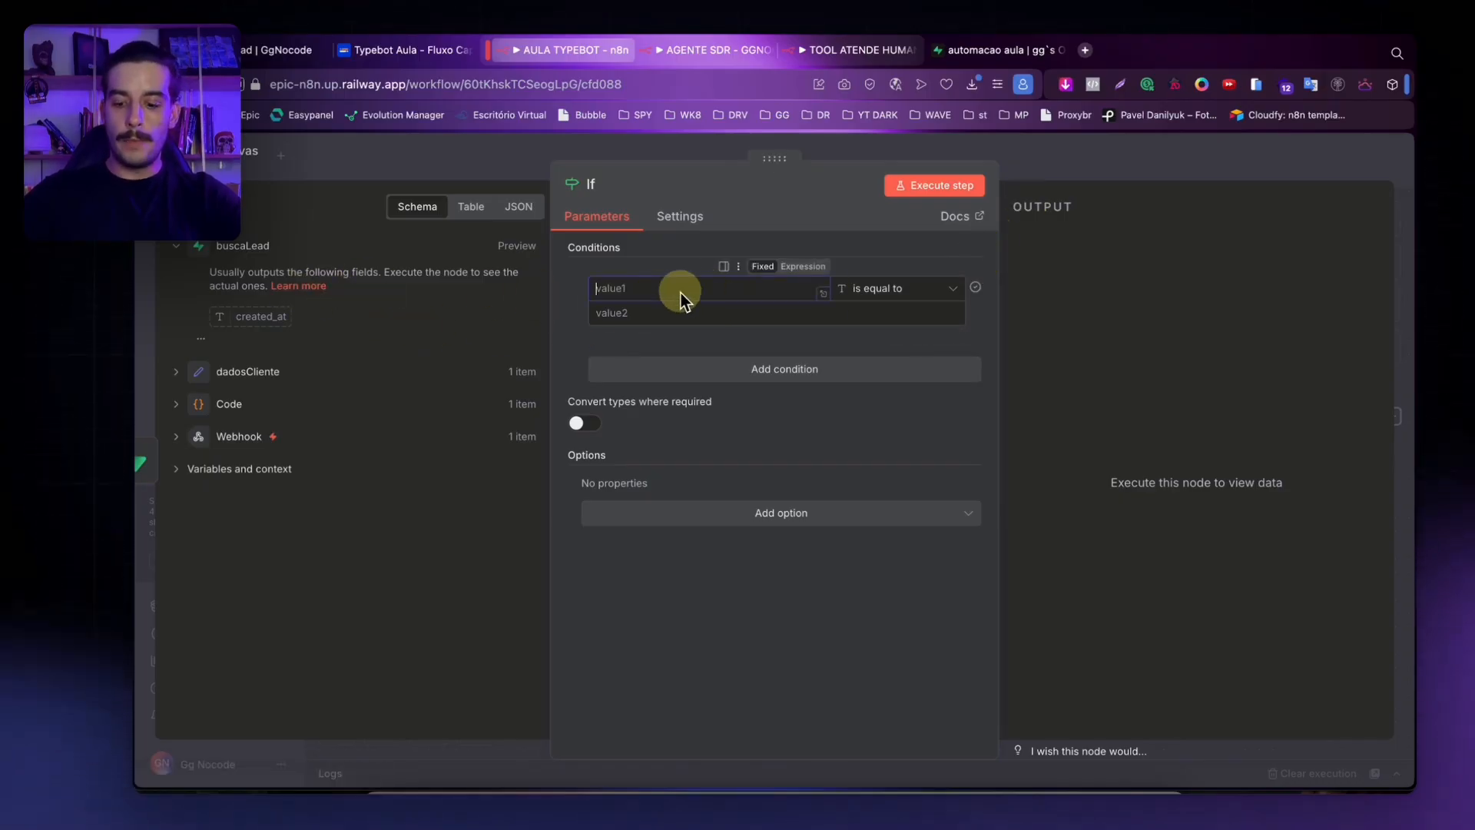
Execute the buscaLead node, check the LEADS TYPEBOT table in Supabase, and return to move cadastroLead farther from the If node.
{"action": "type", "text": "{{"}
{"action": "left_click", "coordinate": [1159, 156]}
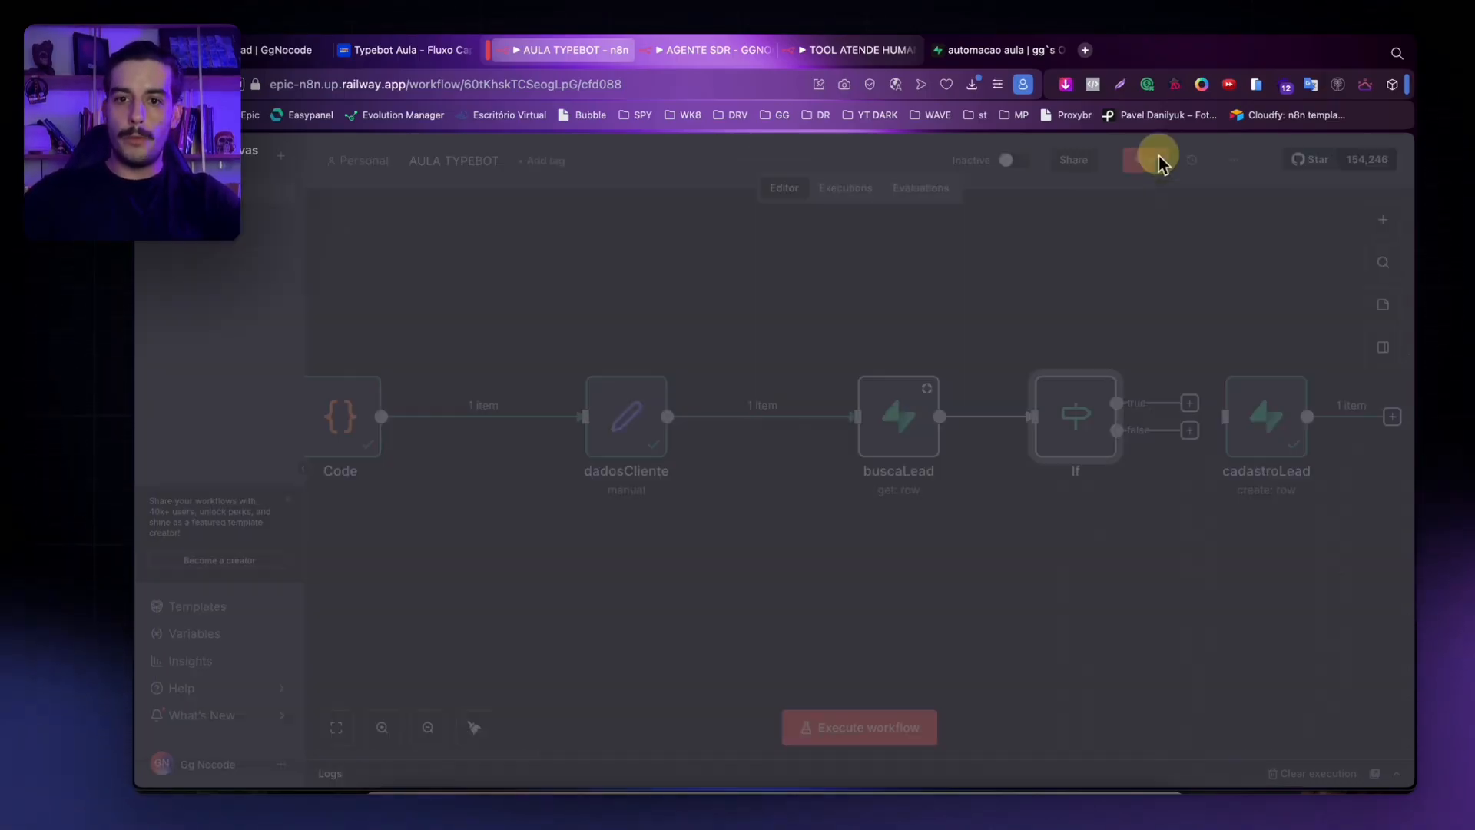
{"action": "left_click", "coordinate": [869, 360]}
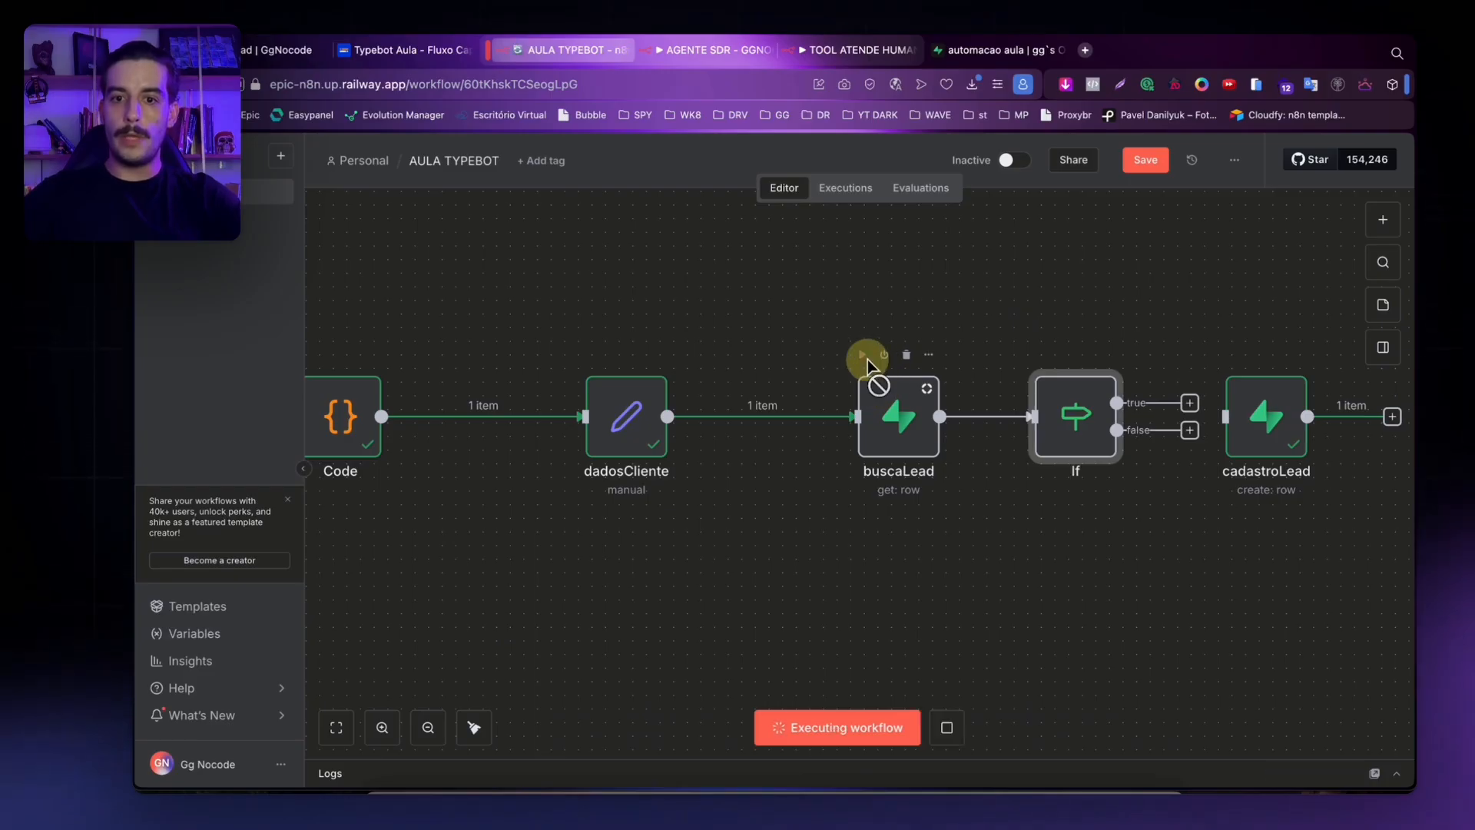
{"action": "left_click", "coordinate": [990, 55]}
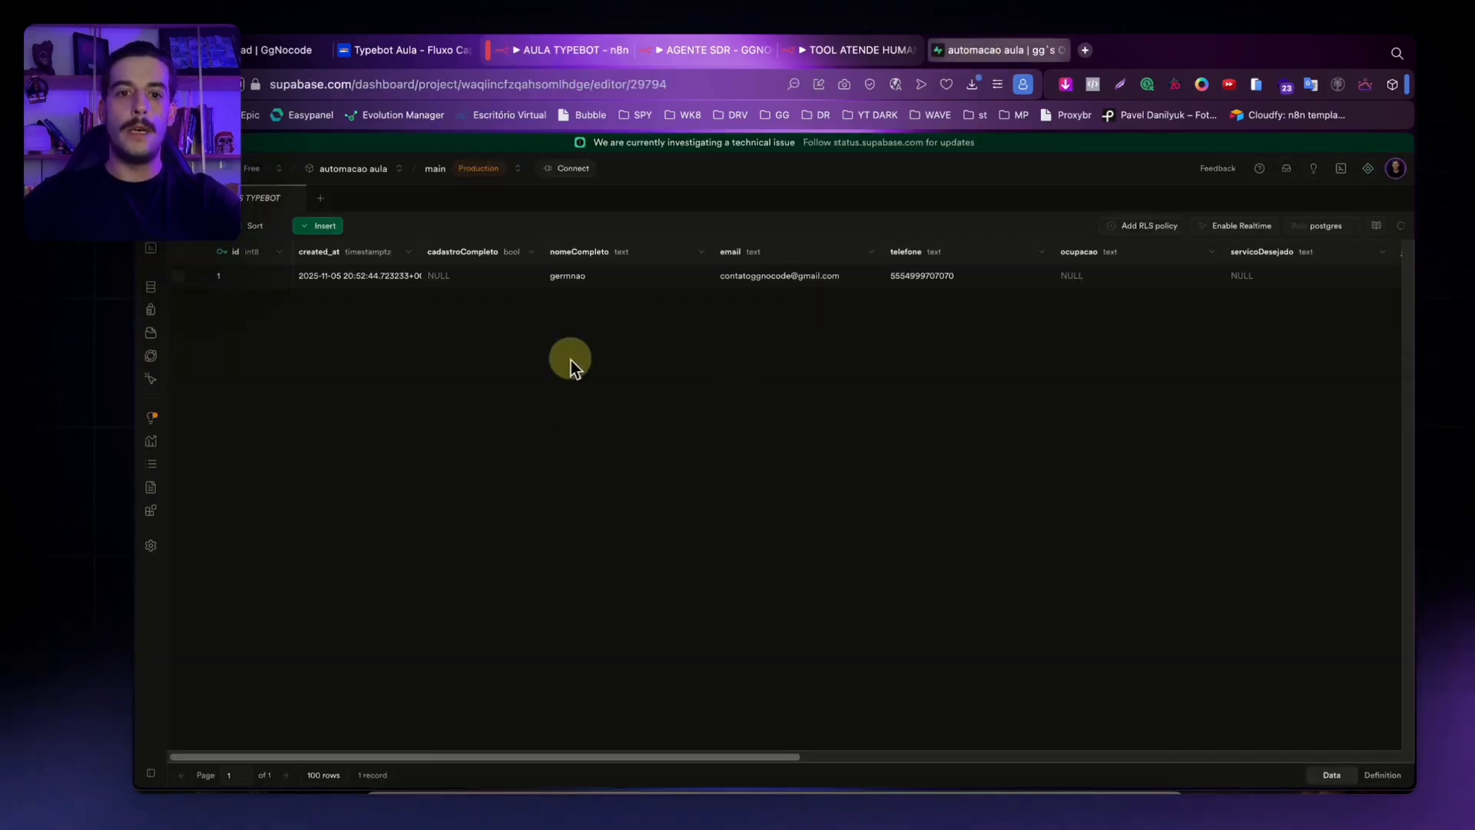
{"action": "left_click", "coordinate": [593, 54]}
{"action": "left_click_drag", "start_coordinate": [1279, 427], "coordinate": [1310, 426]}
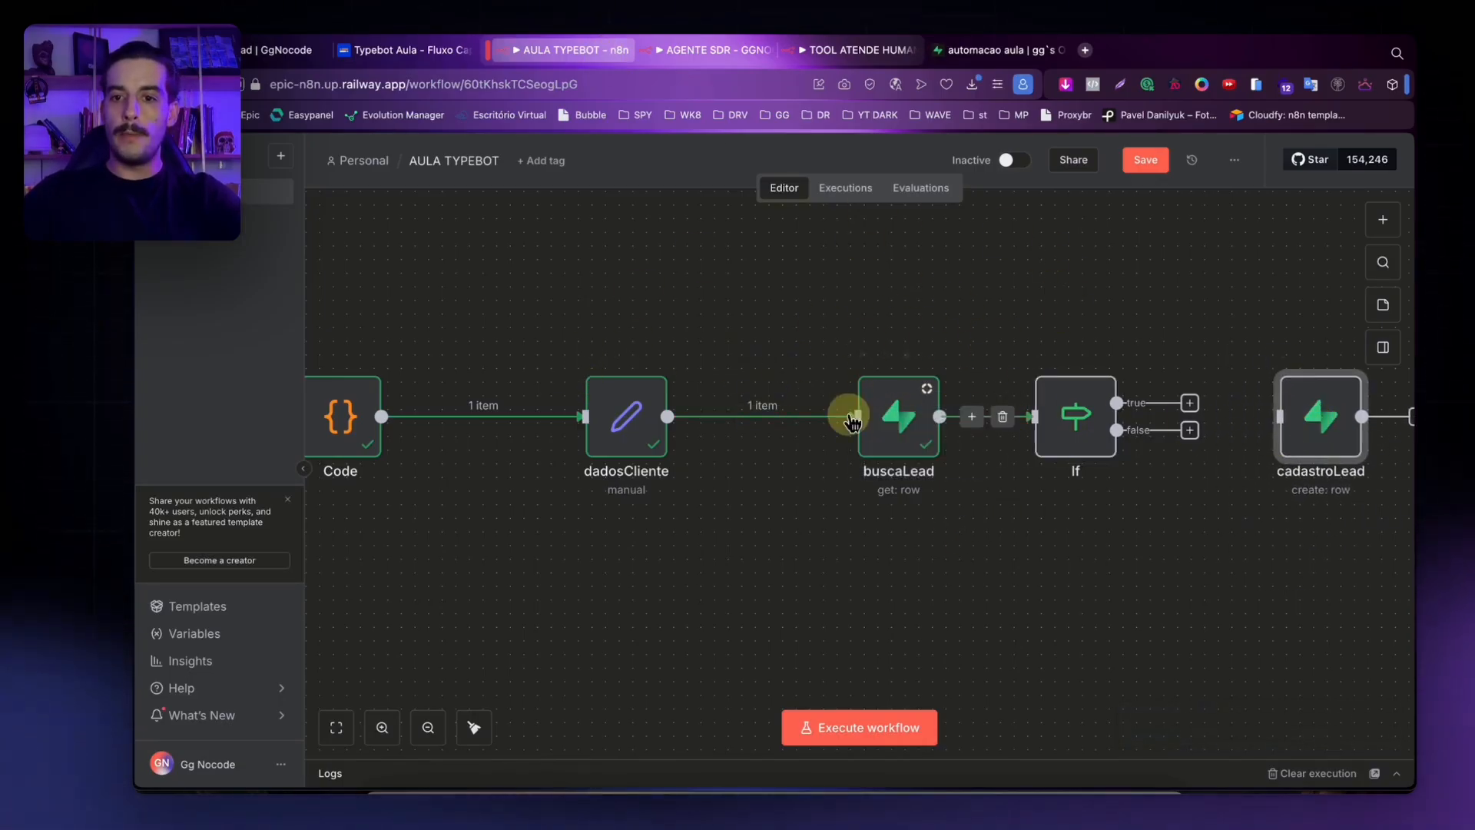
Set the If condition's first value to buscaLead's email, {{ $json.email }}, without any extra braces.
{"action": "double_click", "coordinate": [1050, 415]}
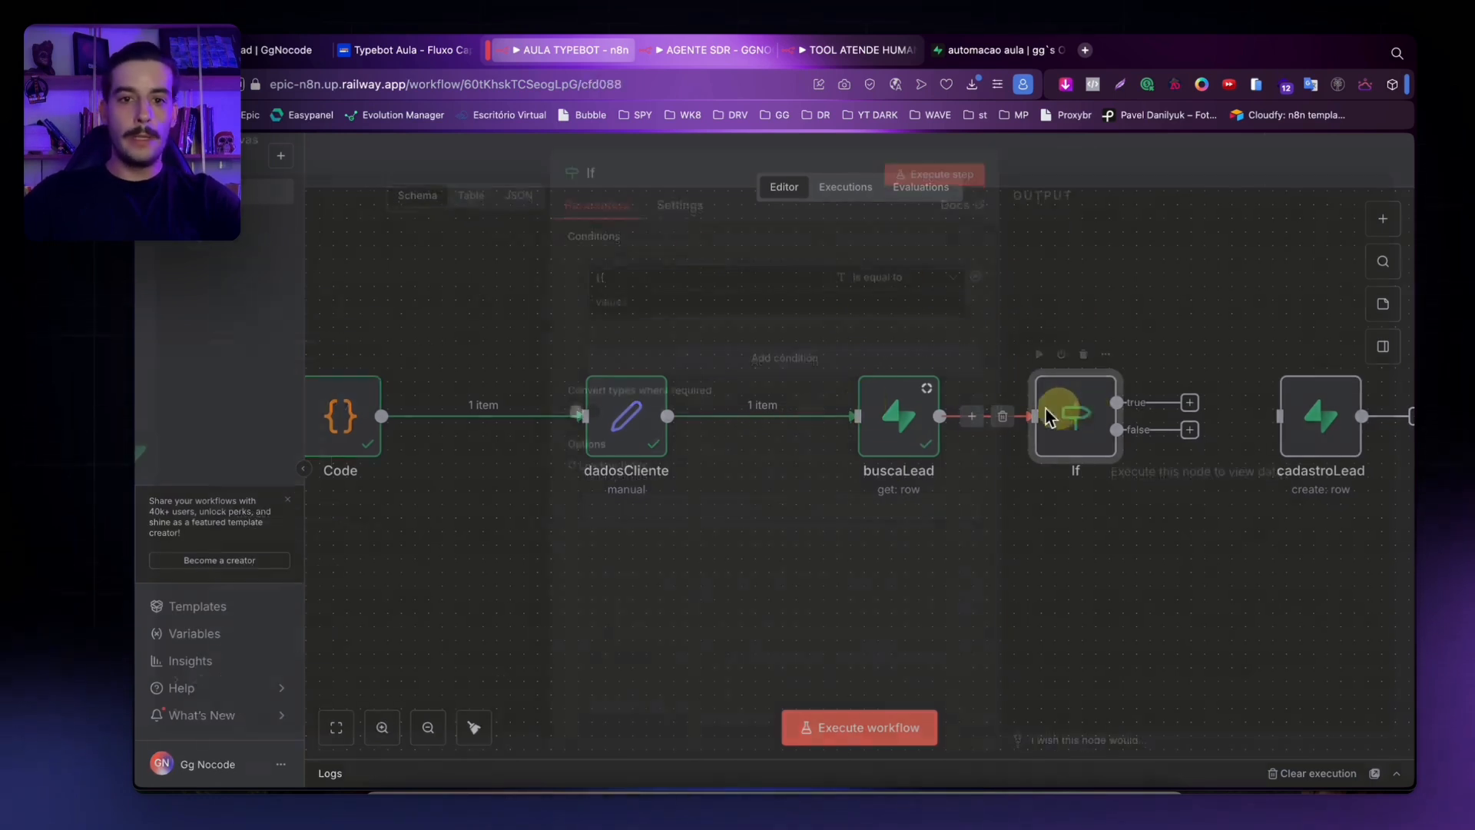
{"action": "left_click_drag", "start_coordinate": [251, 385], "coordinate": [628, 288]}
{"action": "left_click", "coordinate": [626, 289]}
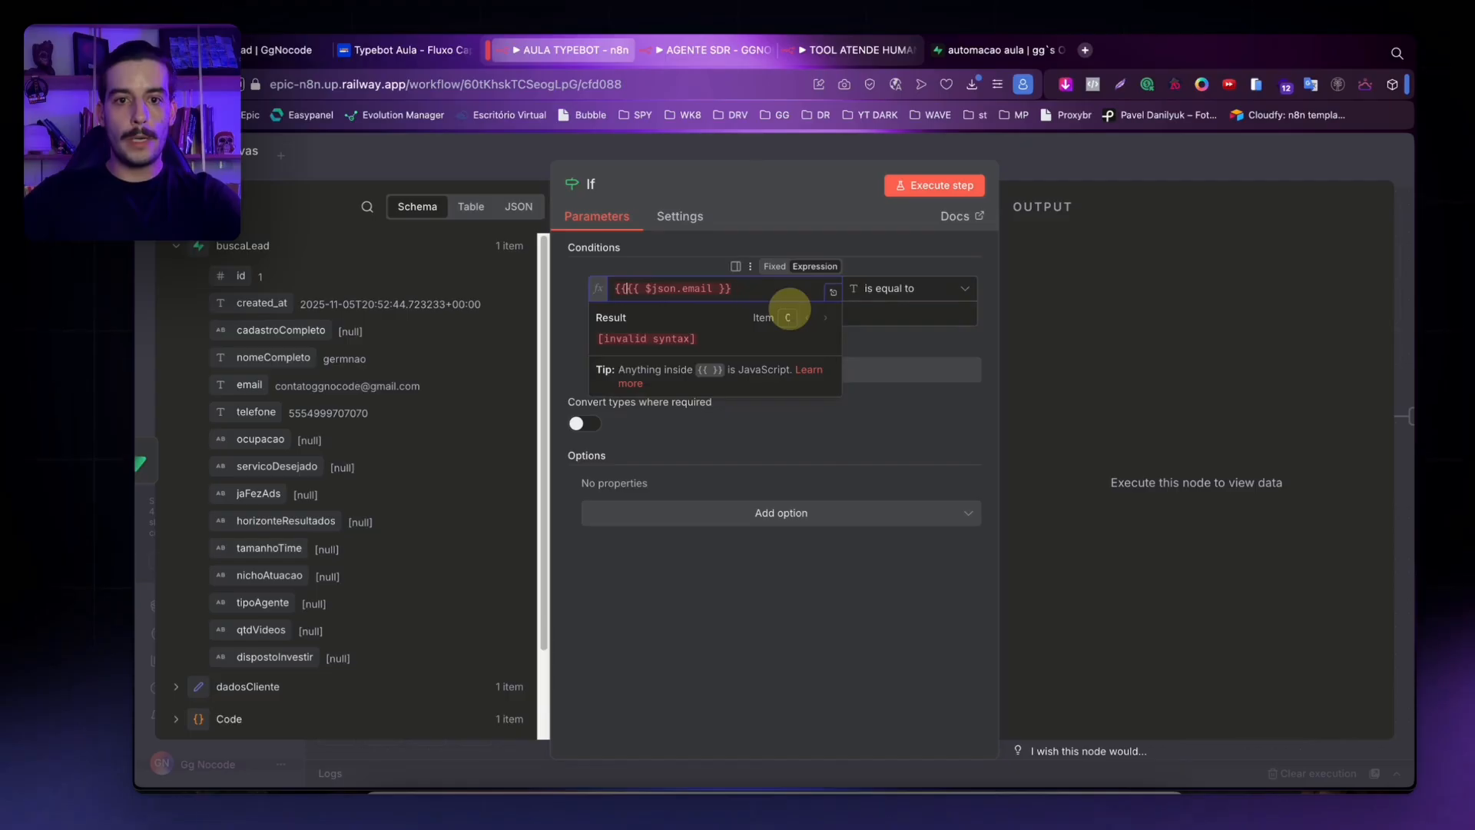
{"action": "key", "text": "BackSpace"}
Try the Boolean "is not empty" operator on the If node's email condition.
{"action": "left_click", "coordinate": [884, 288]}
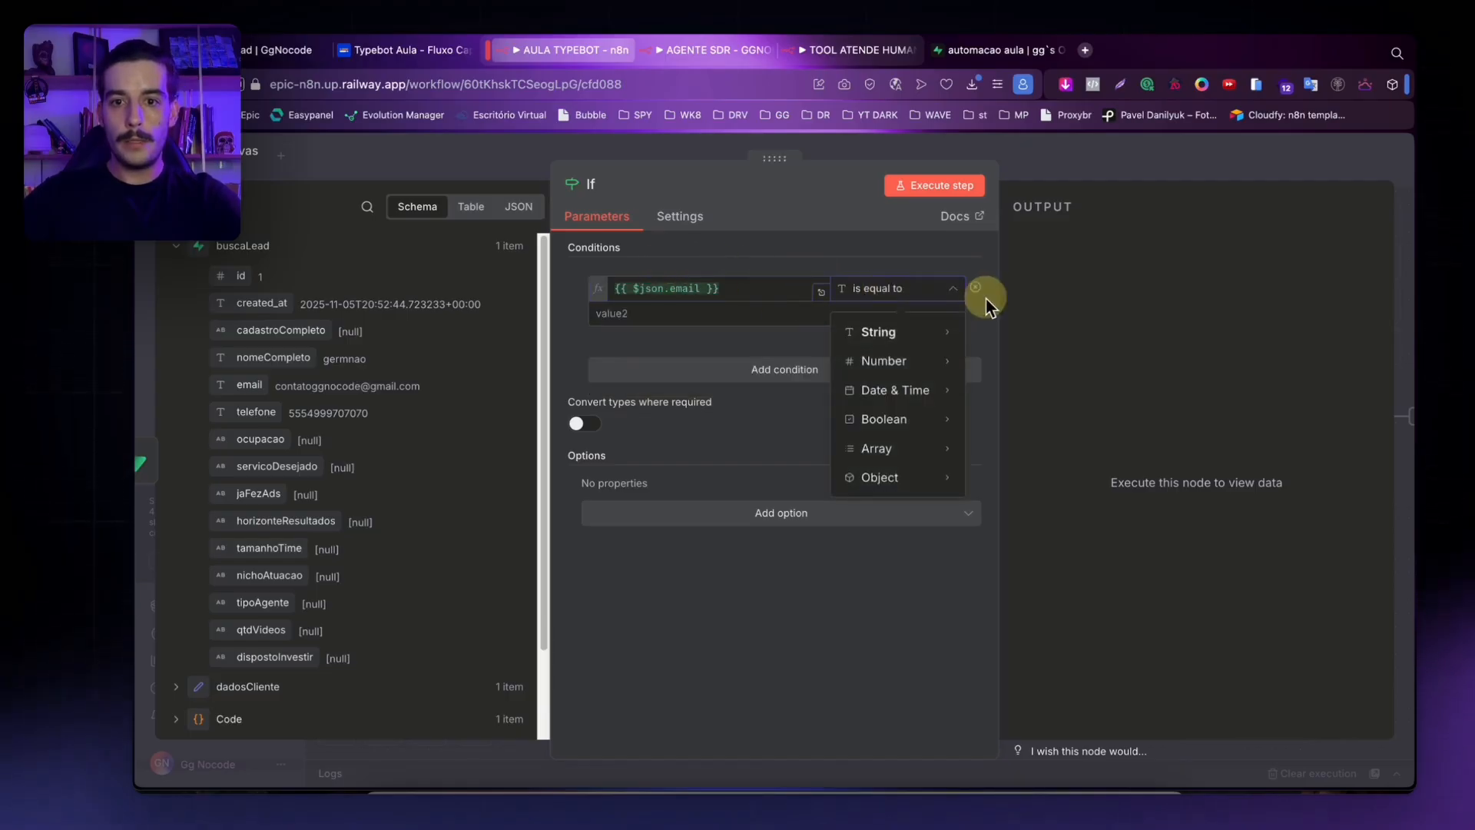
{"action": "mouse_move", "coordinate": [935, 391]}
{"action": "mouse_move", "coordinate": [909, 418]}
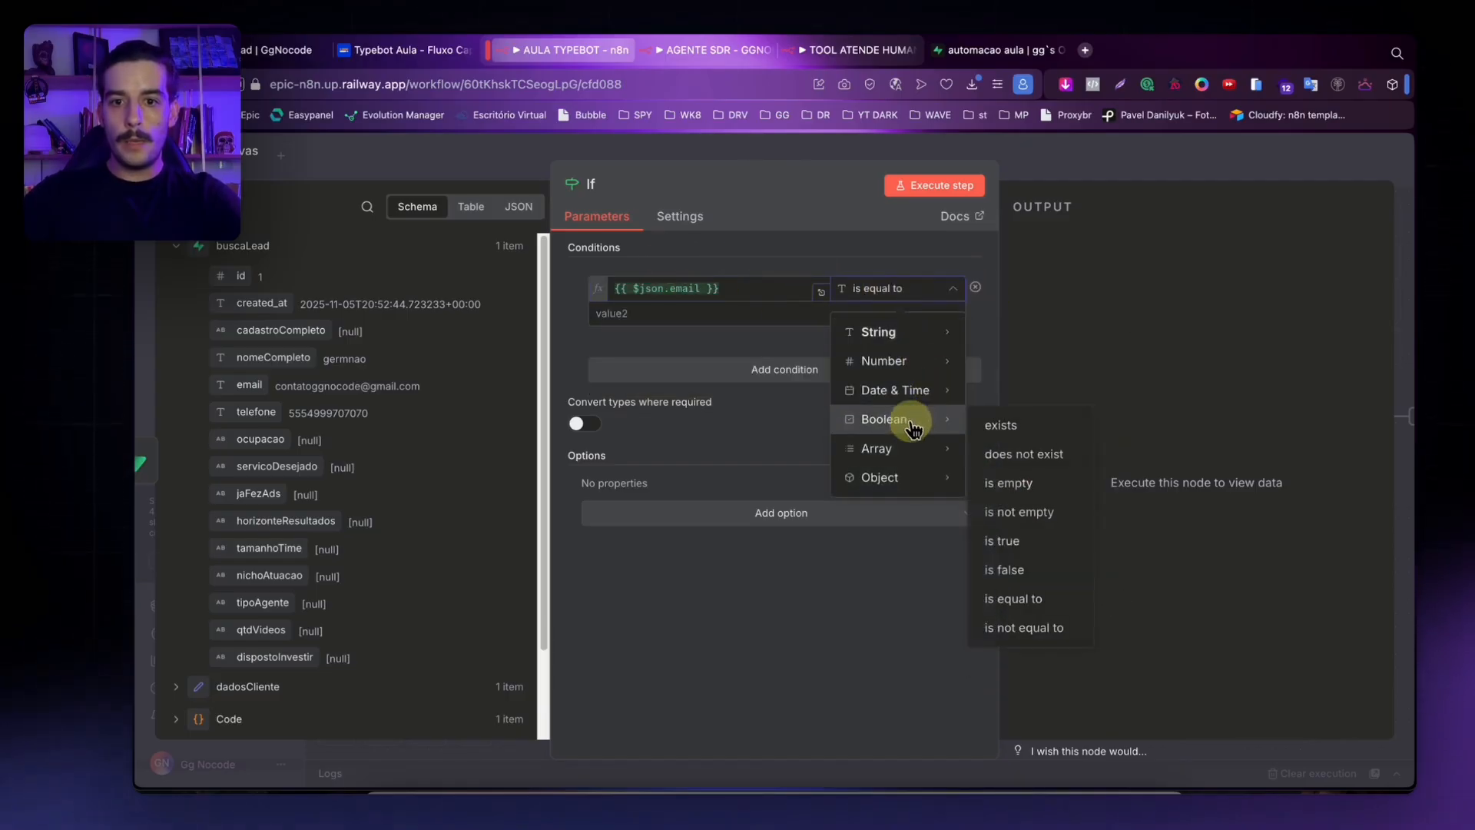
{"action": "left_click", "coordinate": [1030, 510]}
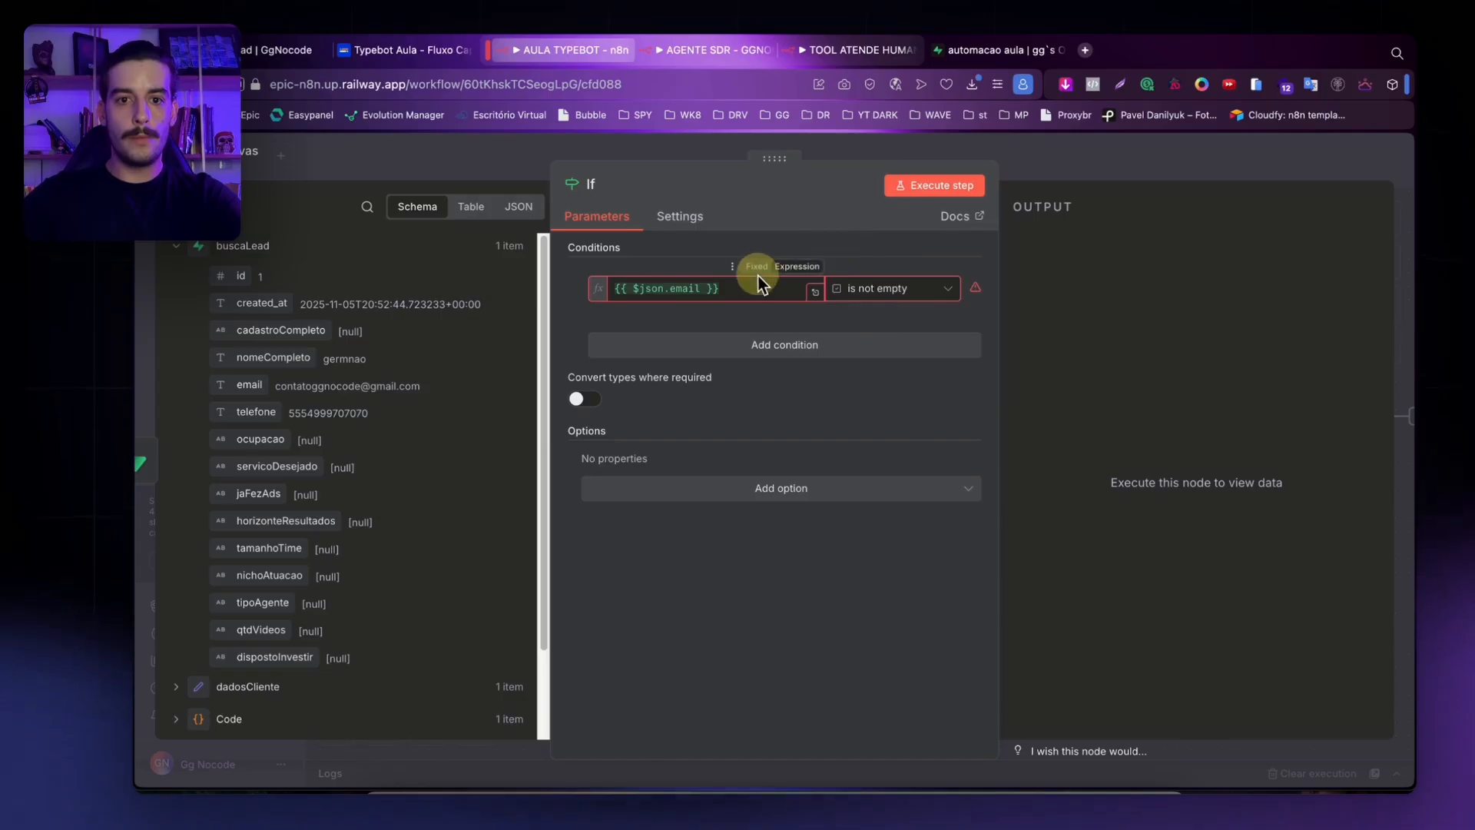
Set the If node's email condition to the String "is not empty" operator and review the other string operators.
{"action": "left_click", "coordinate": [862, 290]}
{"action": "mouse_move", "coordinate": [906, 332]}
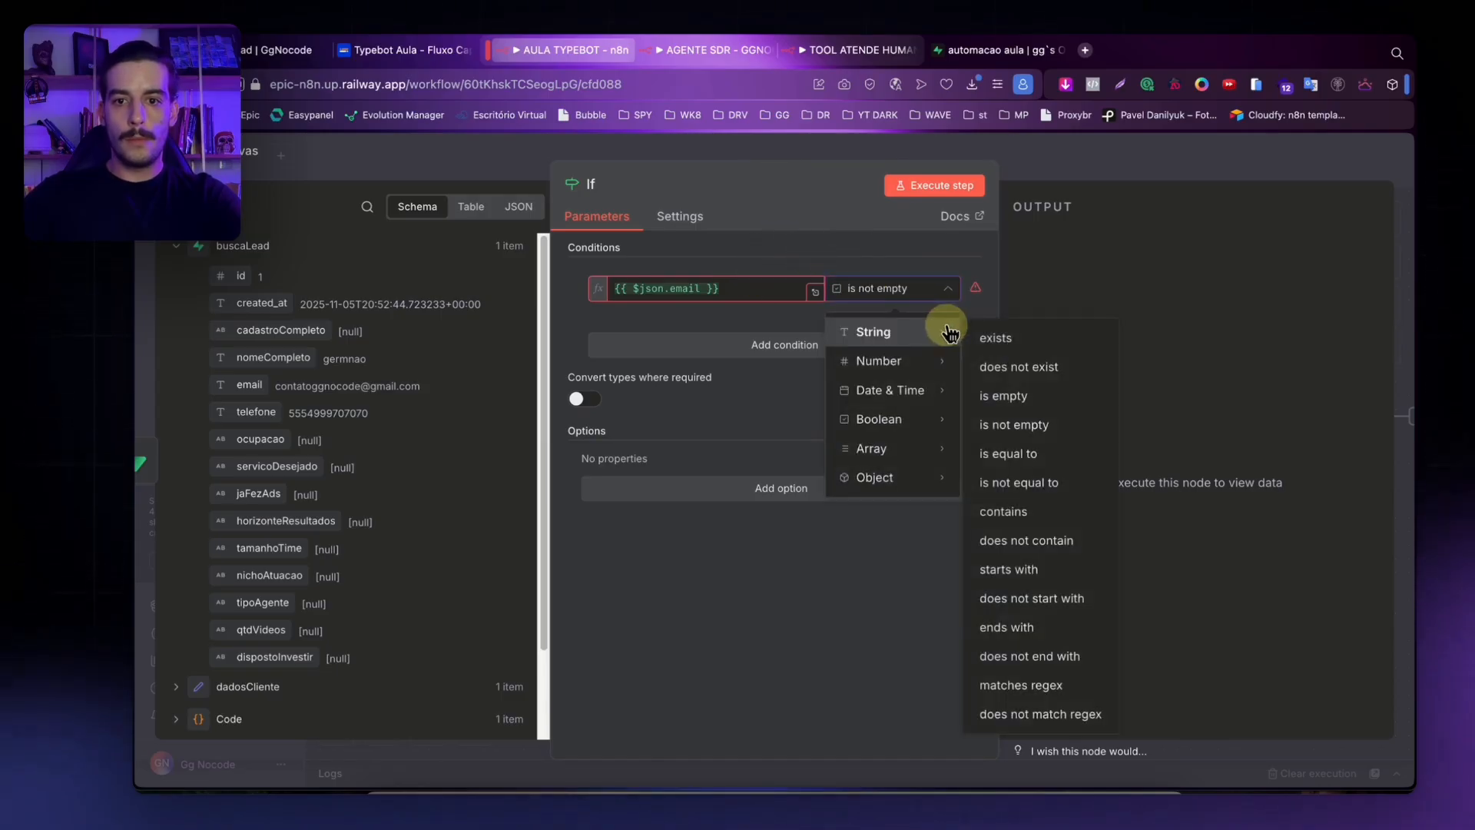
{"action": "left_click", "coordinate": [1031, 424]}
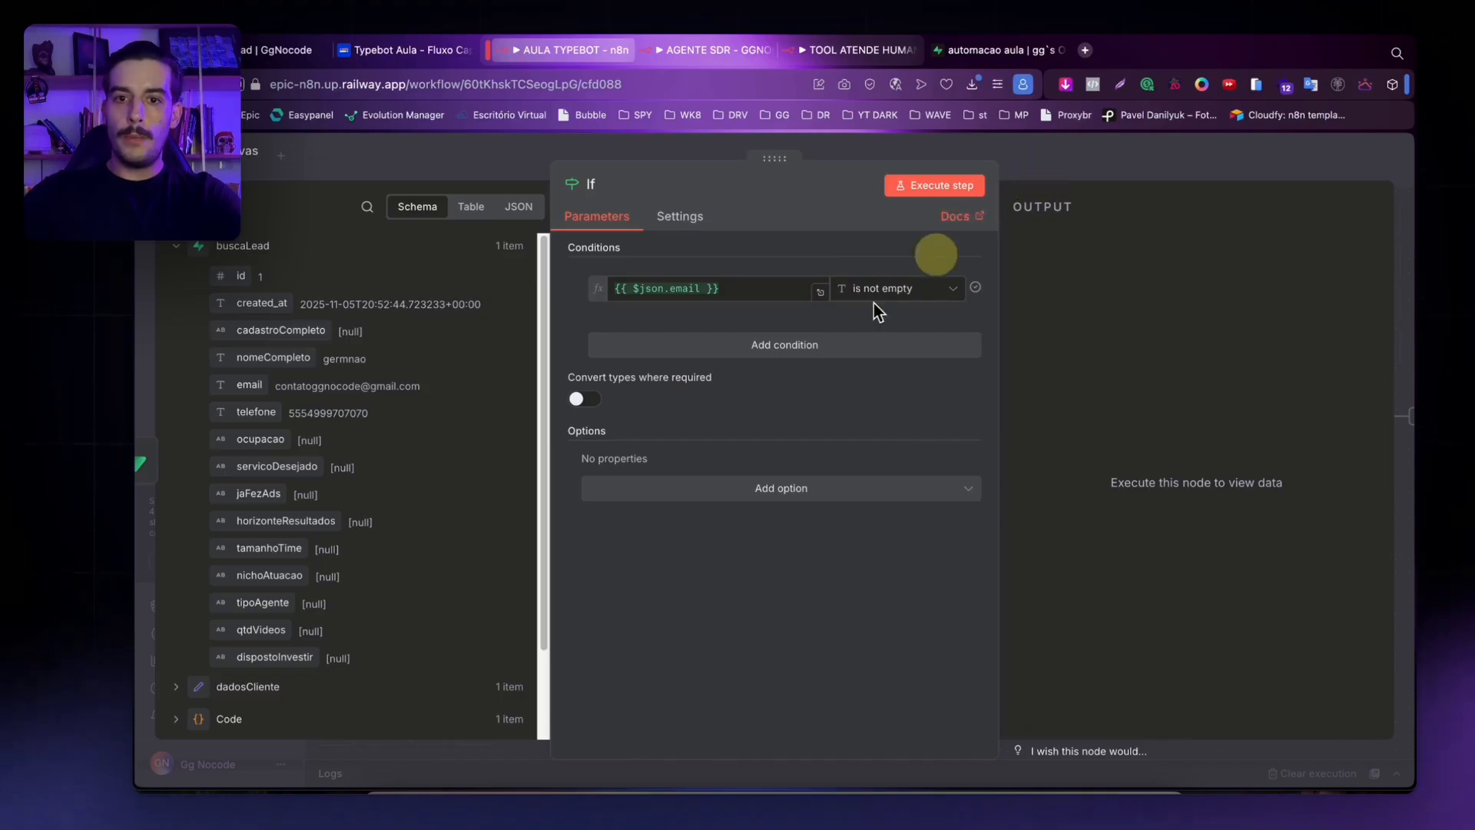
{"action": "left_click", "coordinate": [911, 290]}
{"action": "mouse_move", "coordinate": [884, 338]}
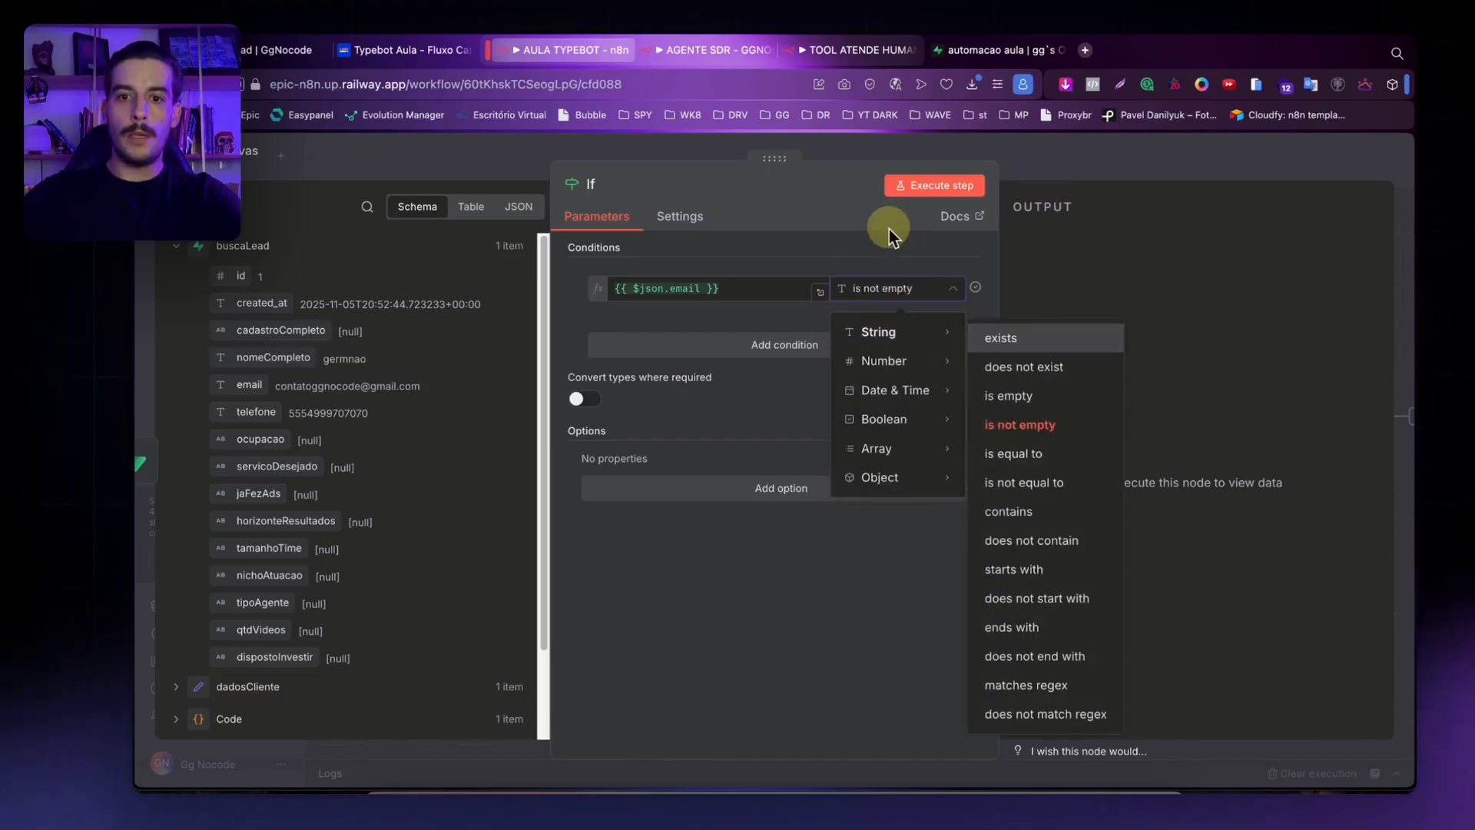
Close the If node's settings, check the LEADS TYPEBOT table in Supabase, and return to line up the If node with buscaLead.
{"action": "left_click", "coordinate": [1040, 157]}
{"action": "left_click", "coordinate": [1027, 165]}
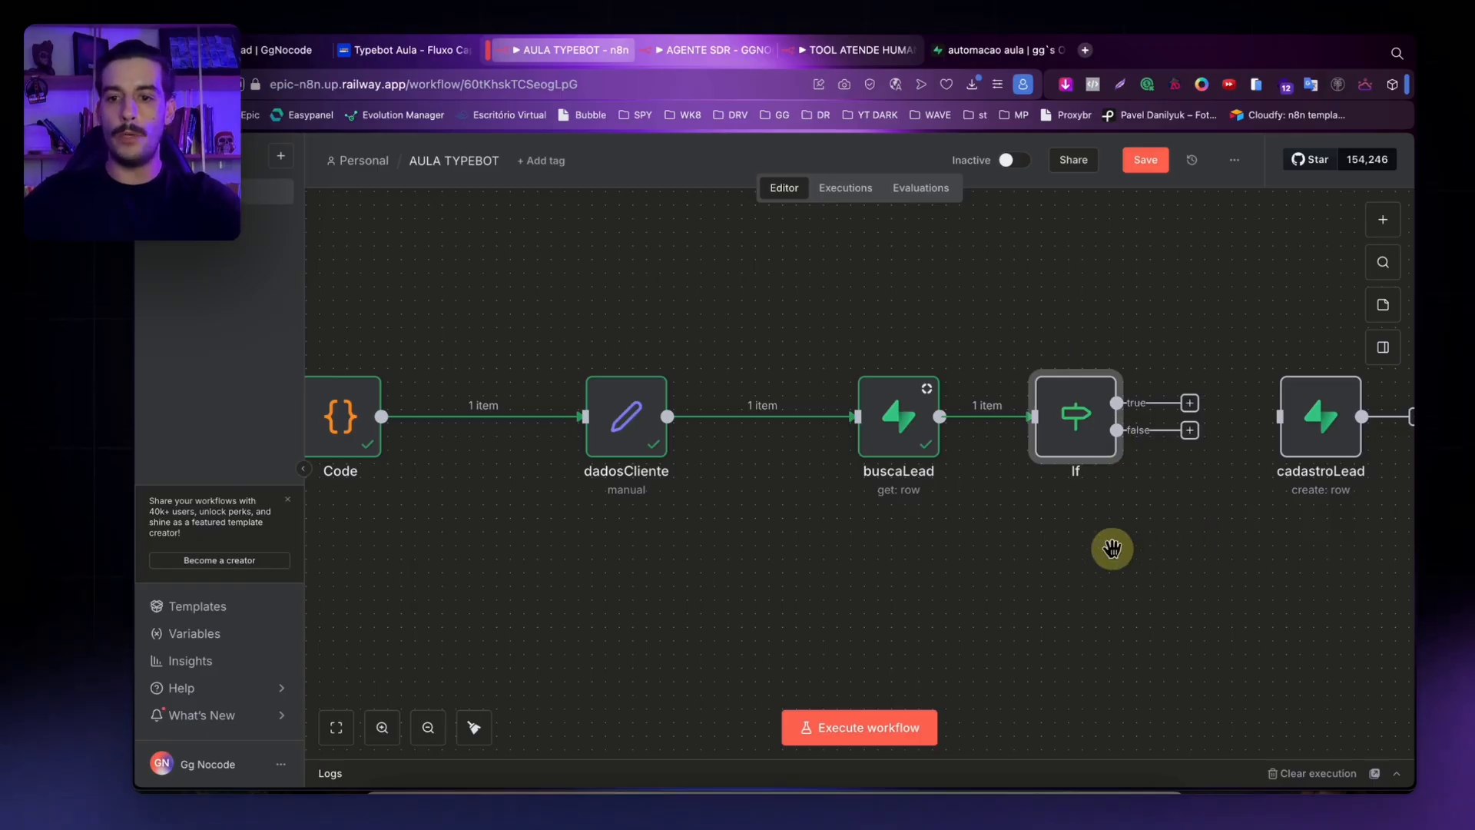
{"action": "left_click_drag", "start_coordinate": [1112, 549], "coordinate": [760, 571]}
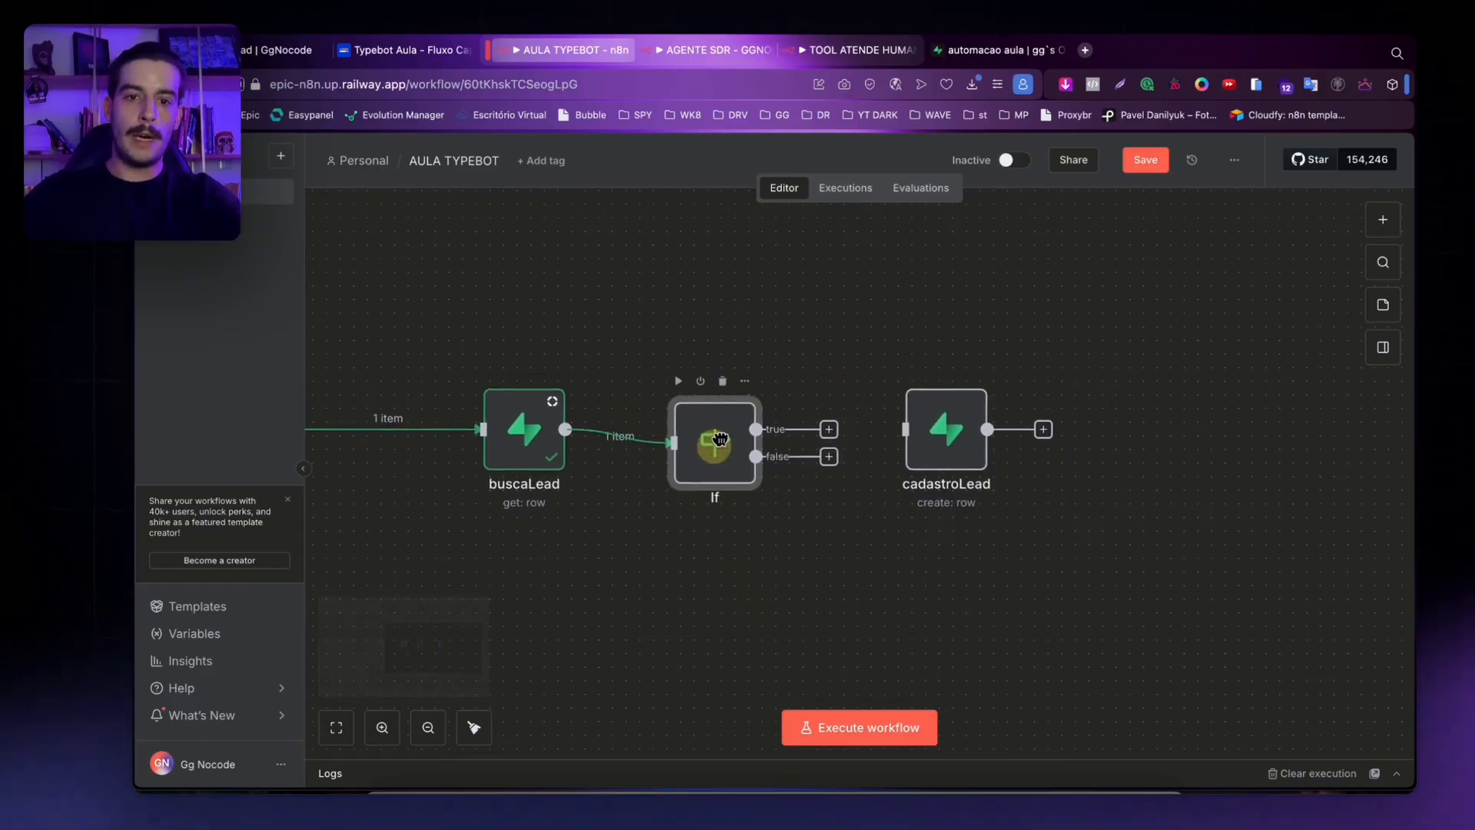
{"action": "left_click_drag", "start_coordinate": [720, 439], "coordinate": [733, 439]}
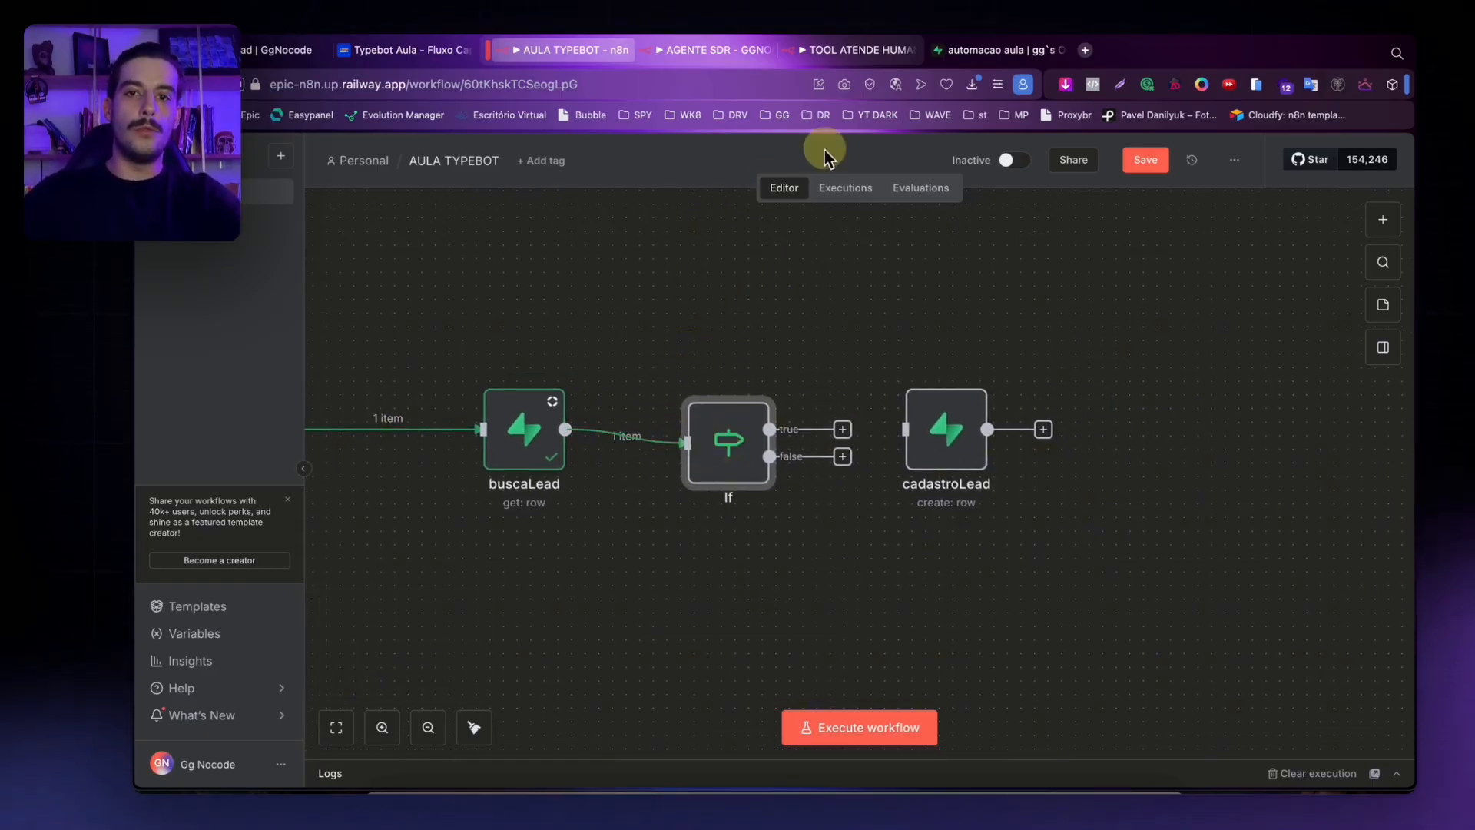
{"action": "left_click", "coordinate": [988, 49]}
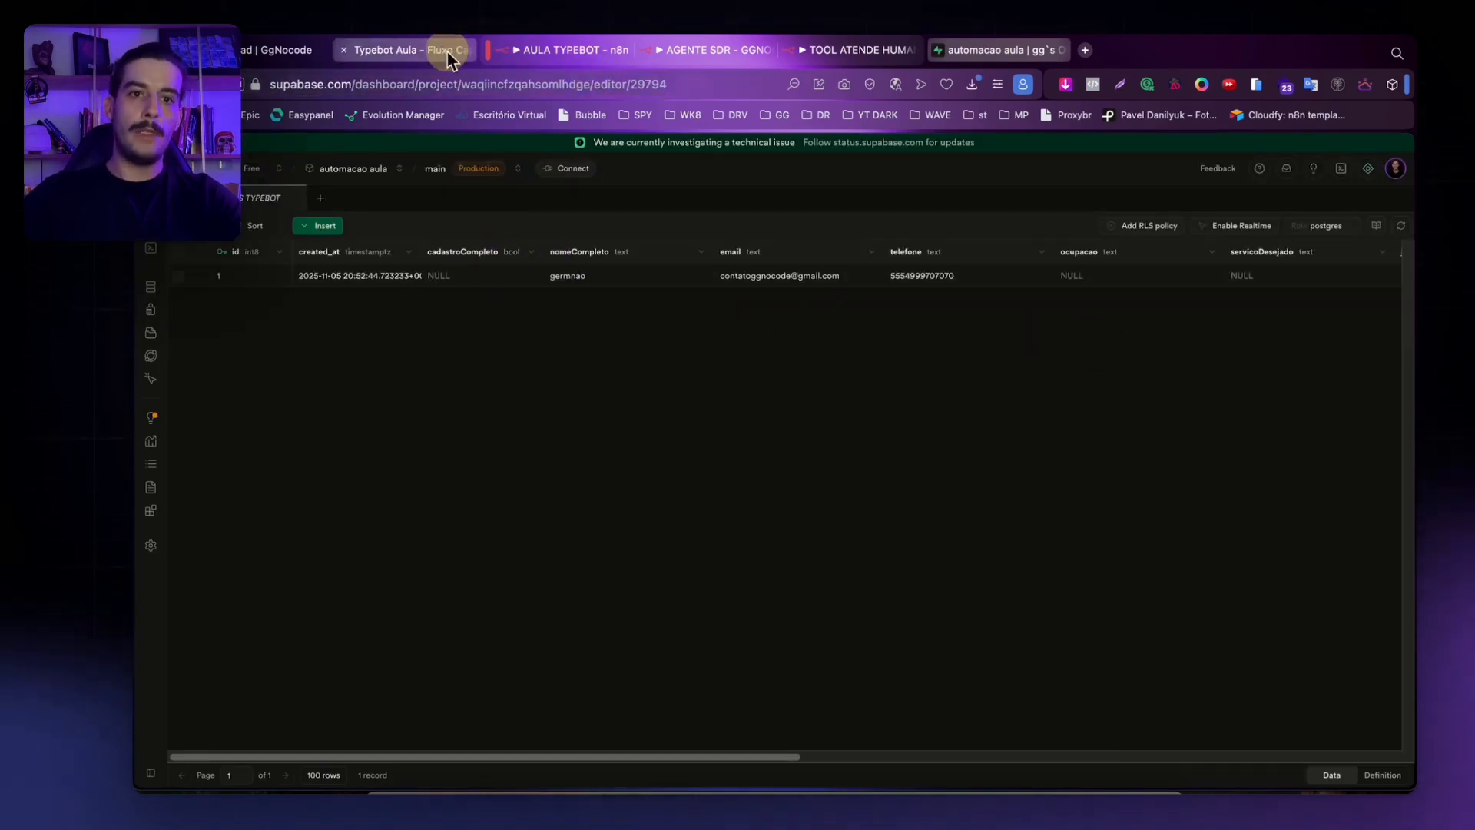
{"action": "left_click", "coordinate": [596, 47]}
{"action": "left_click_drag", "start_coordinate": [743, 427], "coordinate": [728, 414]}
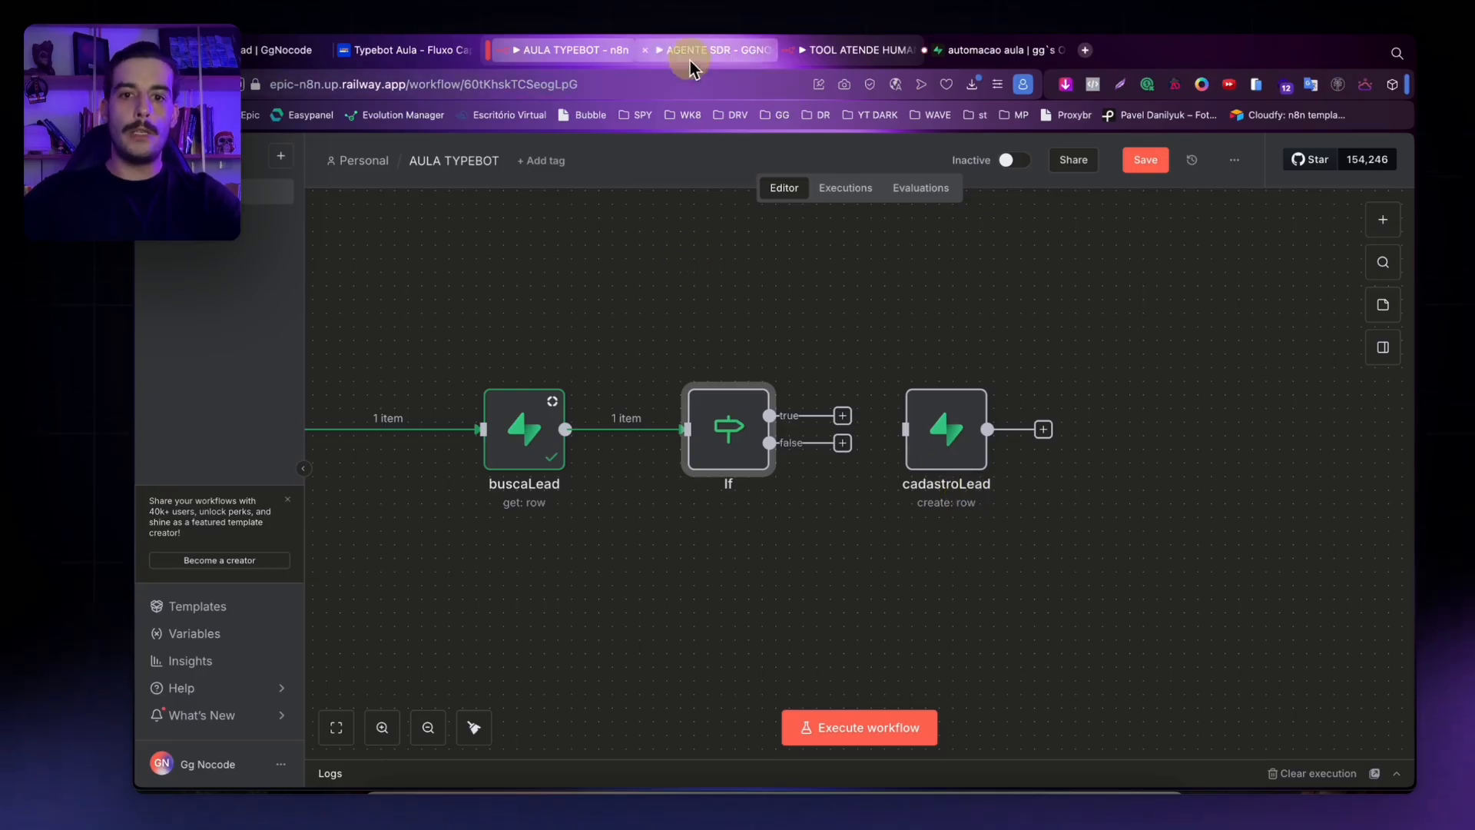
Move cadastroLead farther from the If node and duplicate it, placing the copy above the original.
{"action": "left_click_drag", "start_coordinate": [970, 426], "coordinate": [1119, 427]}
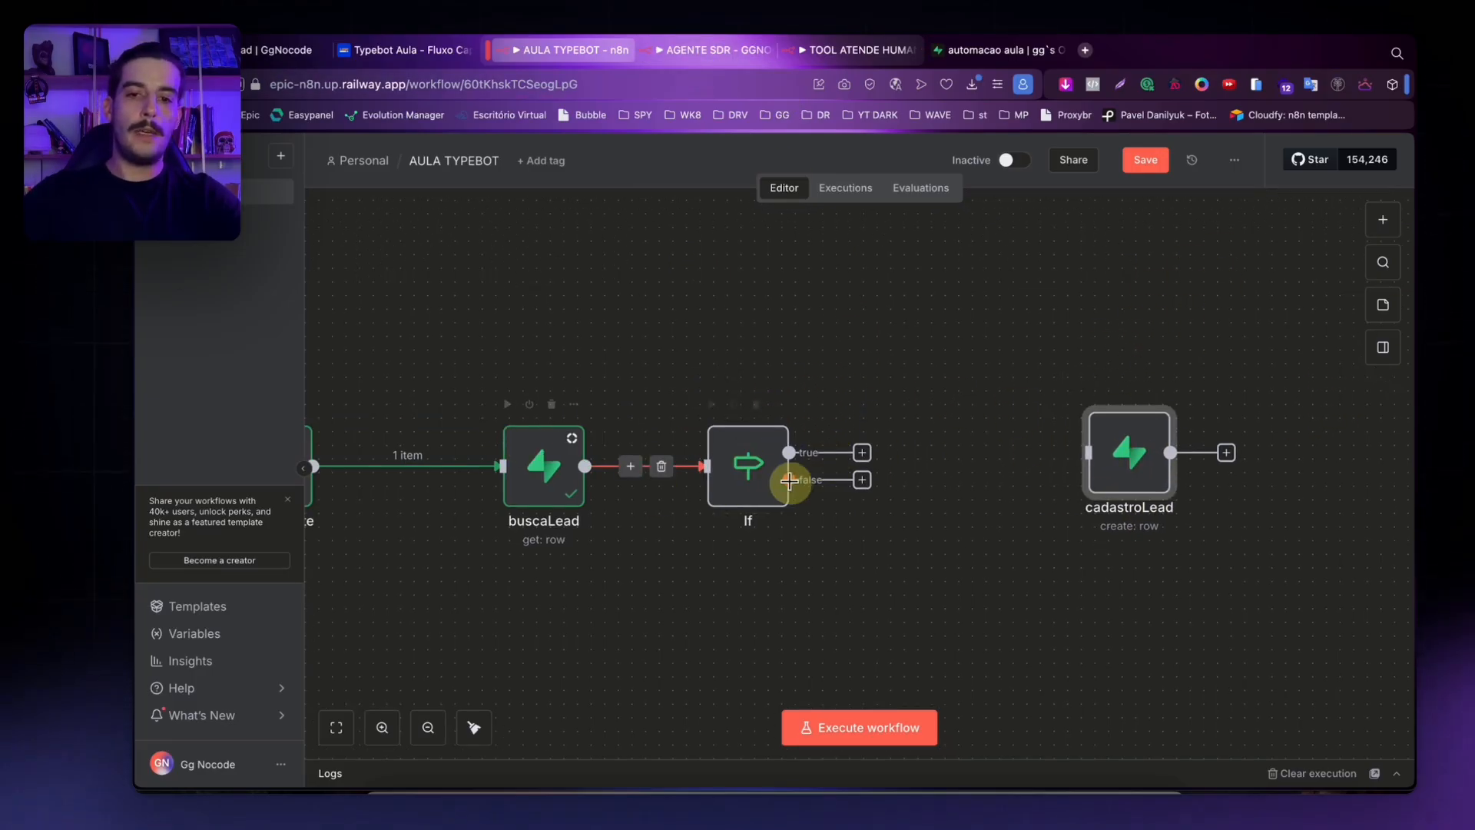
{"action": "left_click_drag", "start_coordinate": [866, 461], "coordinate": [1106, 277]}
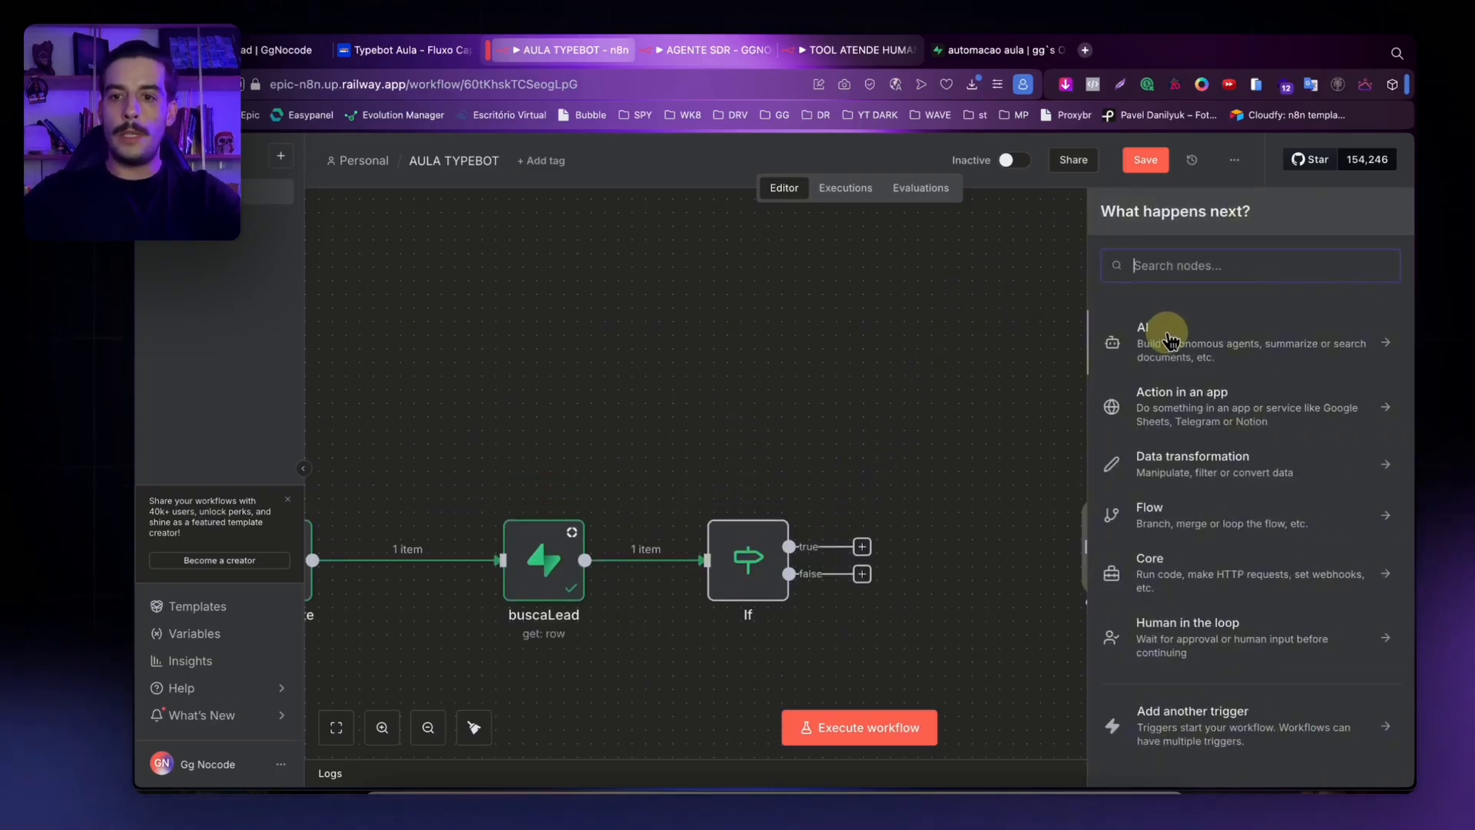
{"action": "left_click", "coordinate": [986, 375]}
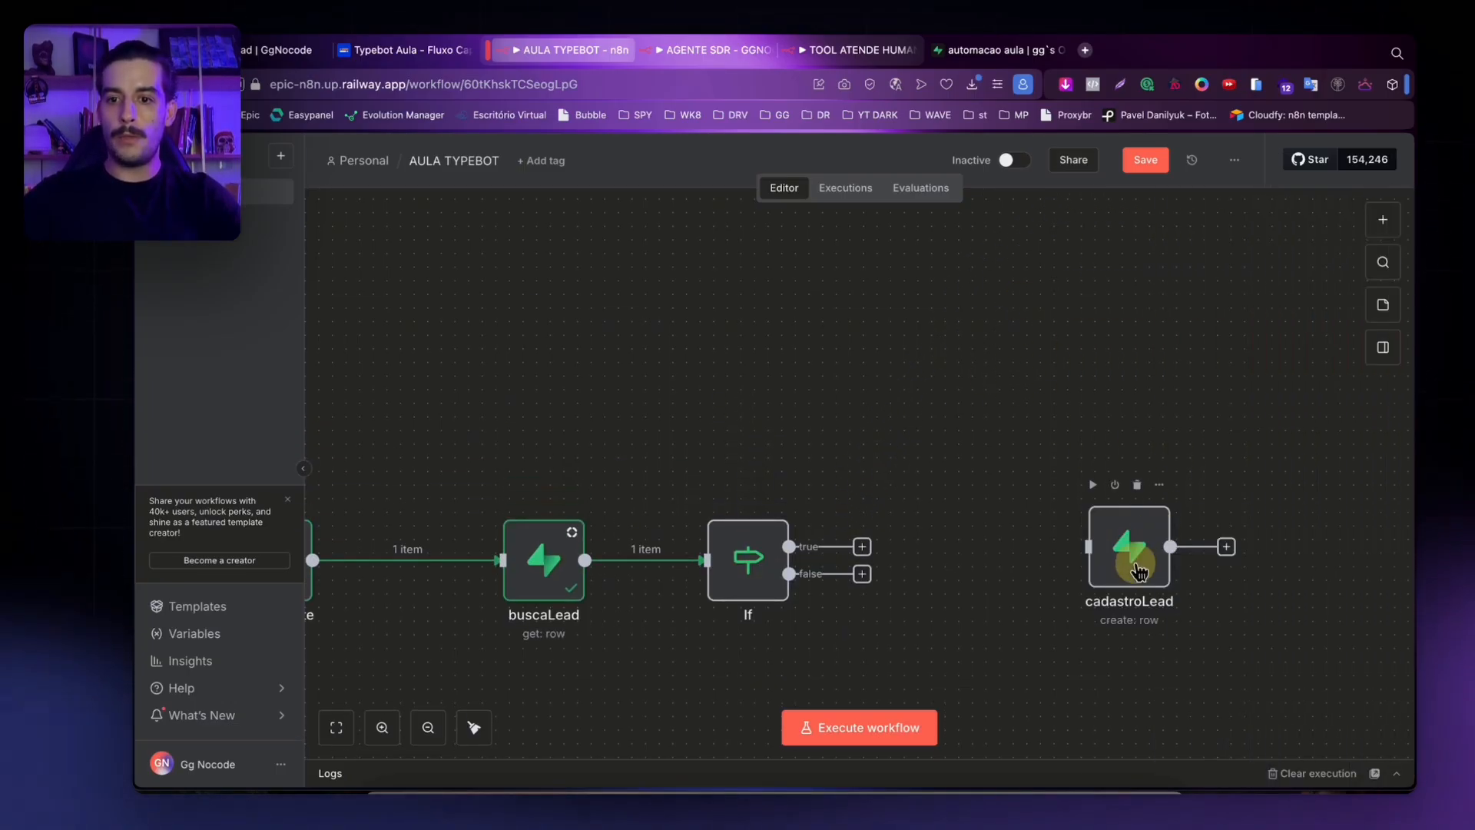
{"action": "left_click", "coordinate": [1139, 565]}
{"action": "key", "text": "super+d"}
{"action": "left_click_drag", "start_coordinate": [1205, 651], "coordinate": [1106, 304]}
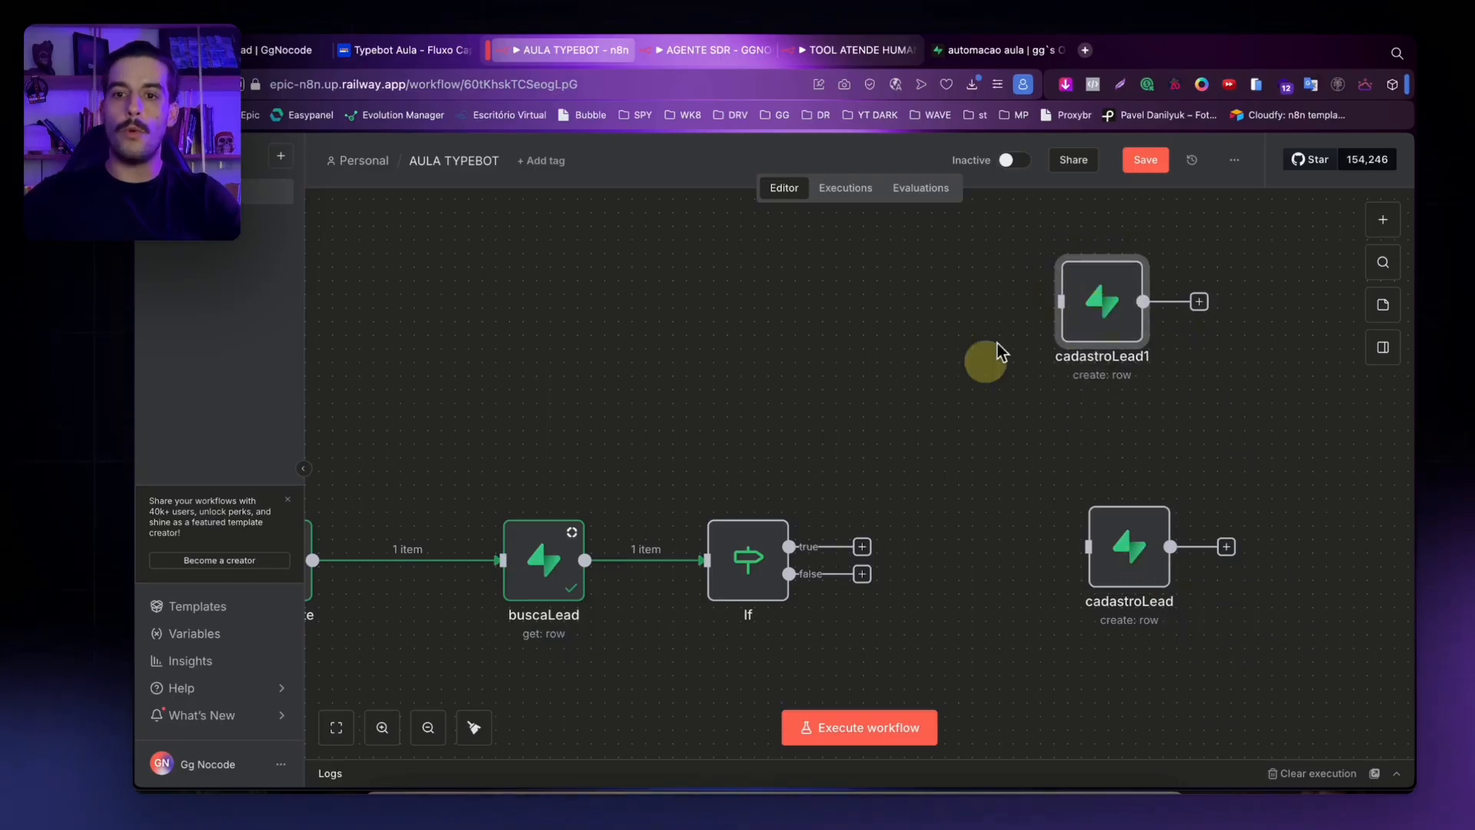
Rename the duplicated Supabase node as enriquecimentoLead and return to the canvas.
{"action": "double_click", "coordinate": [1106, 305]}
{"action": "left_click", "coordinate": [667, 184]}
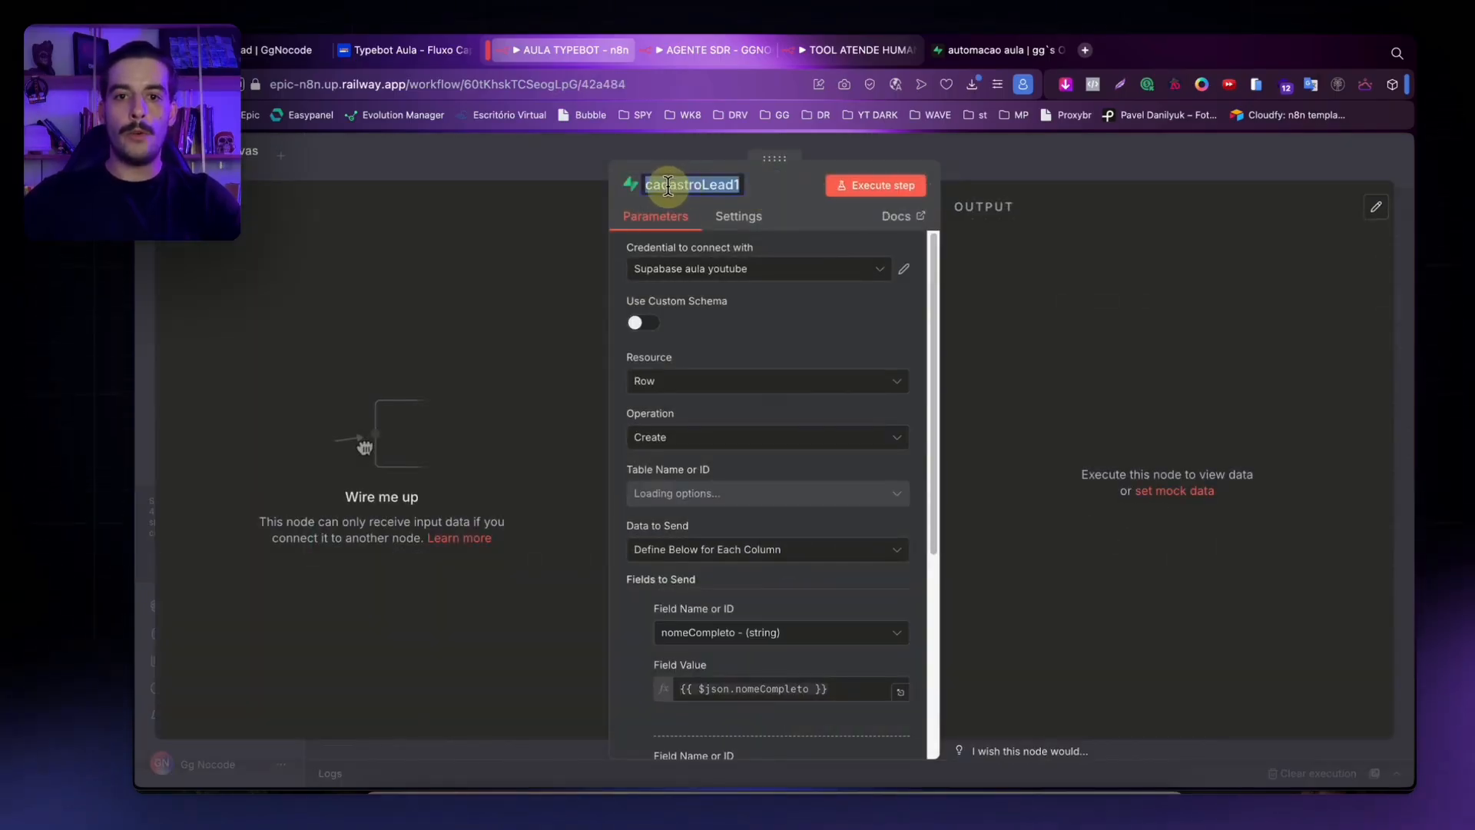
{"action": "type", "text": "enriquecimen"}
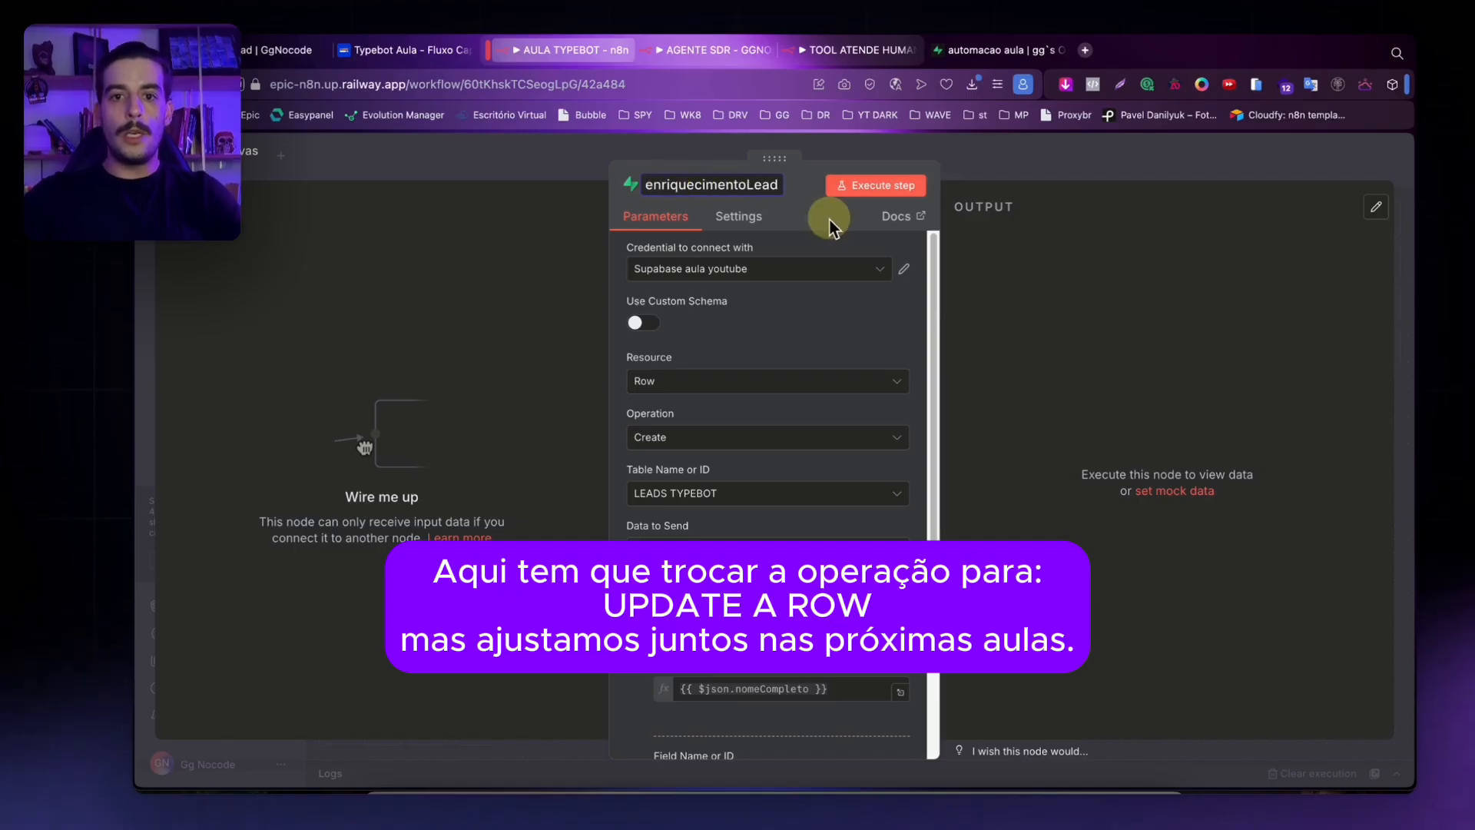
{"action": "type", "text": "toLead"}
{"action": "key", "text": "Return"}
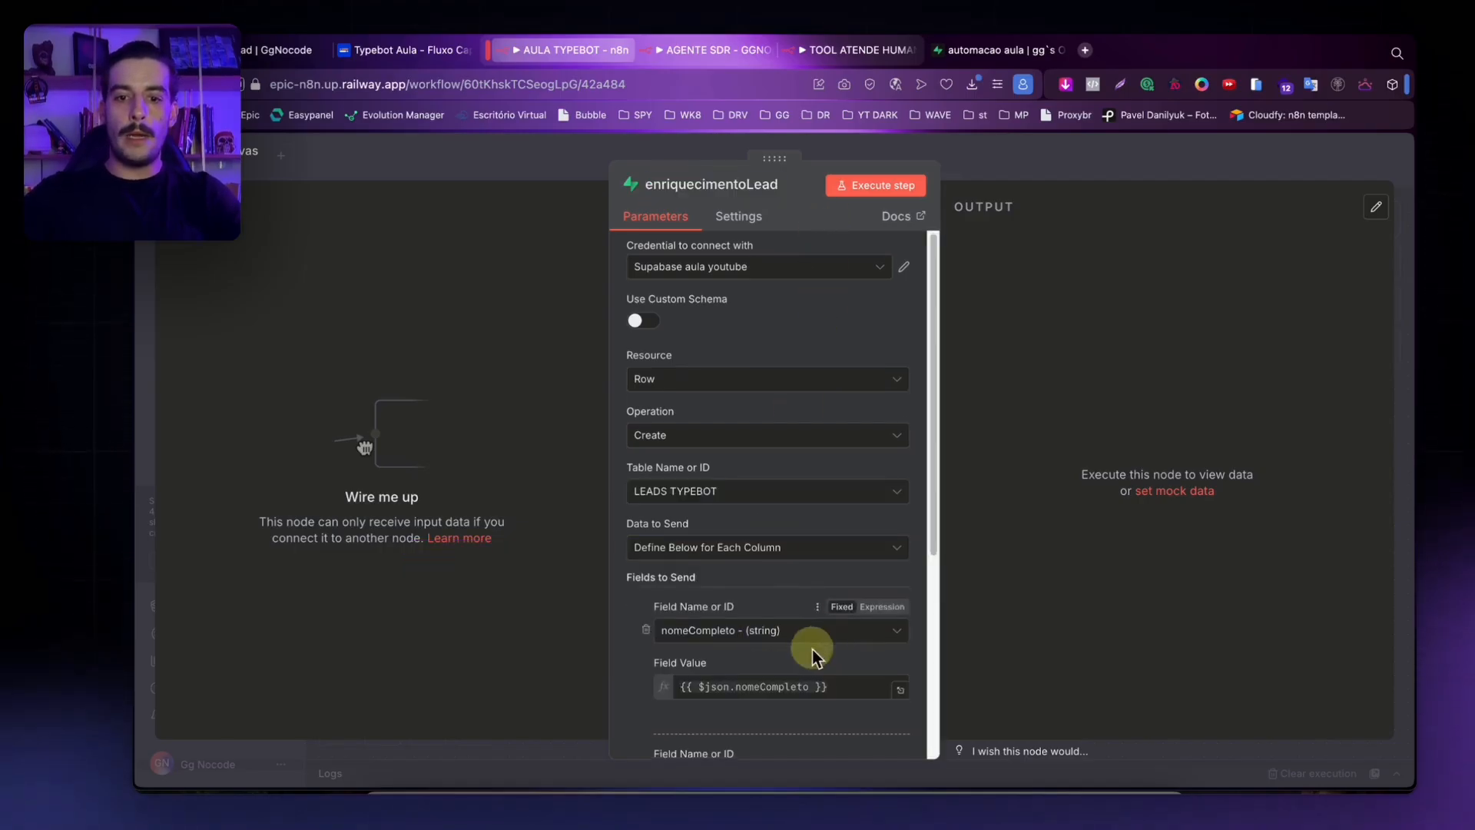
{"action": "scroll", "coordinate": [814, 654], "scroll_direction": "down", "scroll_amount": 5}
{"action": "left_click", "coordinate": [1026, 151]}
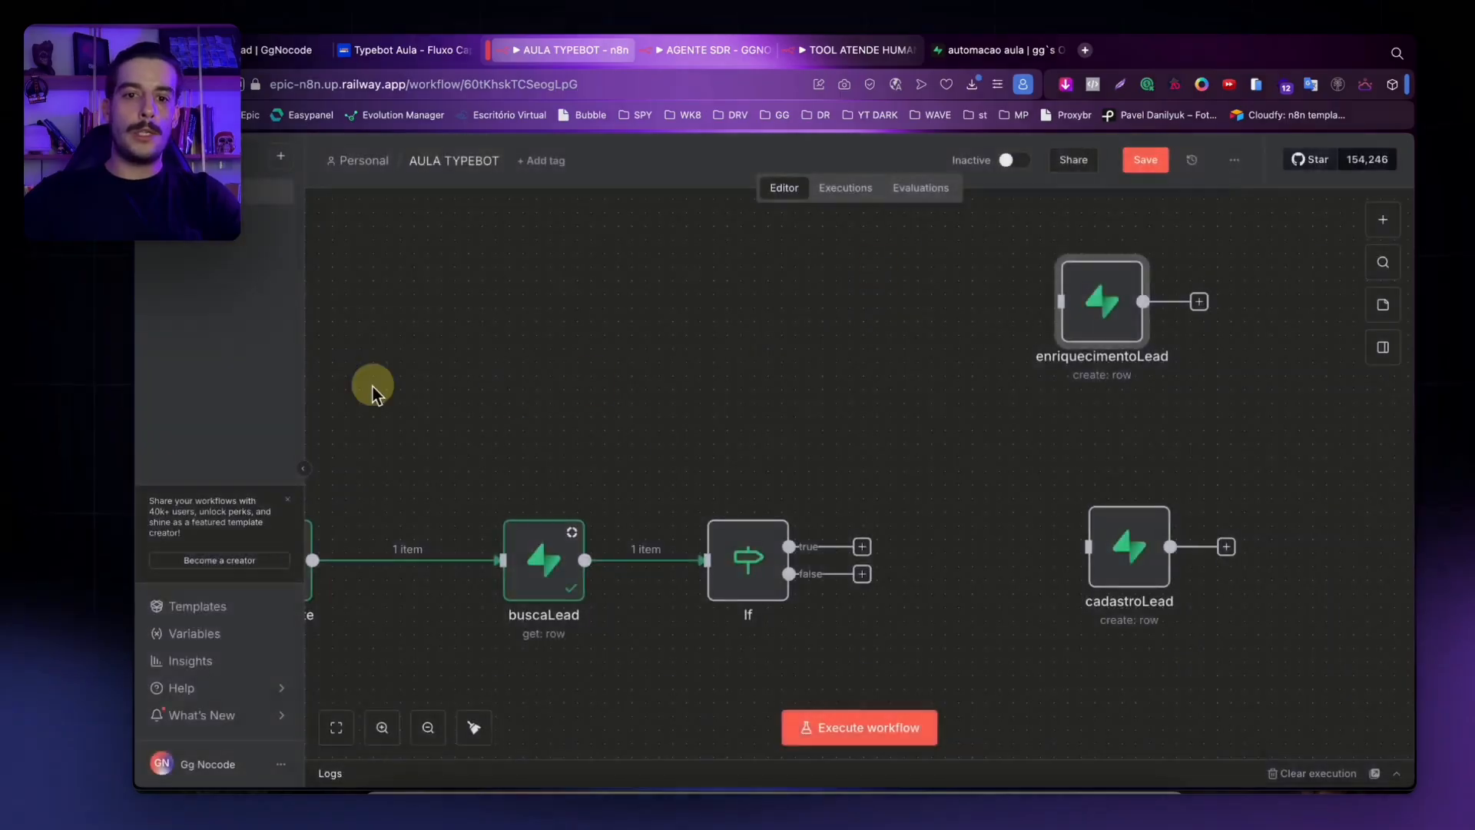
Align enriquecimentoLead above cadastroLead, connect it to the If node's true output, and check the Typebot flow and Supabase table.
{"action": "left_click_drag", "start_coordinate": [1105, 292], "coordinate": [1132, 290]}
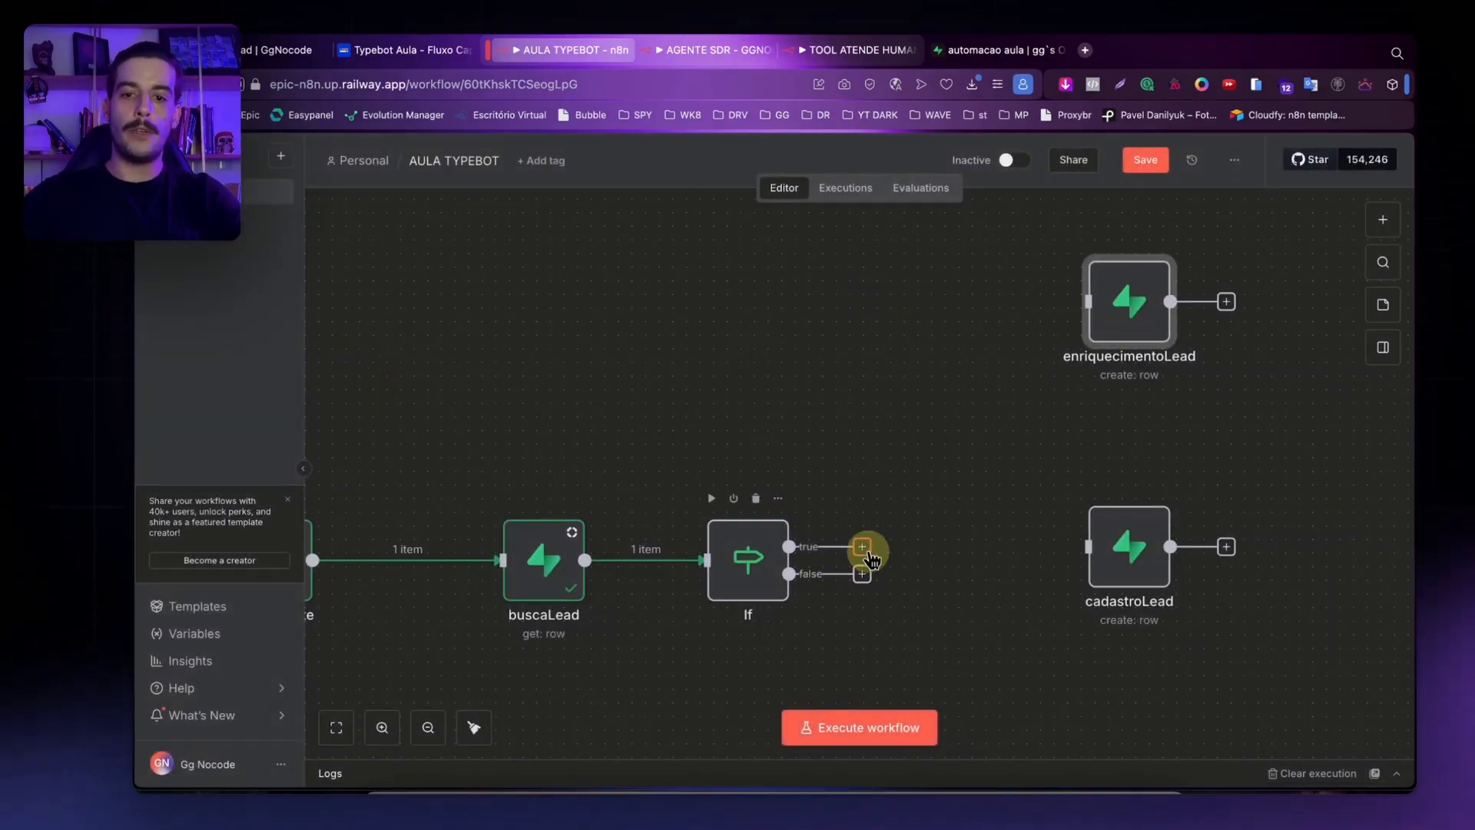
{"action": "left_click_drag", "start_coordinate": [871, 556], "coordinate": [1072, 306]}
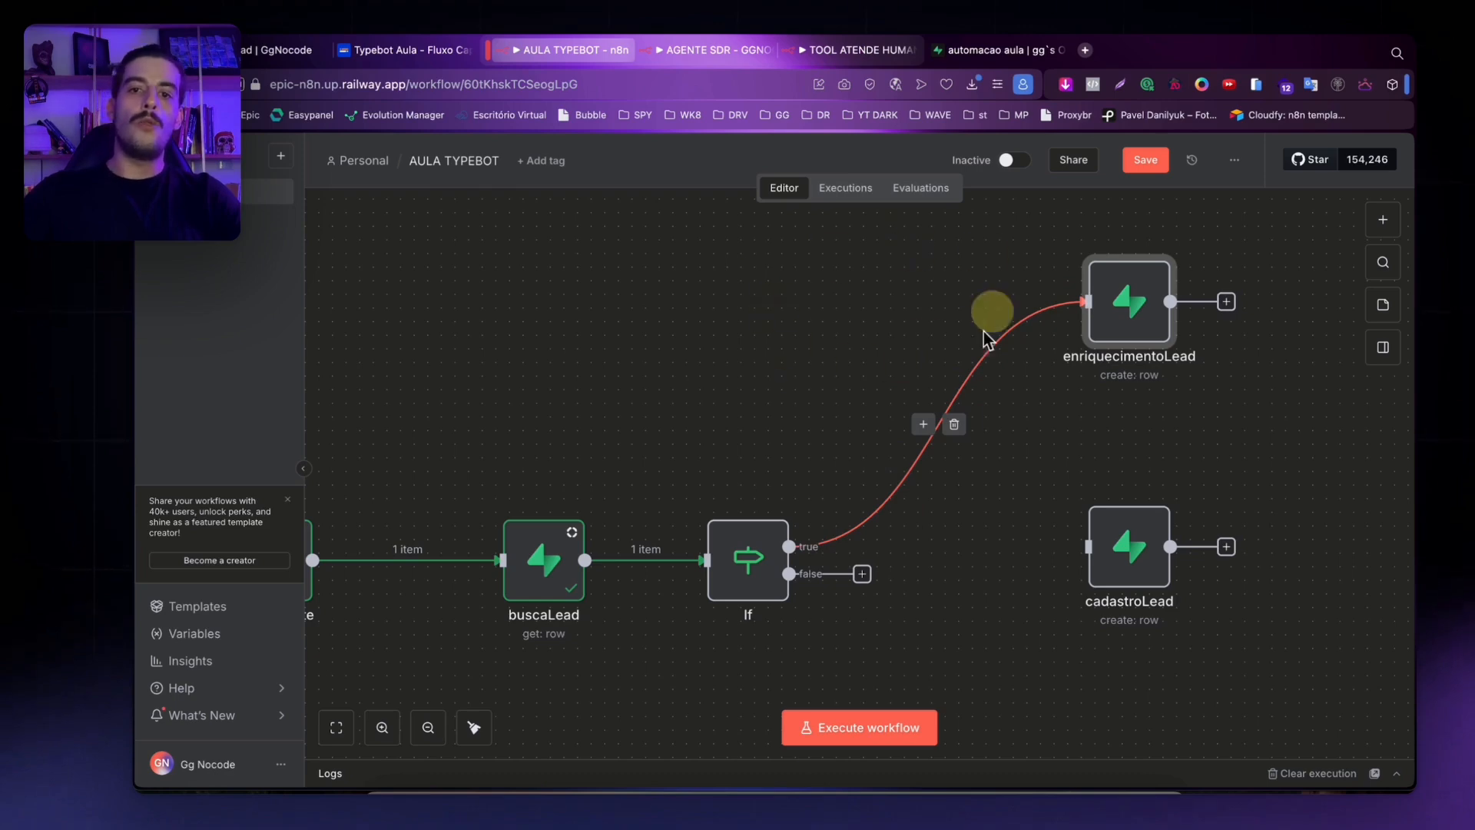
{"action": "left_click", "coordinate": [389, 50]}
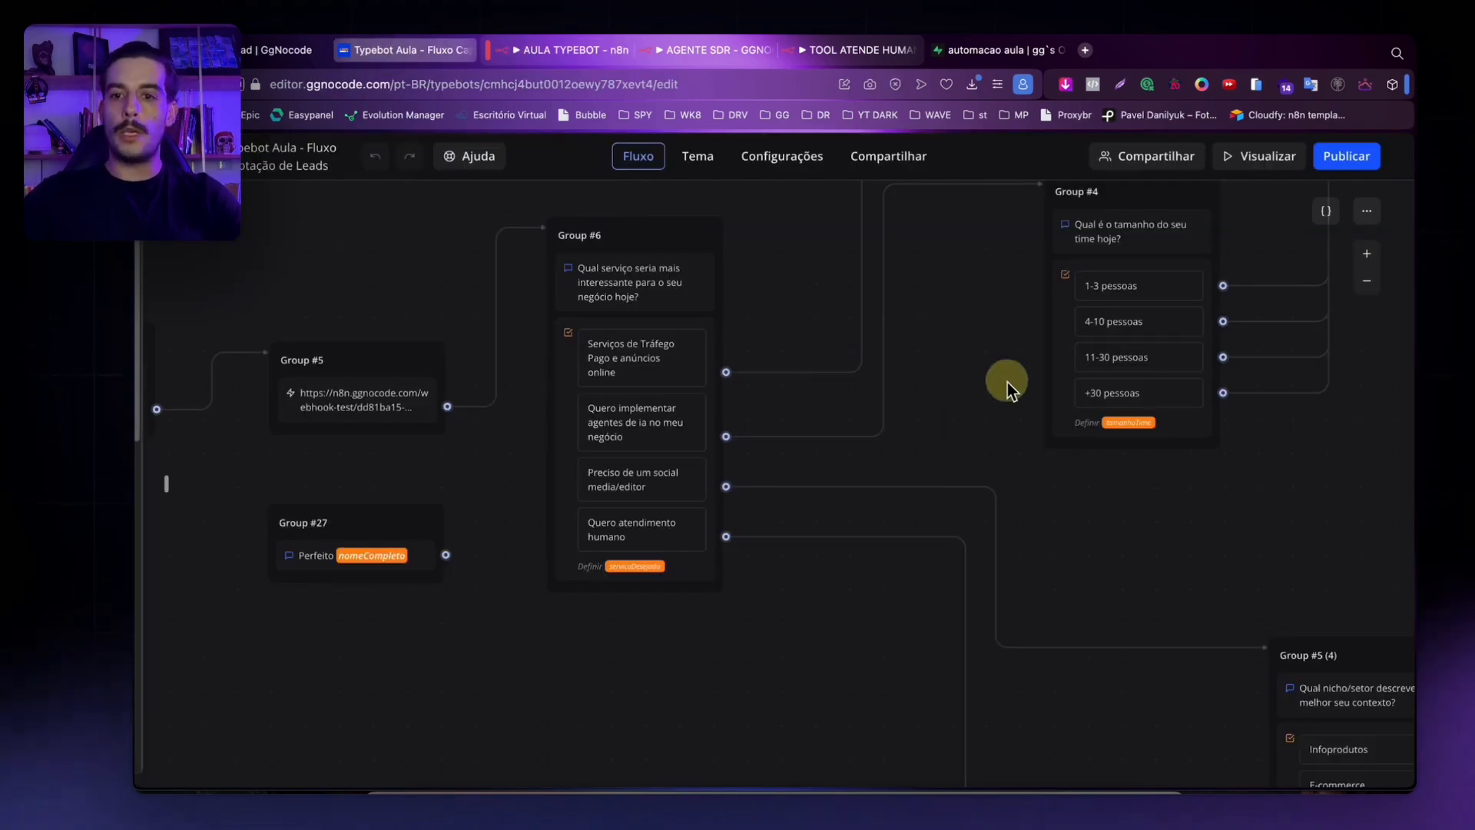
{"action": "left_click", "coordinate": [991, 51]}
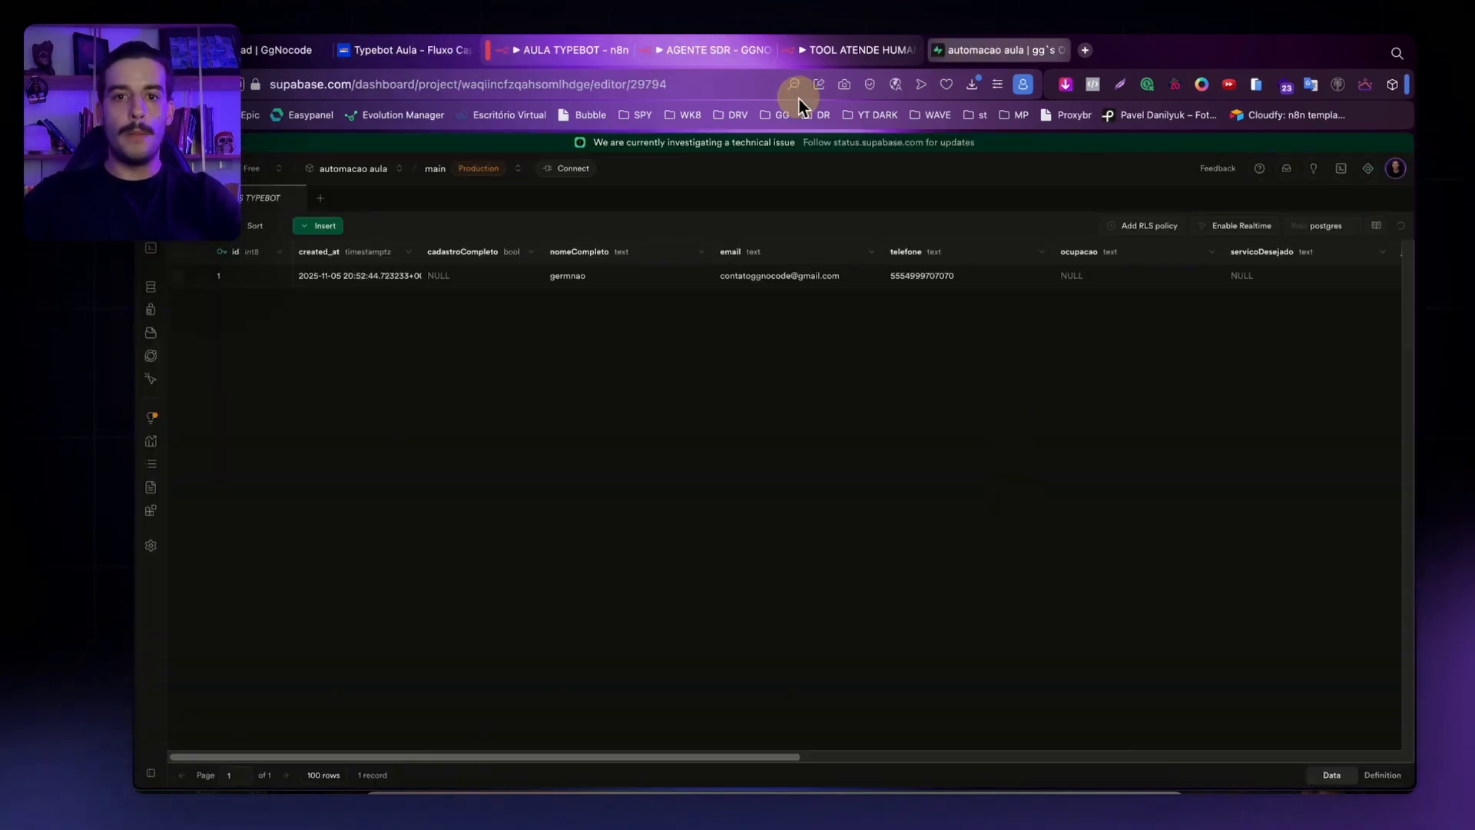
{"action": "left_click", "coordinate": [572, 50]}
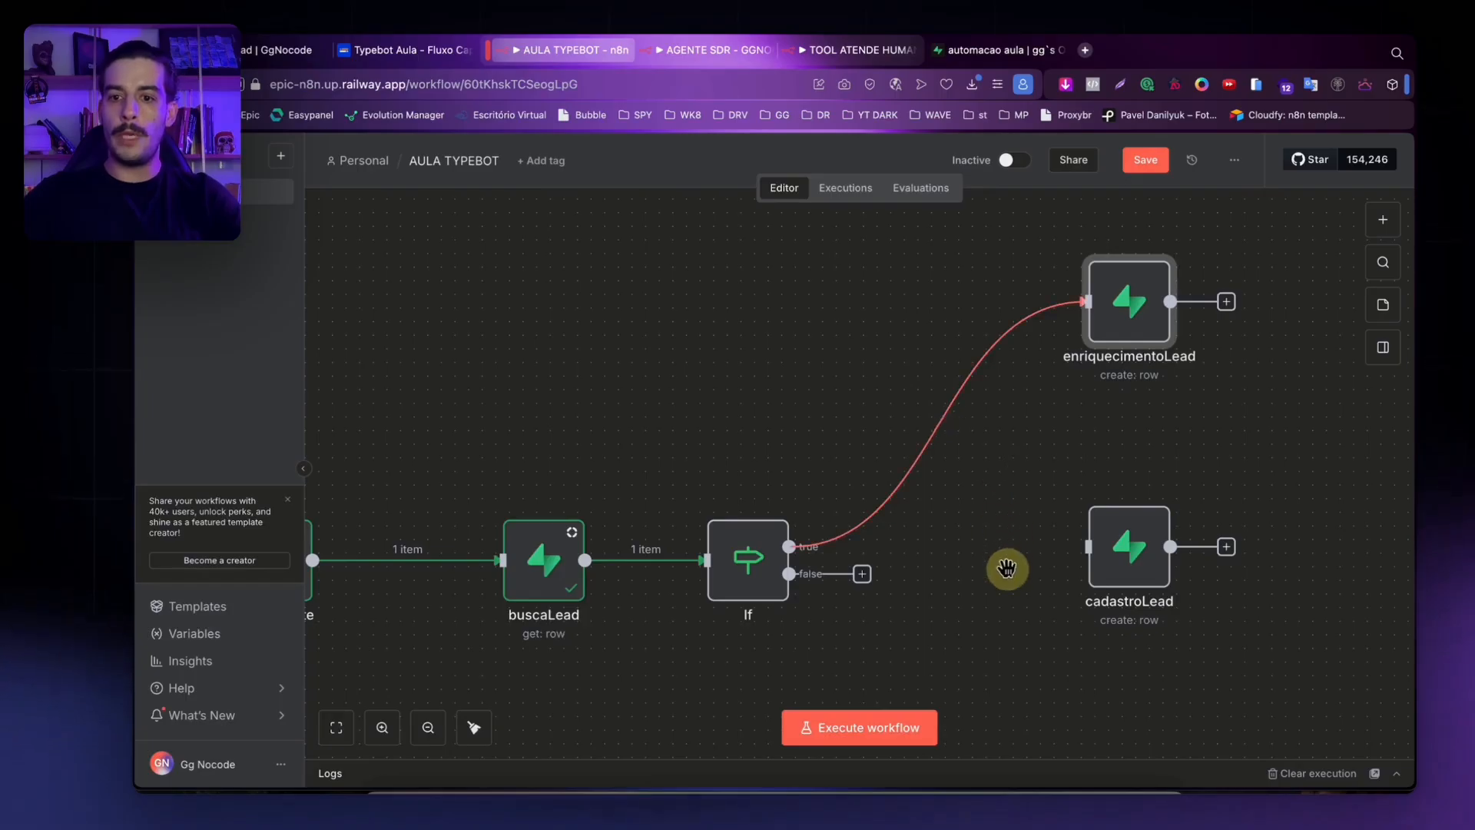
Connect the If node's false output to cadastroLead and spread the two branch nodes farther apart vertically.
{"action": "scroll", "coordinate": [1004, 566], "scroll_direction": "down", "scroll_amount": 3}
{"action": "left_click_drag", "start_coordinate": [1073, 607], "coordinate": [1083, 722]}
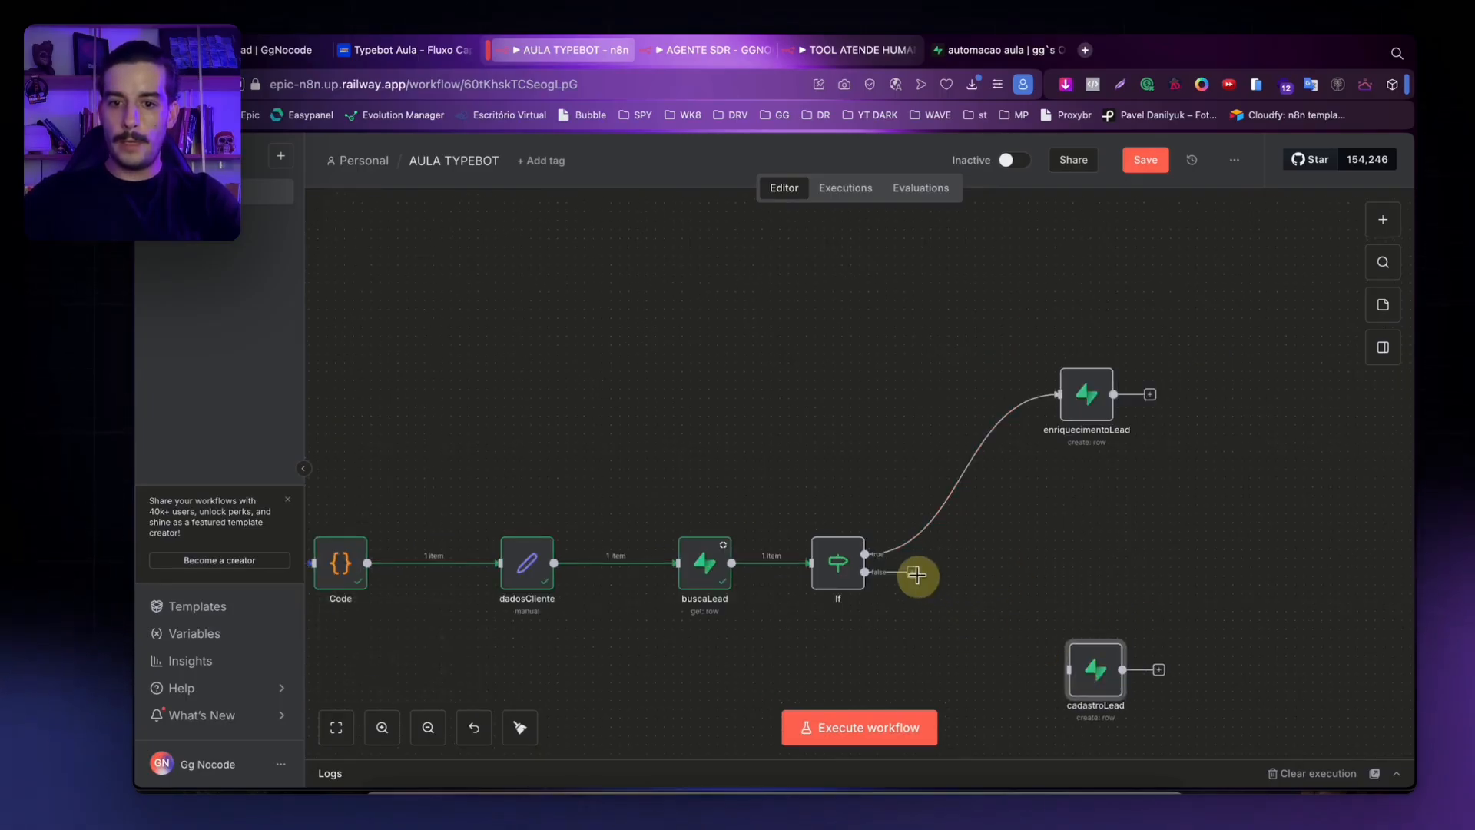
{"action": "left_click_drag", "start_coordinate": [1096, 393], "coordinate": [1123, 375]}
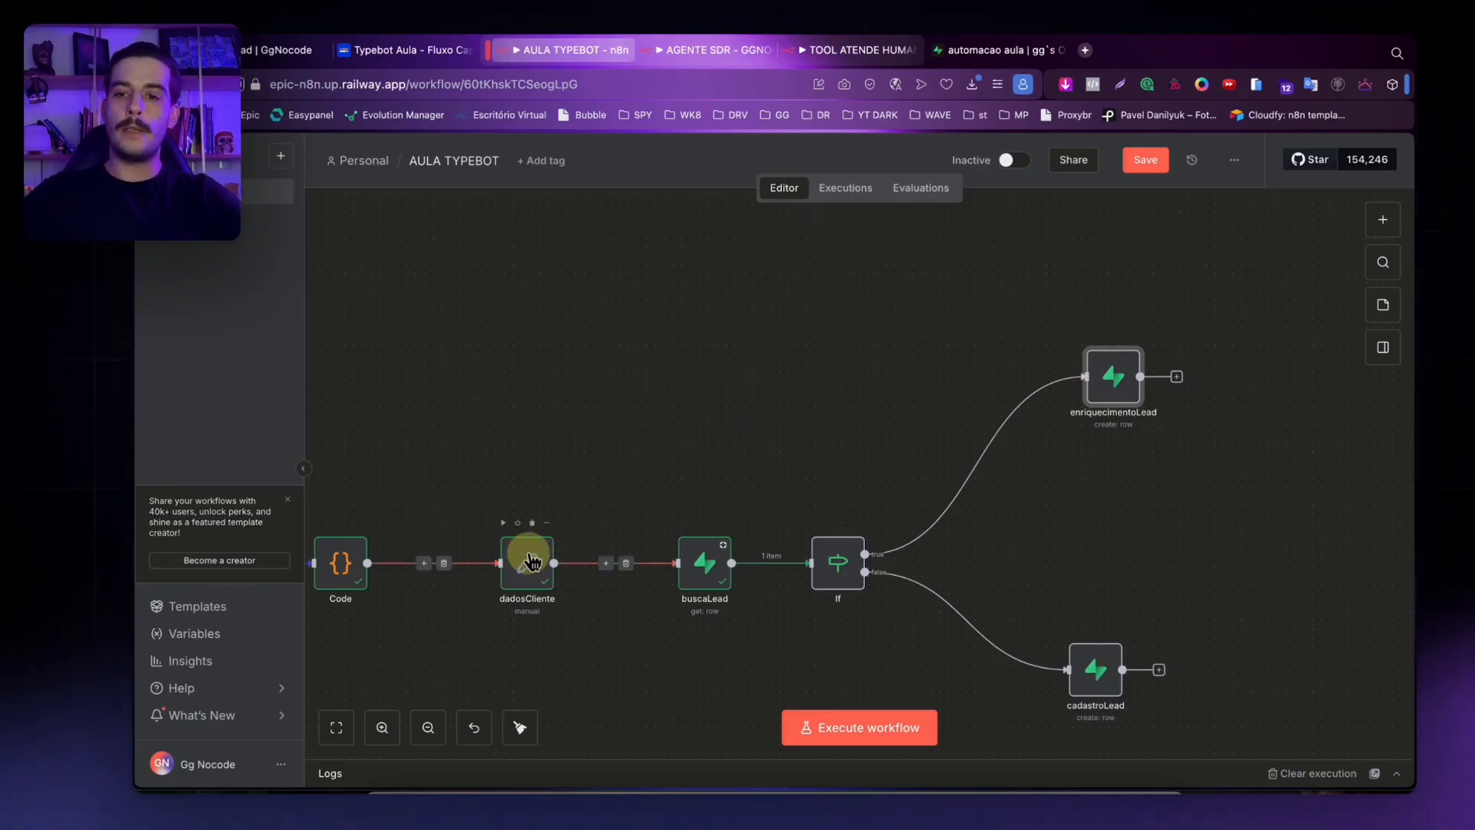
Examine the workflow from the Webhook through buscaLead to both If branches, including the If node's condition.
{"action": "left_click_drag", "start_coordinate": [963, 304], "coordinate": [1242, 478]}
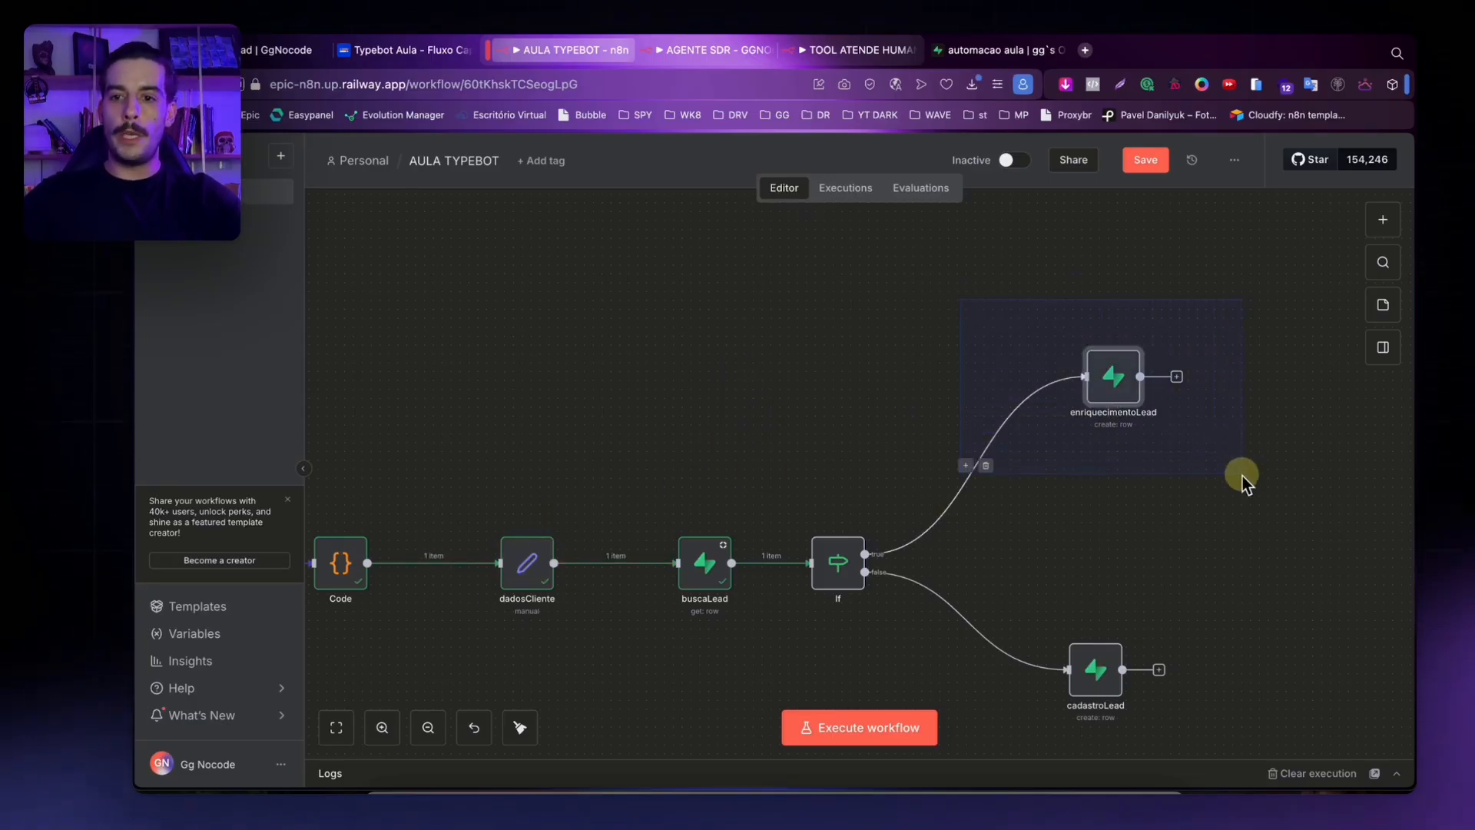
{"action": "left_click_drag", "start_coordinate": [972, 291], "coordinate": [1280, 470]}
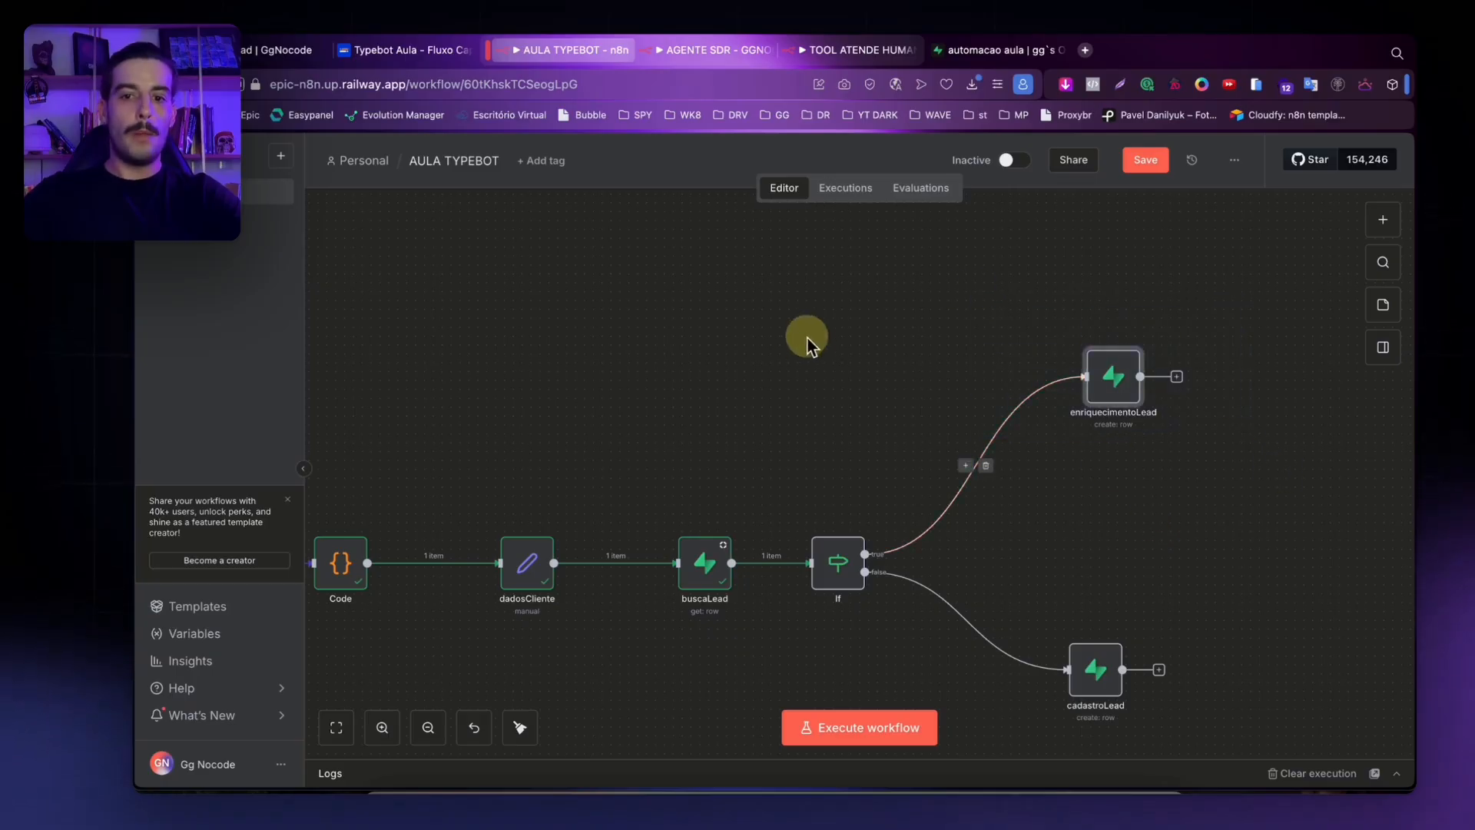
{"action": "scroll", "coordinate": [856, 414], "scroll_direction": "left", "scroll_amount": 10}
{"action": "scroll", "coordinate": [856, 414], "scroll_direction": "down", "scroll_amount": 3}
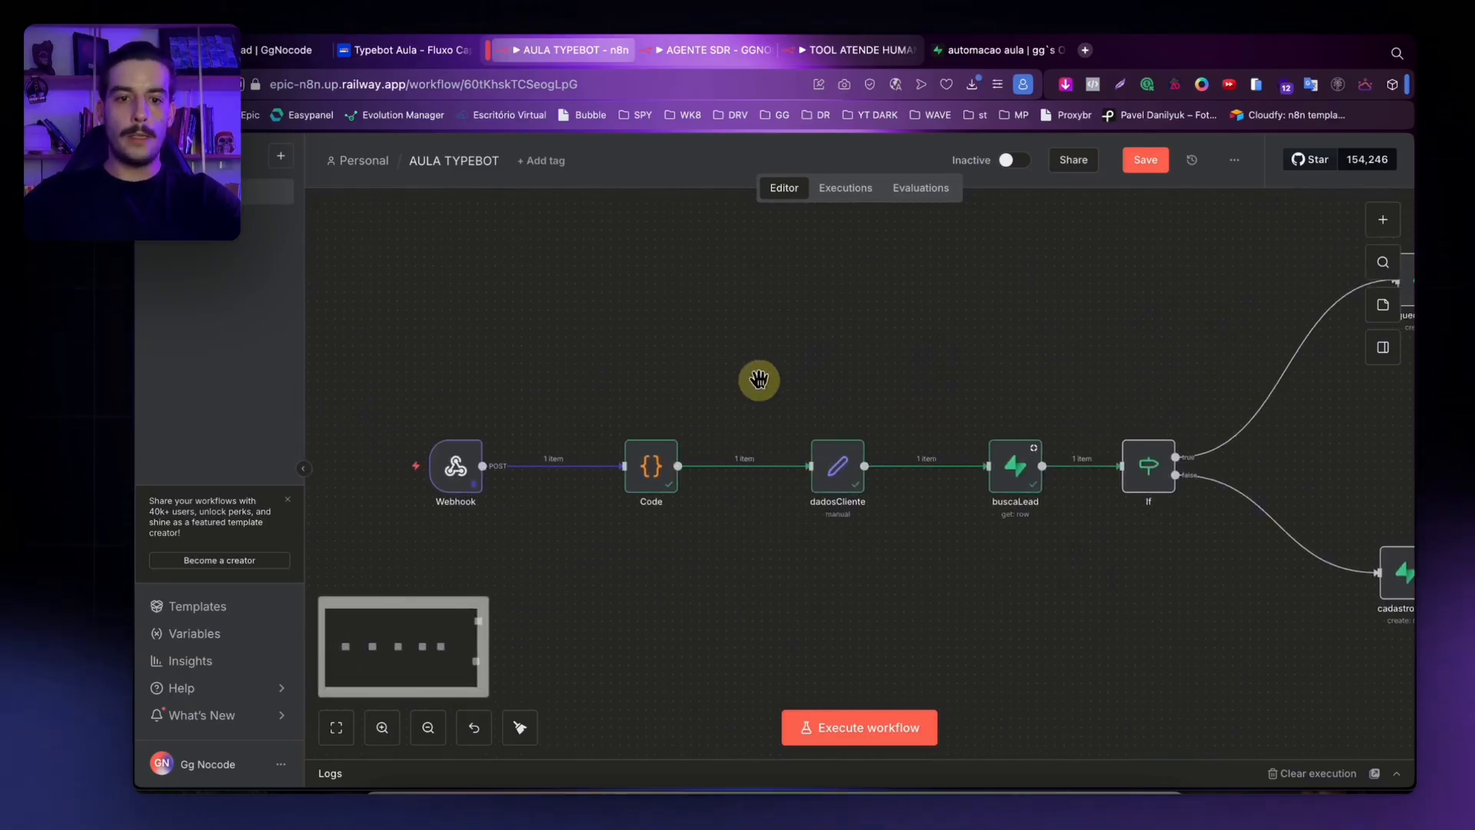
{"action": "left_click_drag", "start_coordinate": [489, 396], "coordinate": [816, 514]}
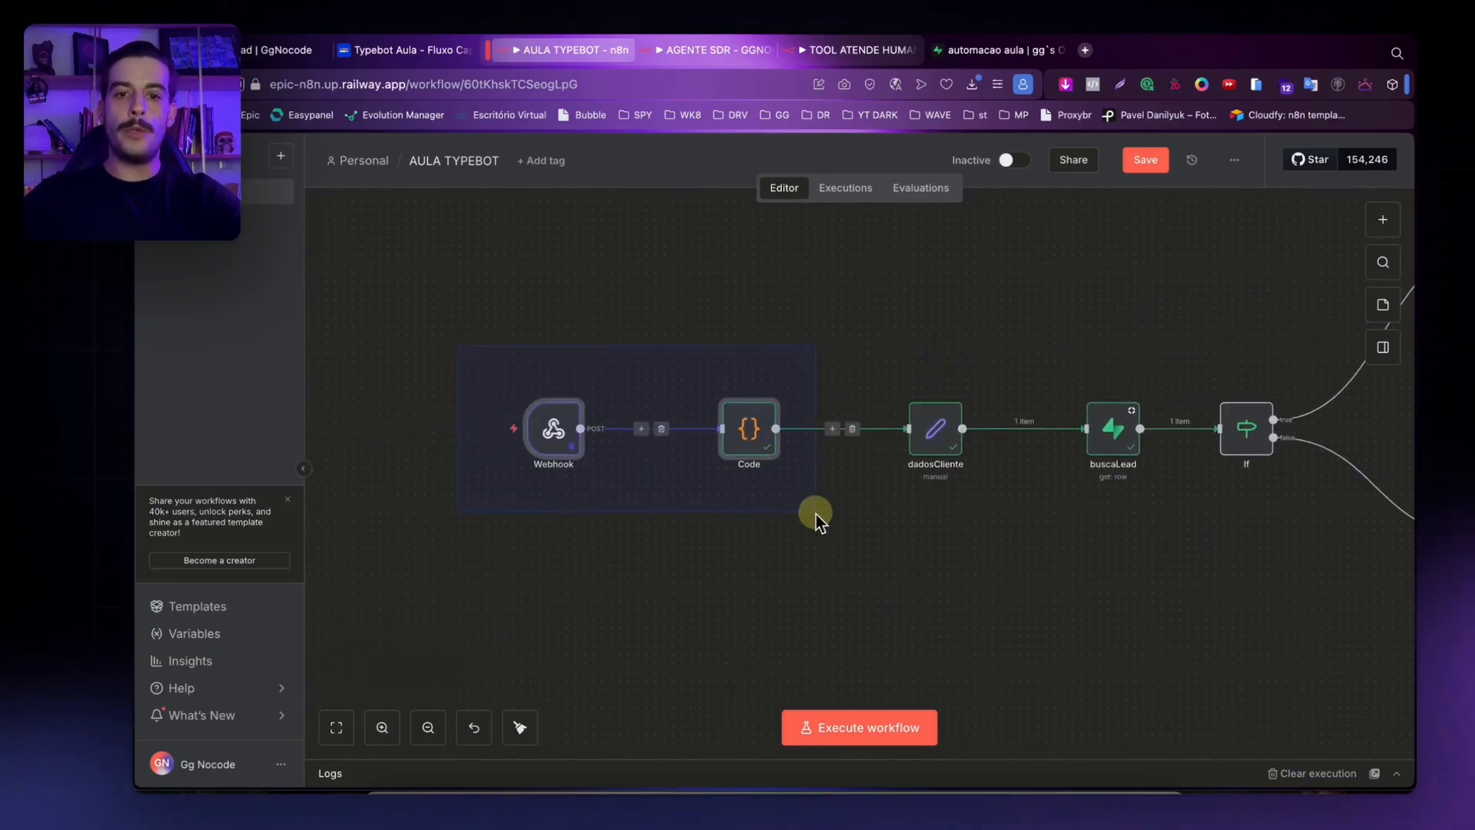
{"action": "scroll", "coordinate": [965, 344], "scroll_direction": "right", "scroll_amount": 5}
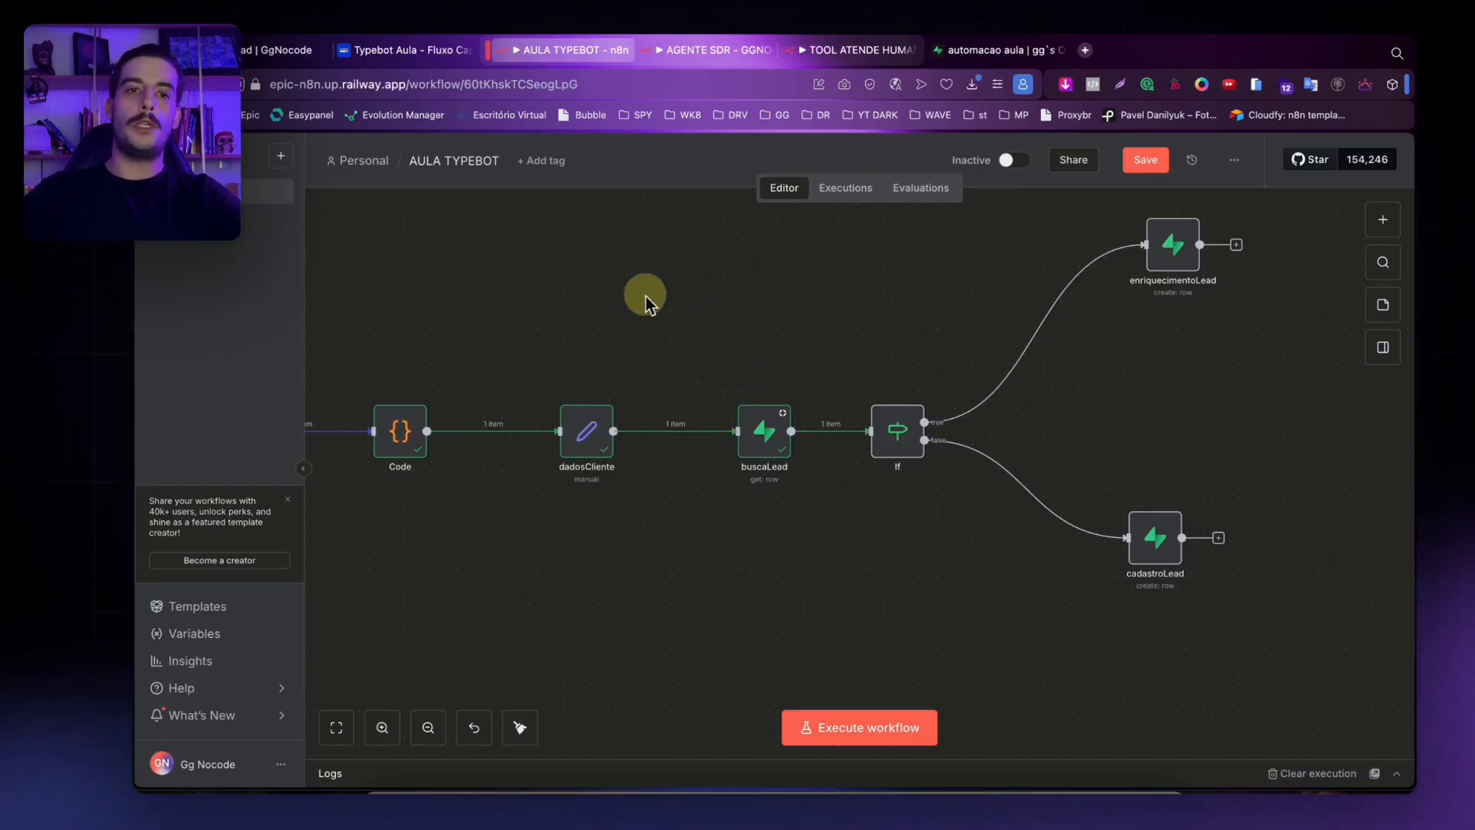
{"action": "left_click_drag", "start_coordinate": [645, 297], "coordinate": [597, 284]}
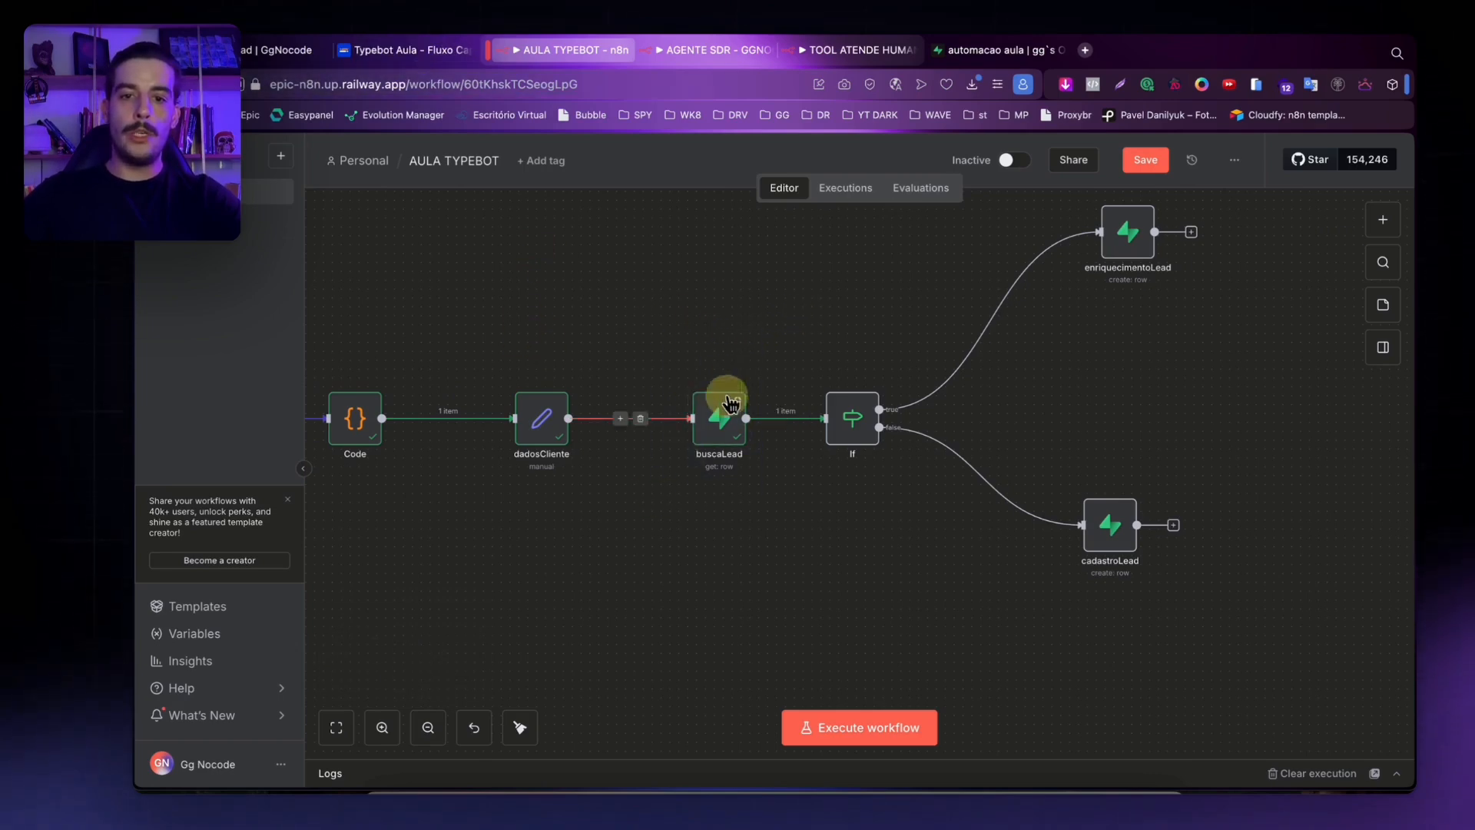
{"action": "double_click", "coordinate": [853, 416]}
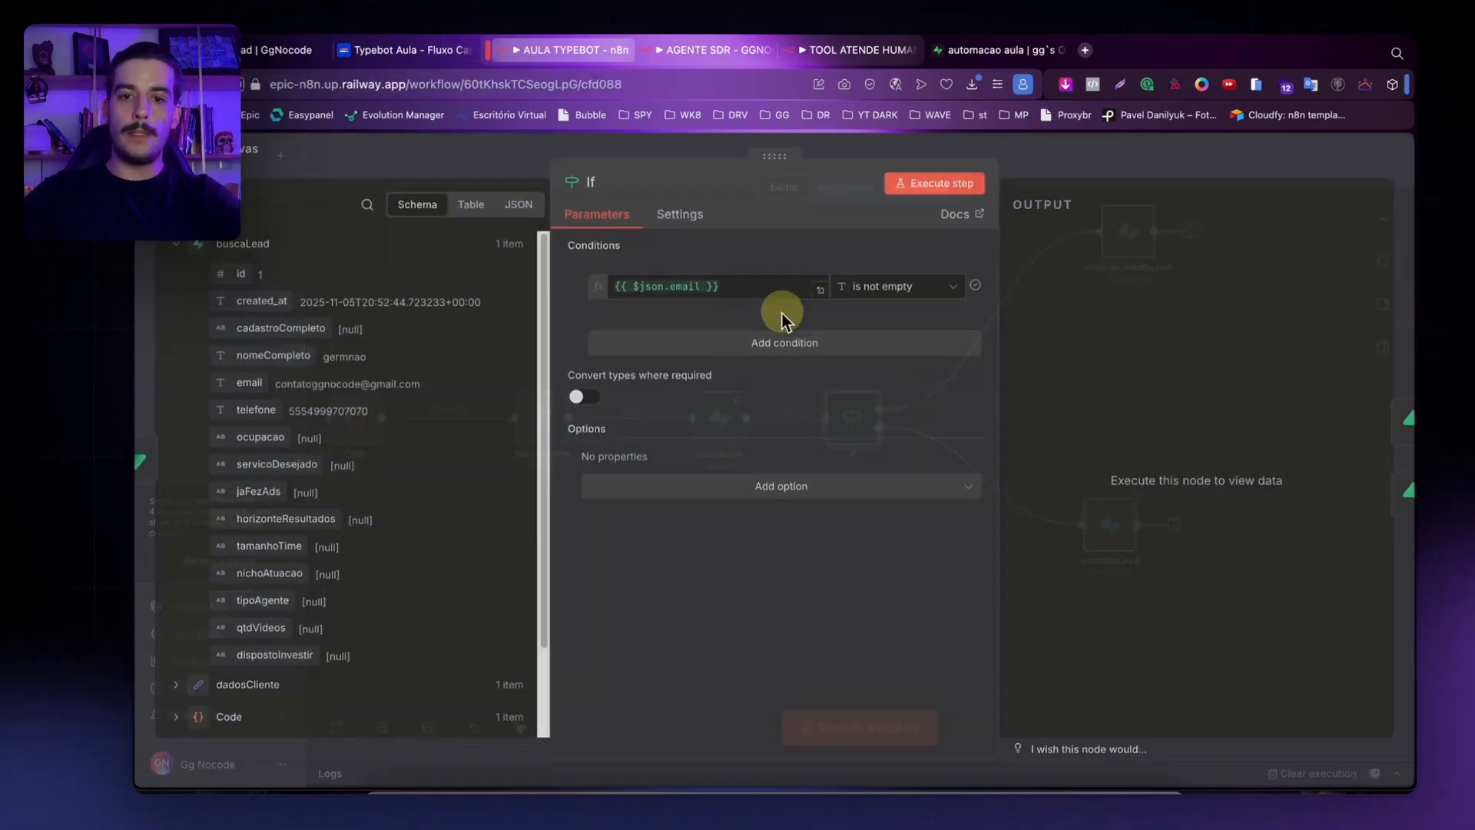
{"action": "left_click", "coordinate": [1079, 152]}
Move cadastroLead lower on the If node's false branch.
{"action": "left_click_drag", "start_coordinate": [1114, 523], "coordinate": [1118, 611]}
{"action": "left_click", "coordinate": [1177, 607]}
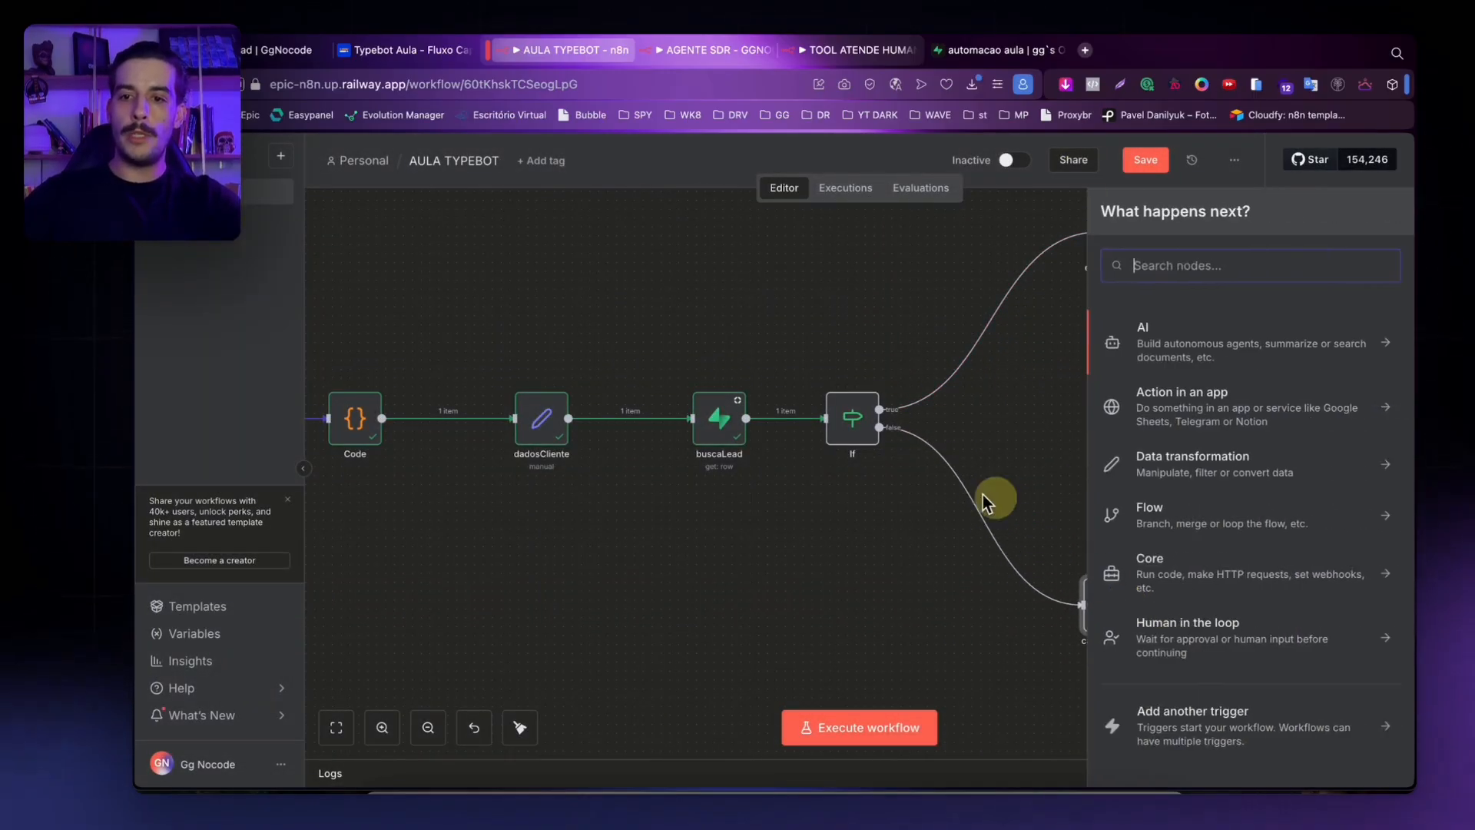
{"action": "left_click", "coordinate": [985, 497]}
Add a "No Operation, do nothing" node after cadastroLead, checking the Typebot flow's telephone and webhook groups along the way.
{"action": "left_click", "coordinate": [1174, 607]}
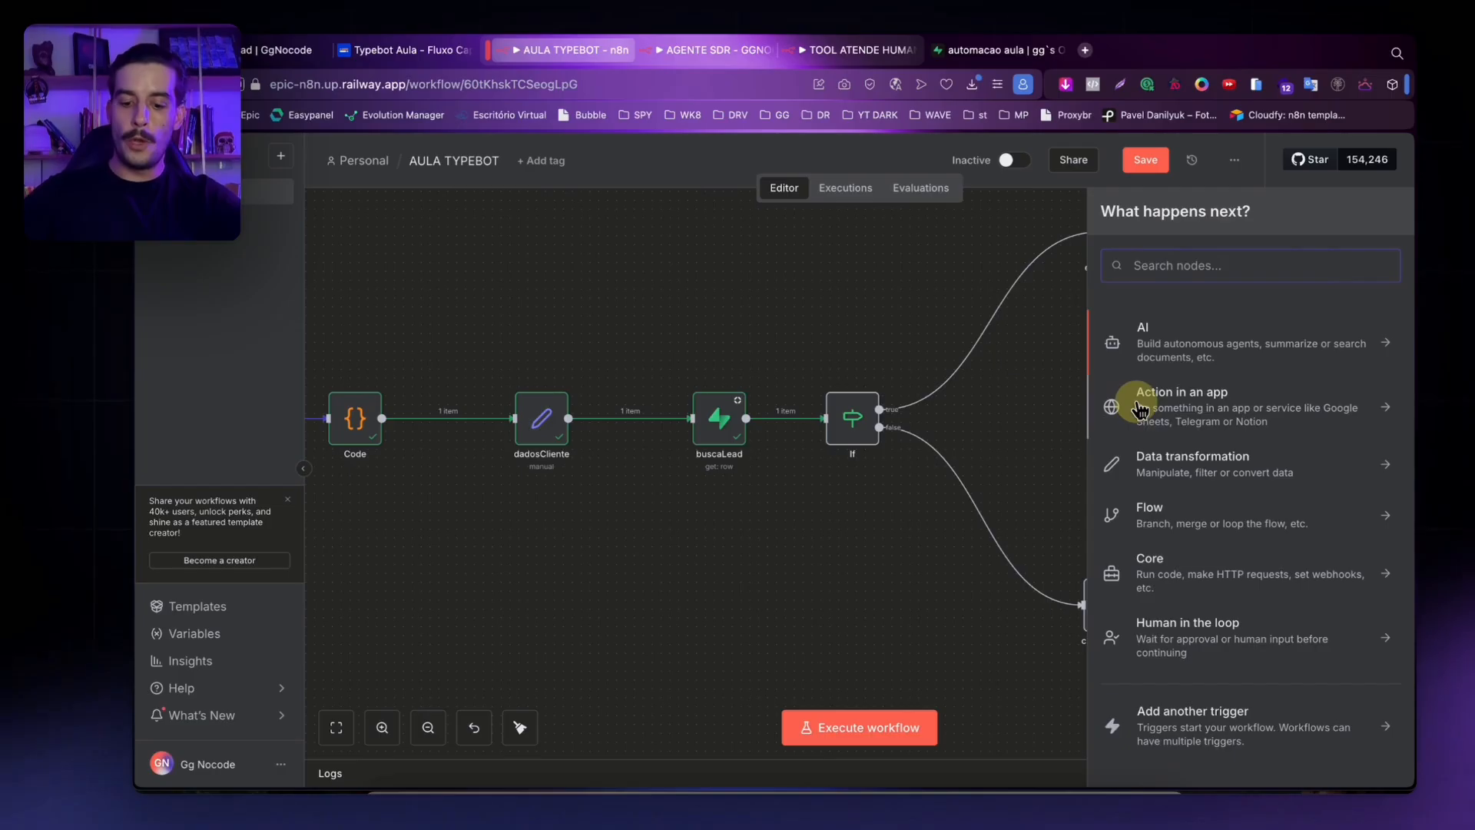
{"action": "type", "text": "no"}
{"action": "left_click", "coordinate": [426, 60]}
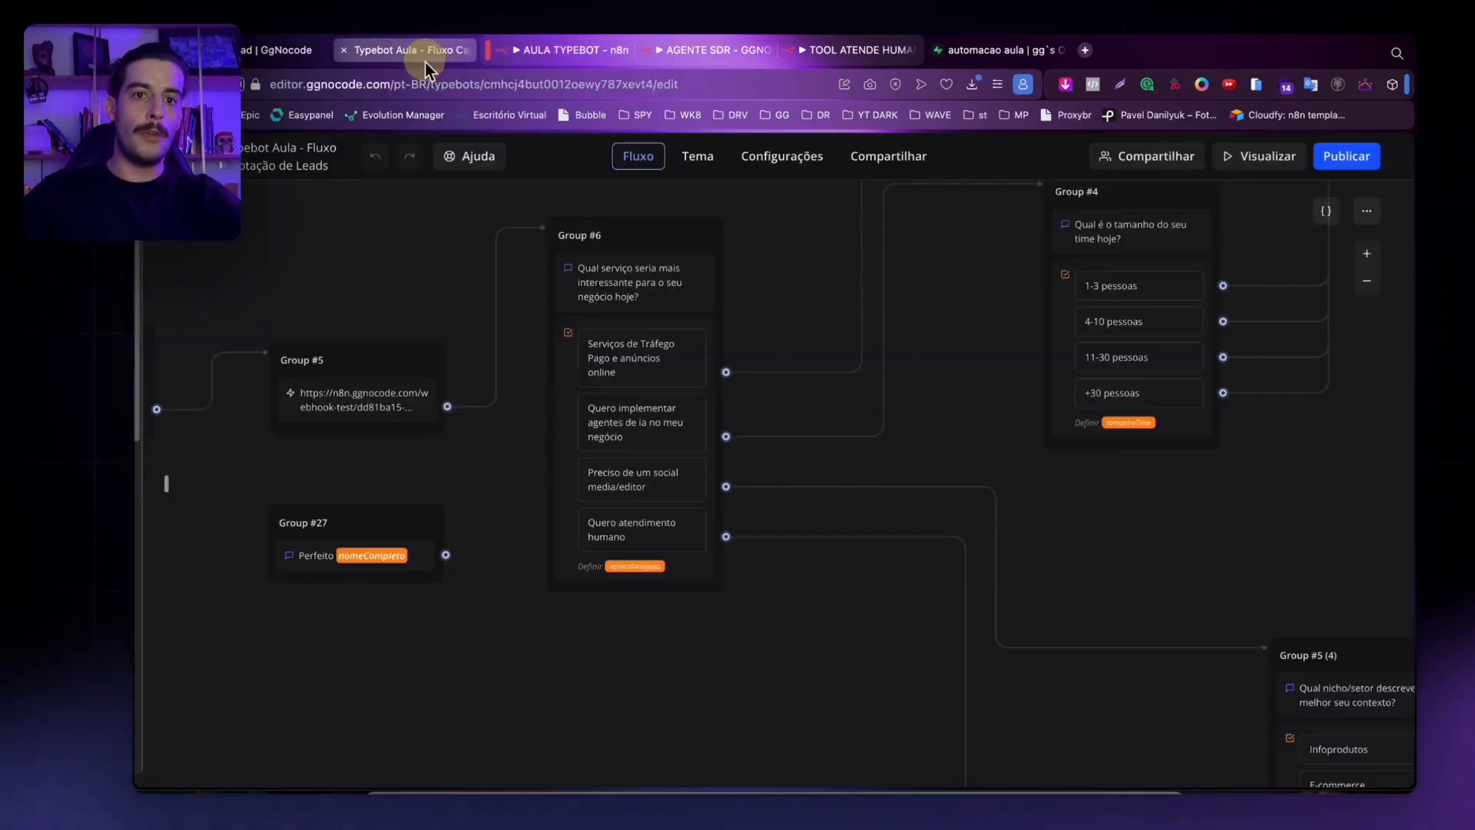
{"action": "scroll", "coordinate": [434, 294], "scroll_direction": "left", "scroll_amount": 6}
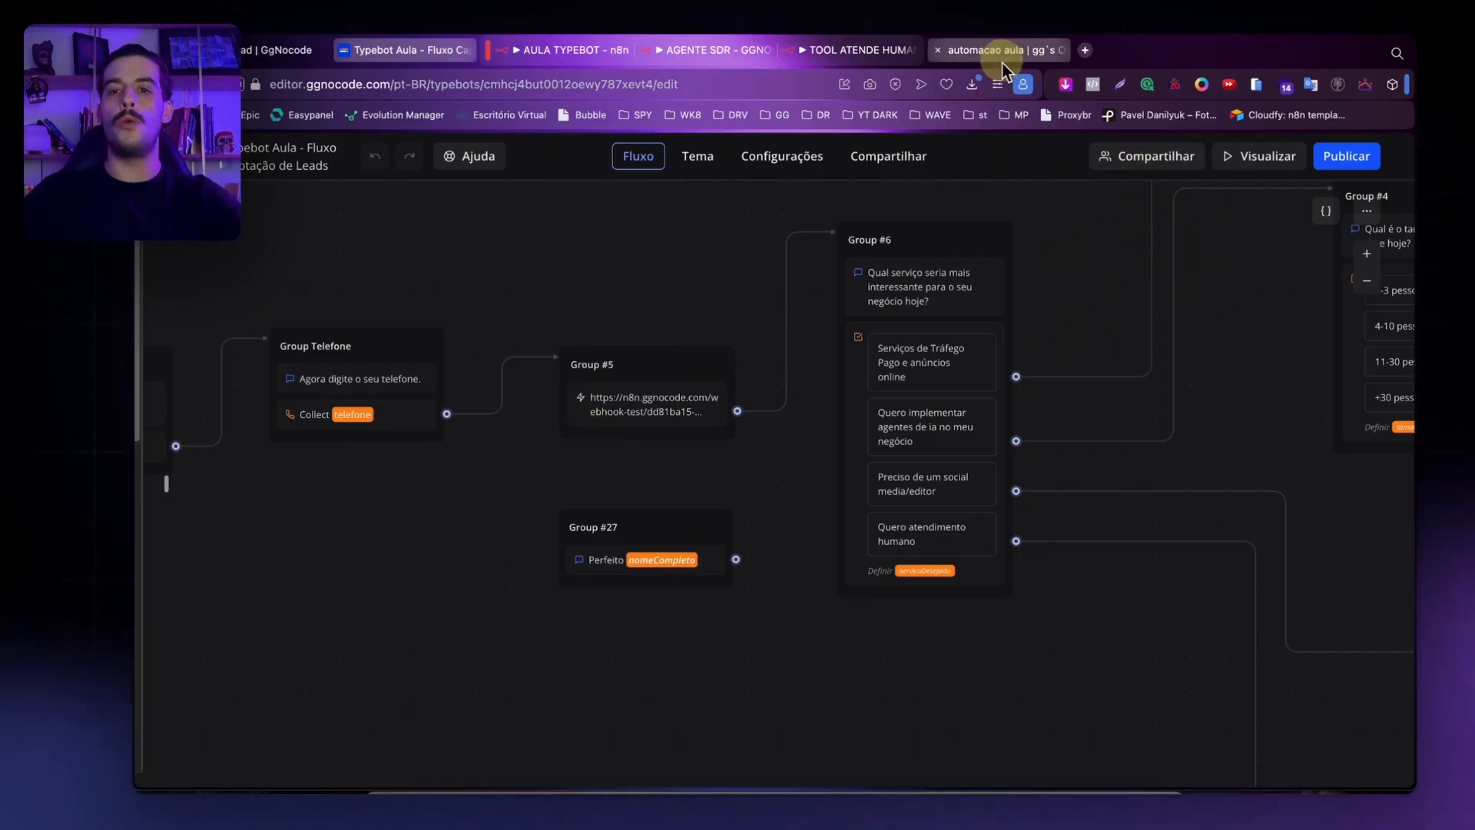
{"action": "left_click", "coordinate": [580, 56]}
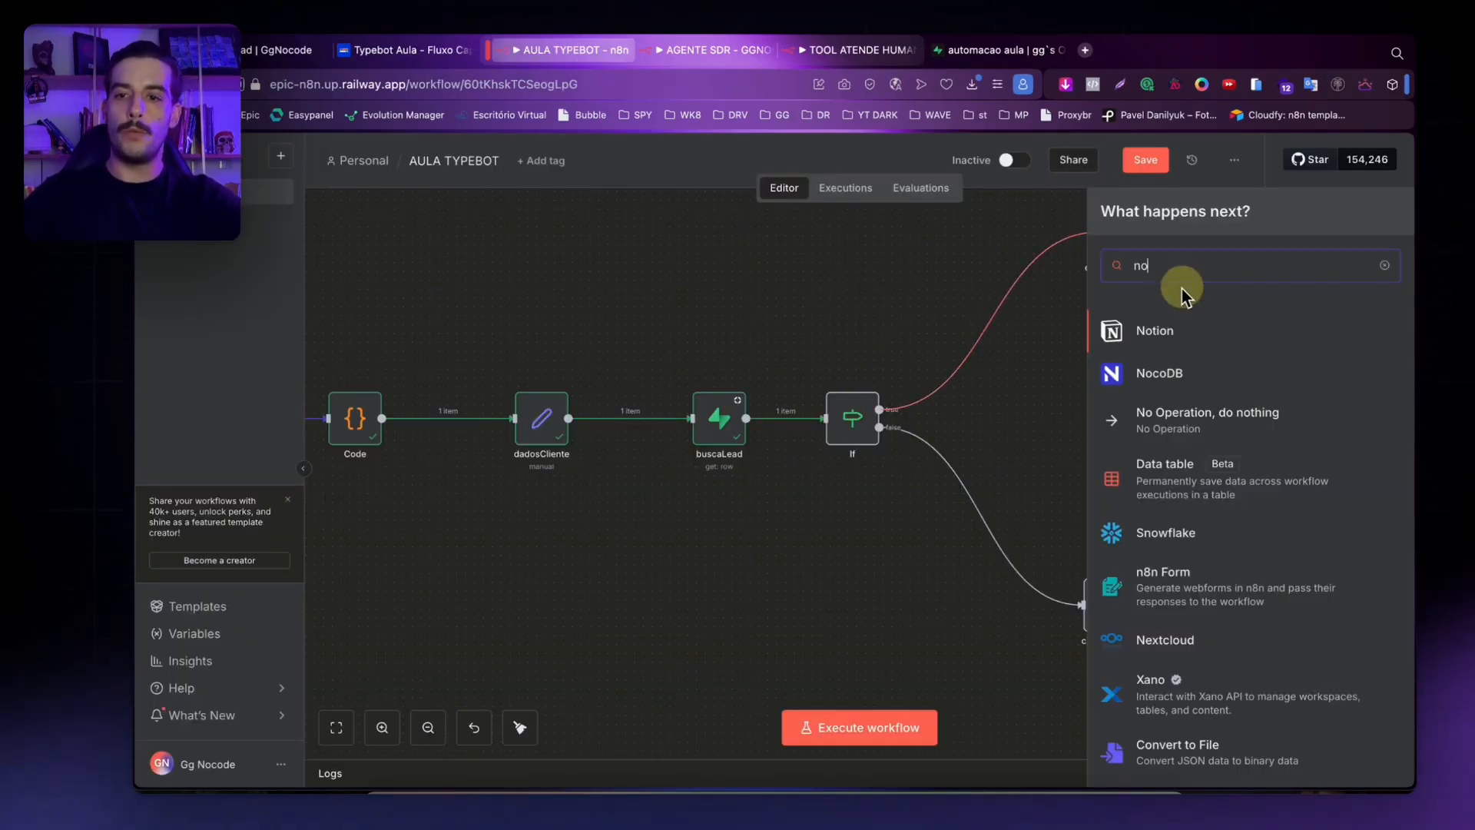
{"action": "left_click", "coordinate": [1183, 415]}
{"action": "left_click", "coordinate": [1012, 163]}
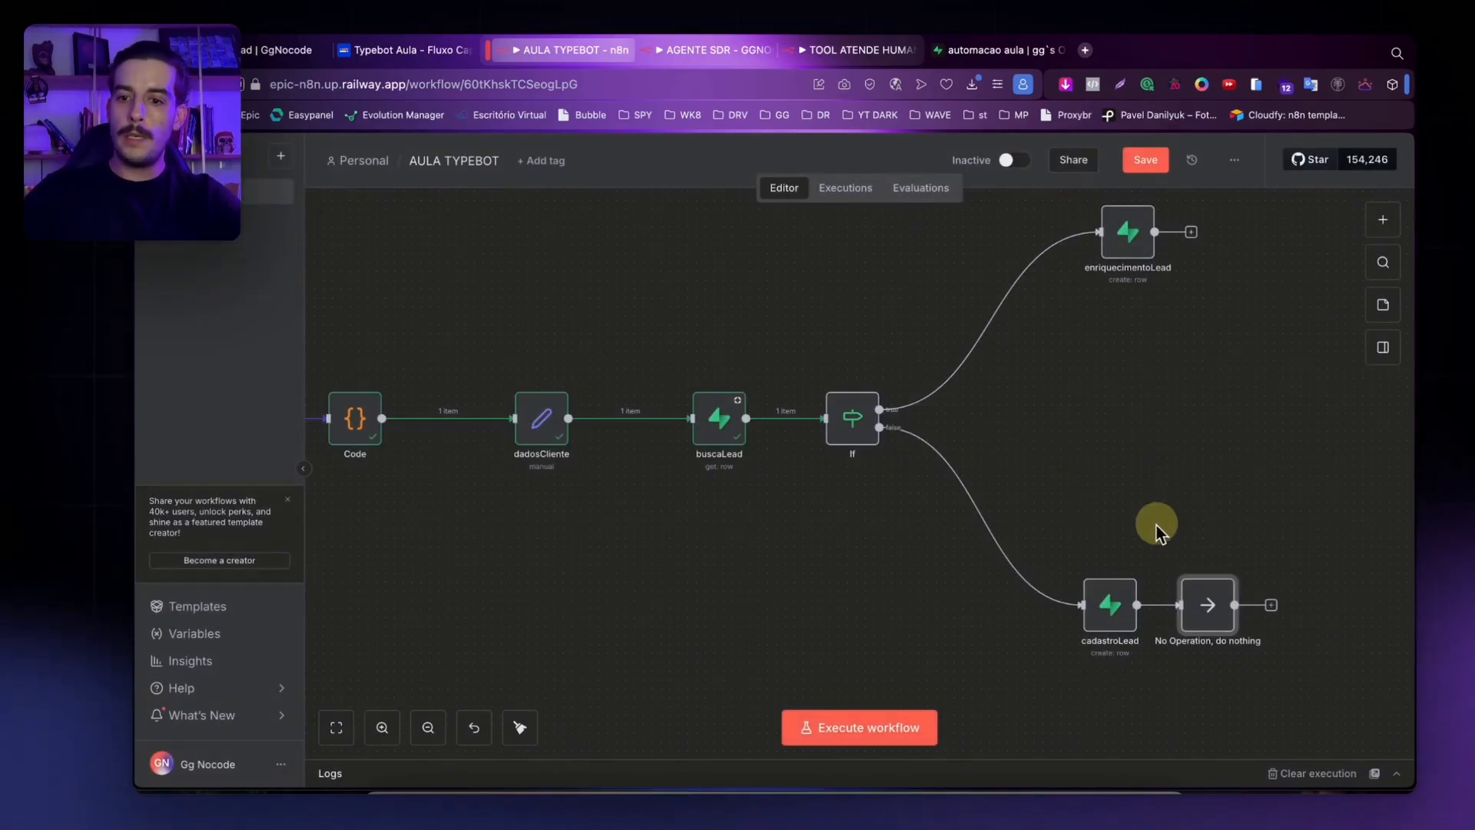
Space the No Operation node farther from cadastroLead and move enriquecimentoLead lower, closer to the If node.
{"action": "left_click_drag", "start_coordinate": [1258, 612], "coordinate": [1267, 613]}
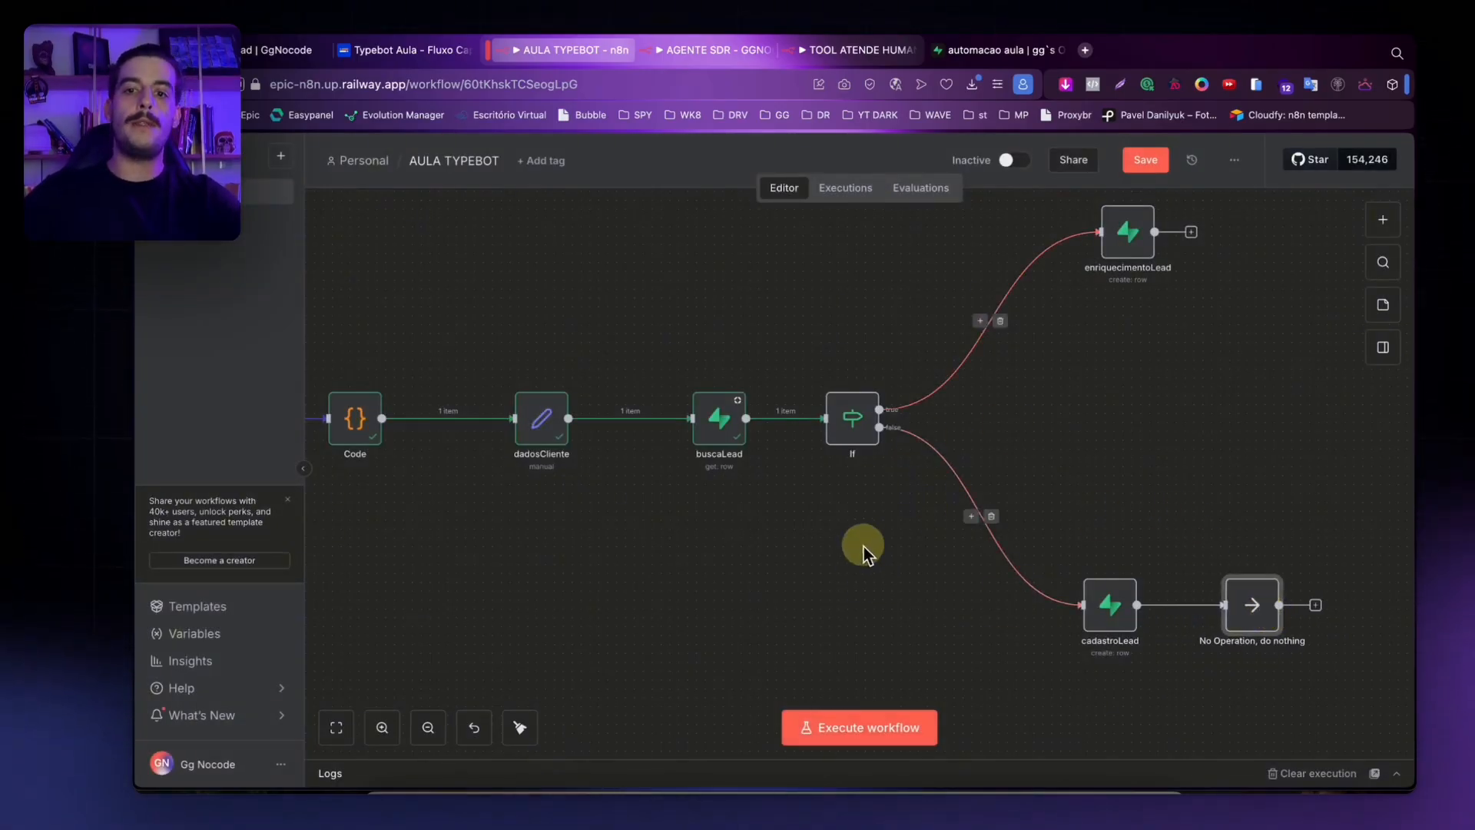
{"action": "left_click_drag", "start_coordinate": [1126, 238], "coordinate": [1117, 317]}
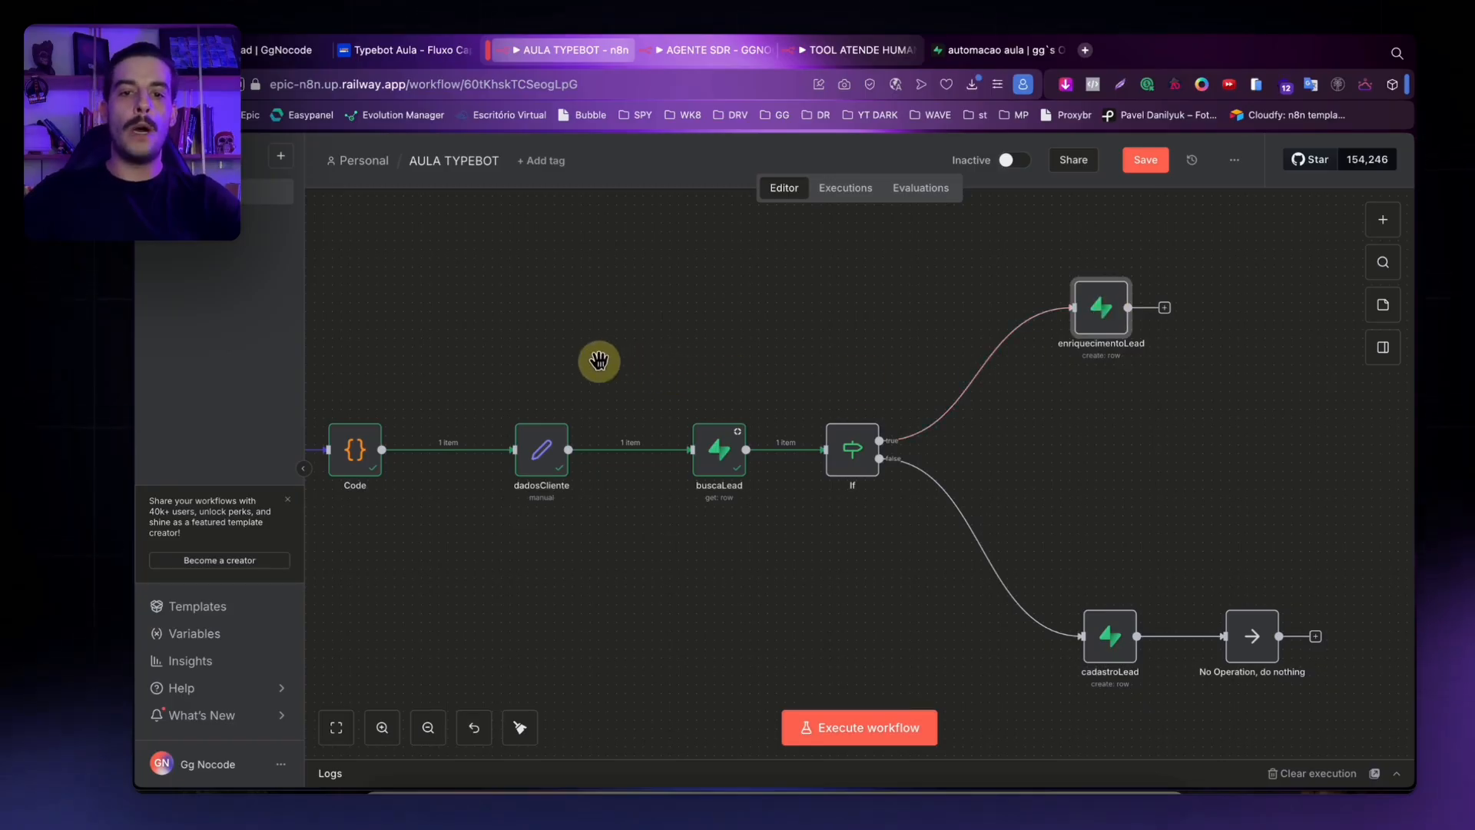
Check the list of variables defined in the Typebot lead-capture flow and return to the AULA TYPEBOT workflow in n8n.
{"action": "left_click_drag", "start_coordinate": [599, 362], "coordinate": [982, 300]}
{"action": "left_click_drag", "start_coordinate": [997, 661], "coordinate": [814, 561]}
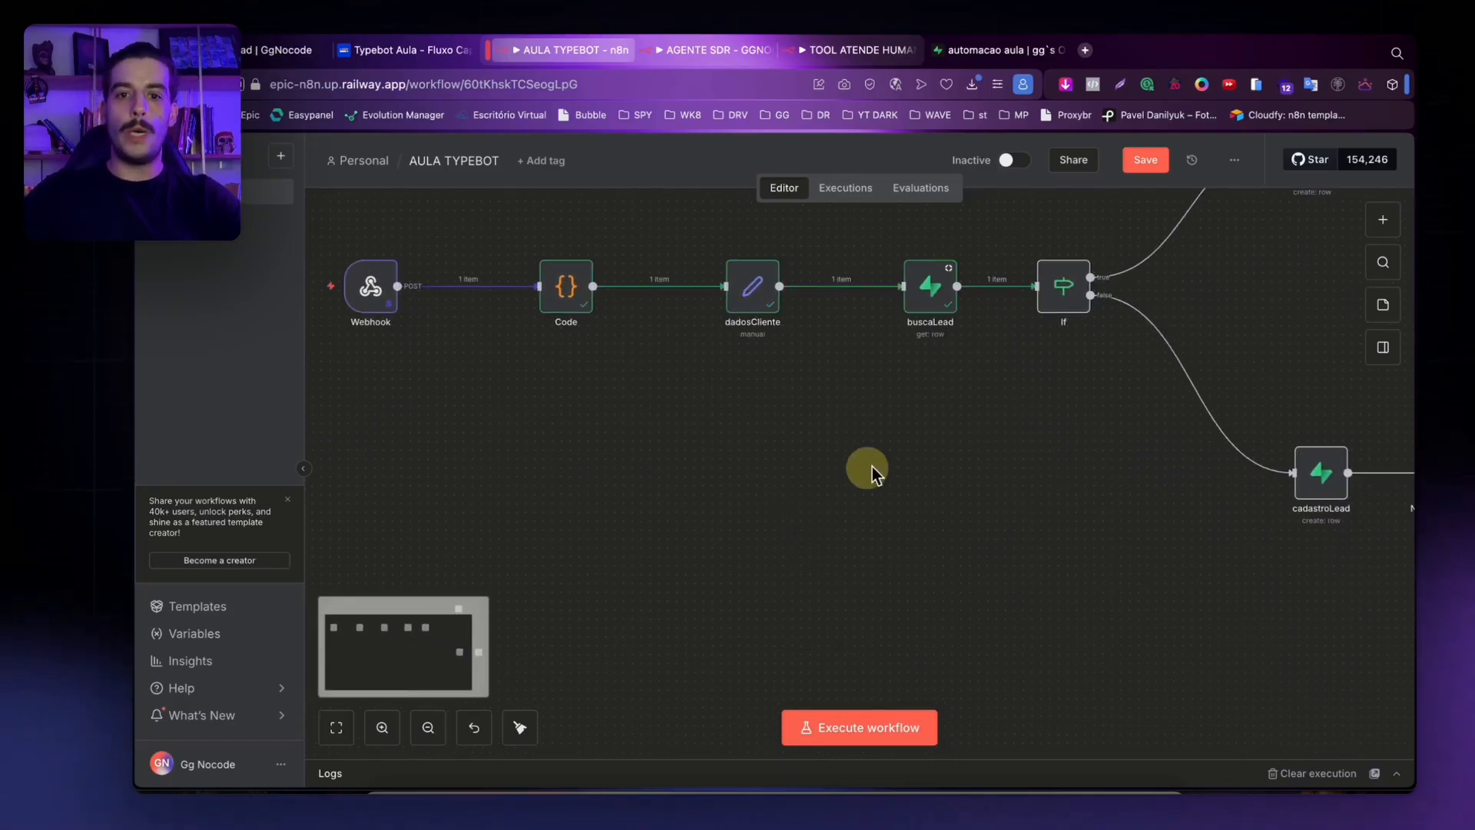
{"action": "left_click_drag", "start_coordinate": [873, 467], "coordinate": [830, 546]}
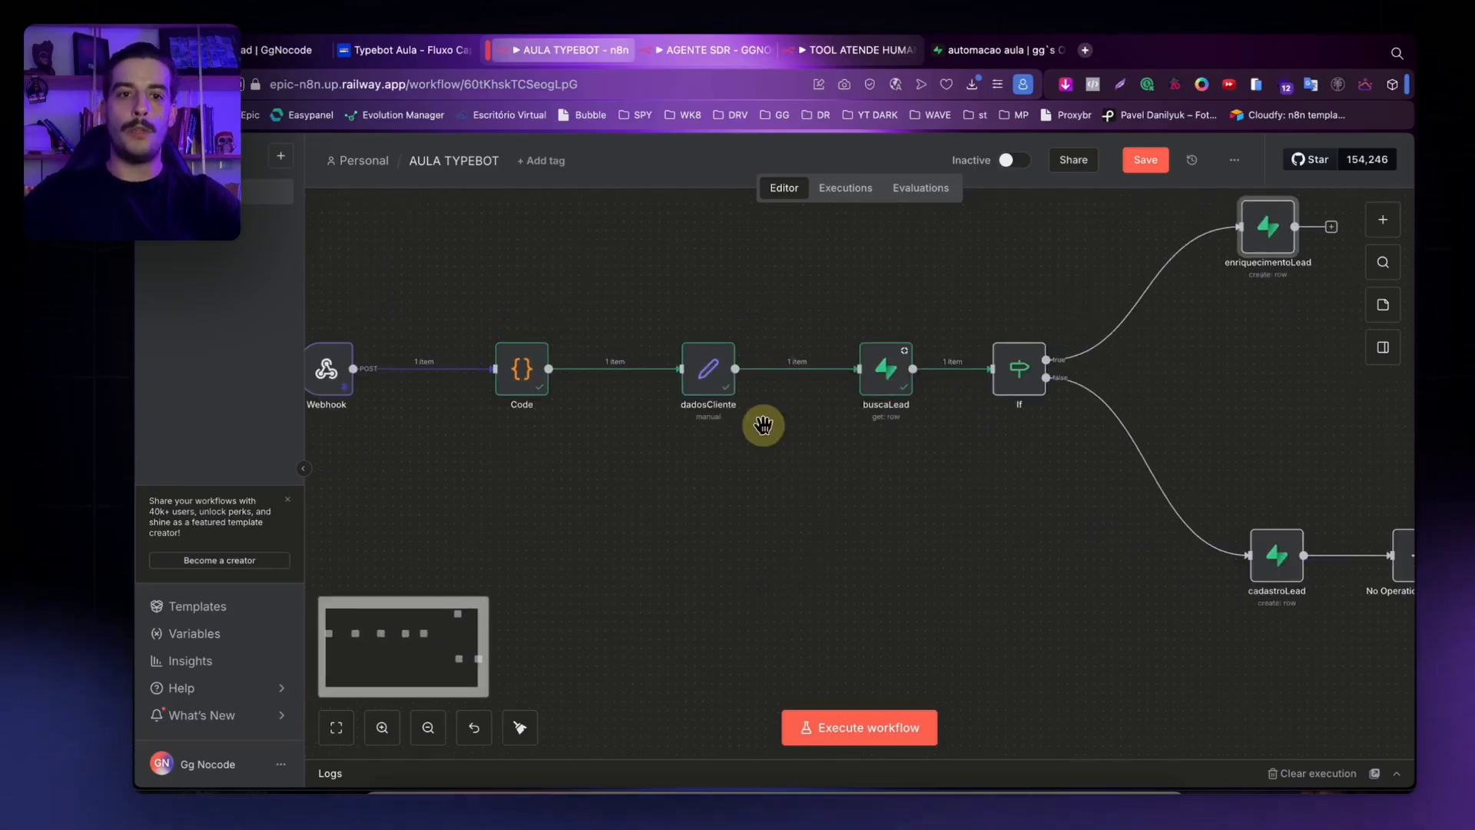
{"action": "left_click", "coordinate": [436, 58]}
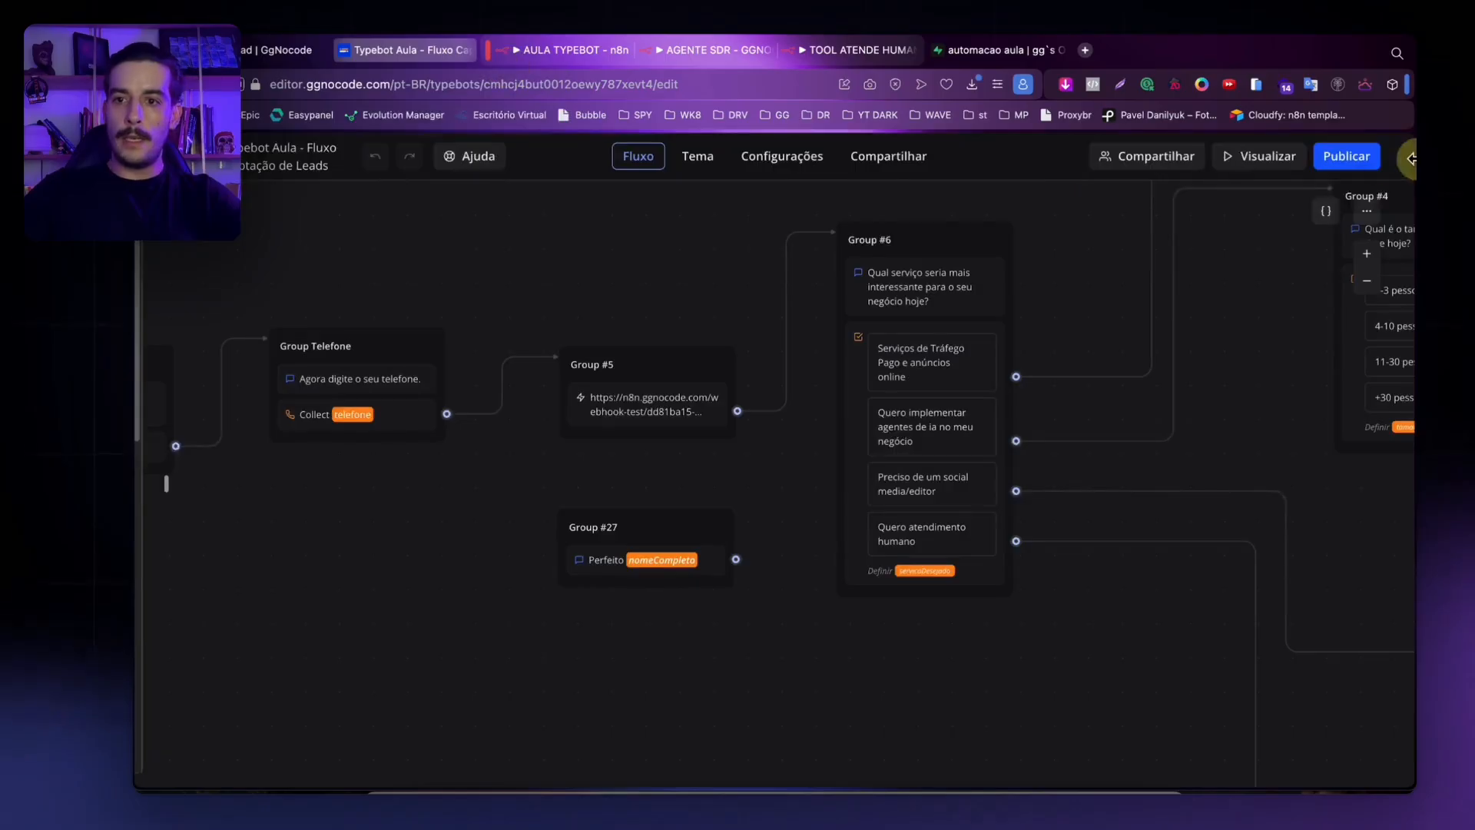
{"action": "left_click", "coordinate": [1326, 216]}
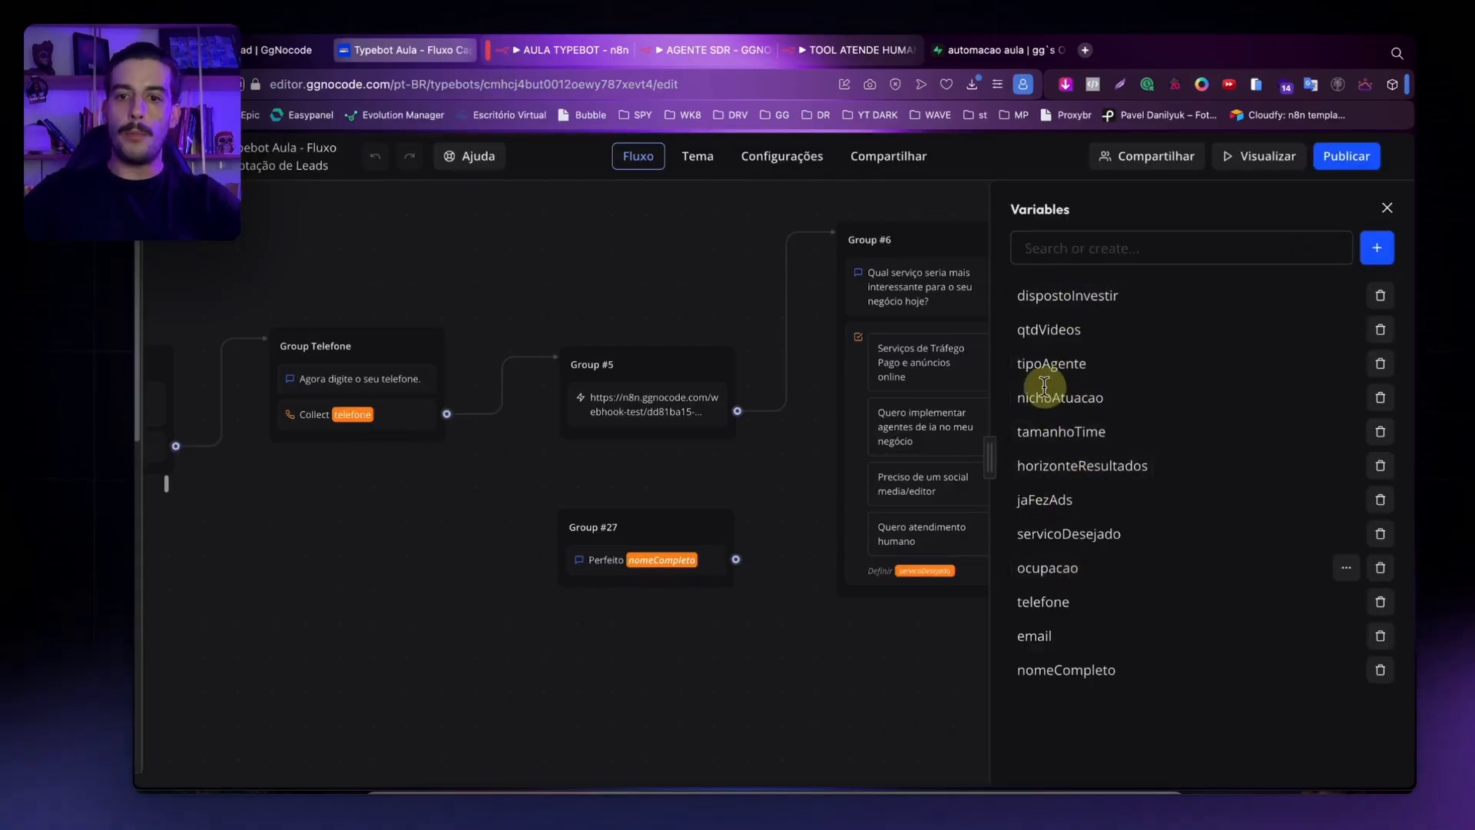
{"action": "left_click", "coordinate": [567, 51]}
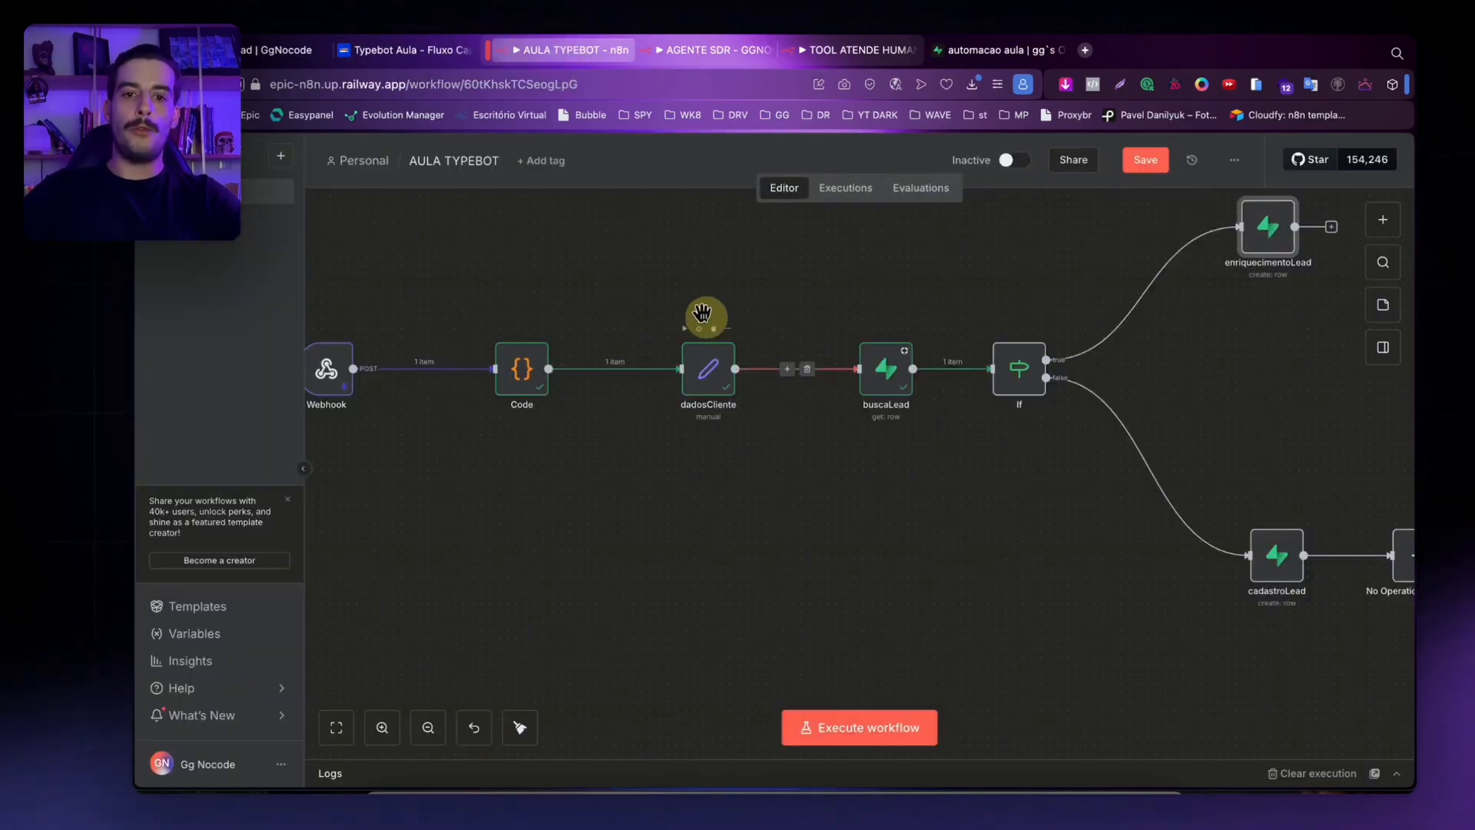
{"action": "left_click_drag", "start_coordinate": [623, 259], "coordinate": [697, 260]}
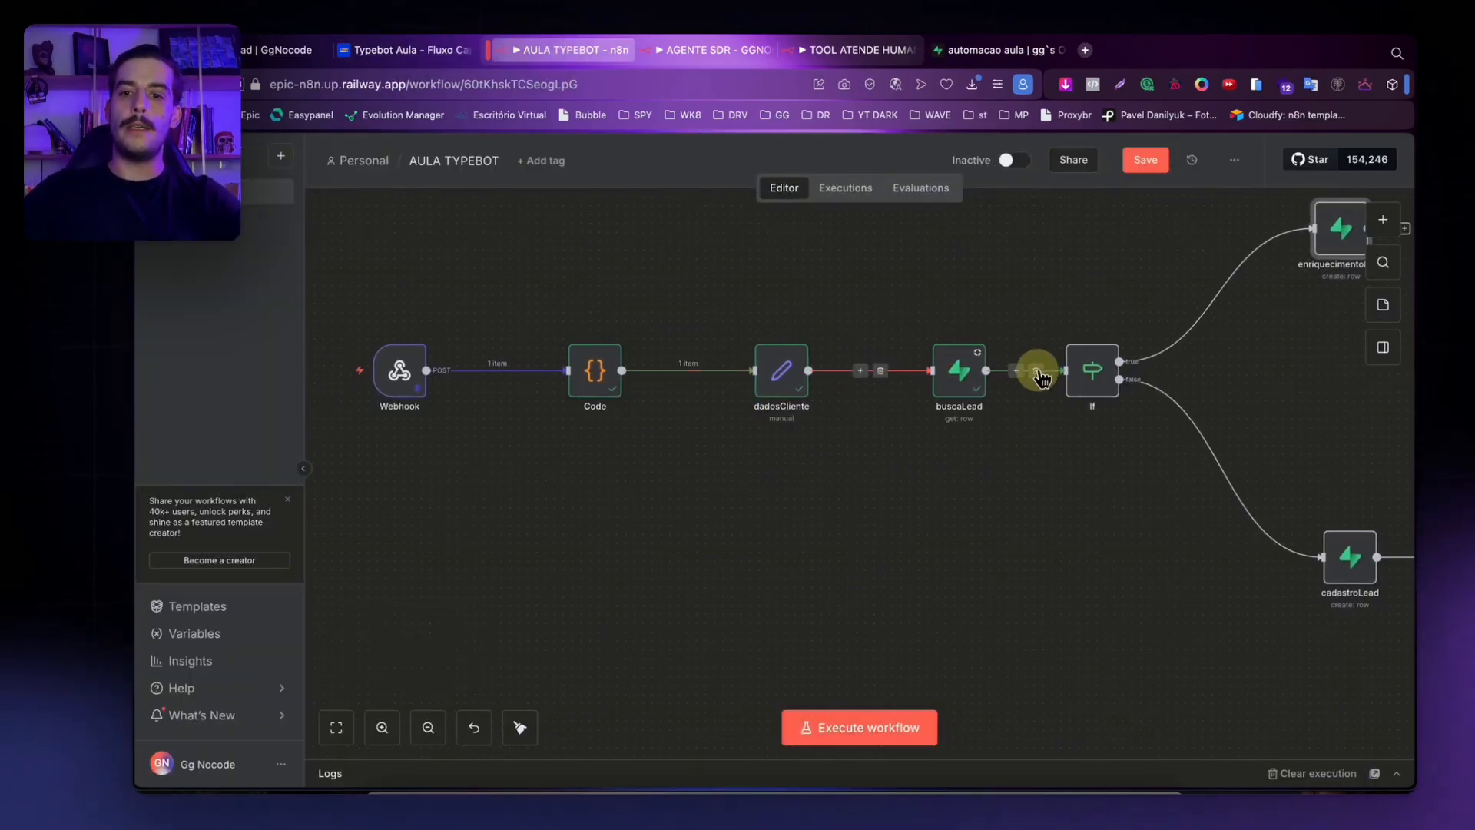